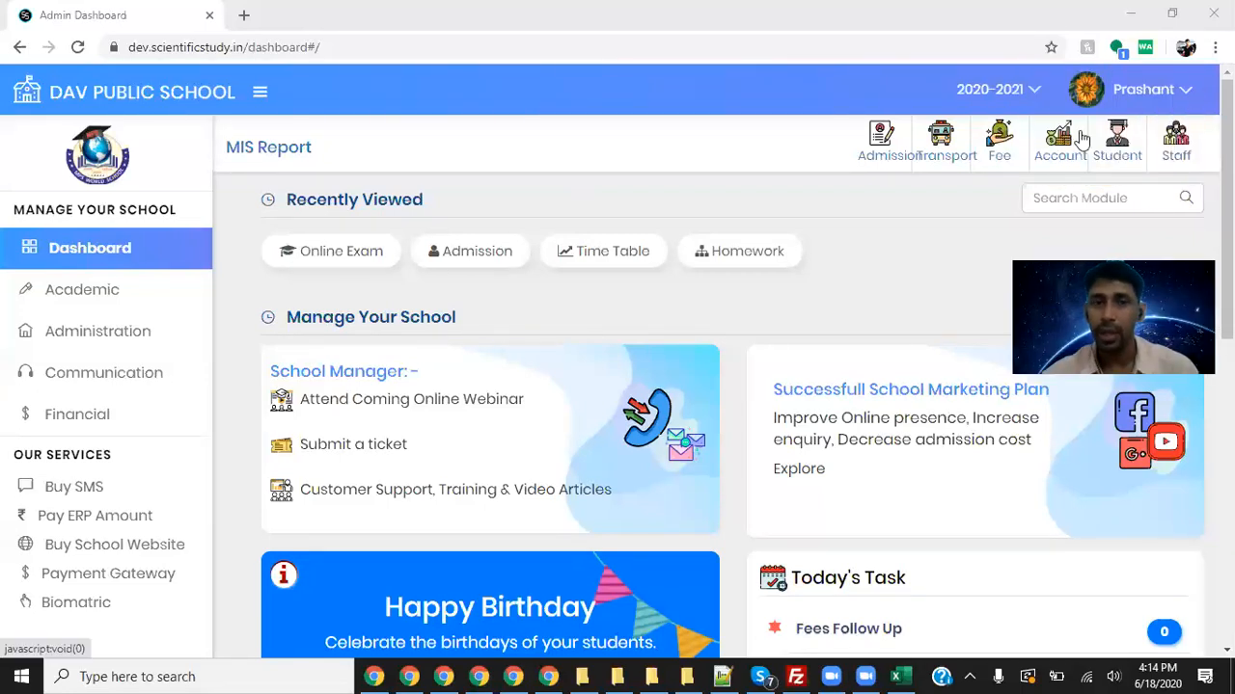
- In Administration, search the modules for 'one', then replace the search with 'staf'
click(116, 333)
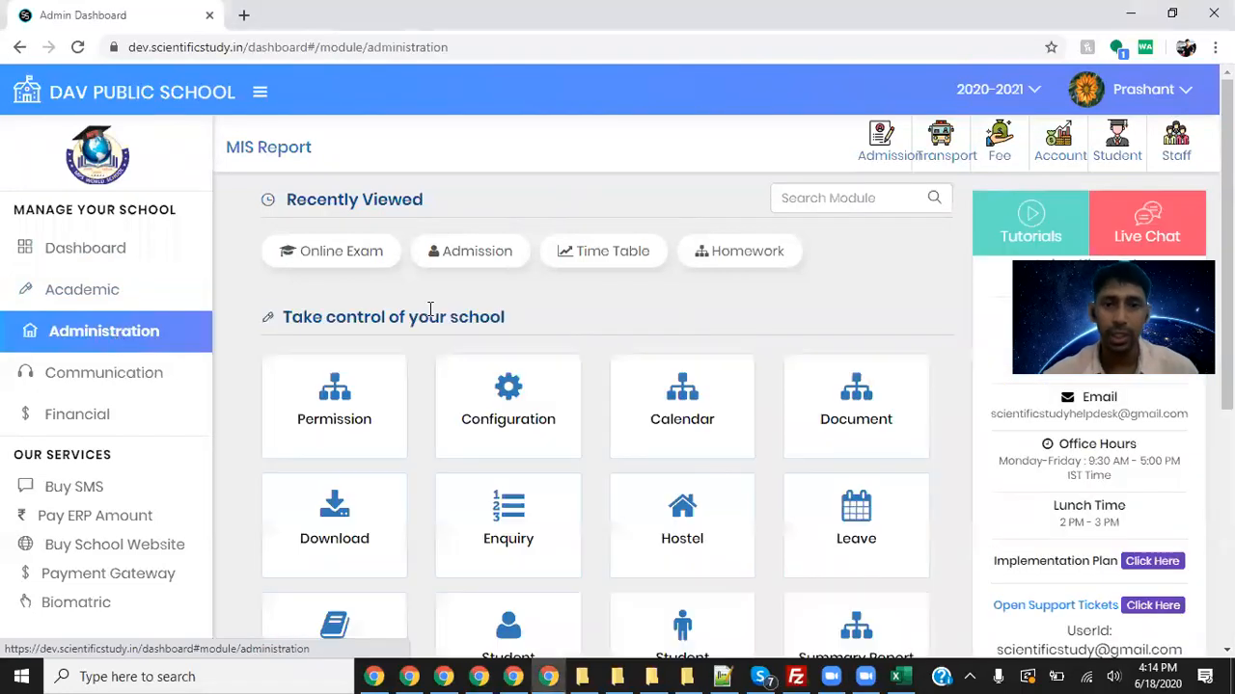
click(831, 202)
text(one)
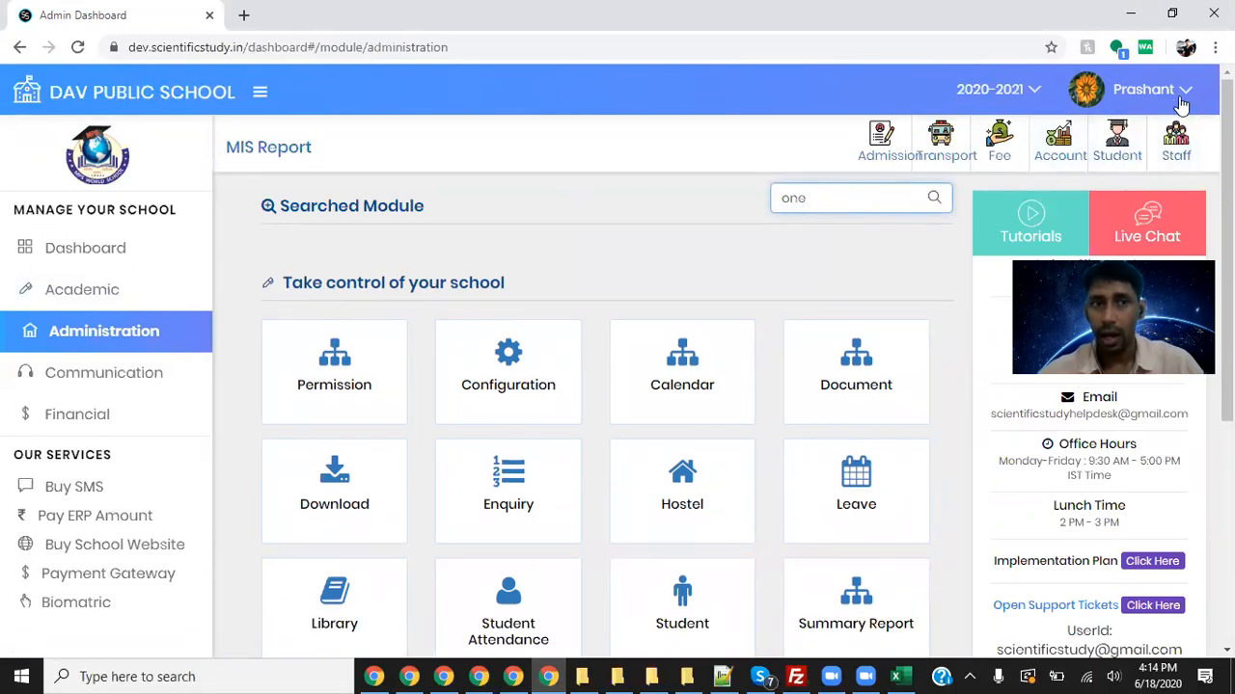
double_click(854, 202)
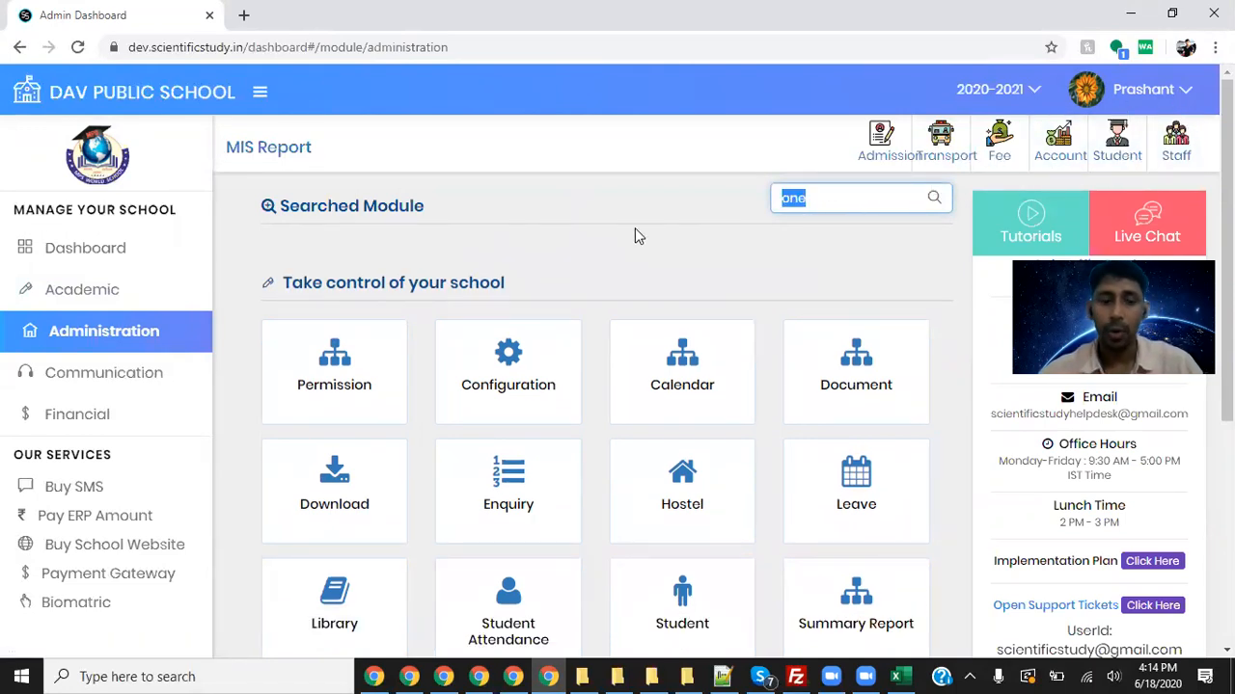
text(staf)
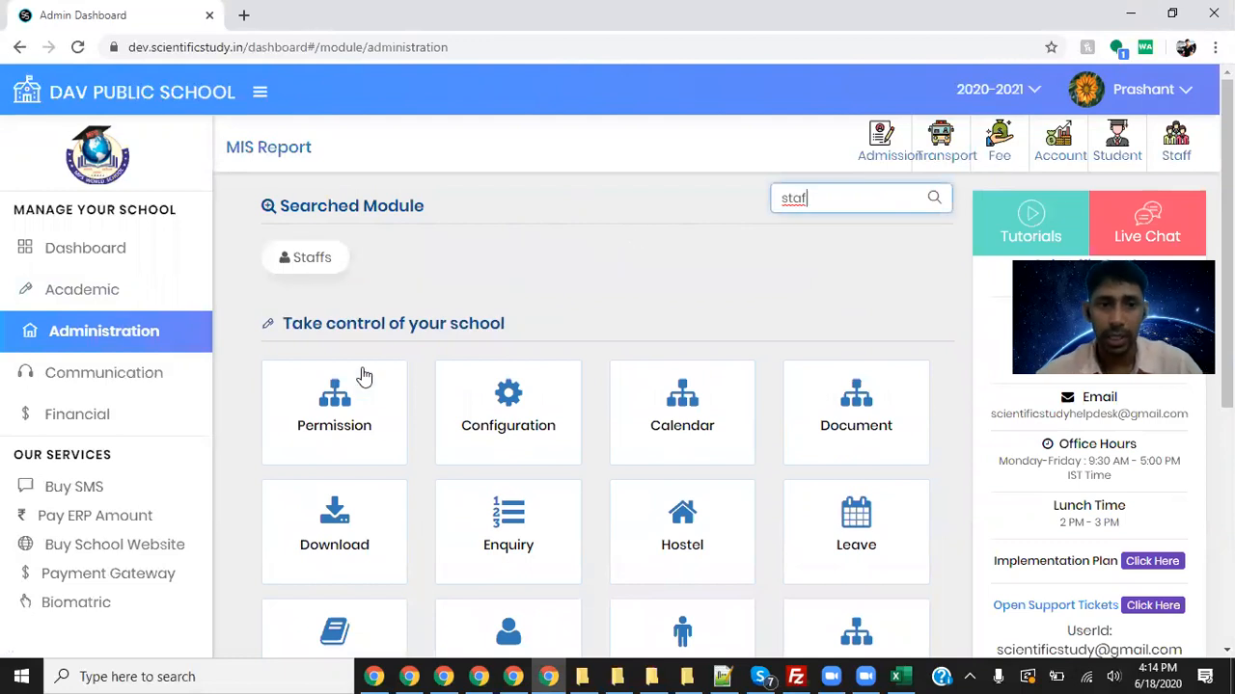
- Open Staffs and filter the list to the Staff role
click(312, 266)
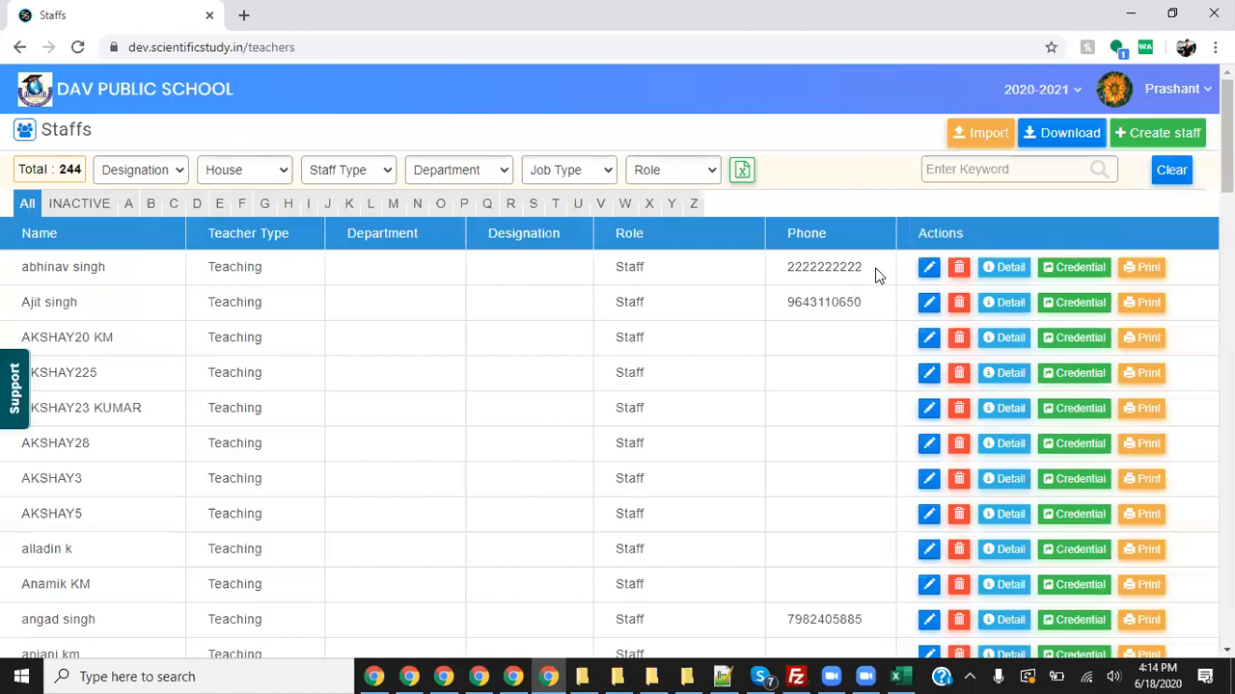
click(676, 164)
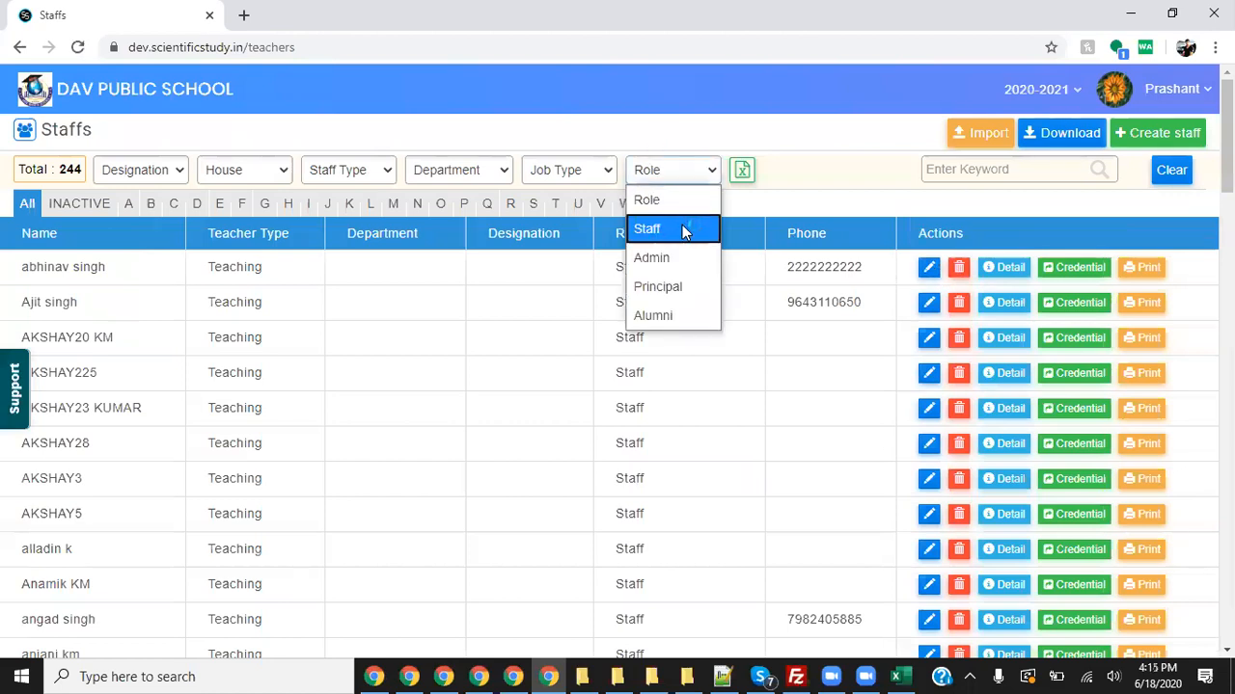
click(682, 225)
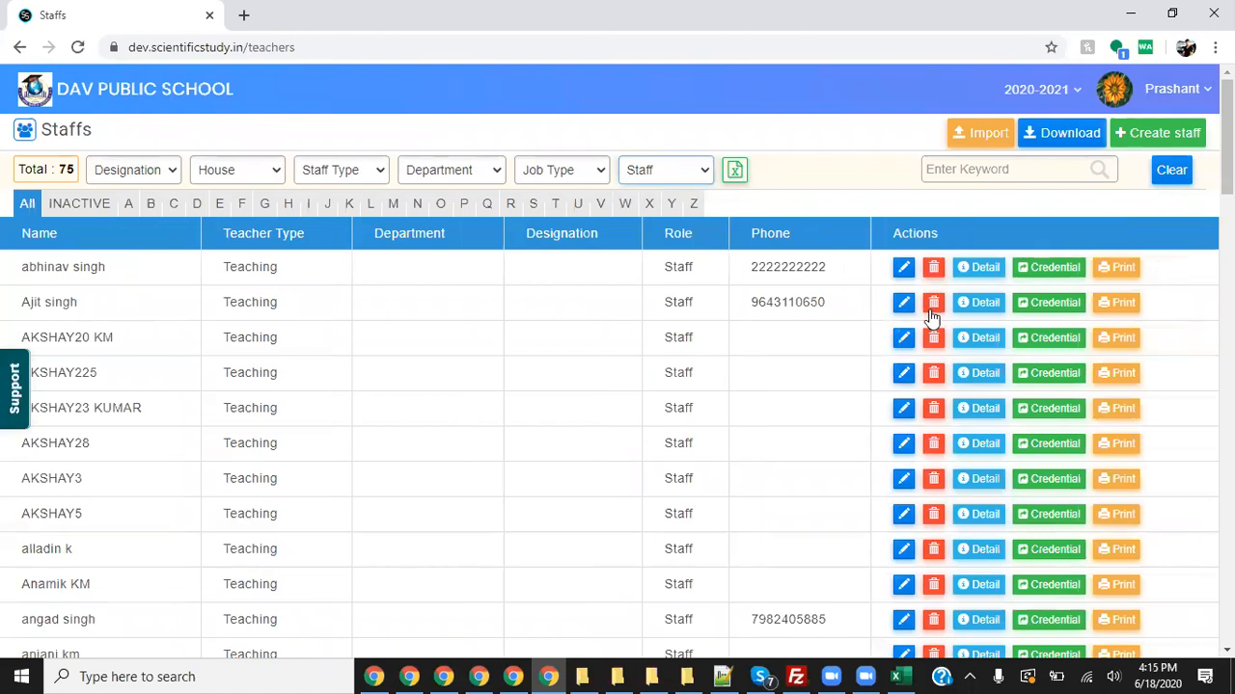
- Copy the second teacher's username from Credential, cancel, and log out of admin
click(1042, 306)
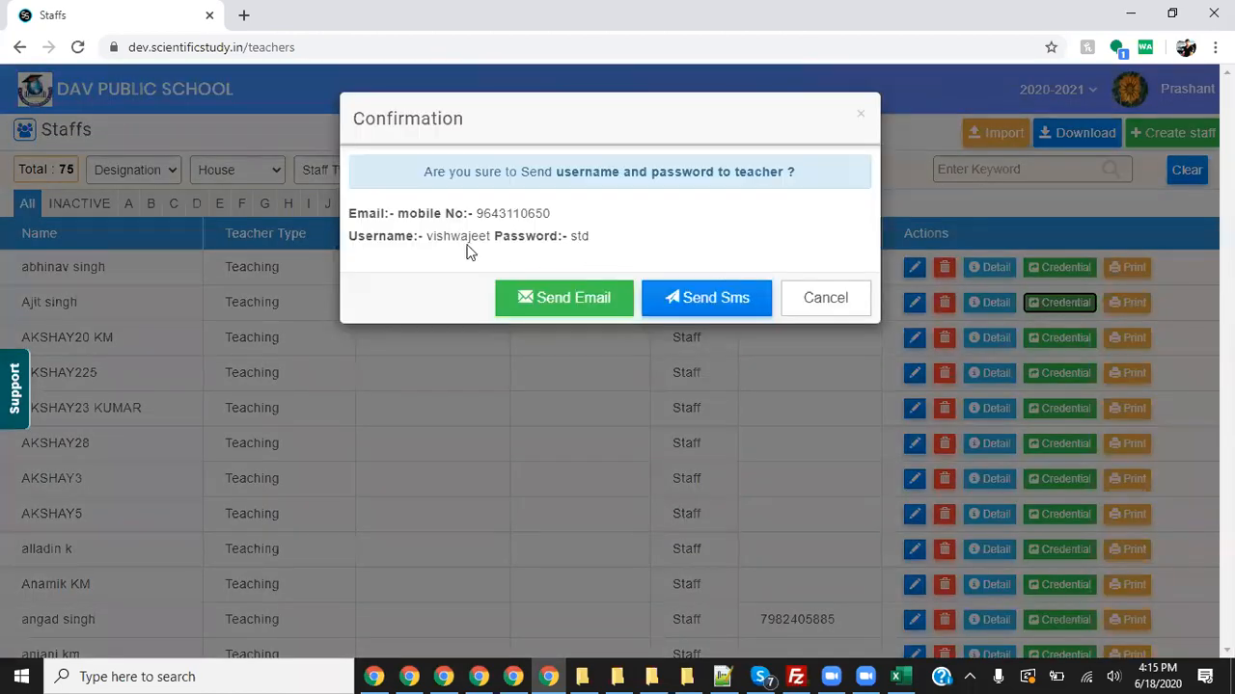
double_click(461, 239)
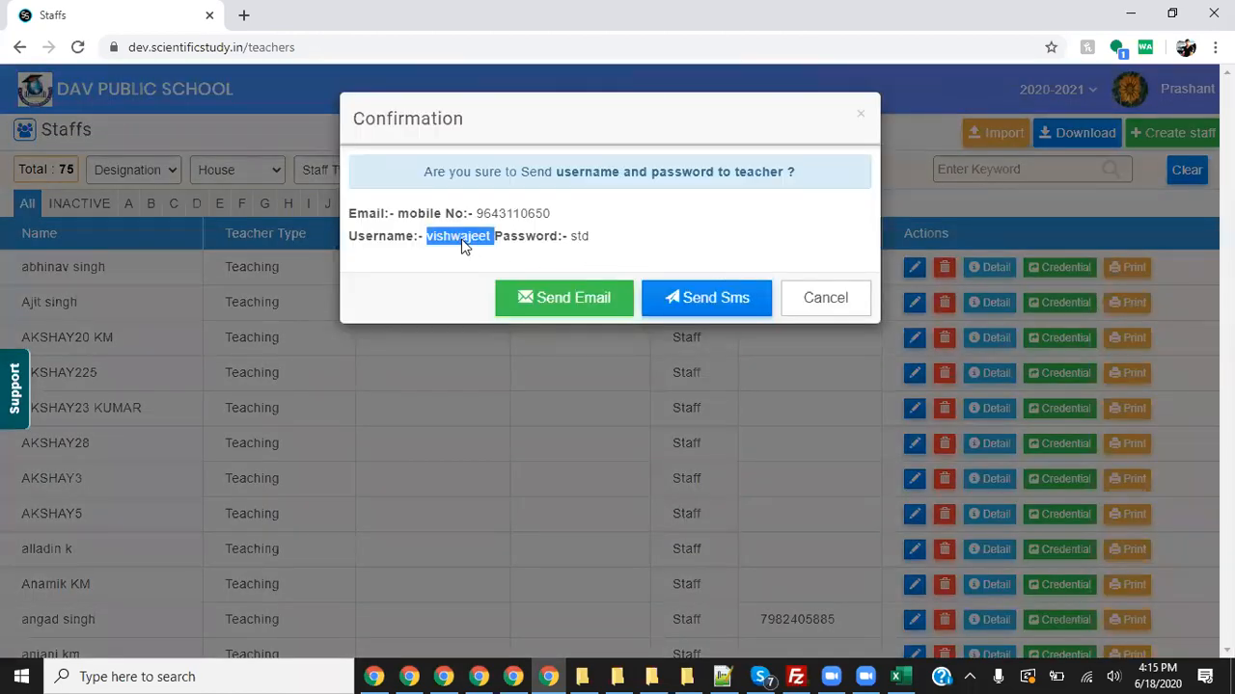
click(857, 302)
click(1172, 88)
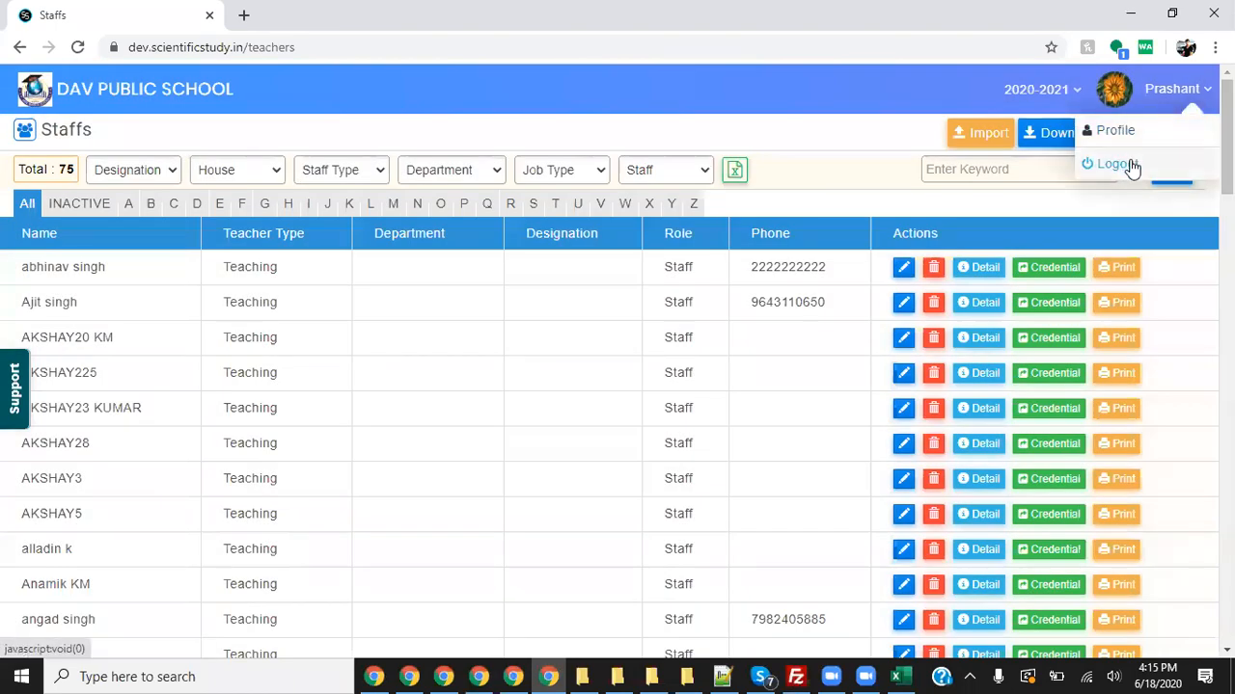
click(1130, 170)
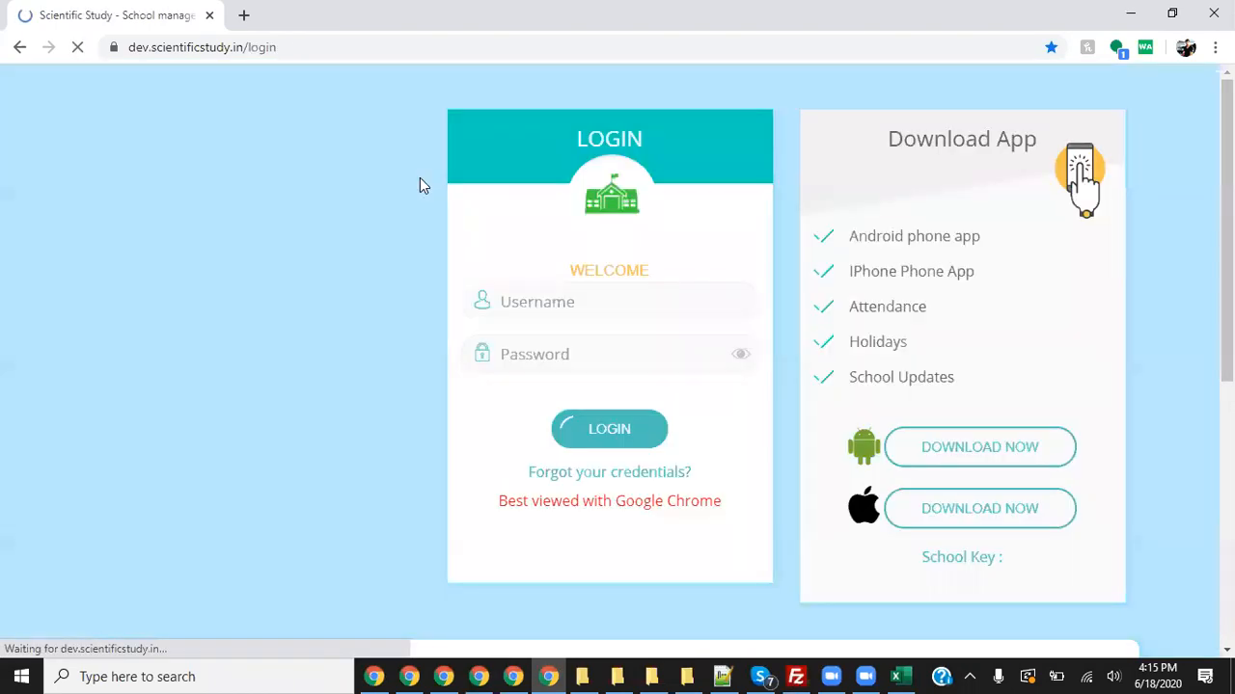
- Sign in with the teacher's username and password and let the browser save it
drag(545, 333, 434, 329)
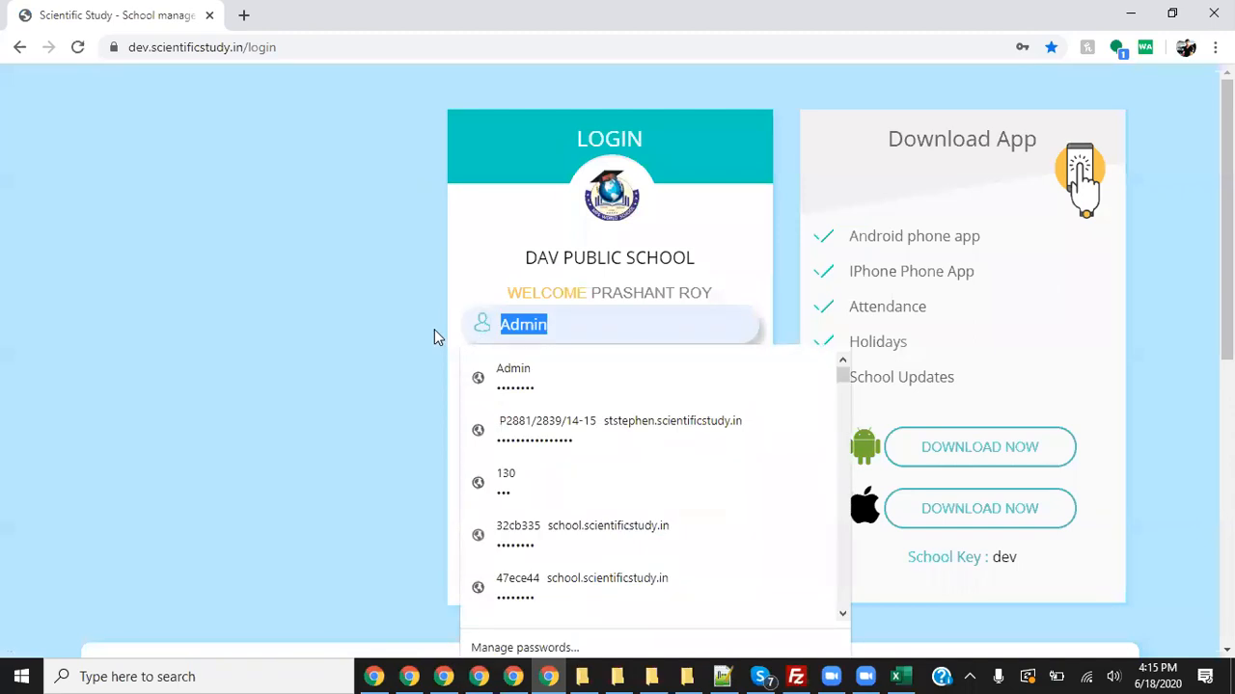
text(vishwajeet)
key(Tab)
text(•••)
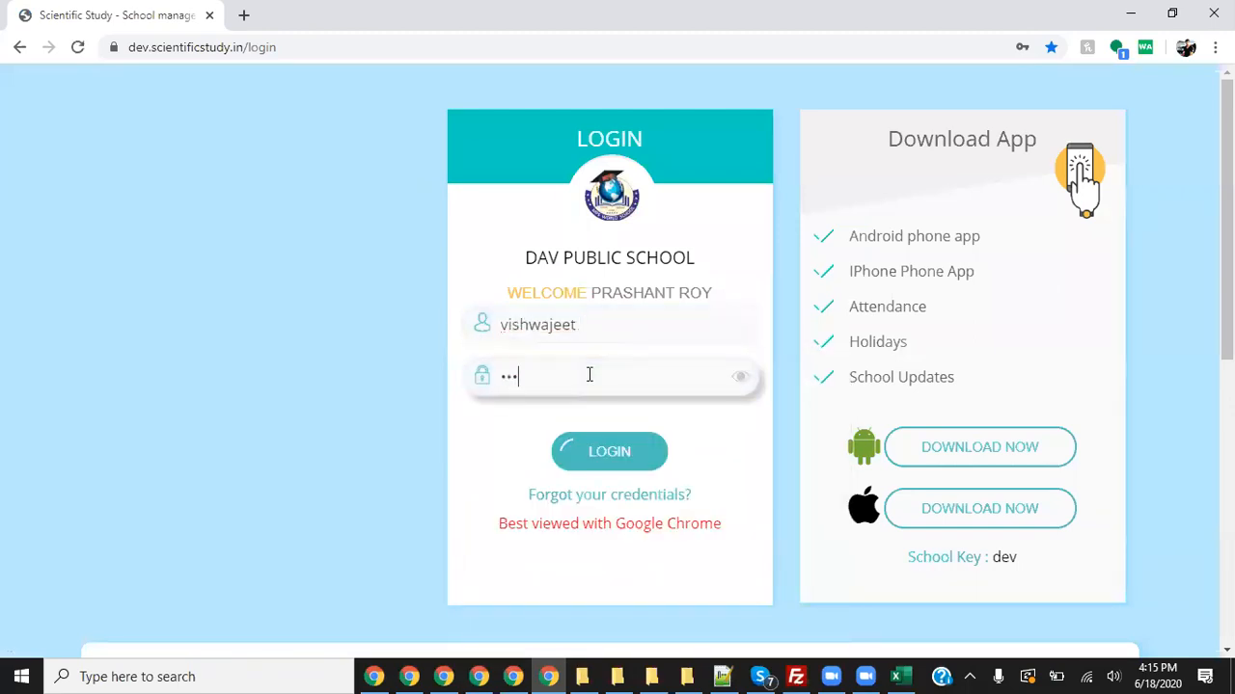
click(622, 453)
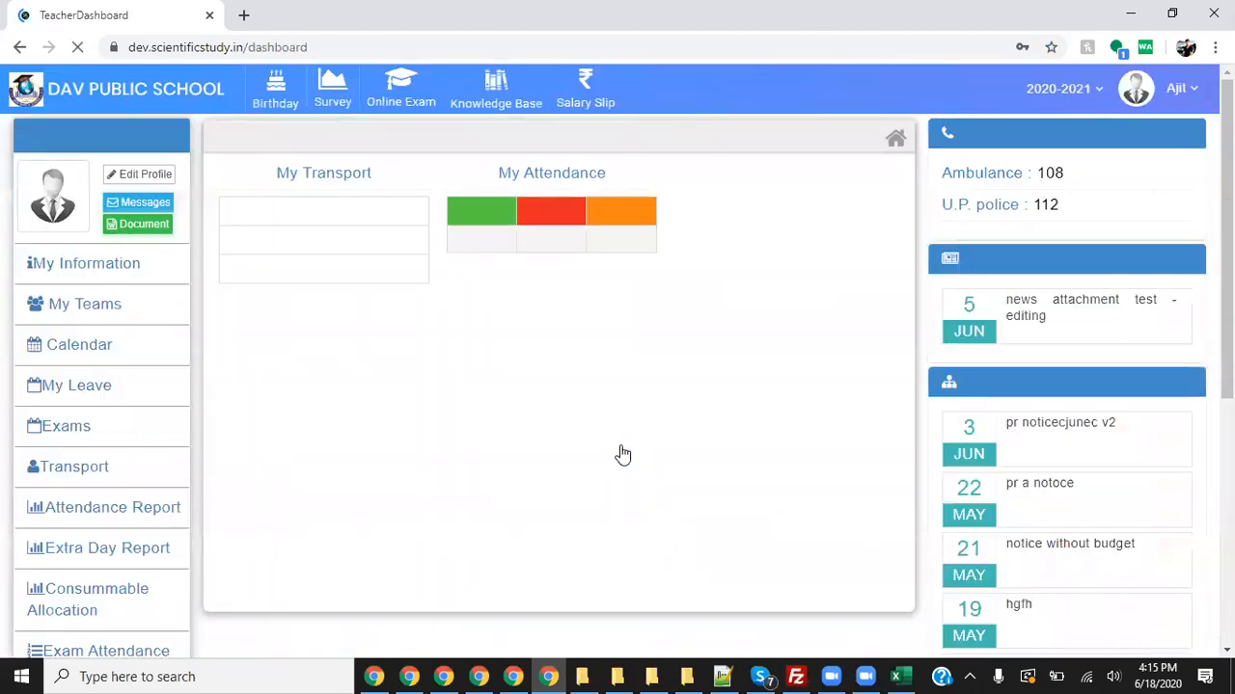
click(955, 342)
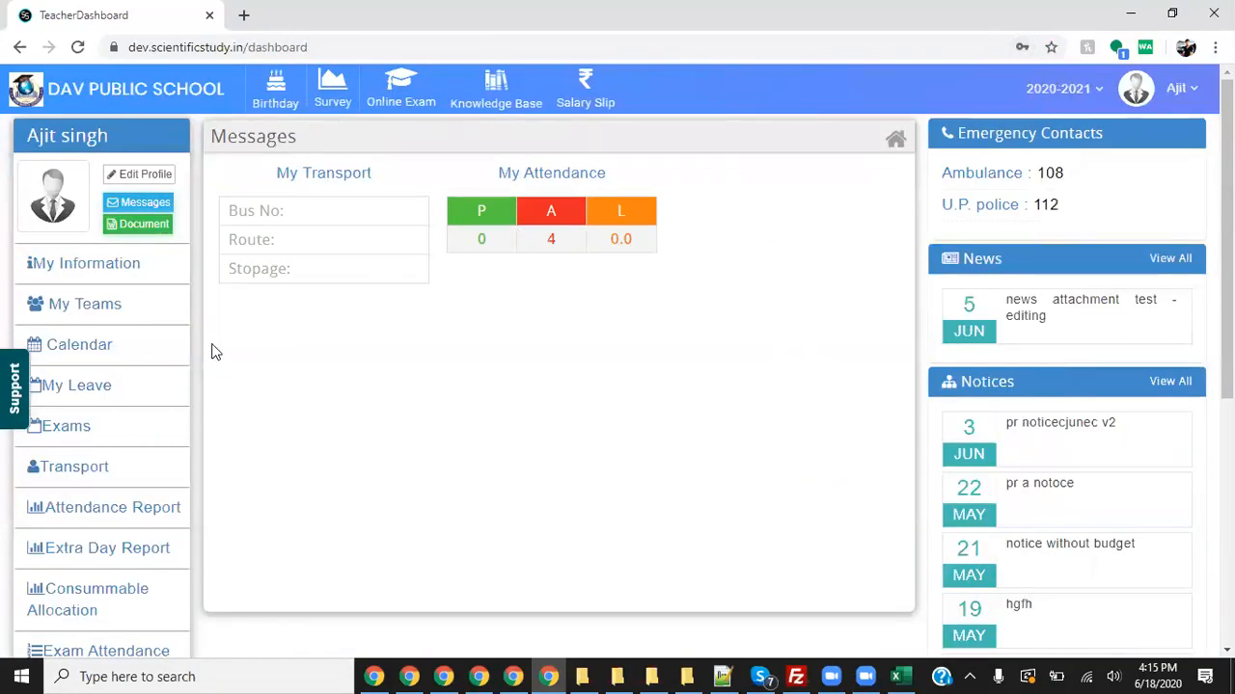
- Scroll the teacher dashboard and go to the Online Exam module
scroll(155, 482, down, 1)
scroll(161, 494, down, 3)
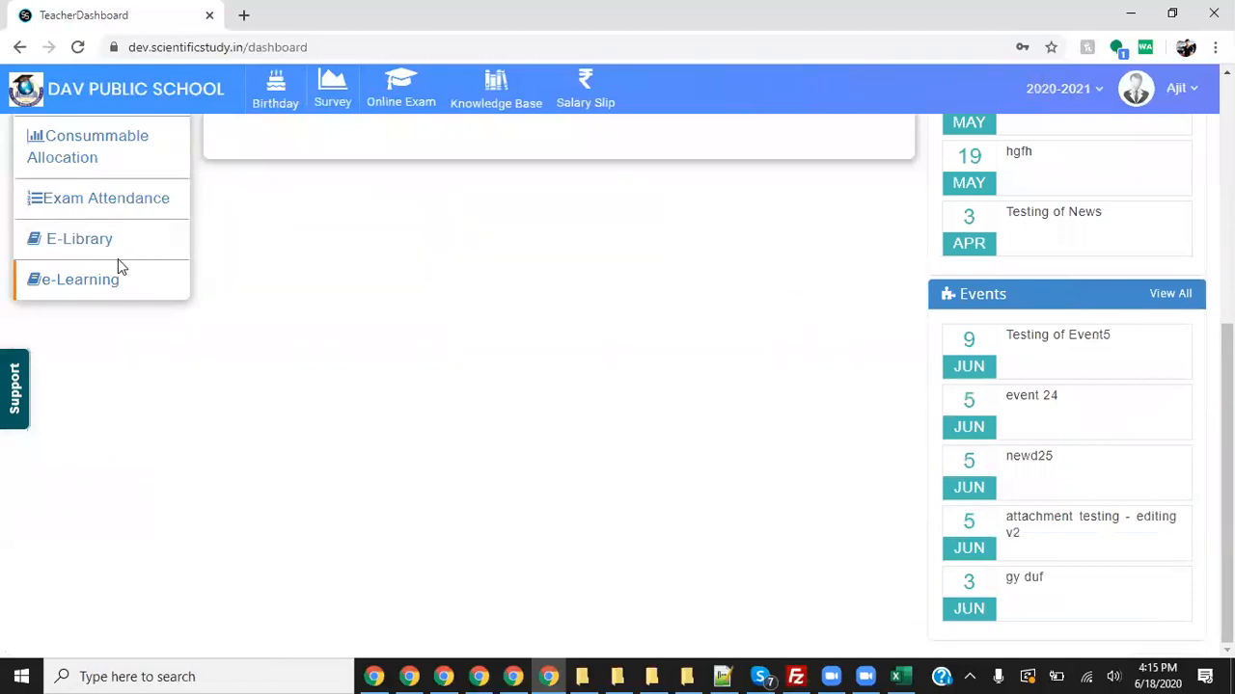
click(405, 104)
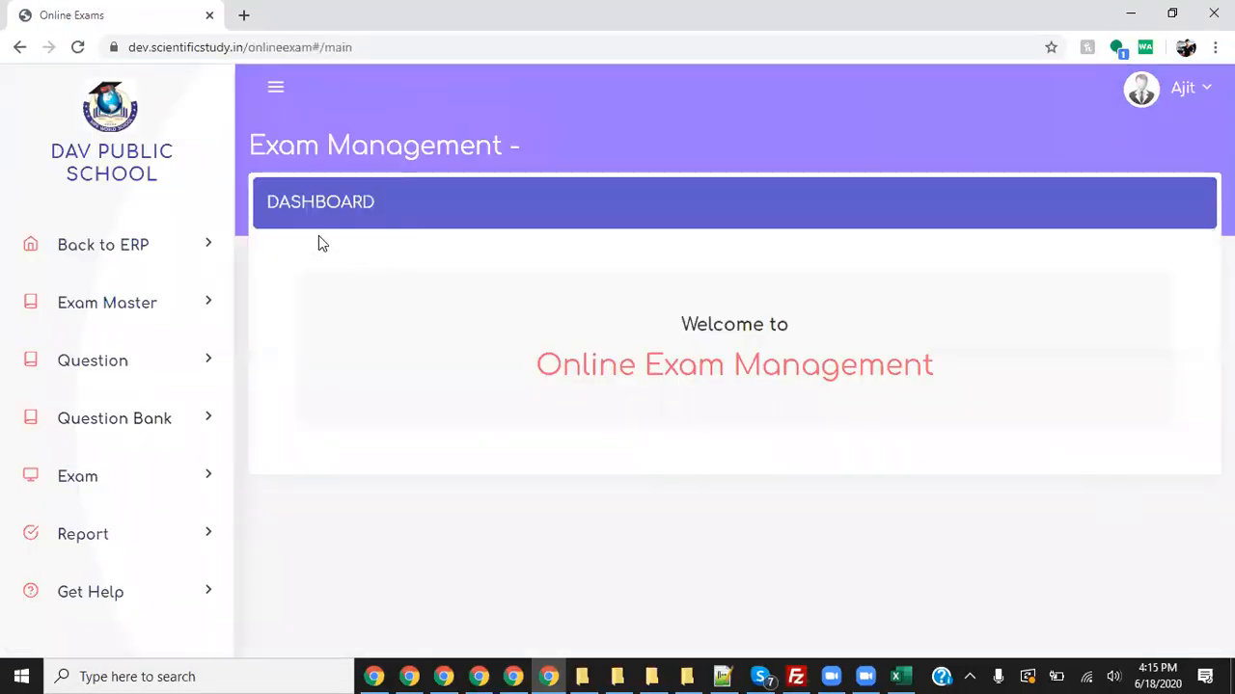
- Expand Exam Master and open its Language list, starting with Akan, Amharic, Arabic
click(157, 316)
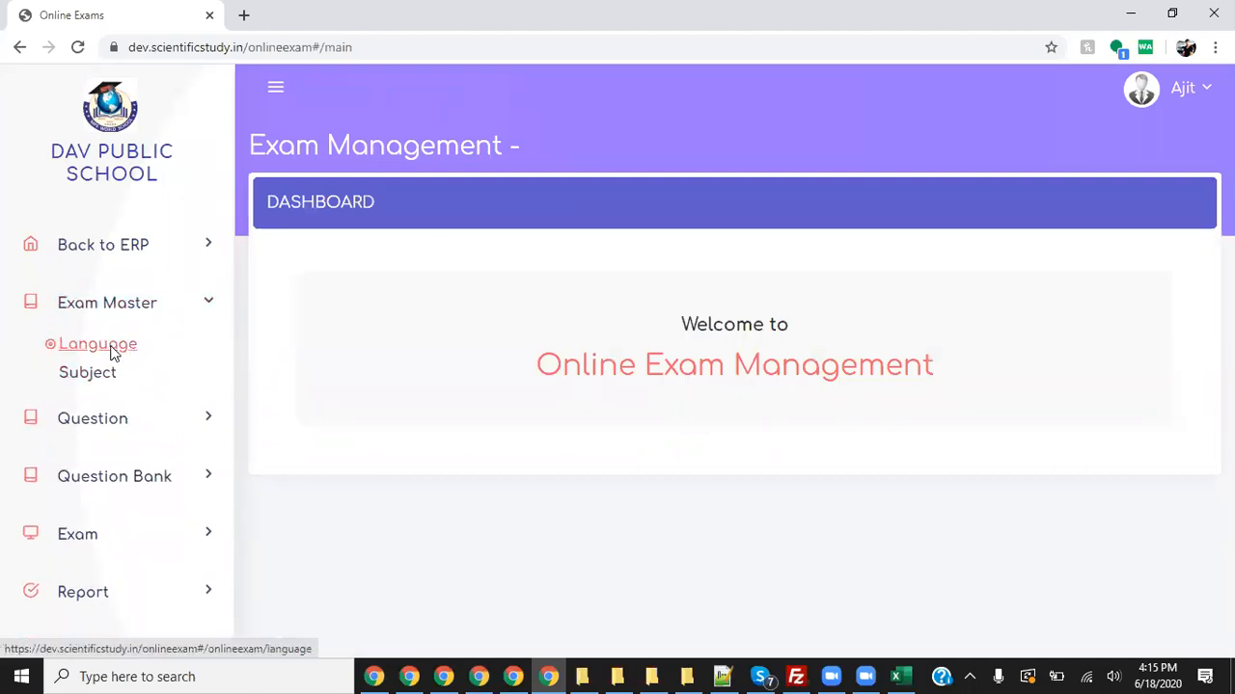
click(114, 352)
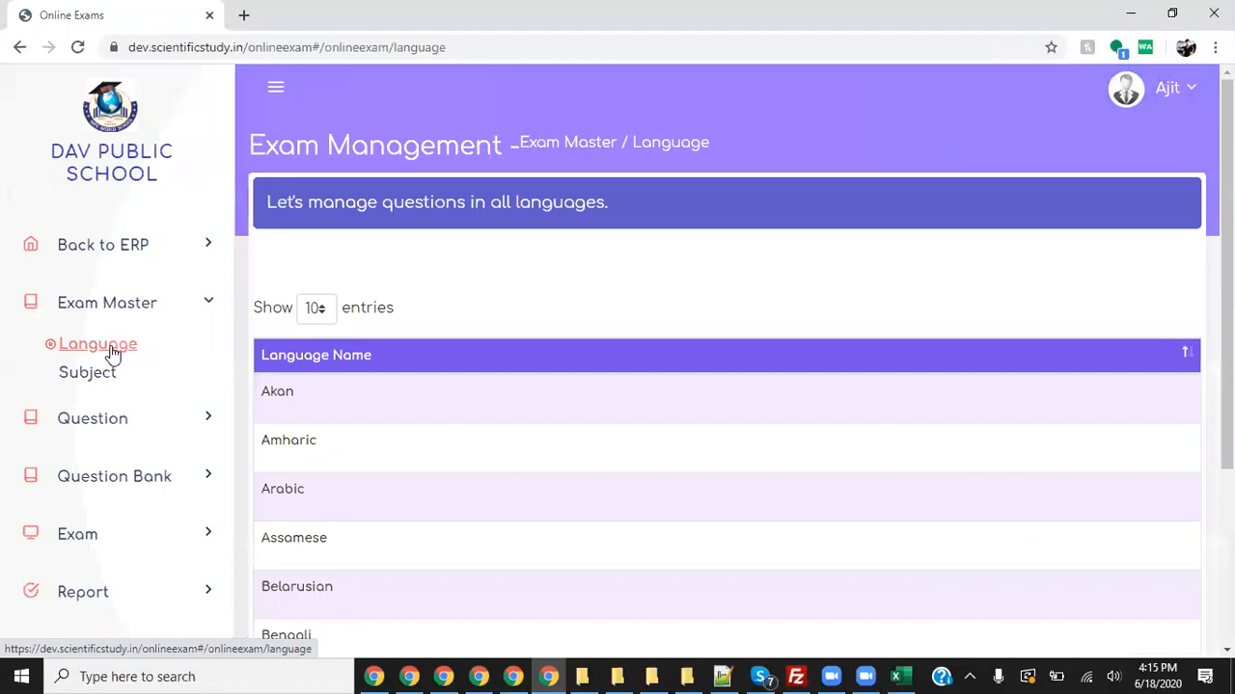
click(775, 675)
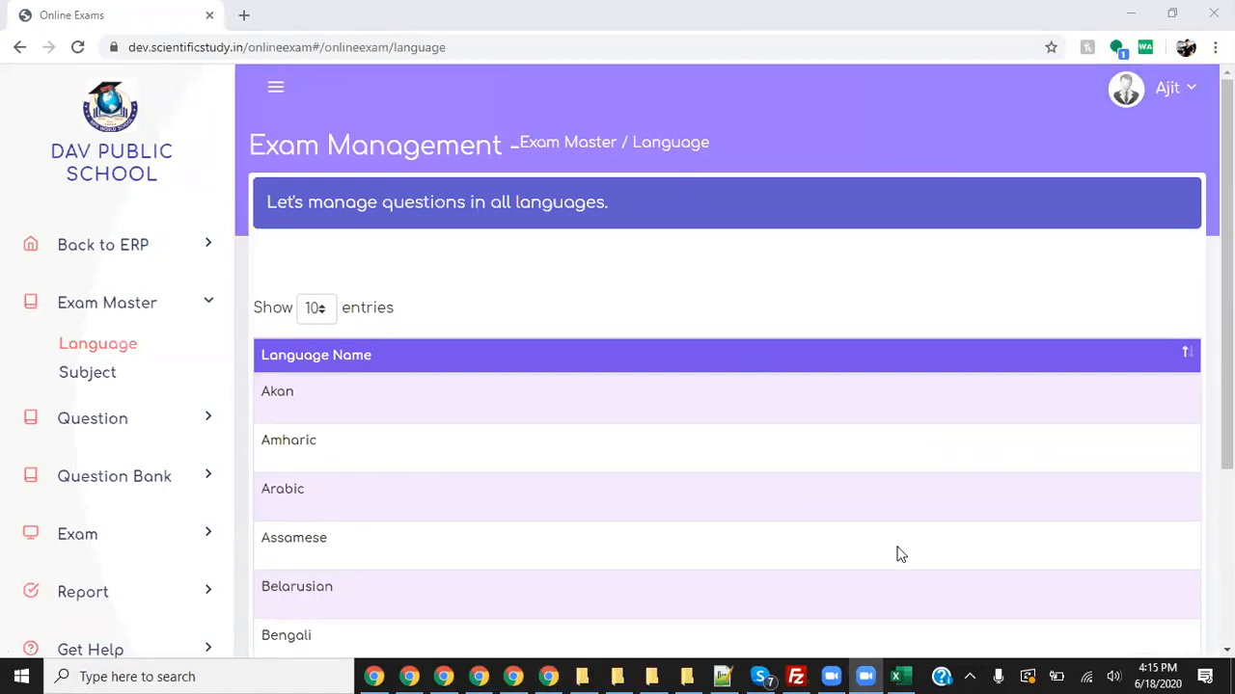
drag(145, 349, 239, 280)
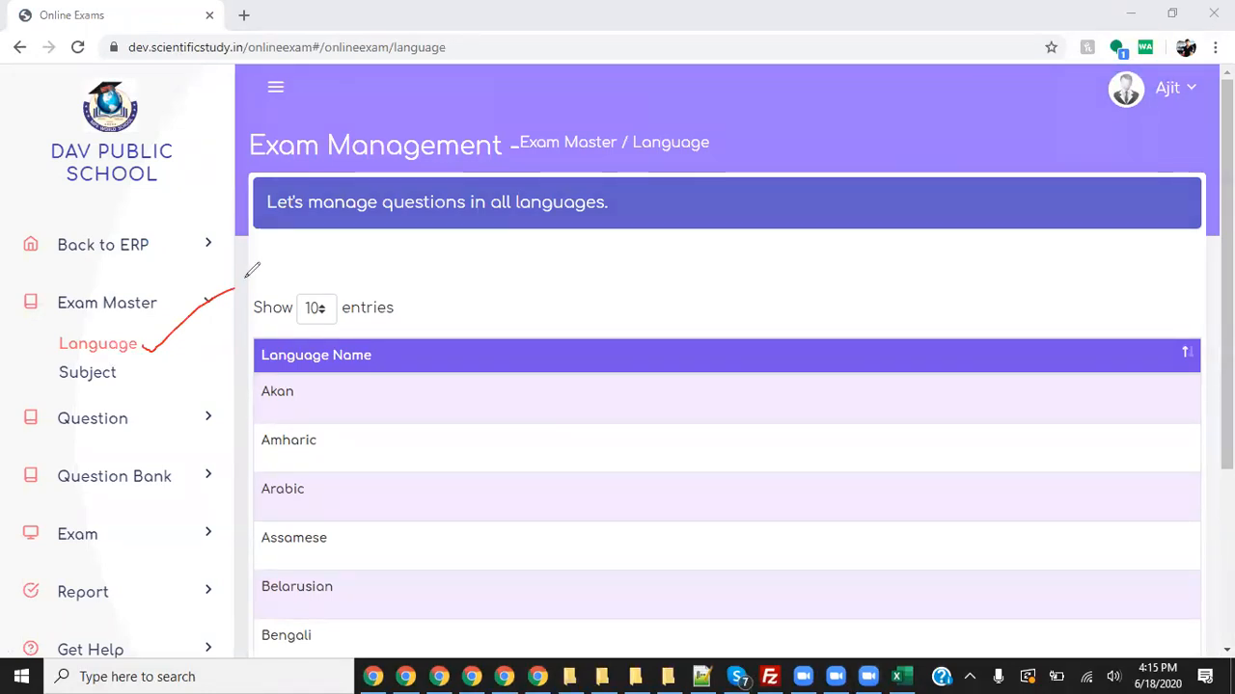
drag(133, 379, 207, 343)
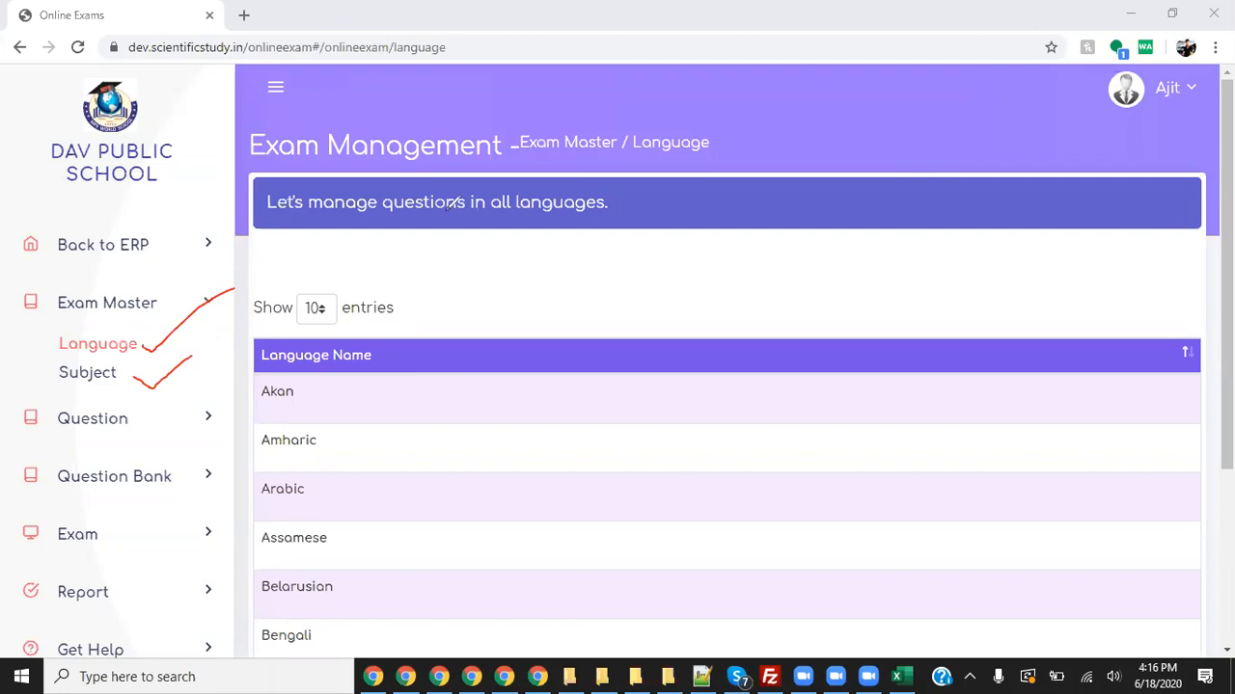
click(846, 133)
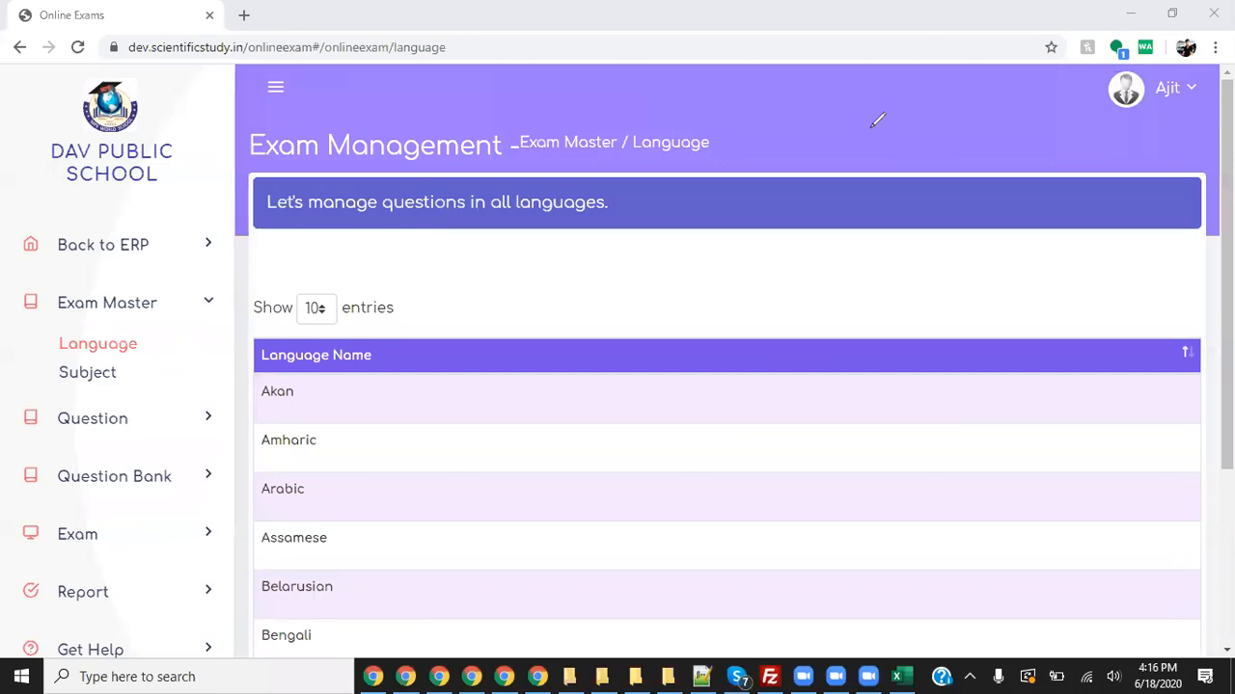
click(924, 89)
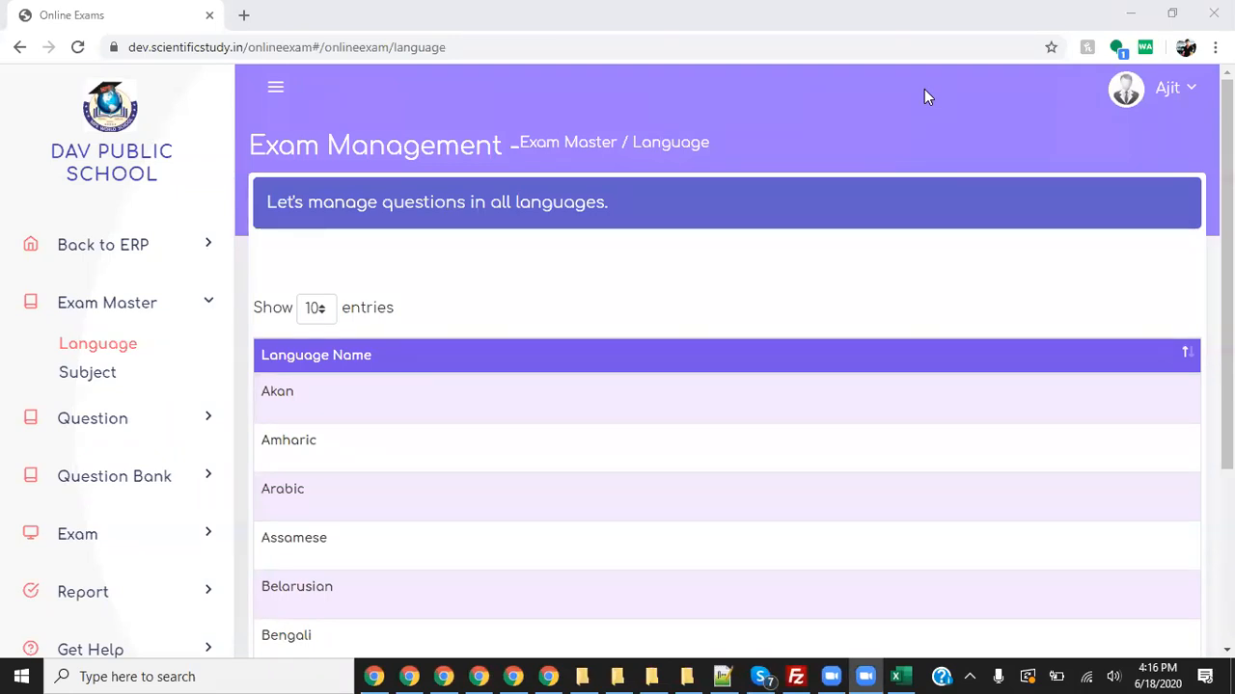
- Open the Exam Master Subject list and highlight the subjects from Biology to English
click(108, 374)
scroll(743, 367, down, 3)
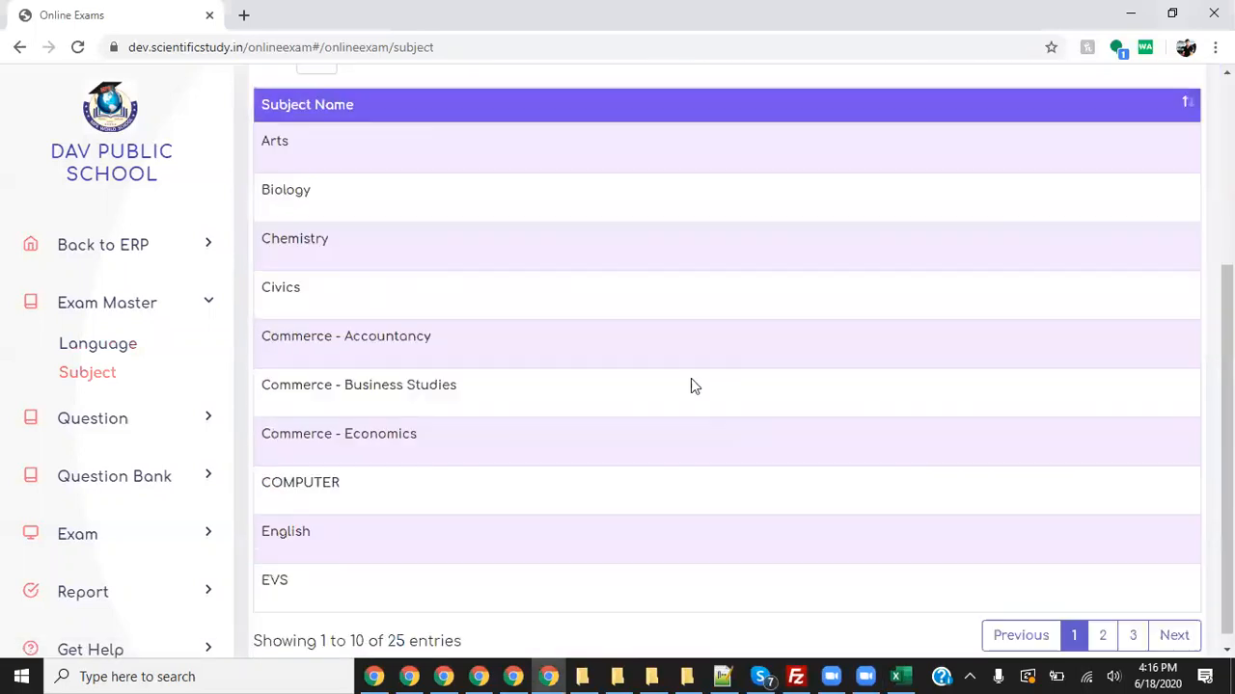
drag(295, 138, 430, 517)
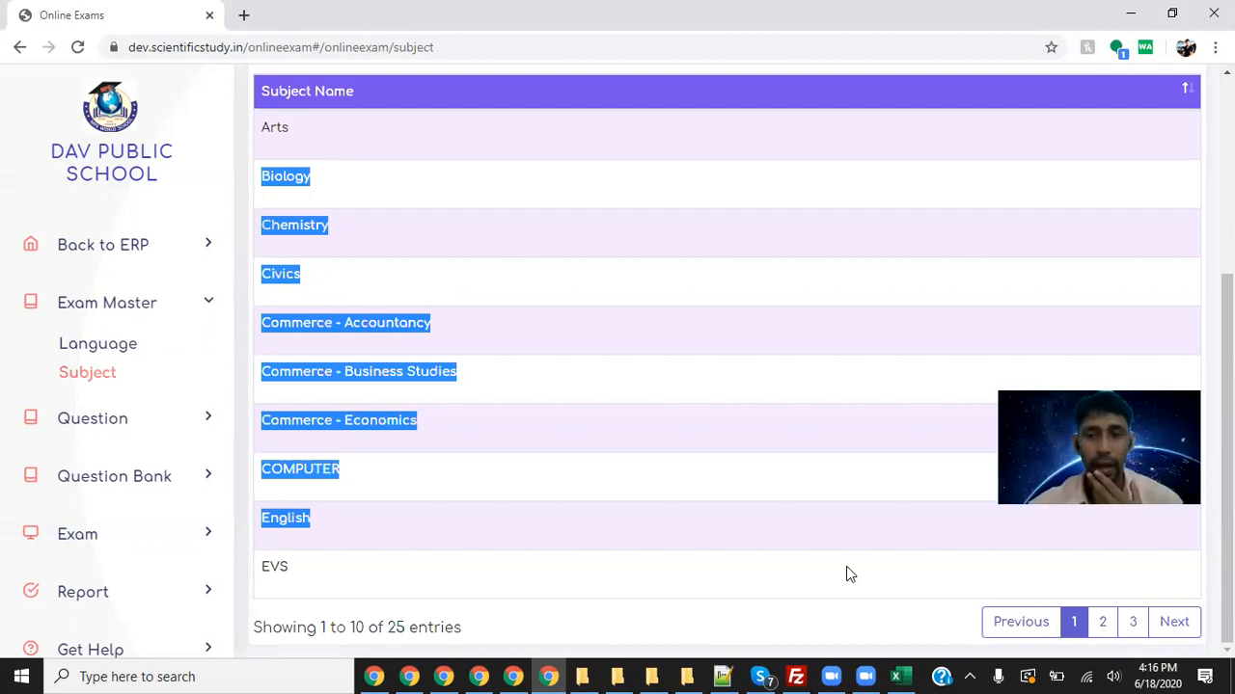
- Switch to Language and back to Subject, then duplicate the Subject page's browser tab
click(141, 345)
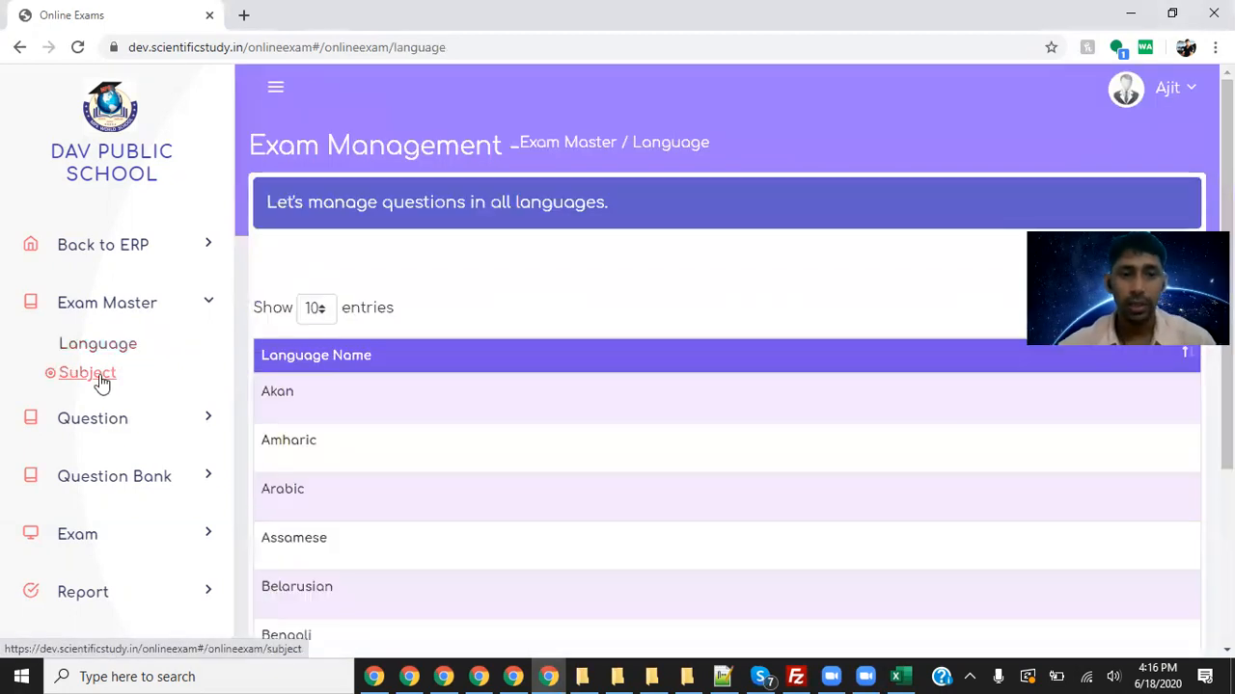
click(99, 378)
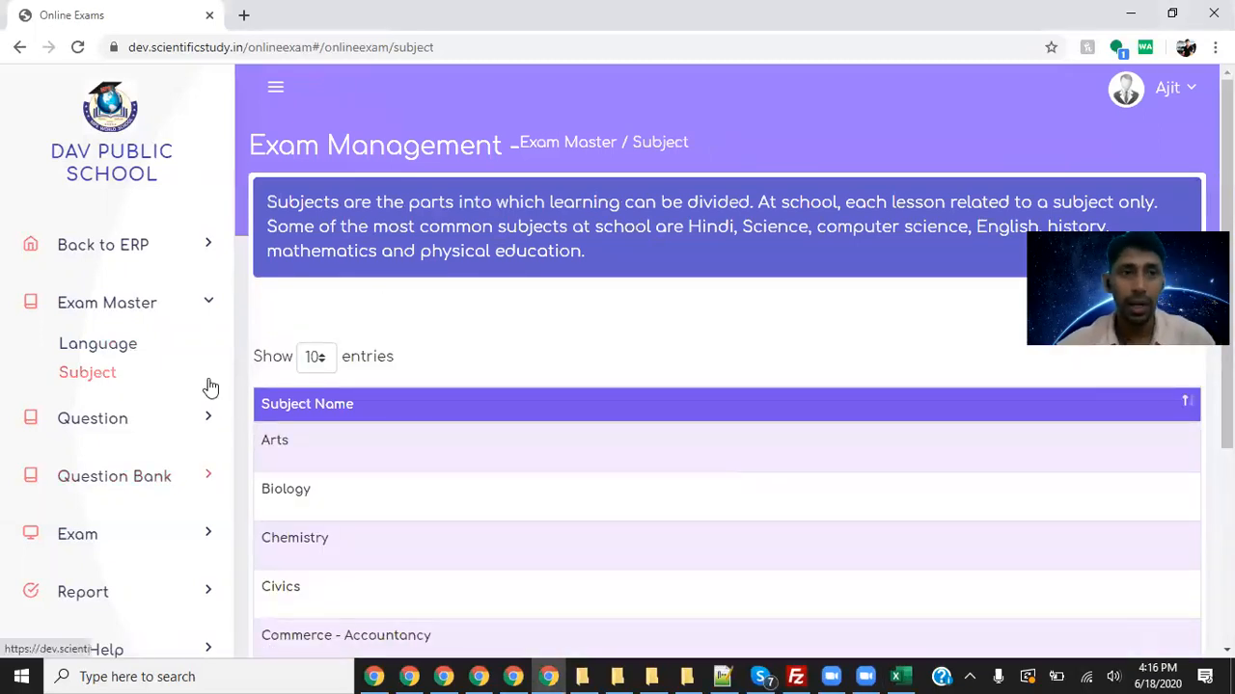
right_click(167, 18)
click(259, 100)
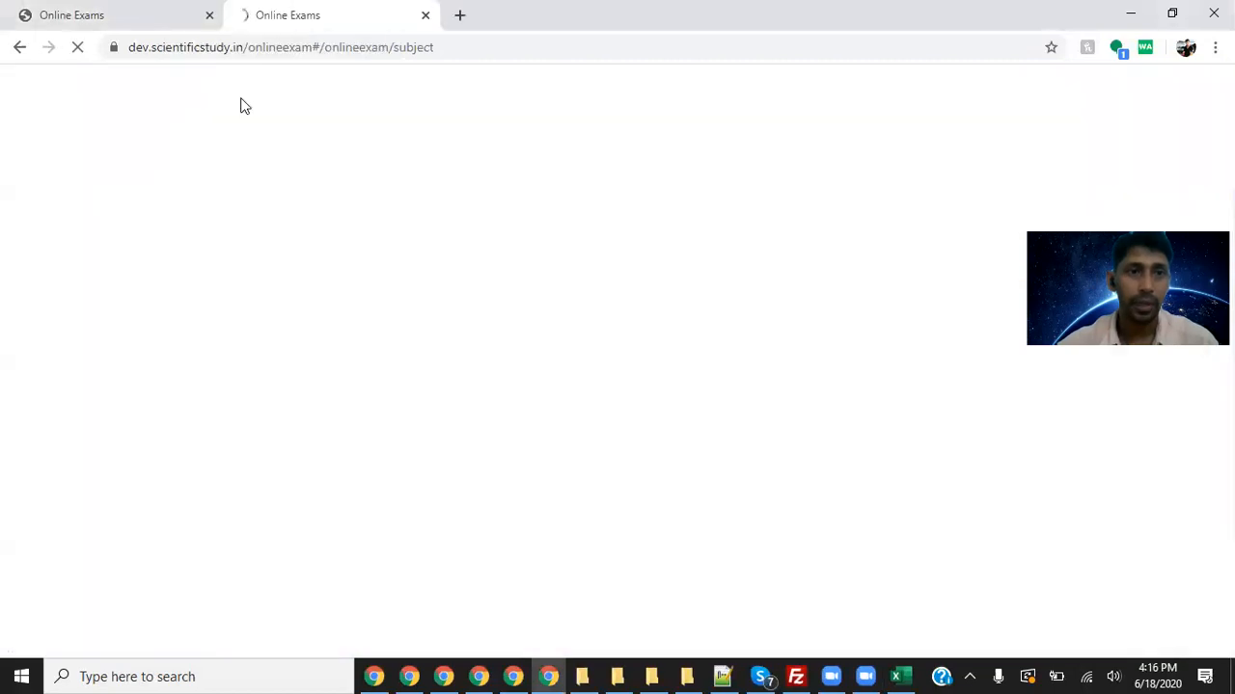
- Open Question > New Question and browse the Grade dropdown without choosing a grade
click(115, 418)
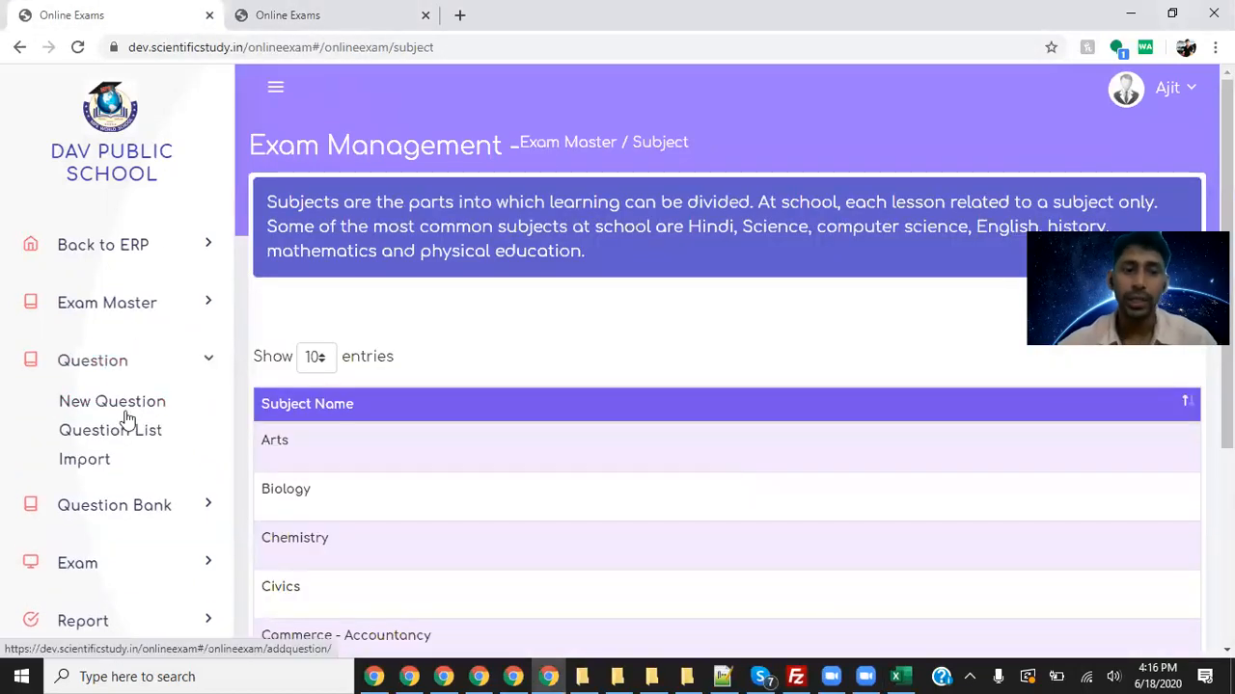
click(154, 405)
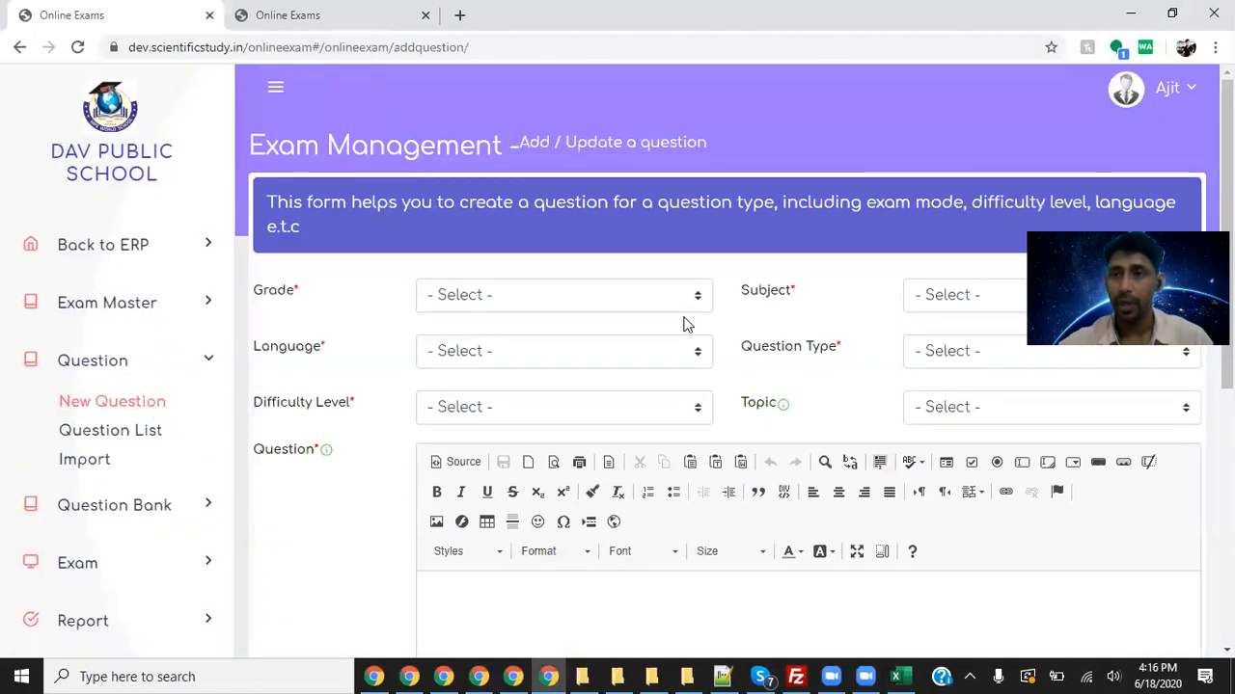
click(563, 293)
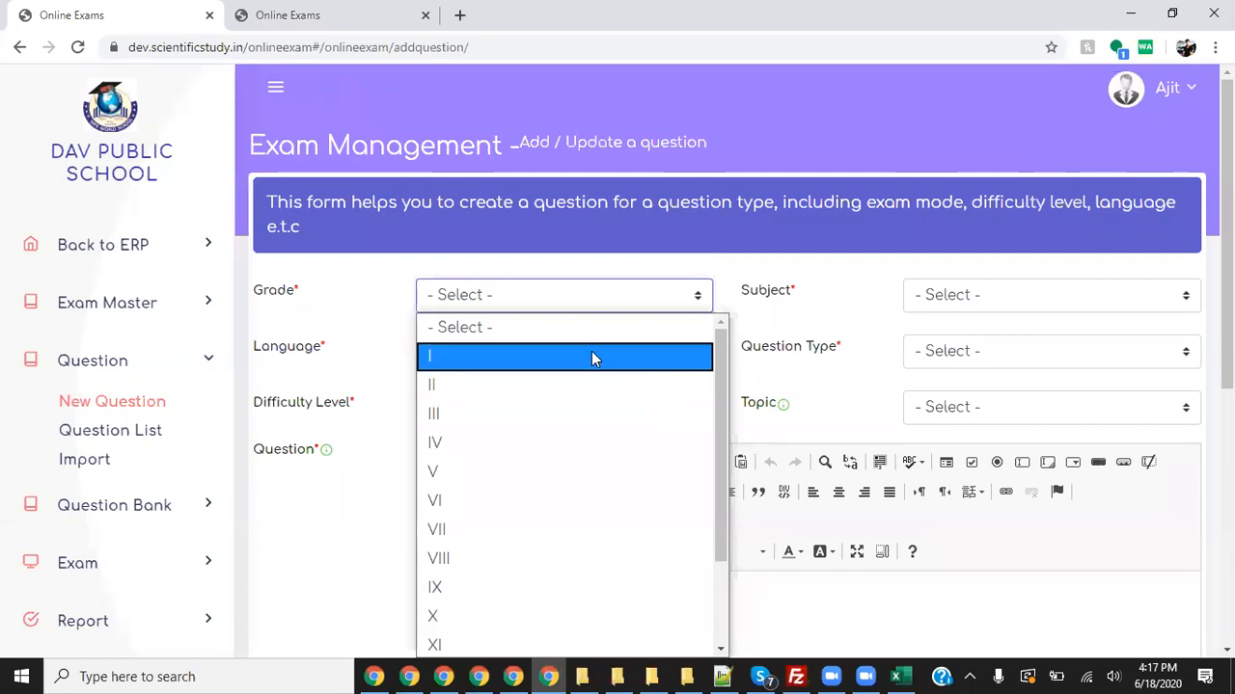
click(869, 303)
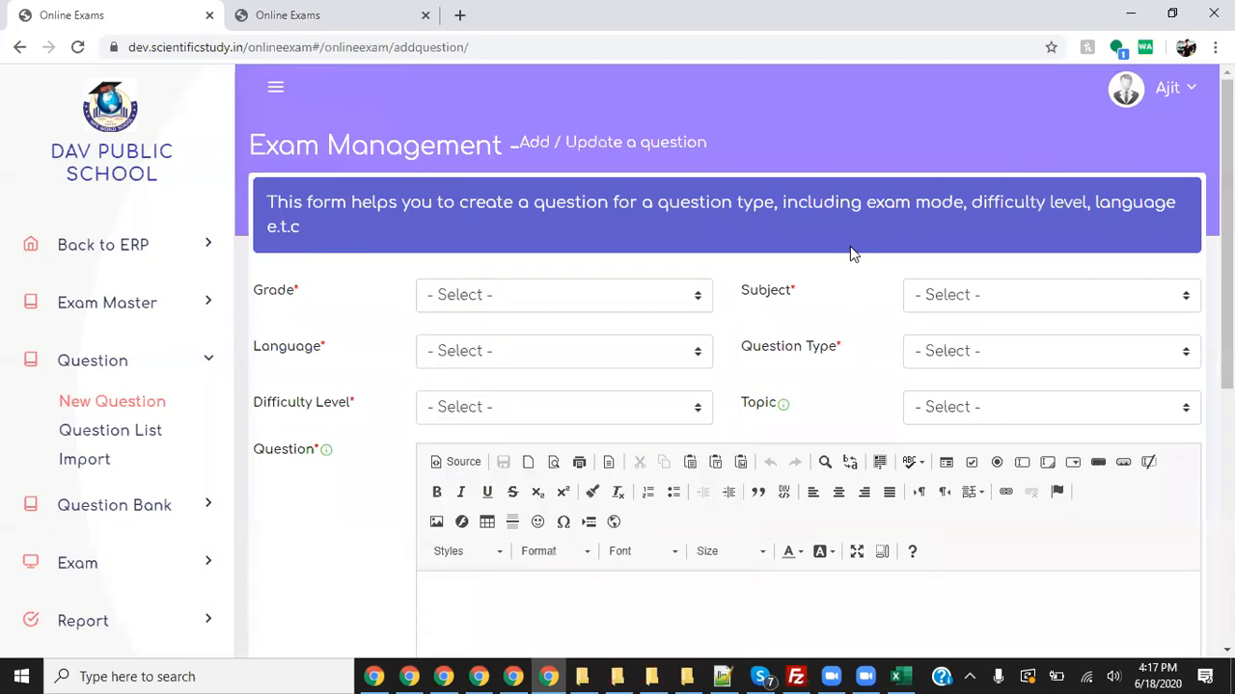
click(687, 307)
drag(718, 445, 717, 521)
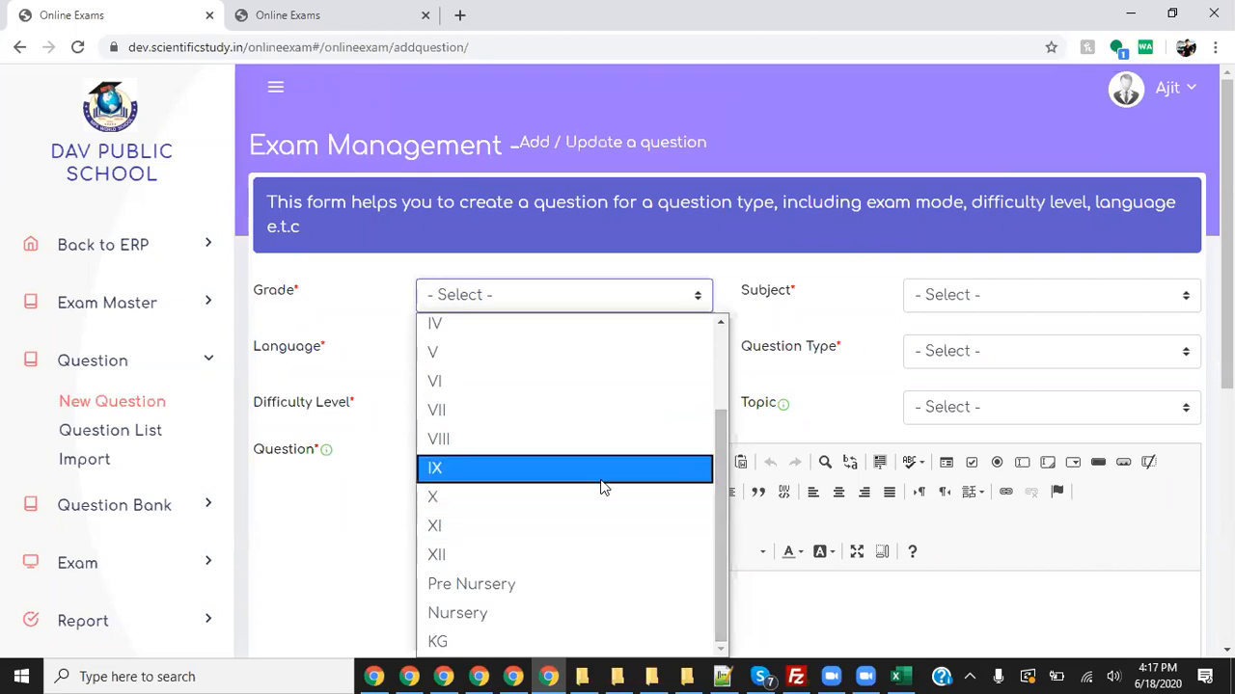
scroll(724, 511, up, 3)
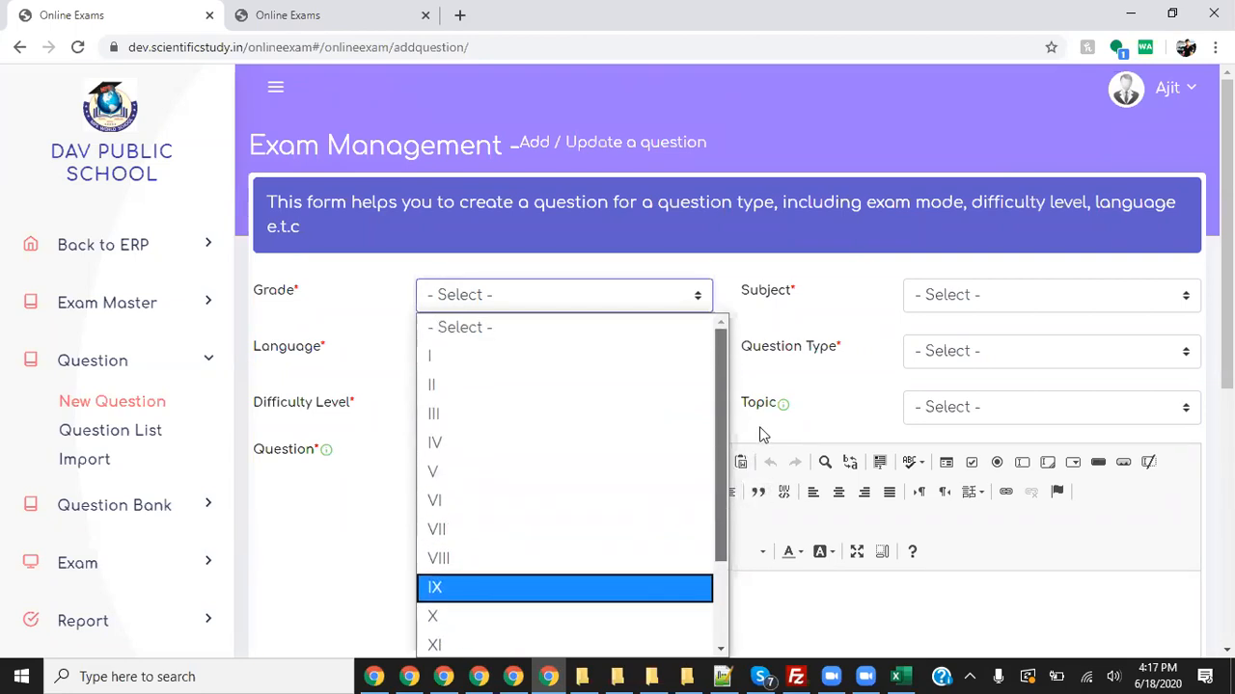
click(899, 672)
mouse_move(289, 314)
mouse_down()
mouse_move(730, 295)
mouse_move(543, 242)
mouse_move(345, 255)
mouse_move(286, 307)
mouse_up()
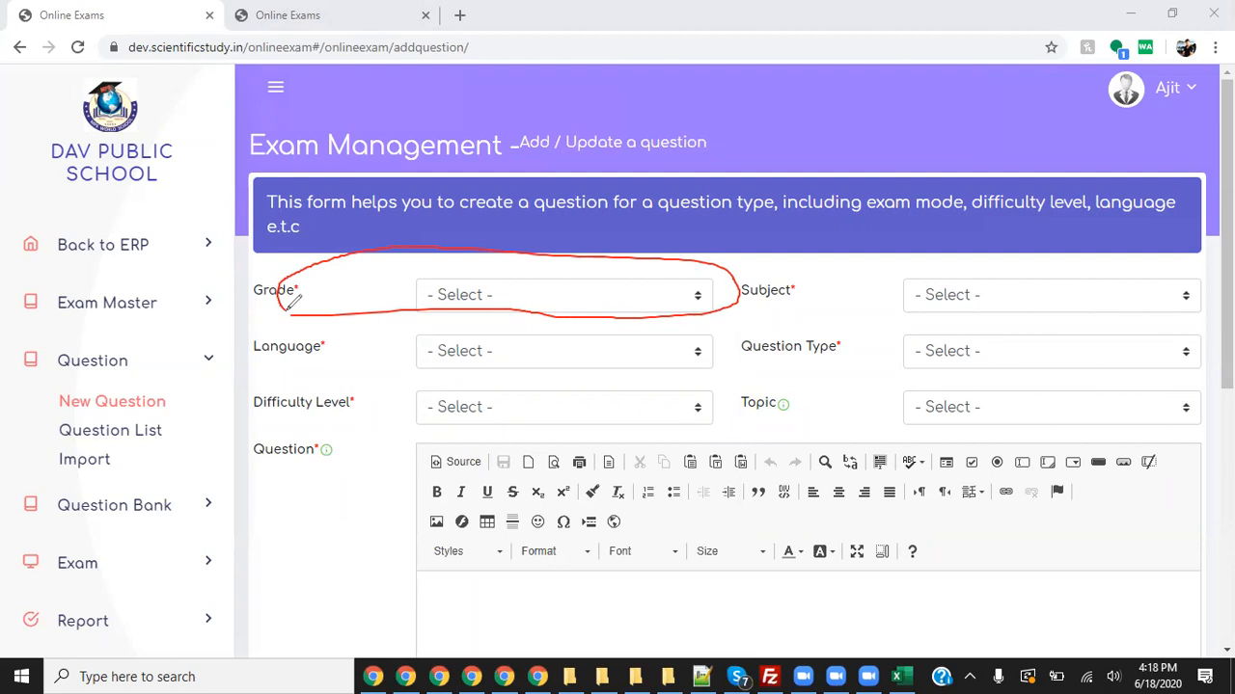
- Look through the Subject and Language choices without changing them
click(746, 60)
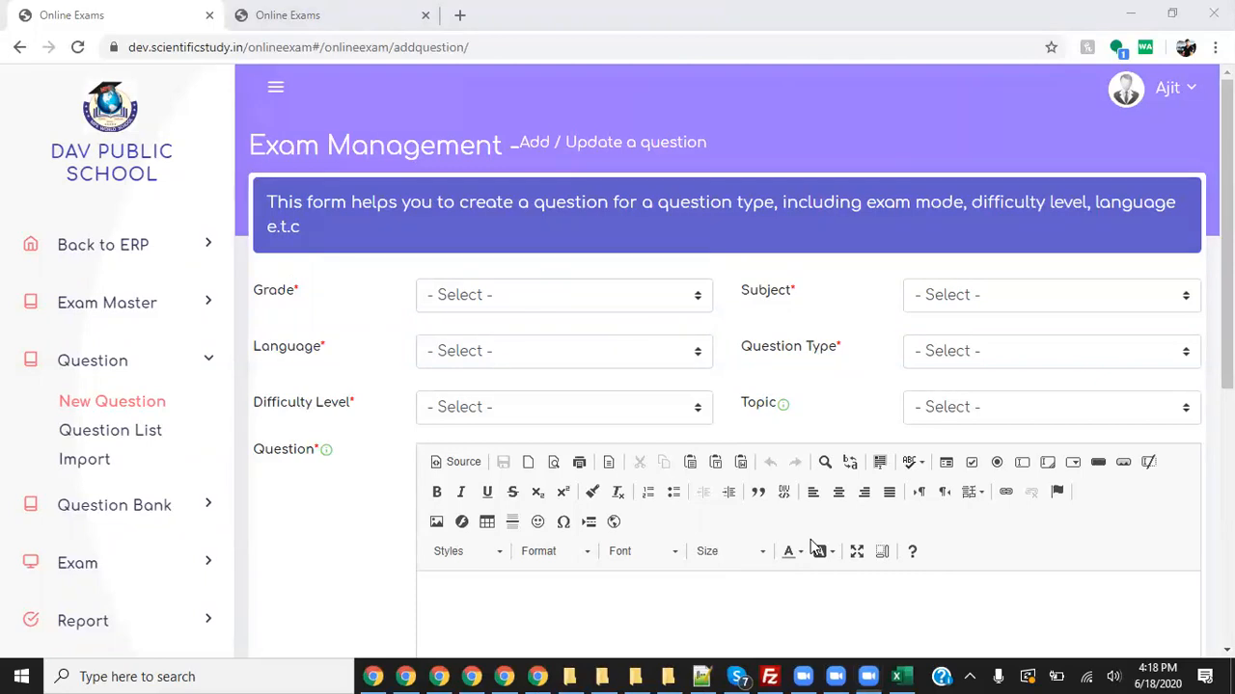
click(990, 295)
scroll(1042, 425, down, 5)
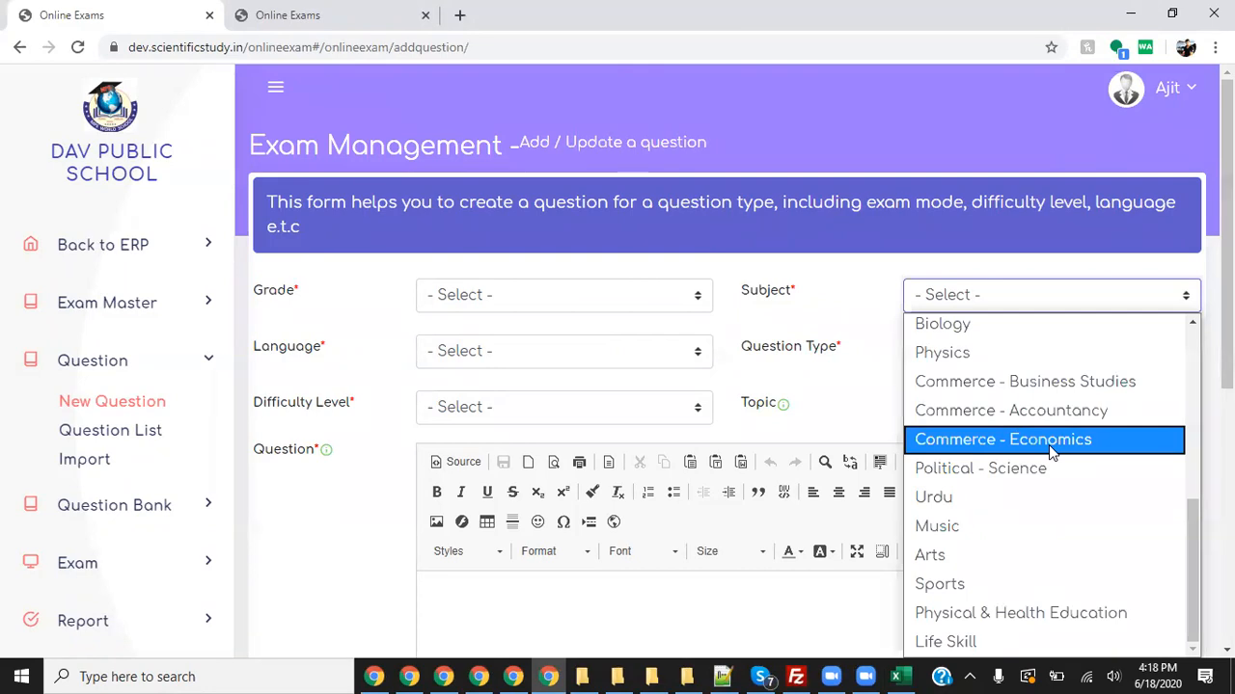
click(968, 258)
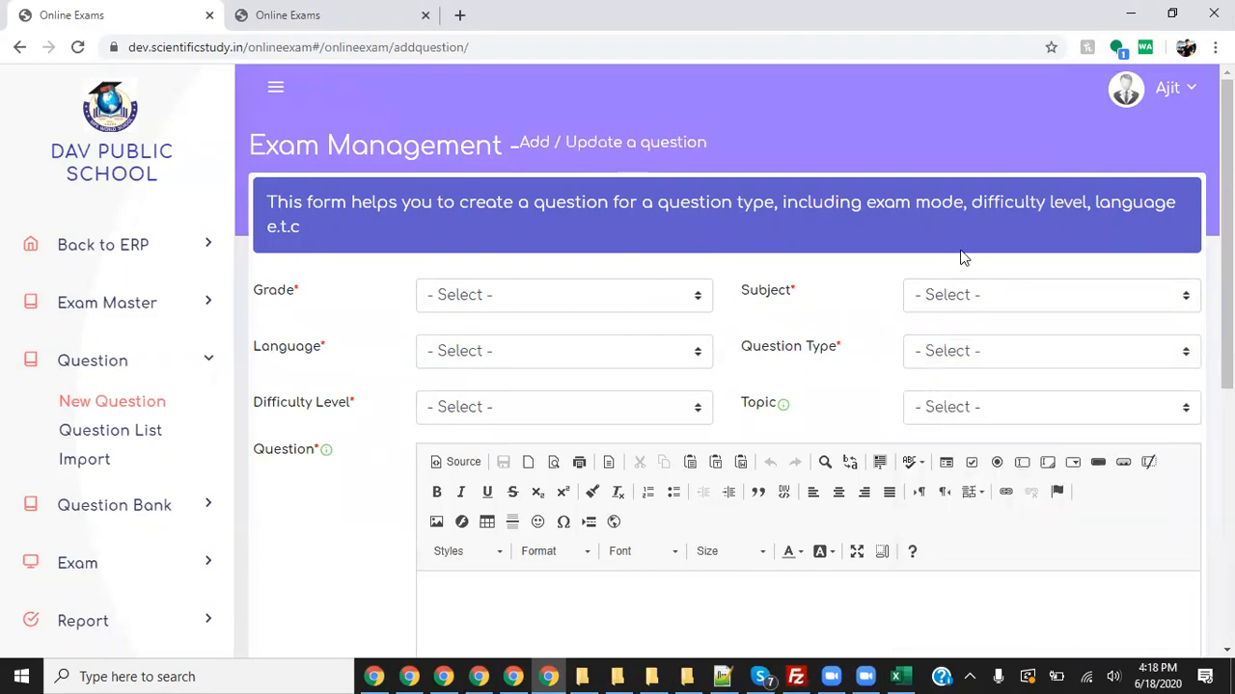
click(670, 351)
click(906, 262)
- Set the question's Grade to XII and Subject to Hindi
click(517, 295)
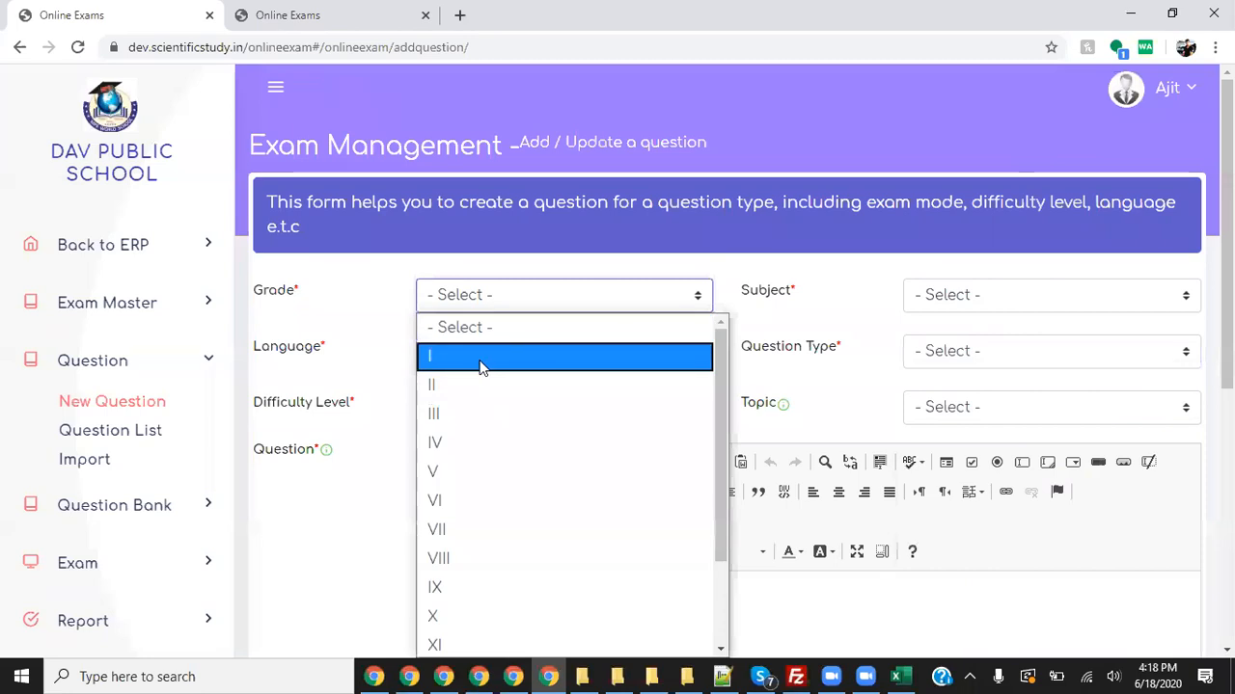
scroll(480, 541, down, 1)
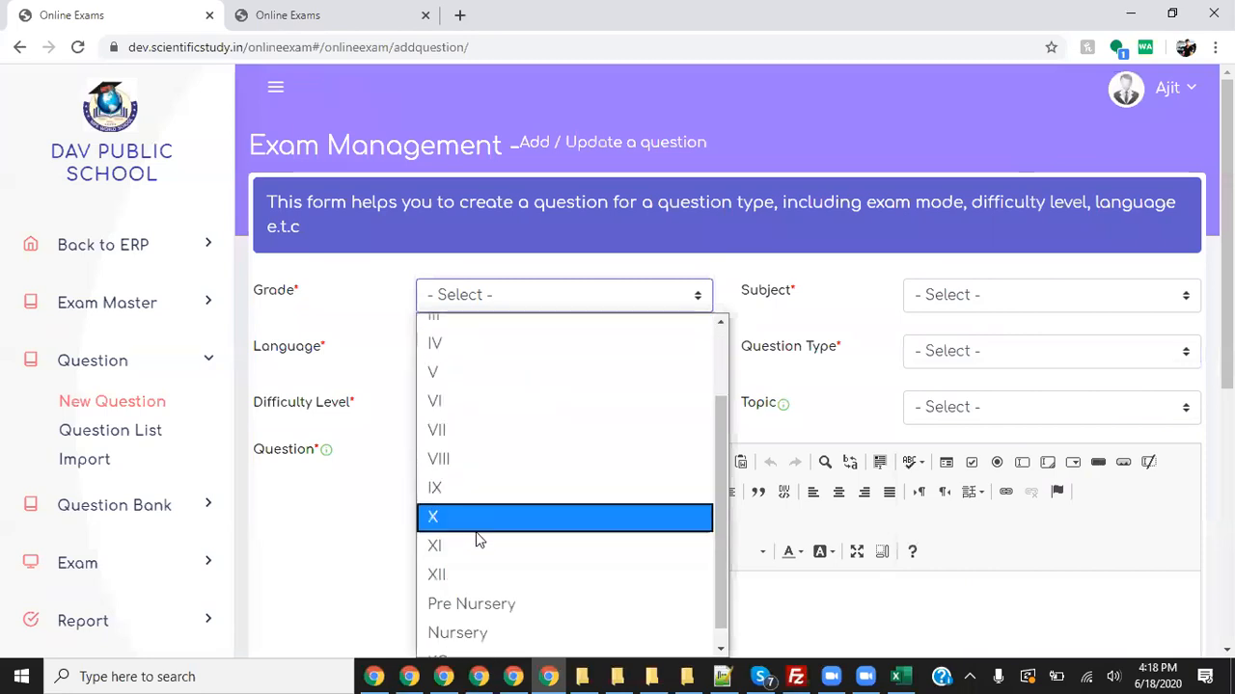
scroll(479, 541, down, 1)
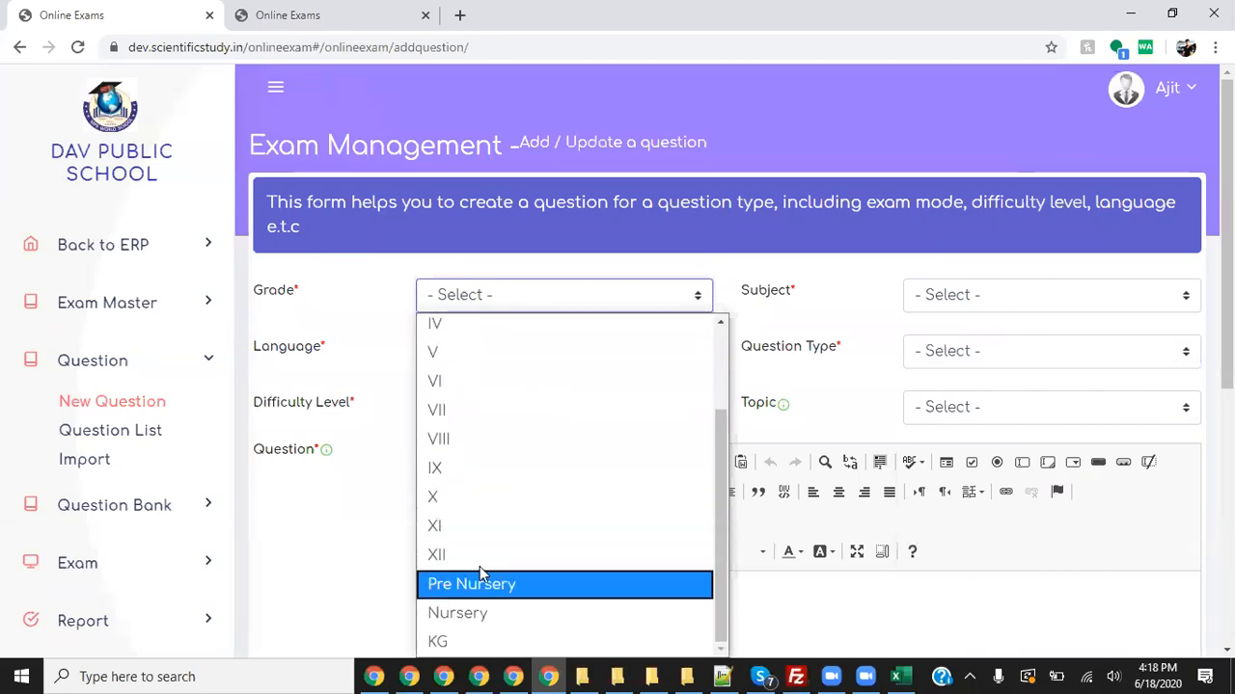
click(476, 556)
click(964, 301)
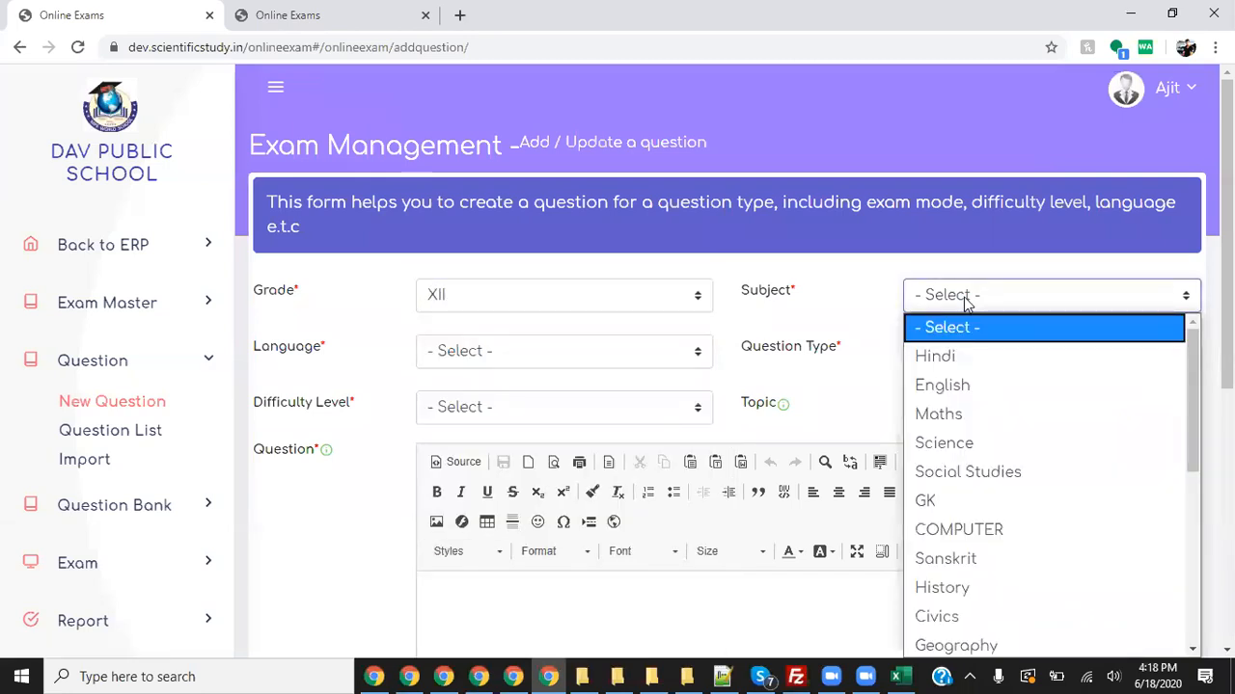
scroll(1027, 566, down, 4)
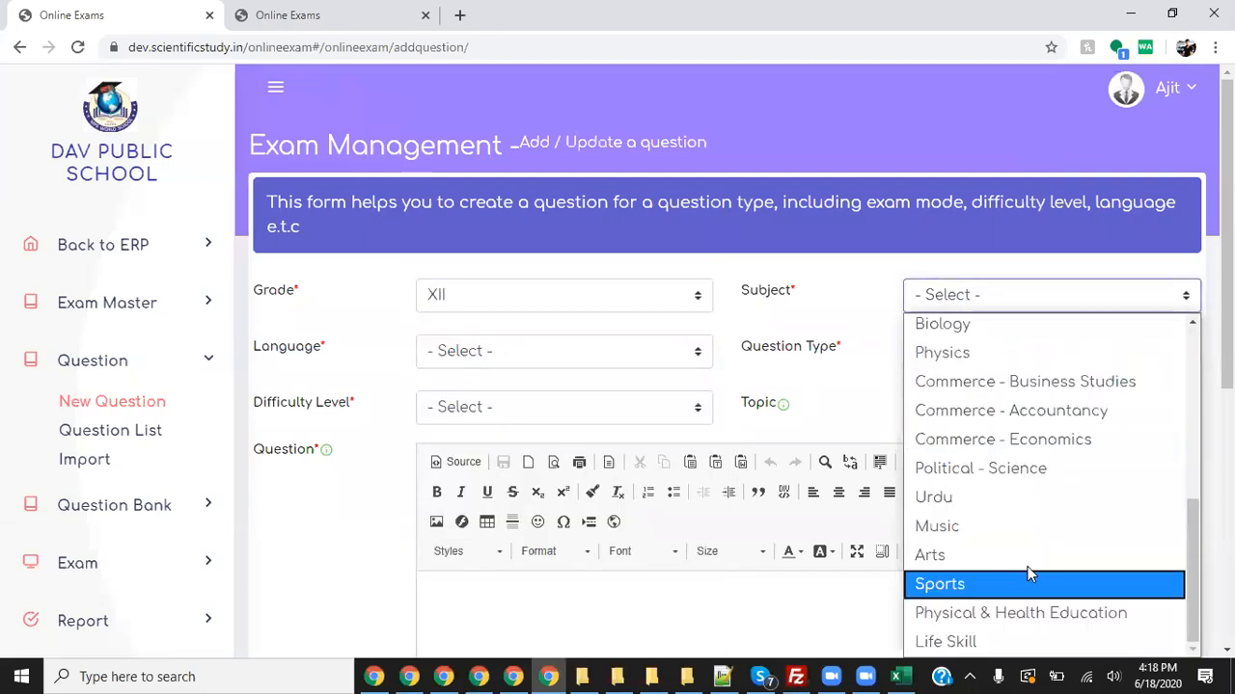
scroll(1028, 474, up, 4)
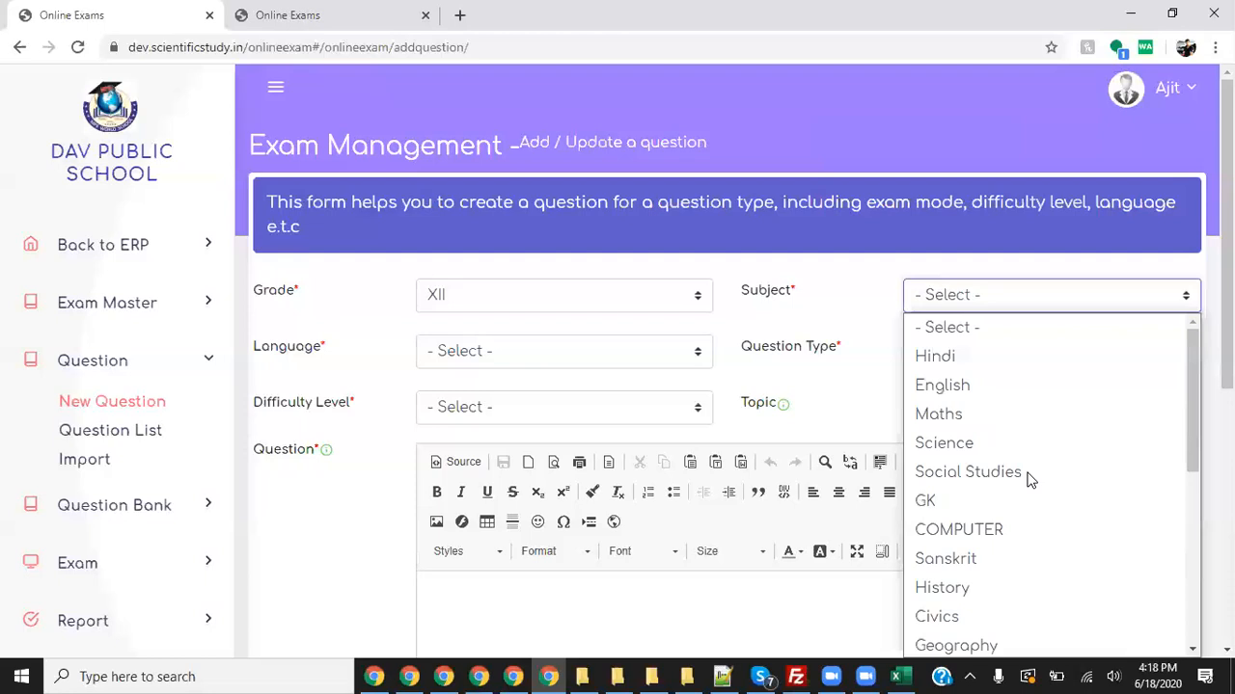
click(972, 356)
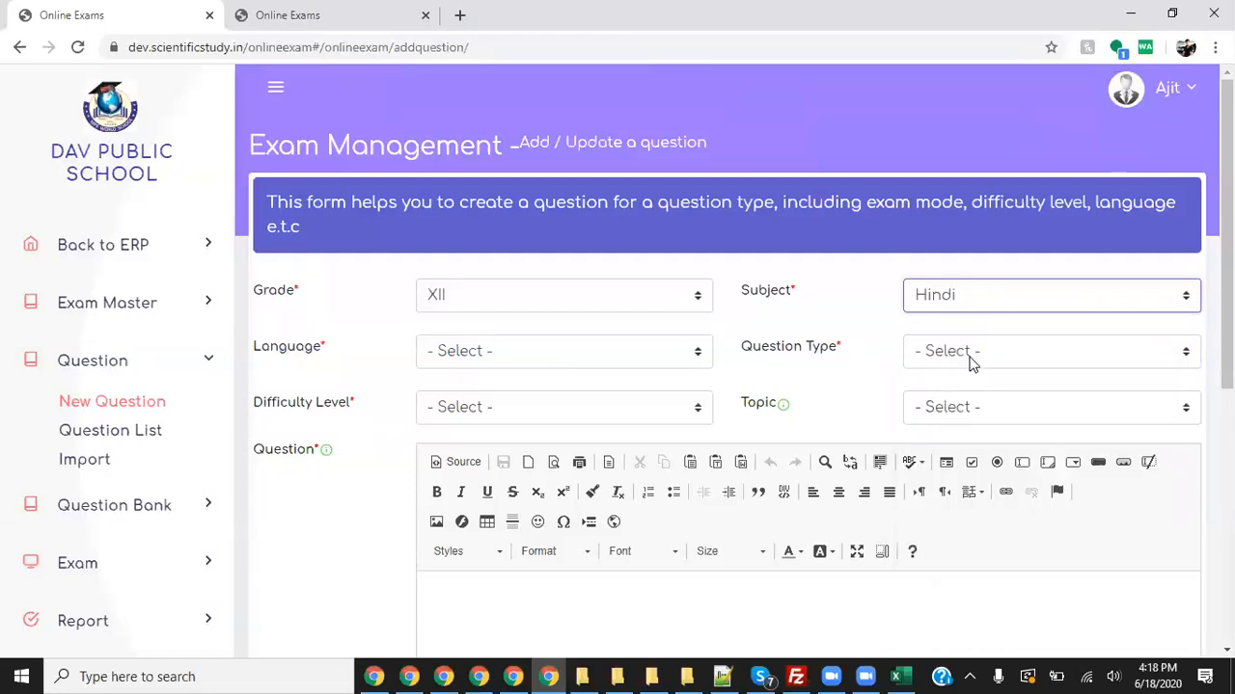
- Set Language to Hindi, Question Type to Multiple Choice and Difficulty to Easy
click(600, 361)
text(hi)
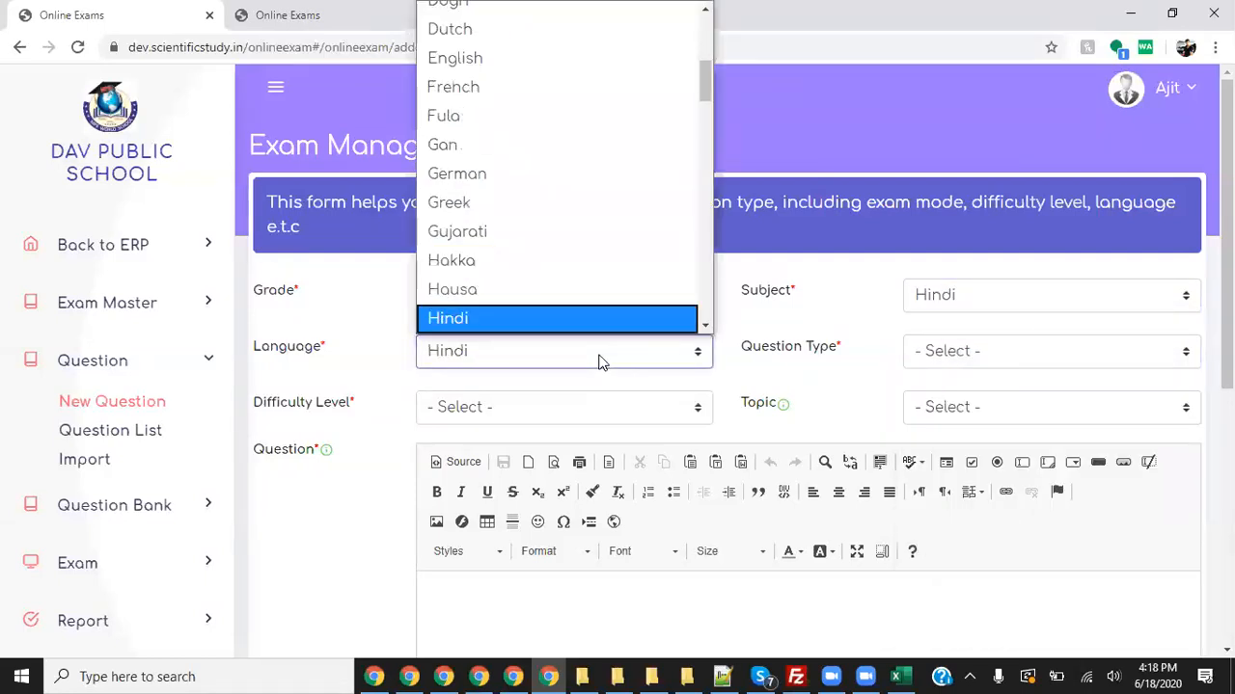
click(598, 361)
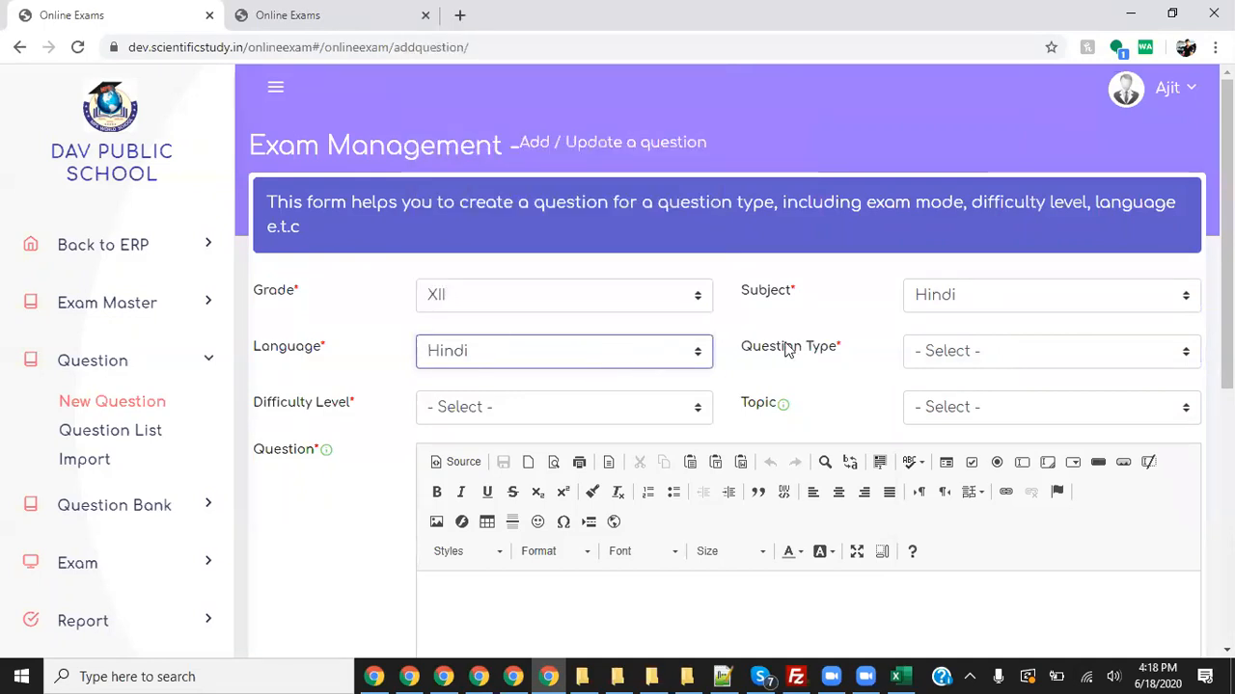
click(1032, 351)
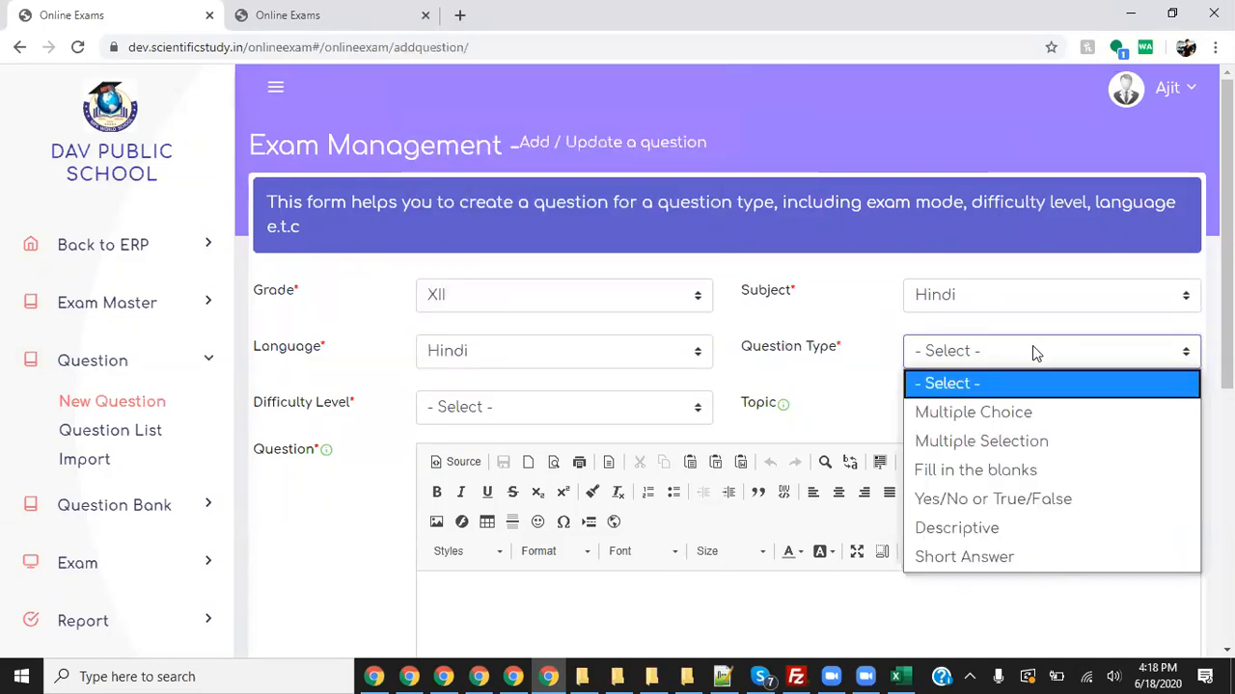
click(1017, 415)
click(609, 407)
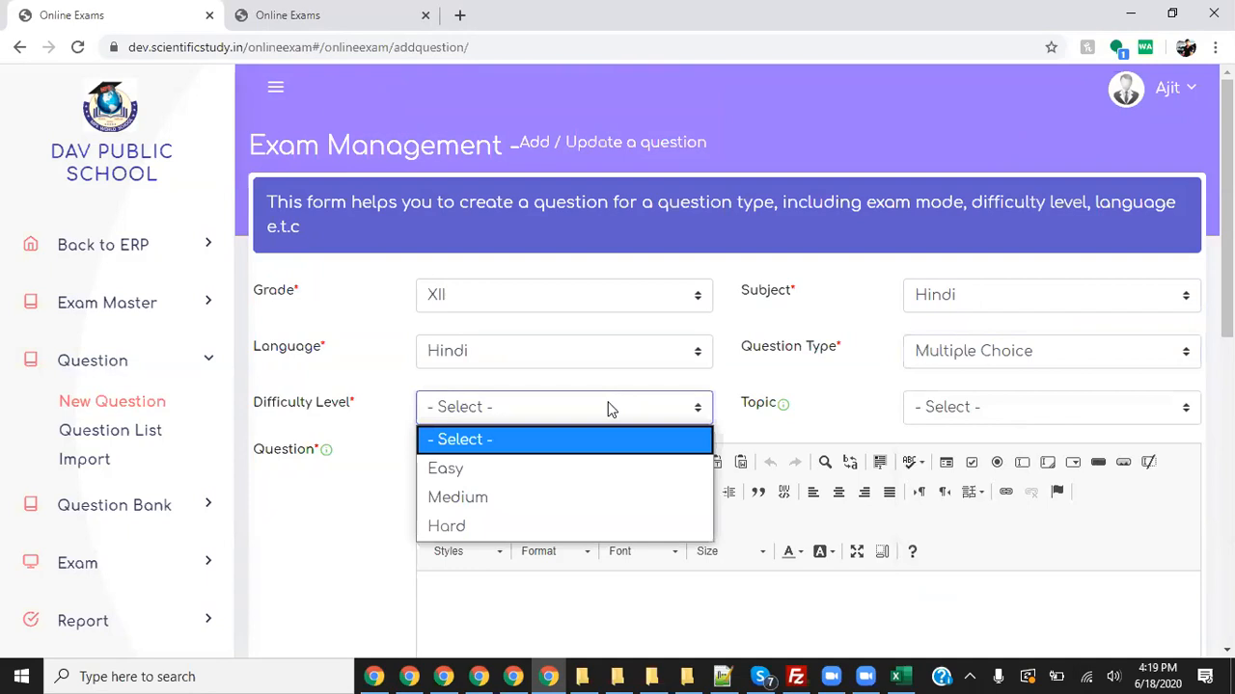
click(499, 475)
- Check the Topic choices but leave Topic unselected, then scroll through the form
click(1000, 411)
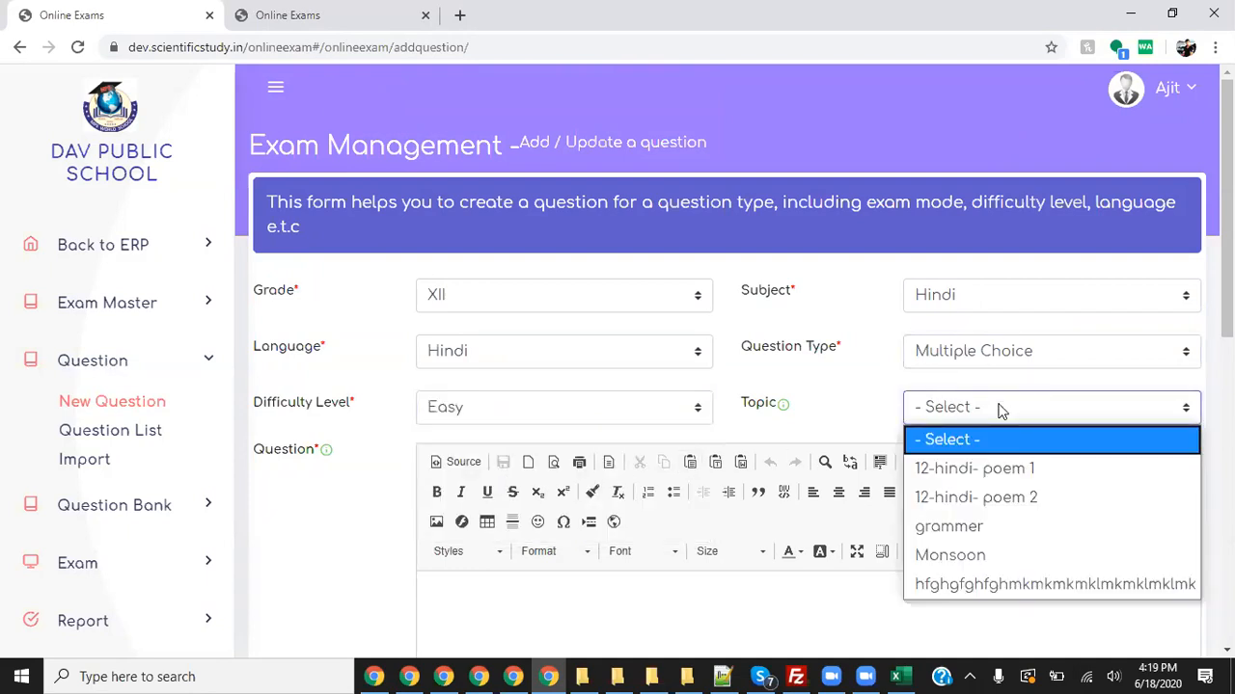
click(865, 400)
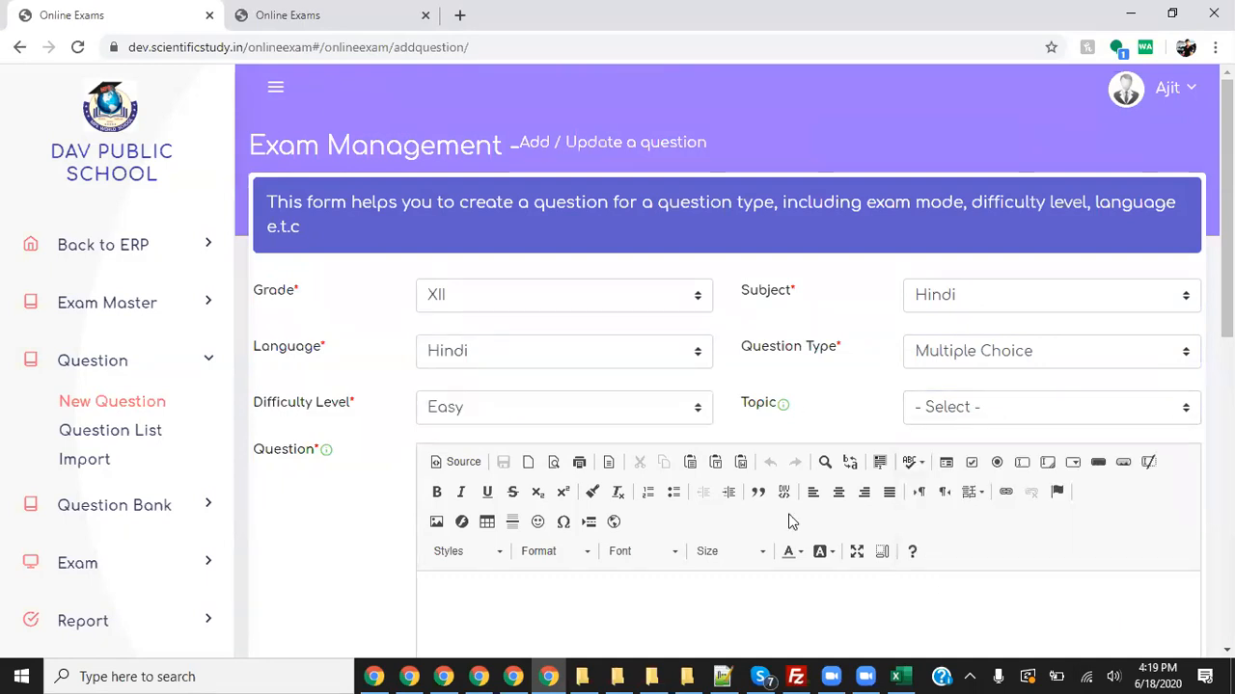
mouse_move(730, 388)
mouse_down()
mouse_move(1205, 364)
mouse_move(1186, 430)
mouse_move(786, 436)
mouse_move(734, 390)
mouse_move(758, 399)
mouse_up()
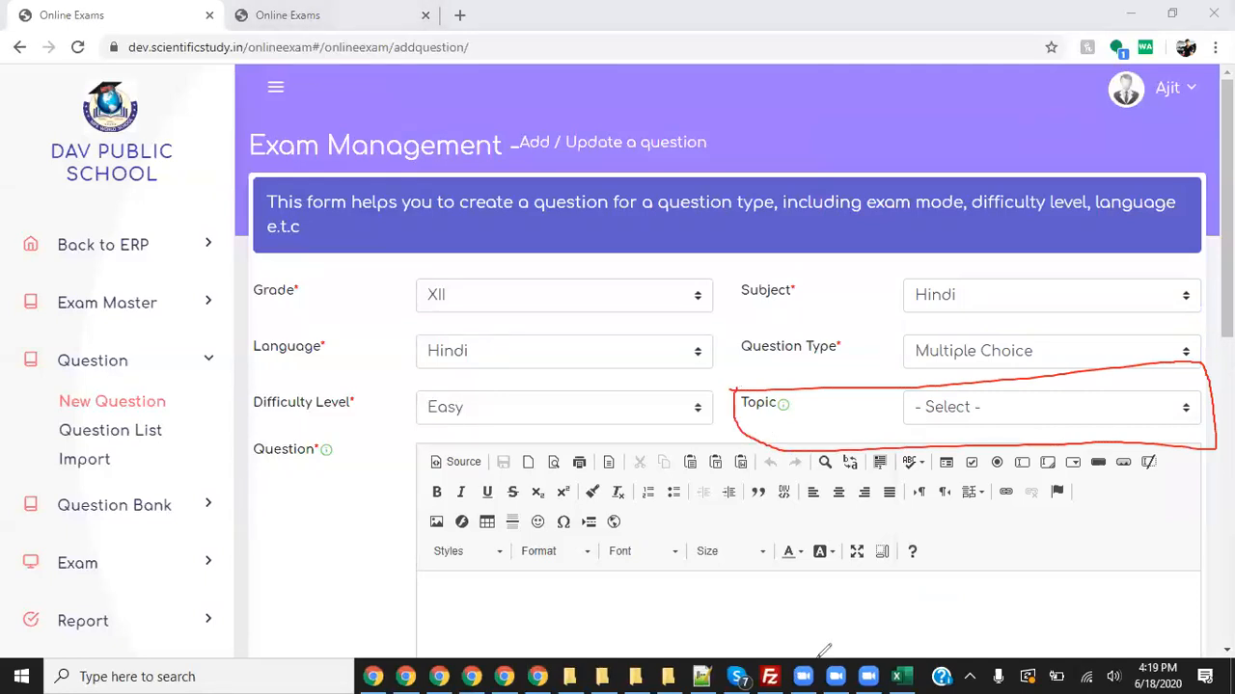
click(858, 129)
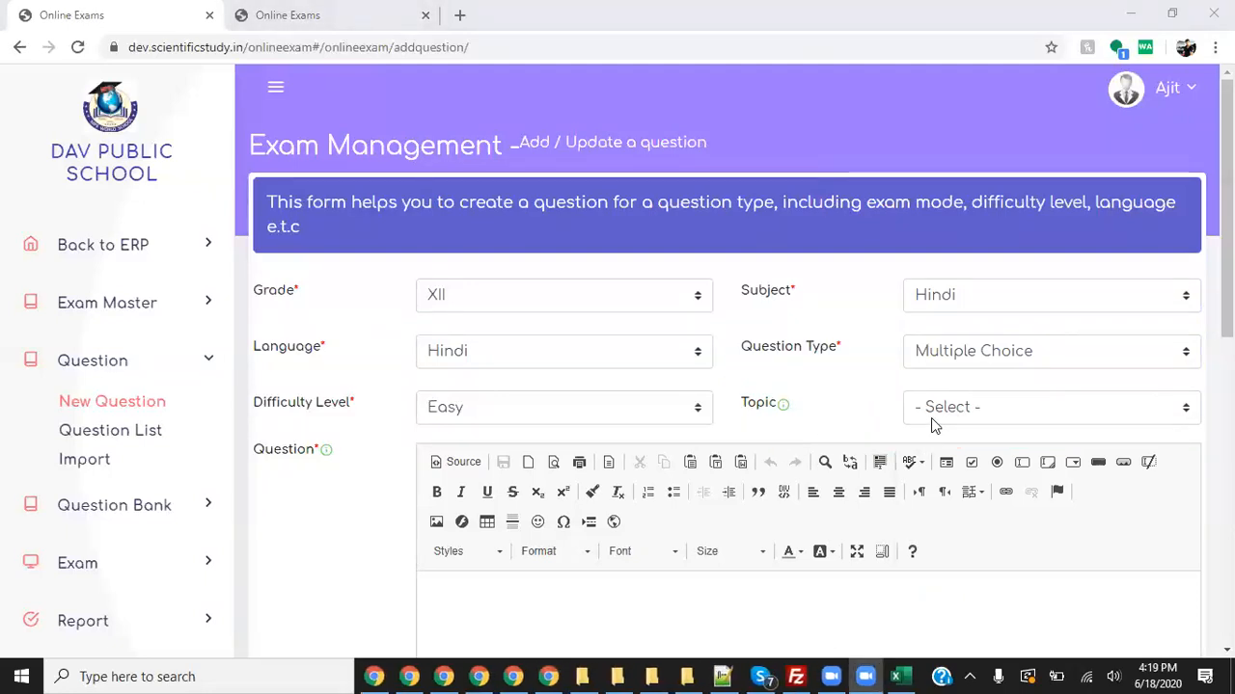
scroll(931, 418, down, 2)
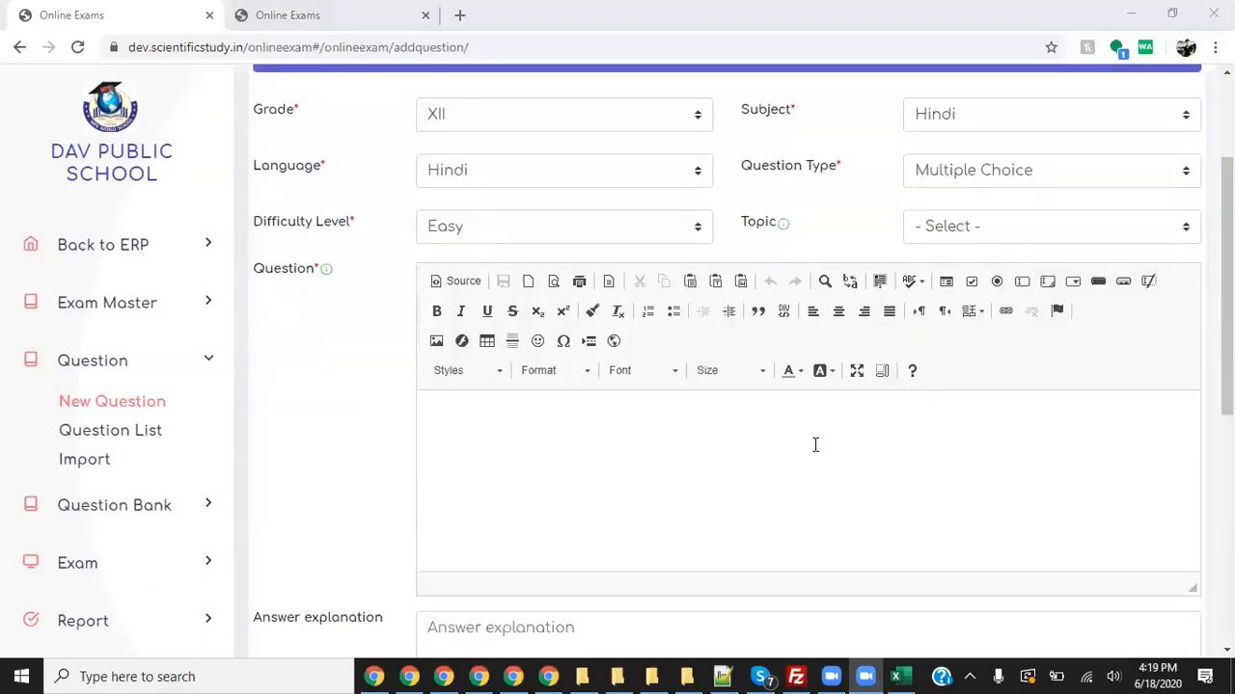
scroll(791, 434, up, 2)
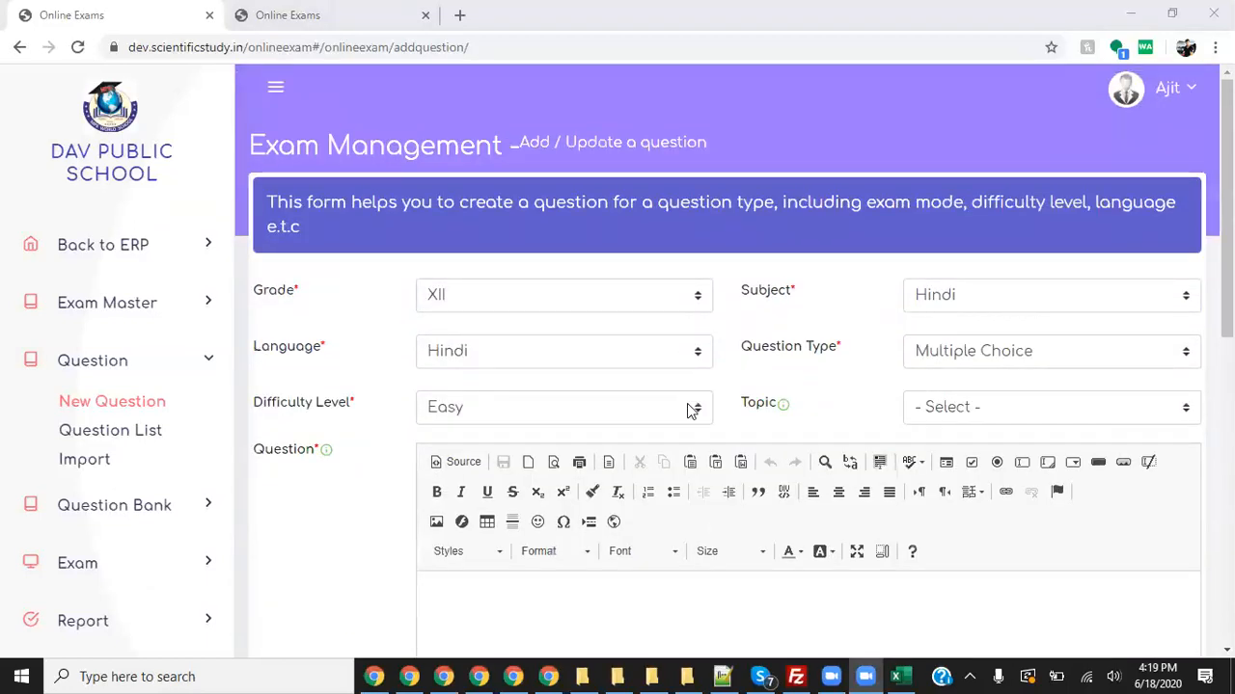
scroll(656, 413, down, 2)
- Write the question 'Delhi is caputal of in' and explanation 'delhi iswas founded in 1110 AD.'
click(608, 418)
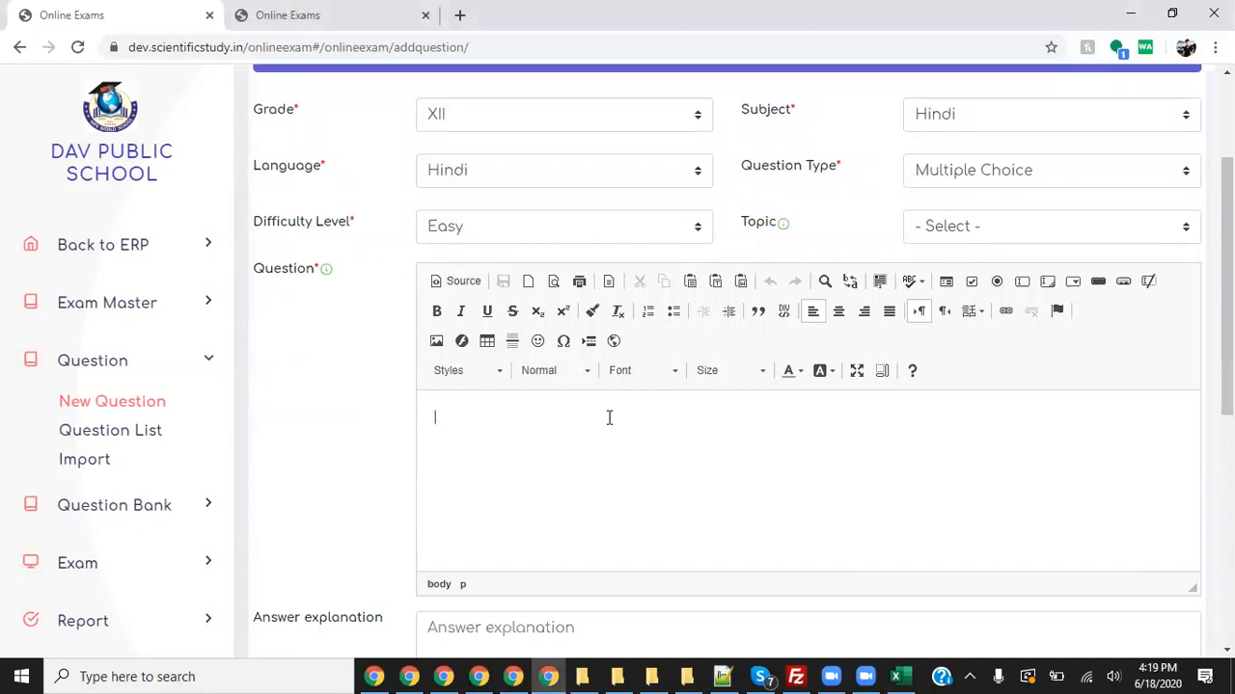
text(Delhi is caputal of india)
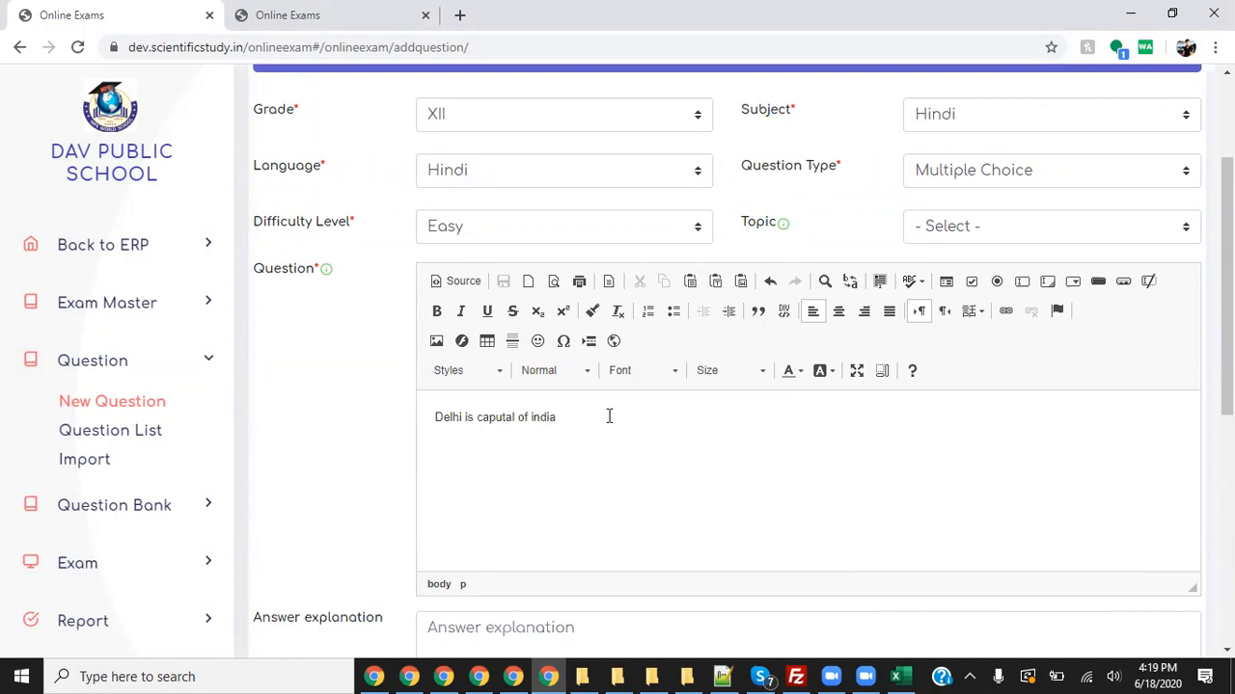
scroll(609, 416, down, 3)
click(583, 362)
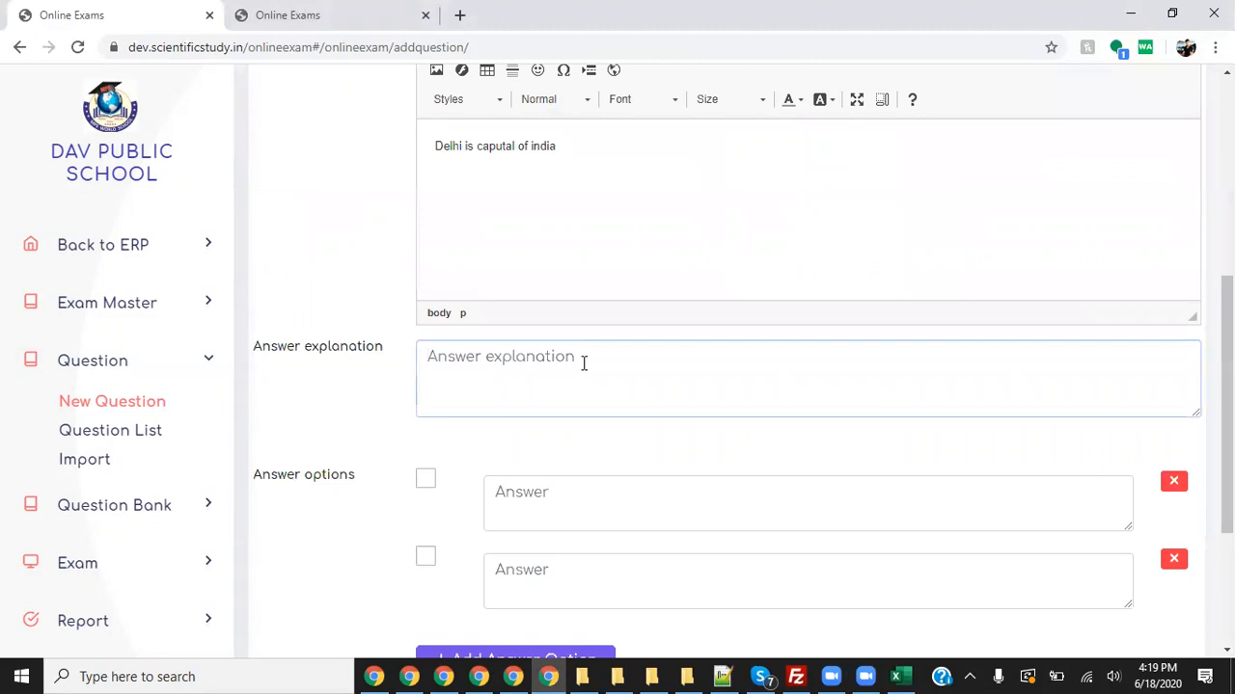
text(delhi)
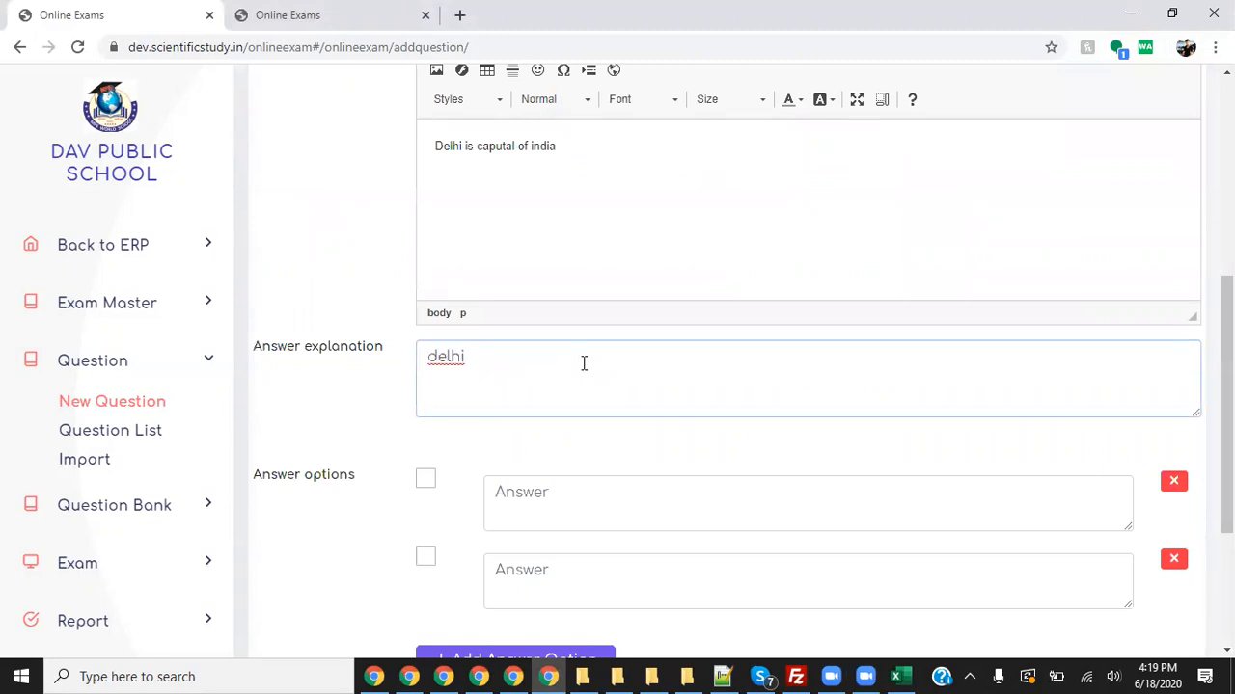
text( iswas founded )
text(in)
text( 1110 )
text(a)
key(BackSpace)
text(AD.)
- Add answer options Delhi (marked correct), Mumbai and Kolkata
scroll(583, 366, down, 2)
click(425, 298)
click(604, 325)
text(Delhi)
click(547, 397)
text(Mumbai)
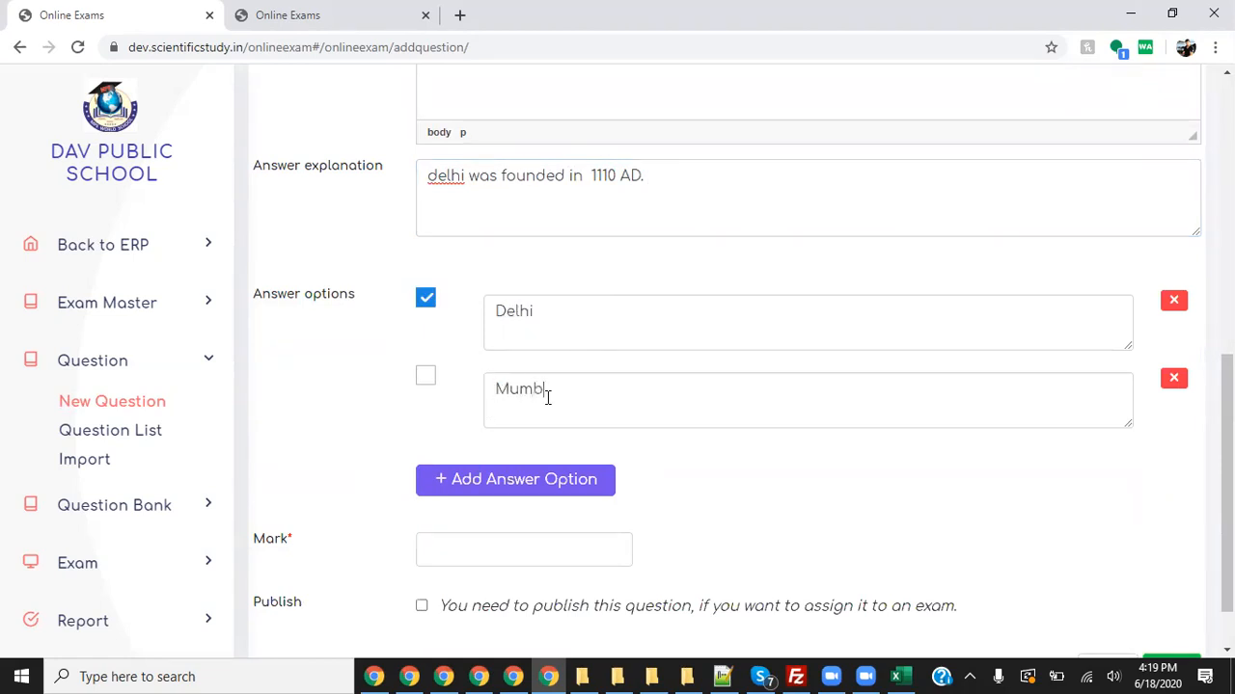
click(540, 479)
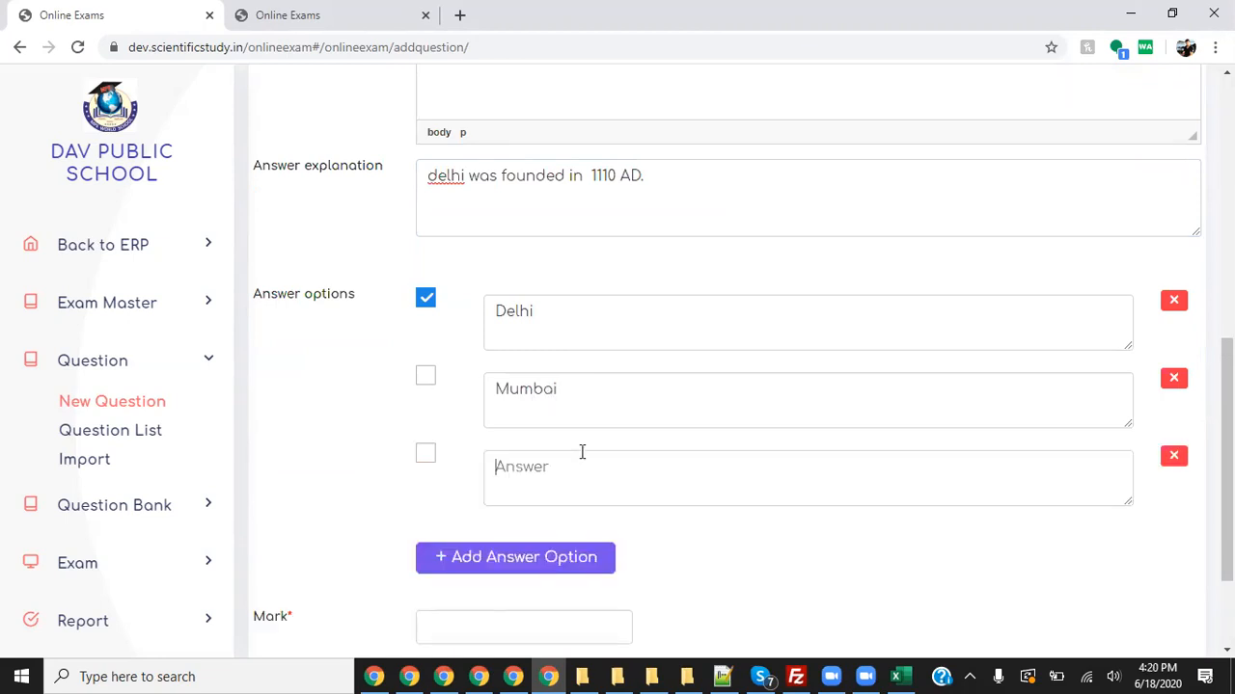
text(Kolkata)
- Undo a stray selection edit near the top of the form, then scroll back down
scroll(701, 370, up, 5)
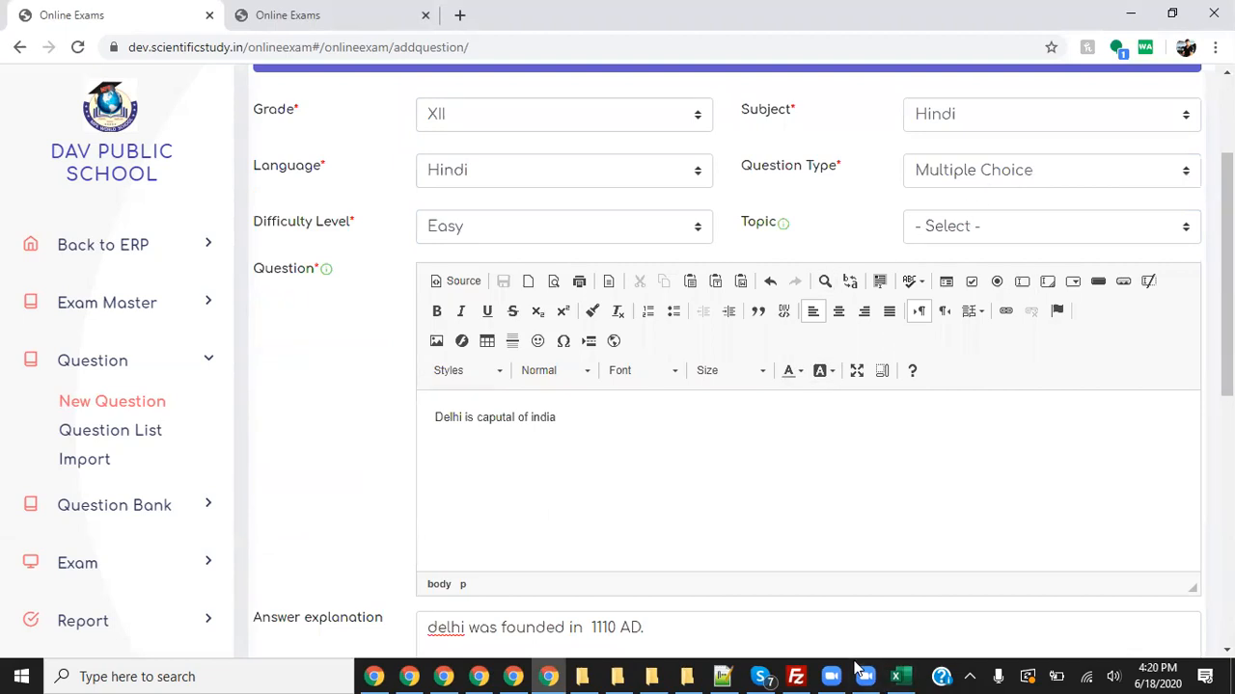
mouse_move(917, 199)
mouse_down()
mouse_move(1098, 138)
mouse_move(963, 190)
mouse_up()
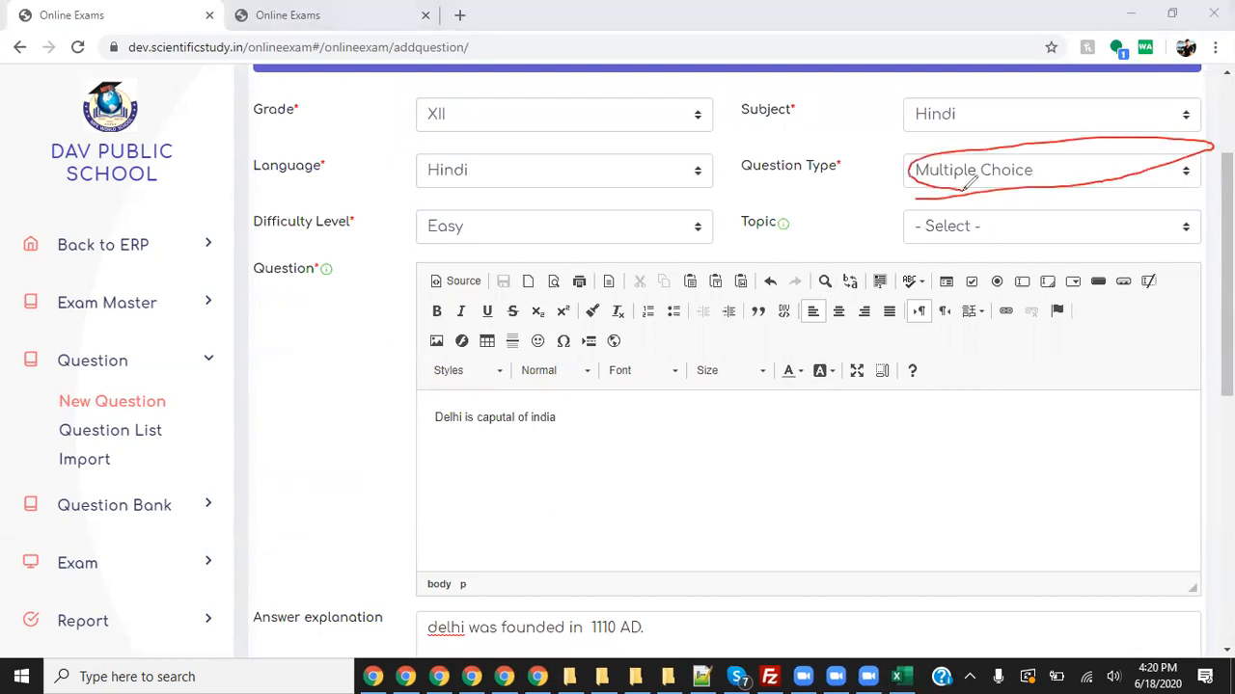
key(ctrl+z)
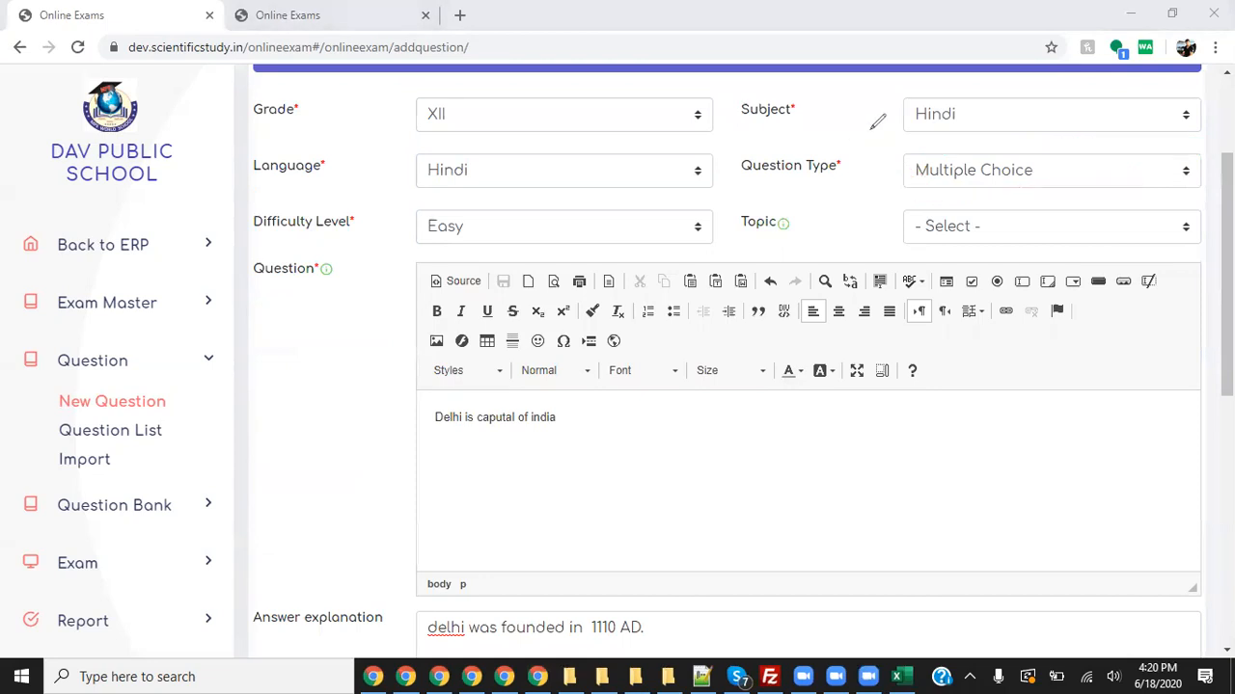
scroll(808, 424, down, 5)
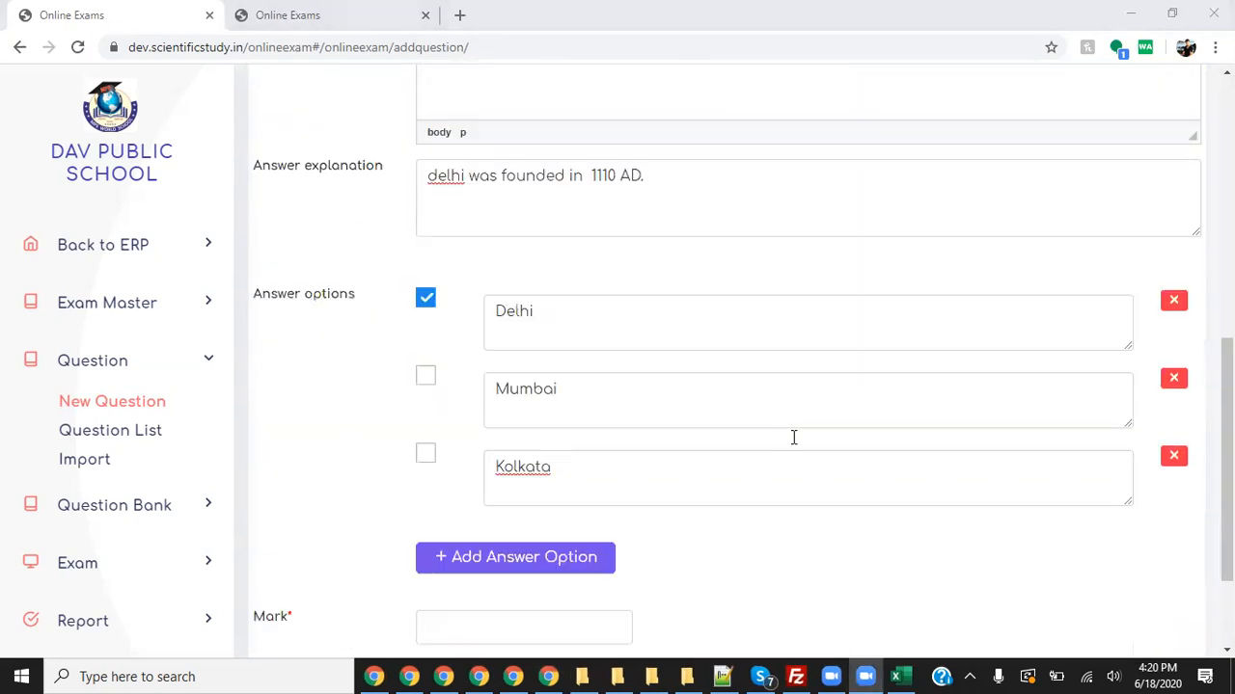
scroll(813, 437, down, 1)
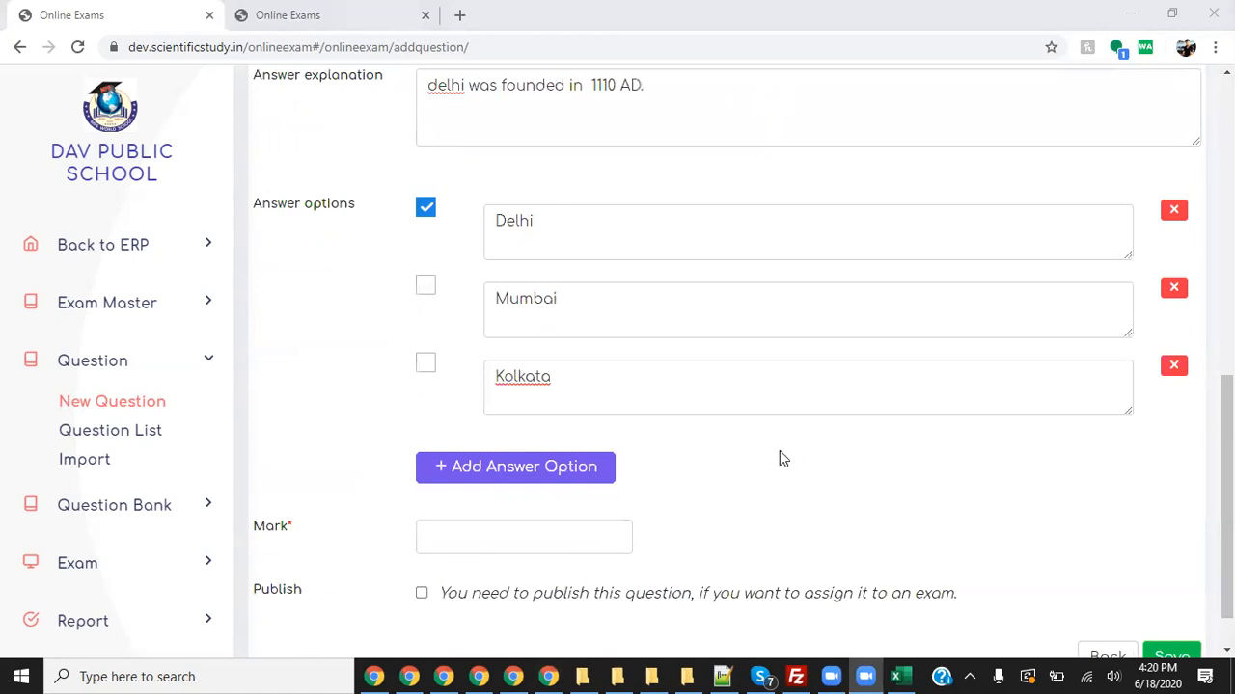
scroll(780, 455, down, 1)
- Enter 1 as the mark, then add and remove two empty extra answer options
click(512, 478)
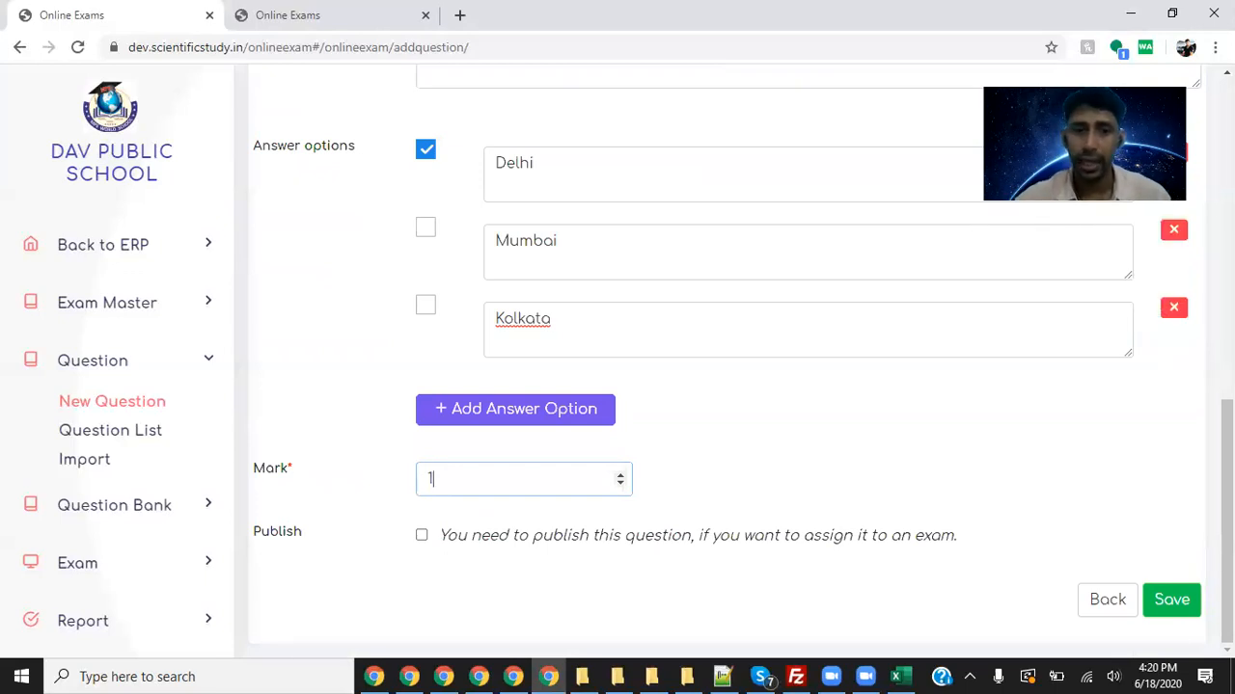
scroll(565, 499, up, 1)
click(568, 498)
click(562, 576)
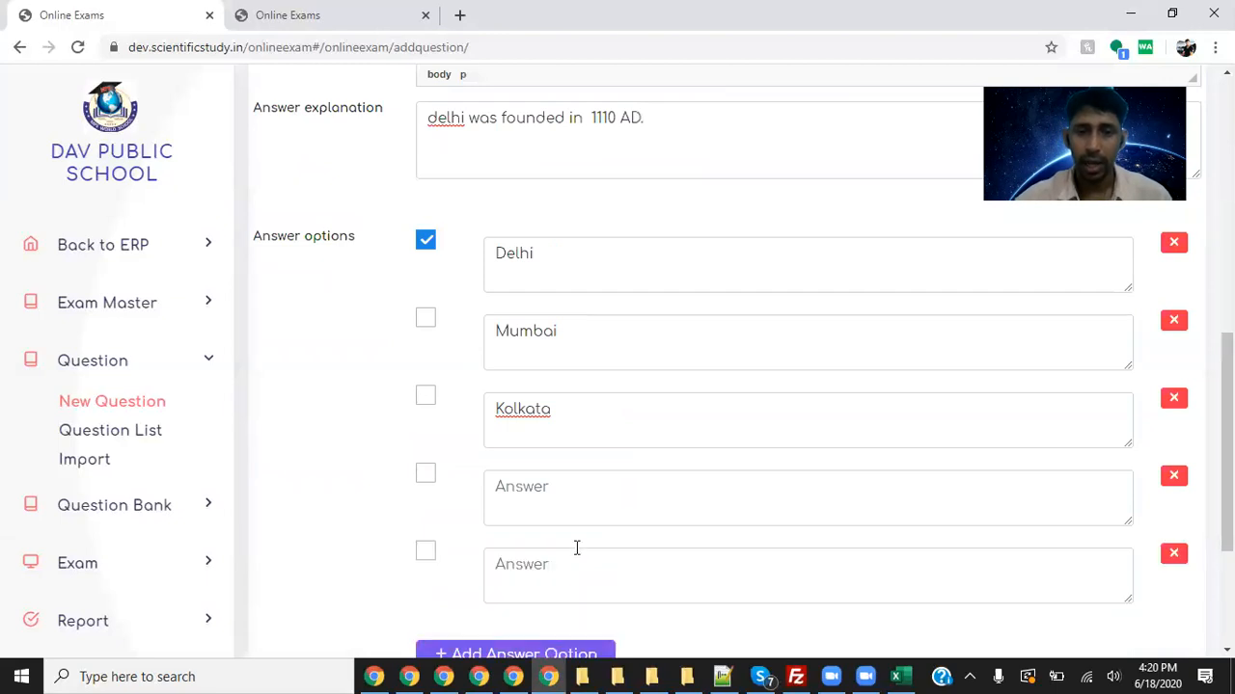
scroll(608, 521, down, 1)
click(1174, 469)
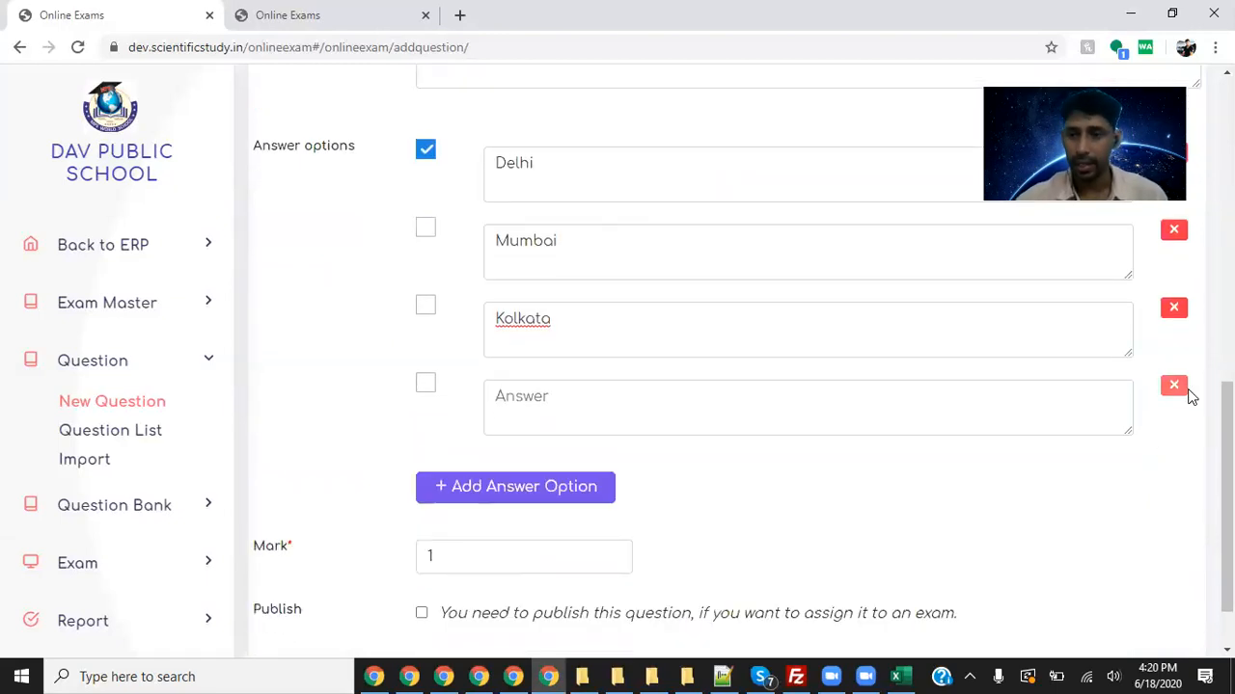
click(1177, 386)
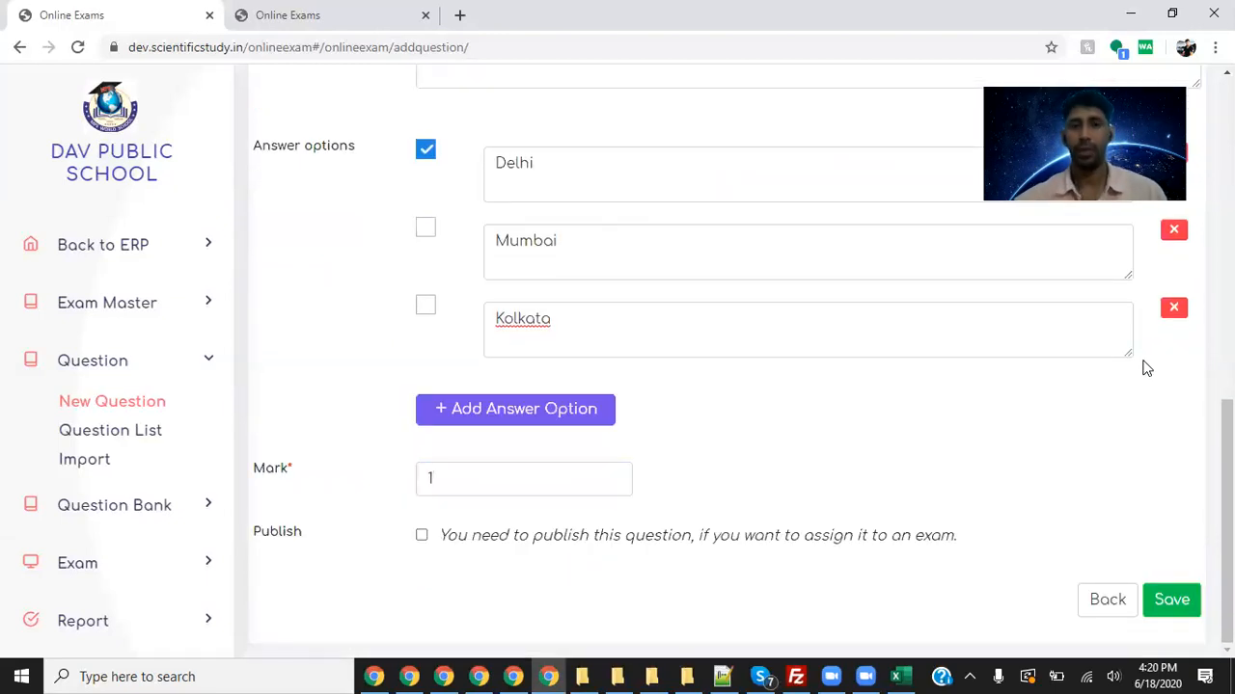
- Re-tick Delhi as correct and keep Multiple Choice as the question type
click(426, 231)
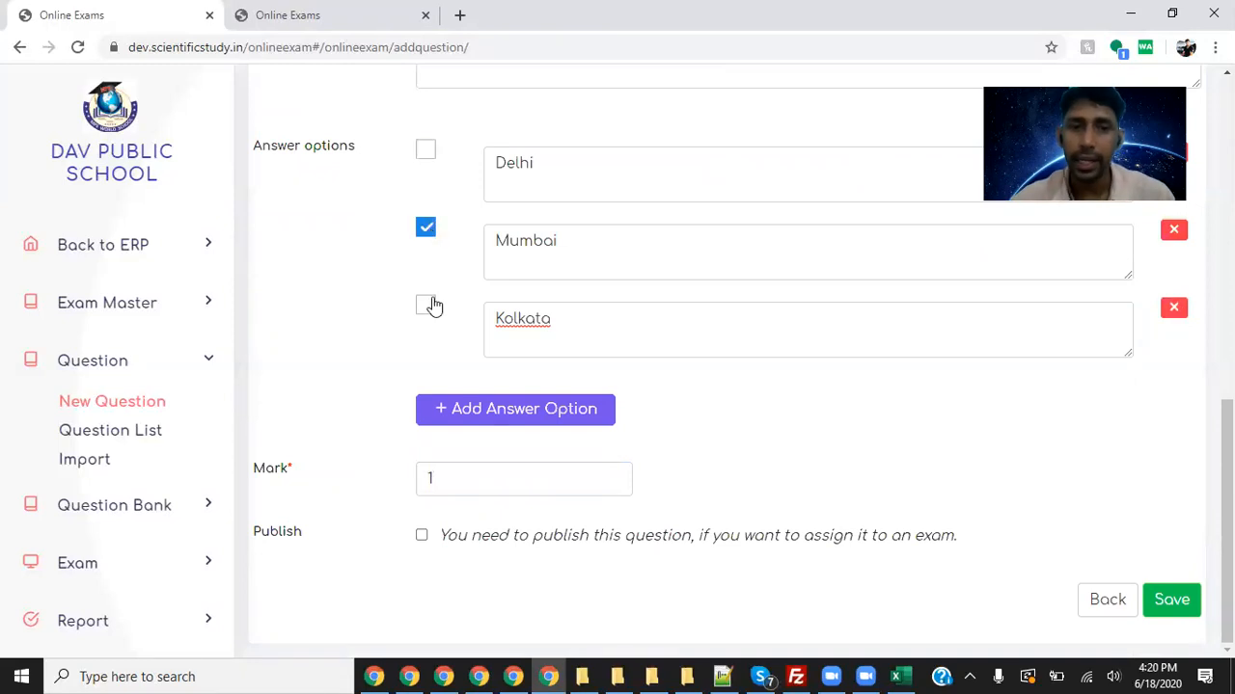
click(425, 150)
scroll(945, 258, up, 1)
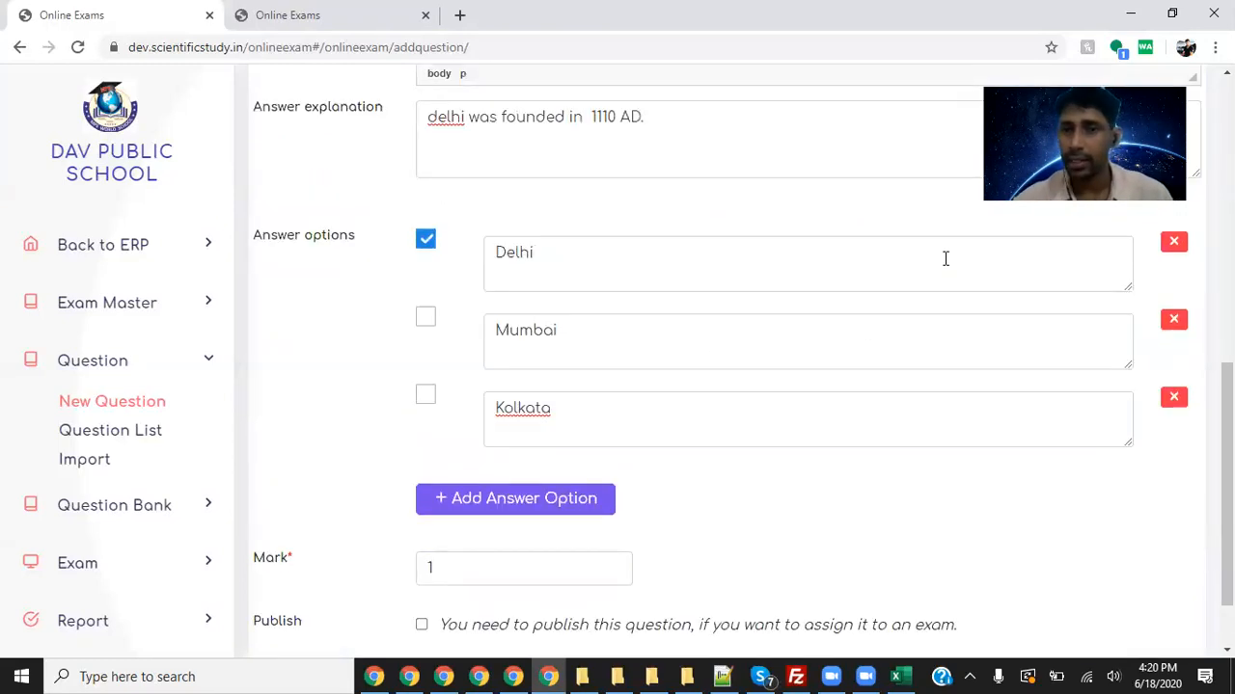
scroll(945, 259, up, 1)
scroll(931, 240, up, 6)
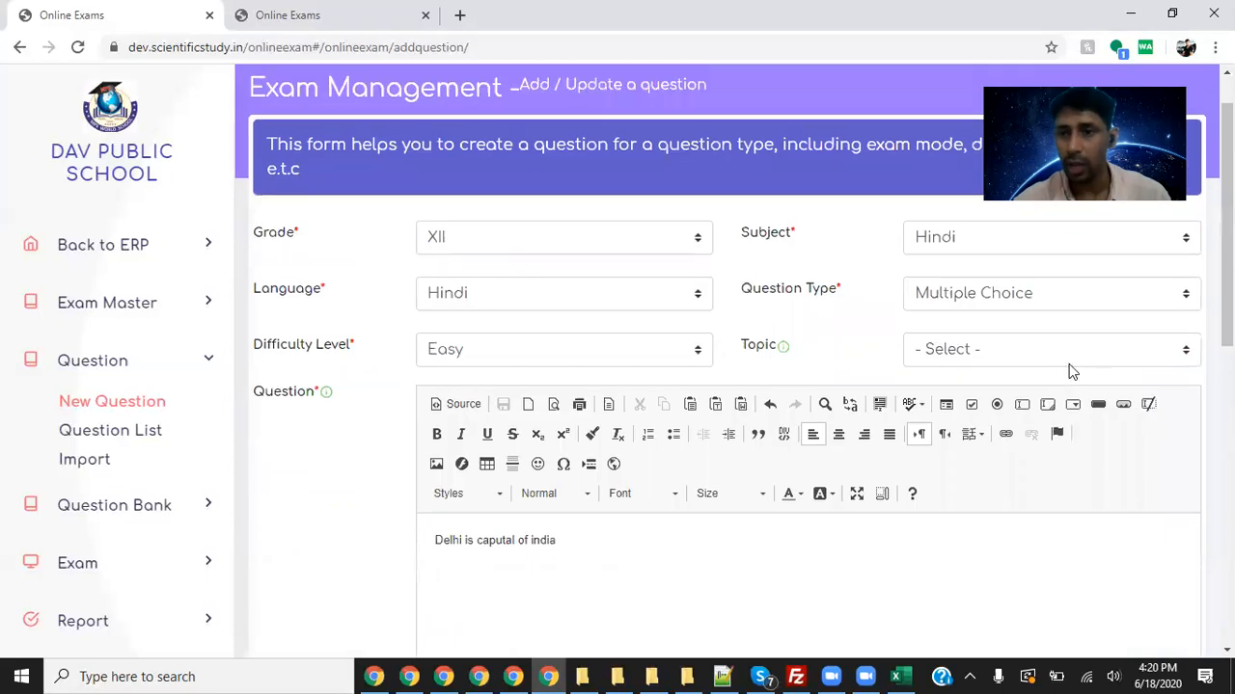
click(1032, 299)
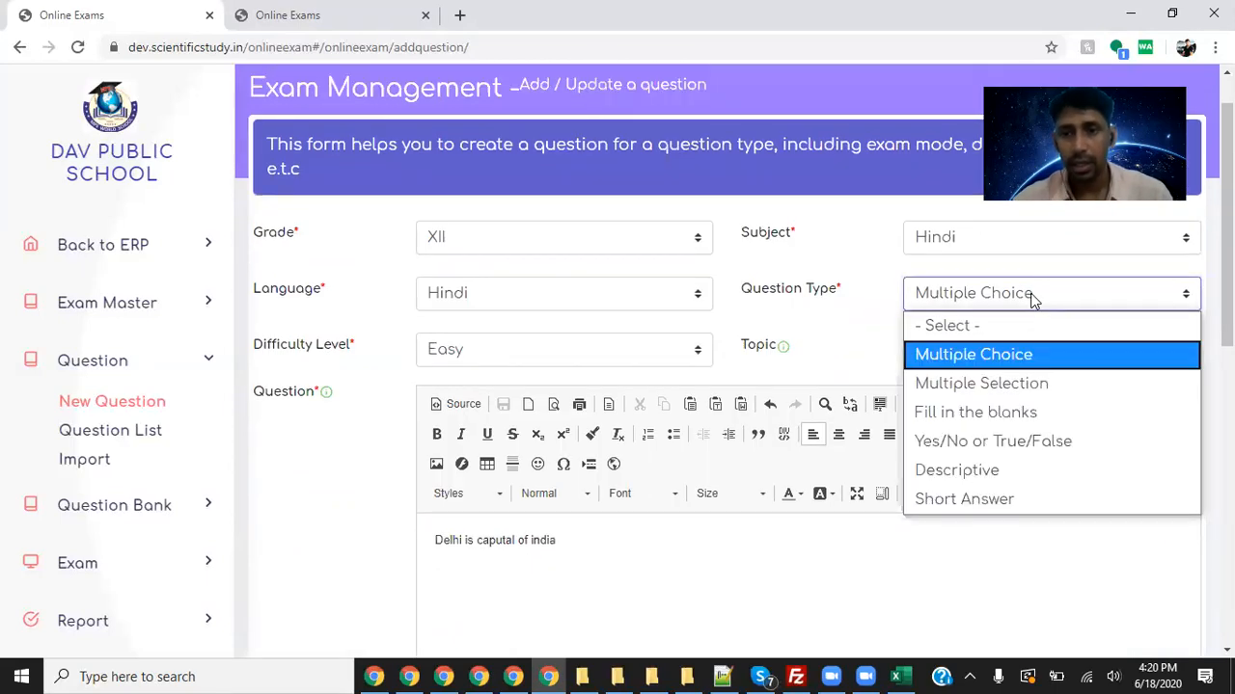
click(1023, 354)
- Leave Delhi as the correct answer, tick Publish and save the question
scroll(336, 496, down, 5)
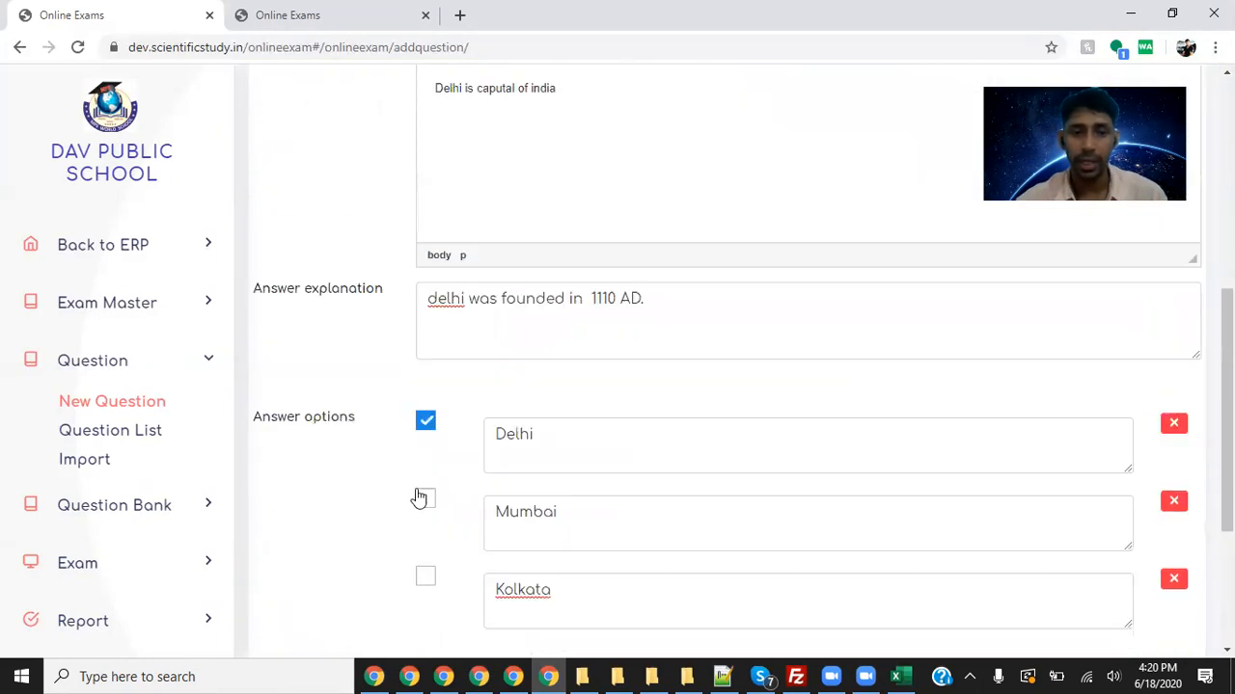
click(424, 499)
click(426, 575)
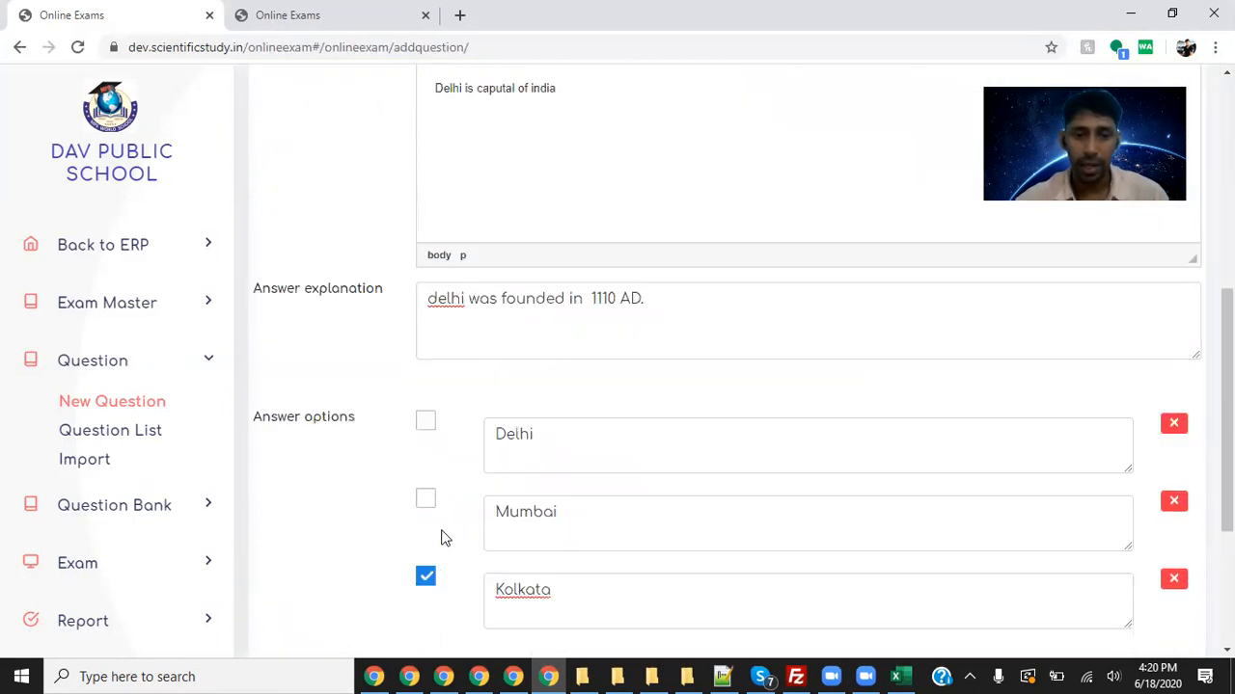
click(426, 420)
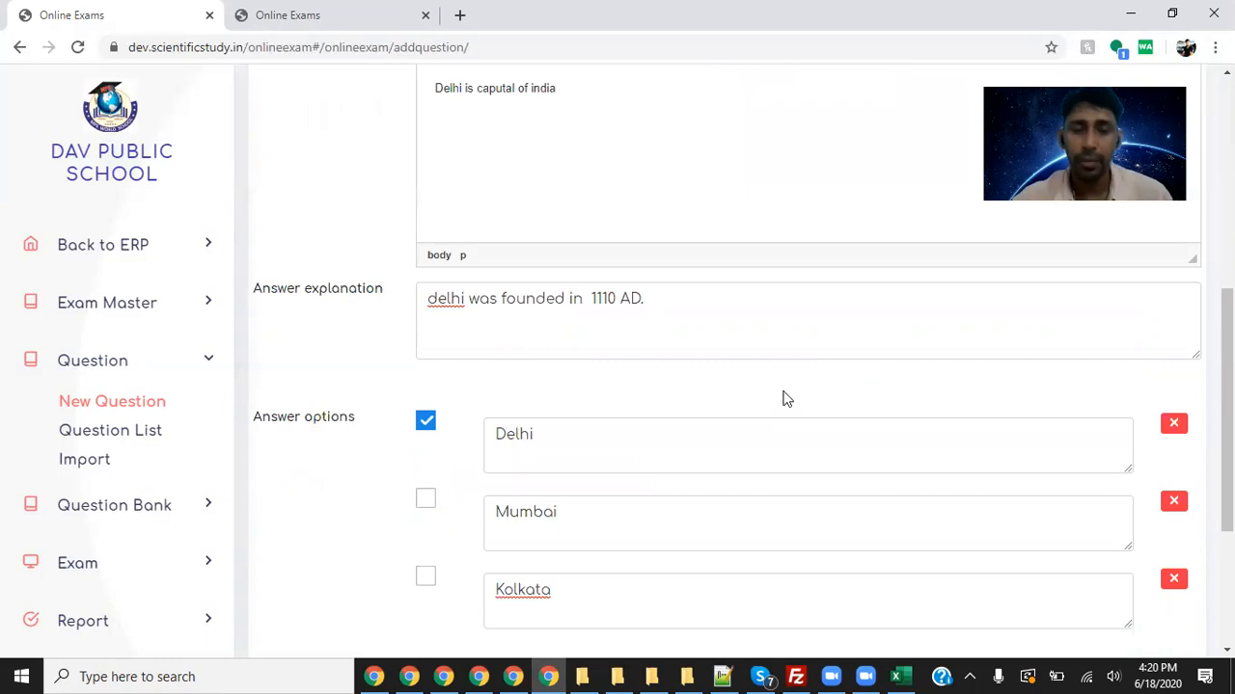
scroll(784, 413, down, 3)
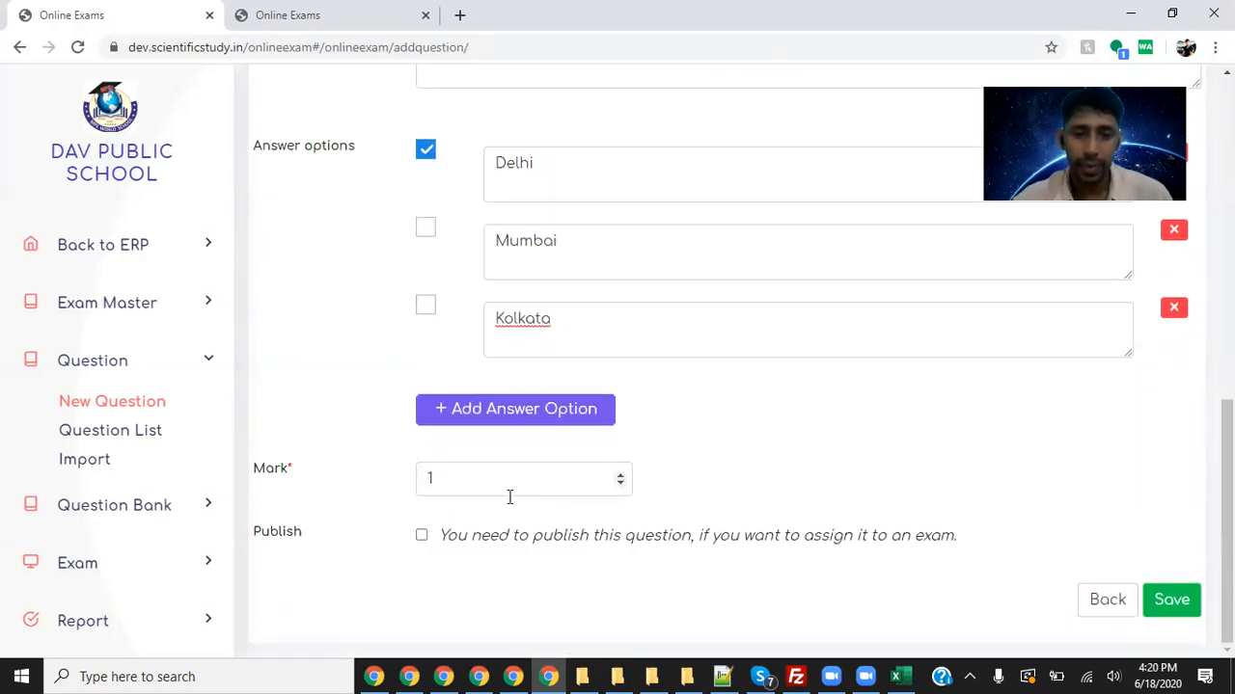
click(423, 535)
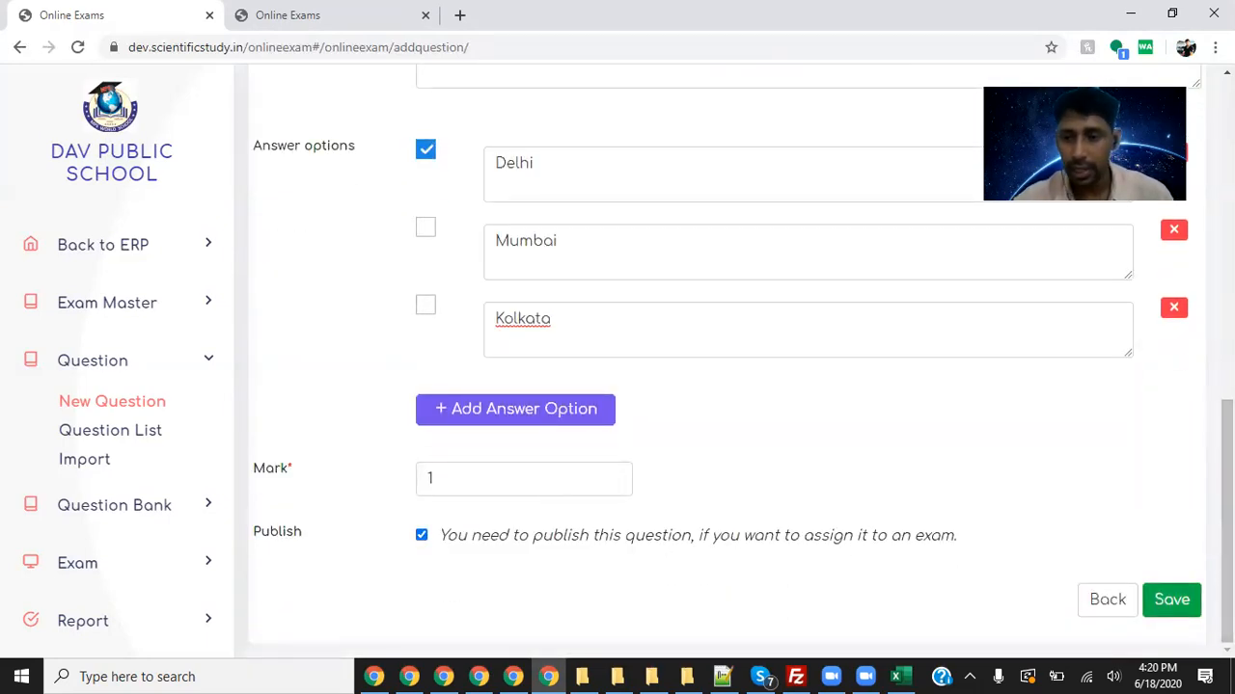
click(1171, 599)
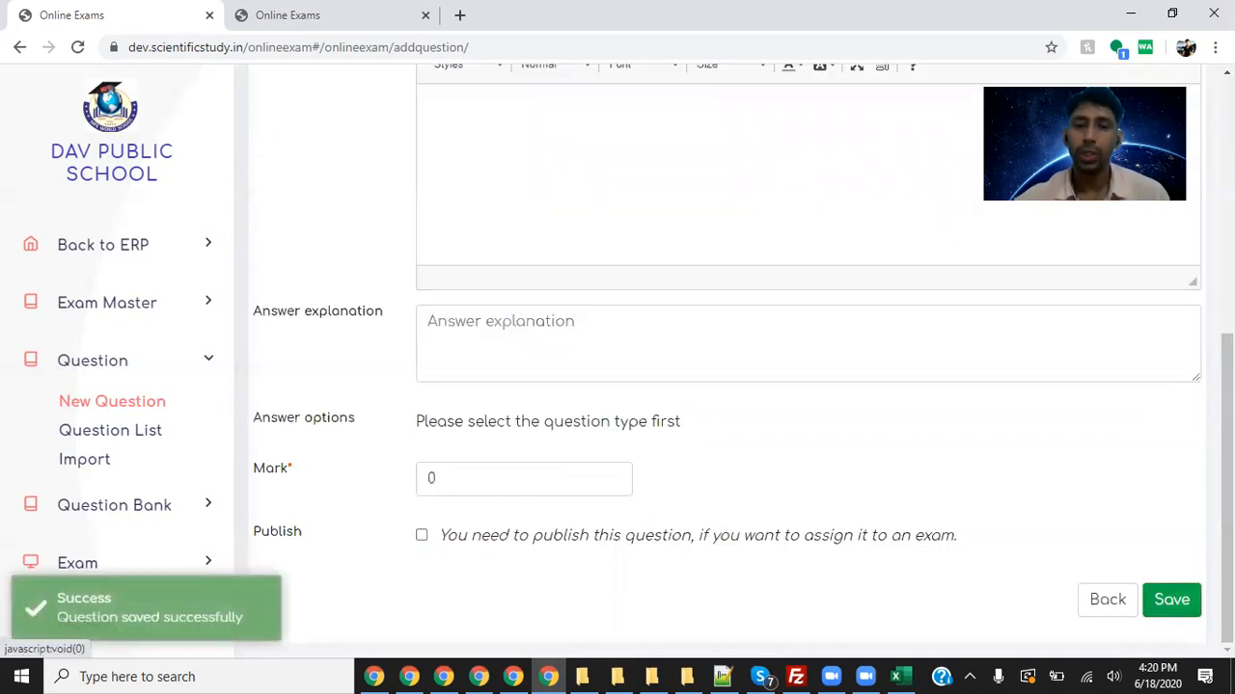
- Set the new question's Grade to XII and Subject to Hindi
scroll(1152, 370, up, 3)
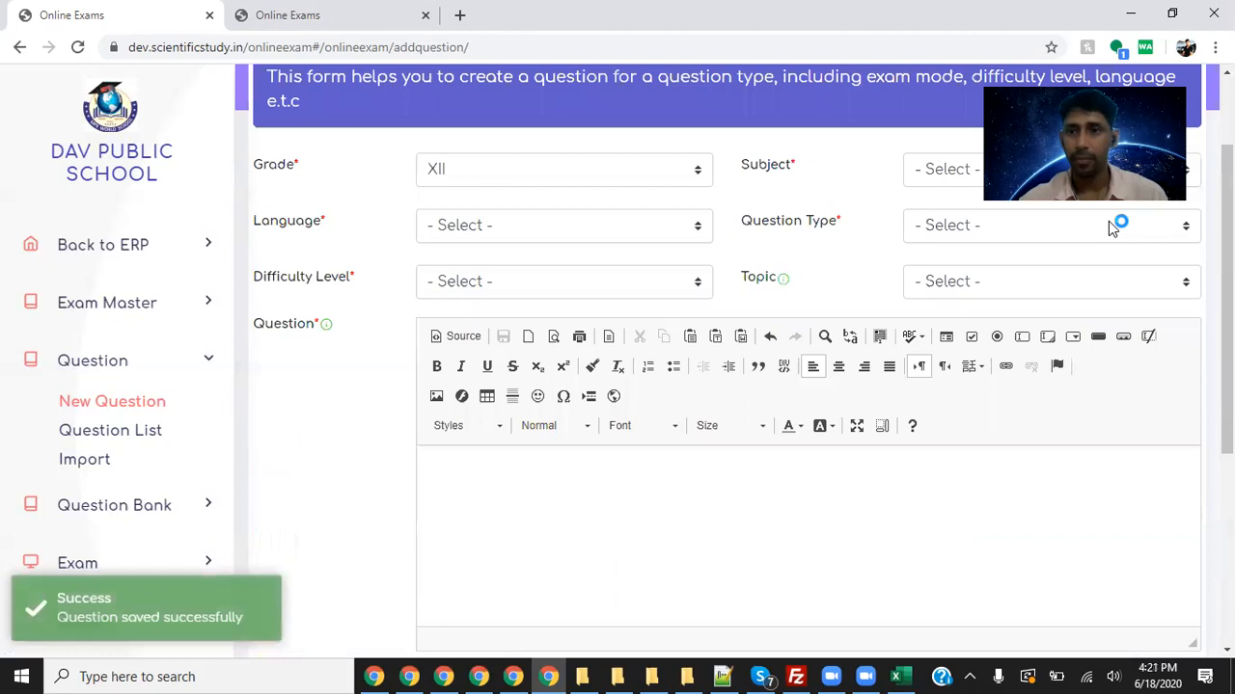
click(540, 169)
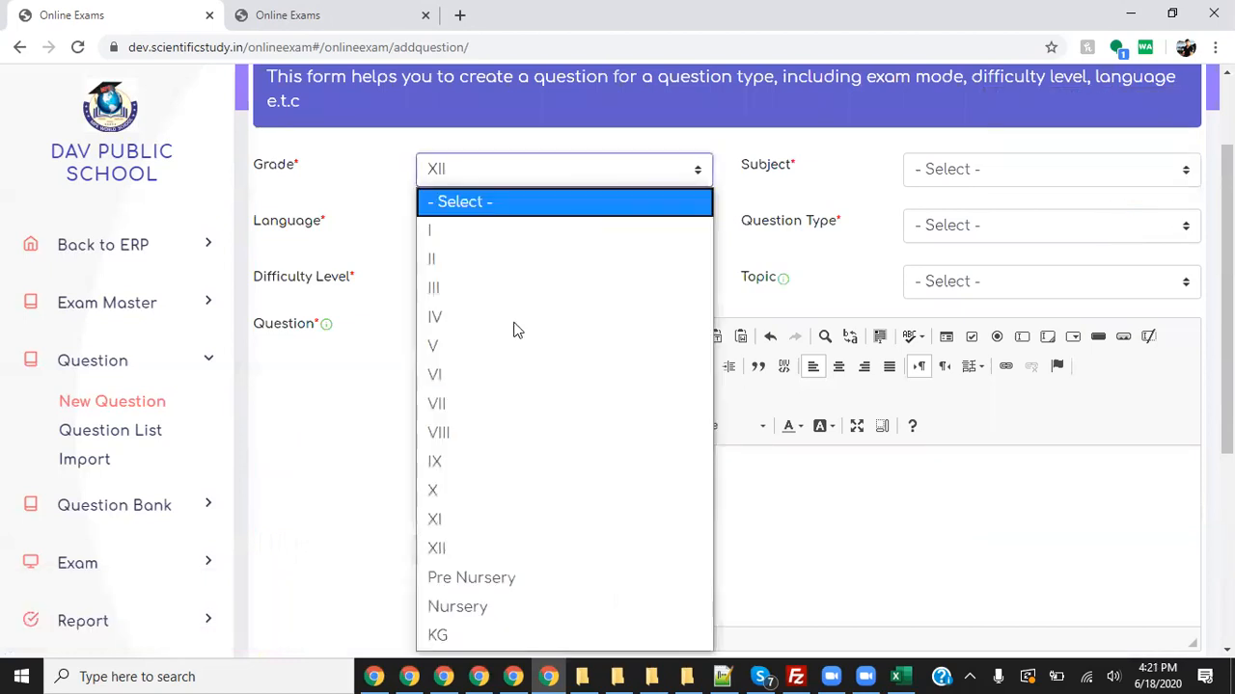
click(463, 548)
click(1021, 168)
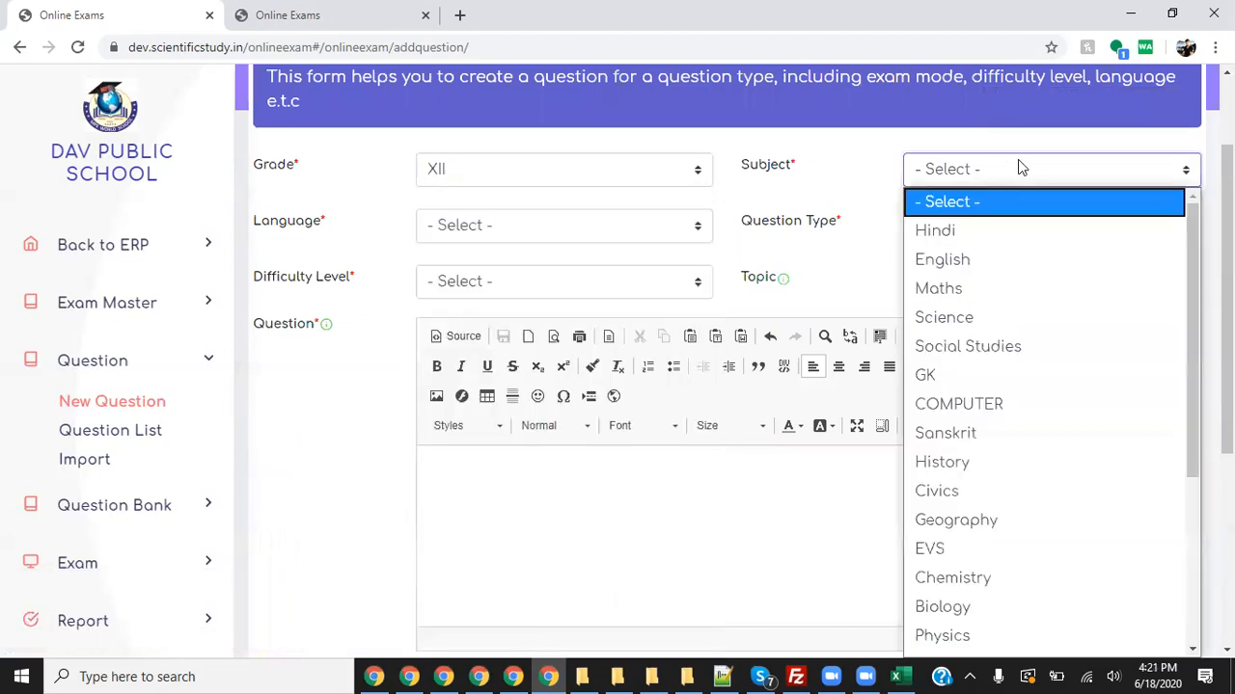
click(955, 231)
- Set Language to Hindi, Question Type to Multiple Selection and Difficulty to Easy
click(583, 220)
text(hi)
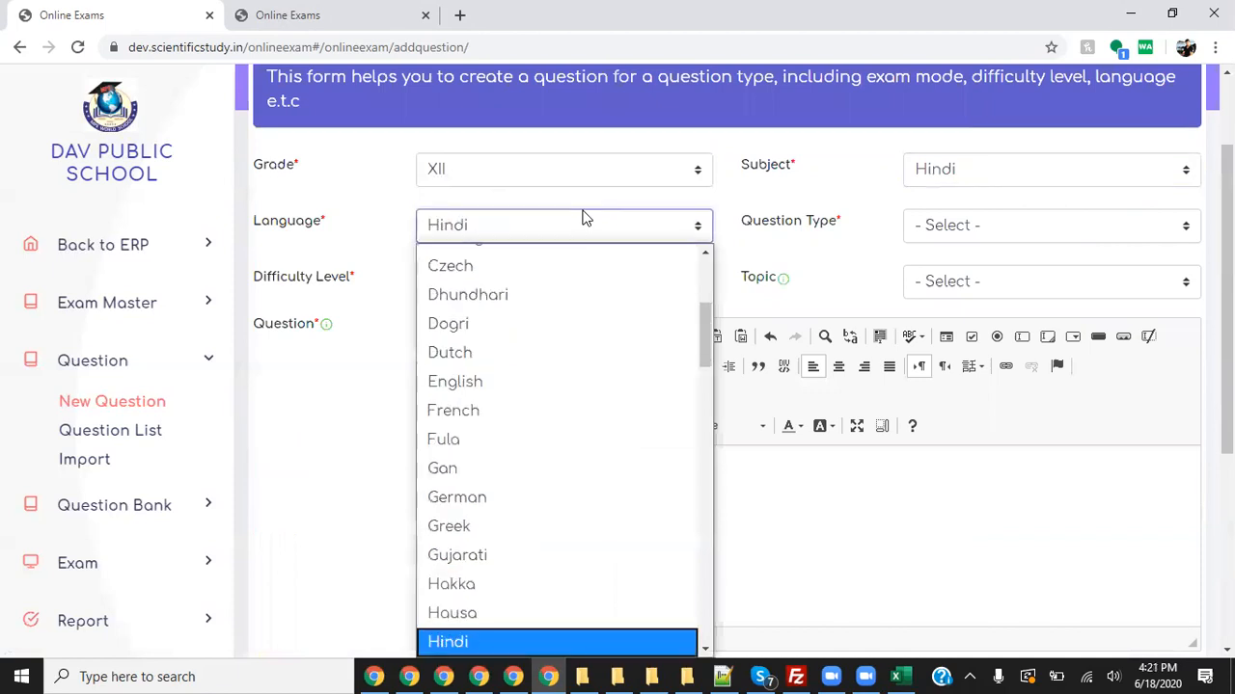
key(Return)
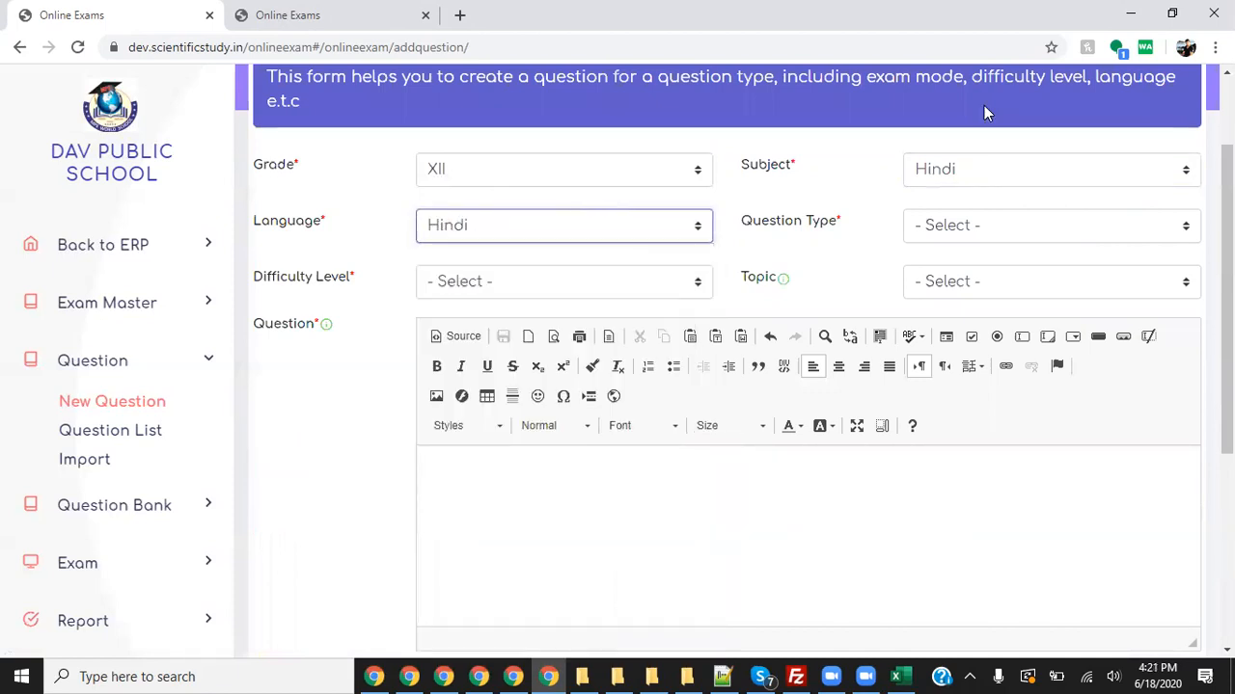
click(994, 226)
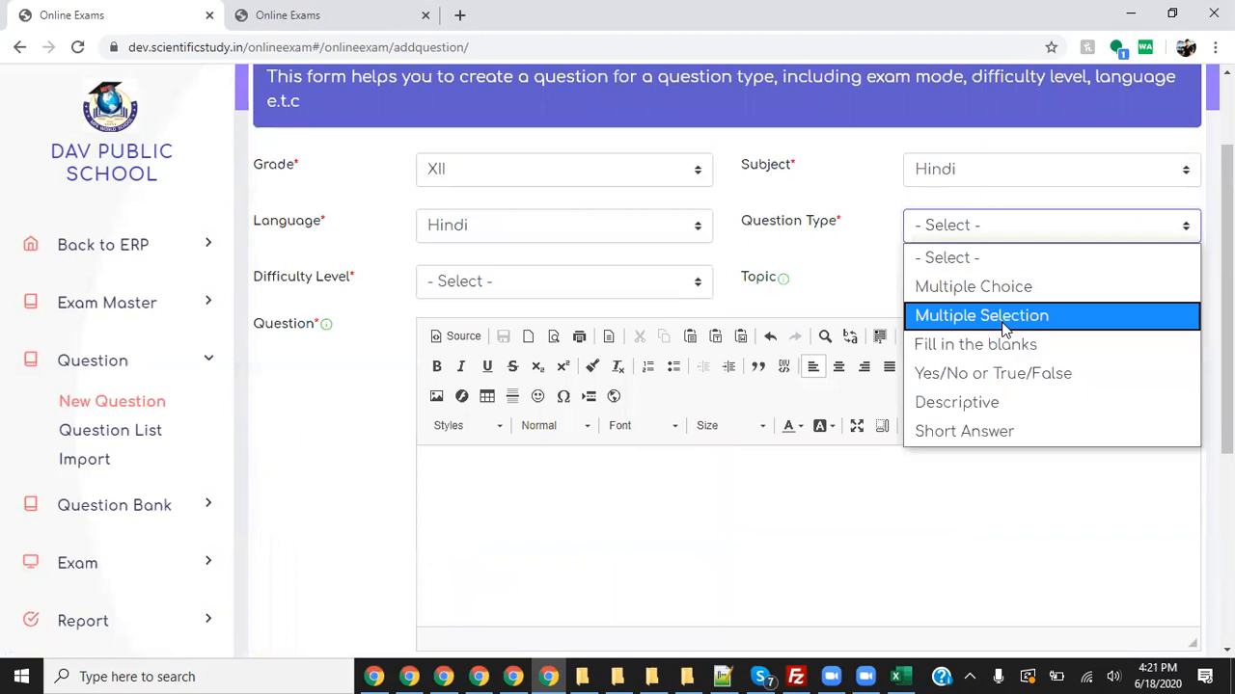
click(1005, 319)
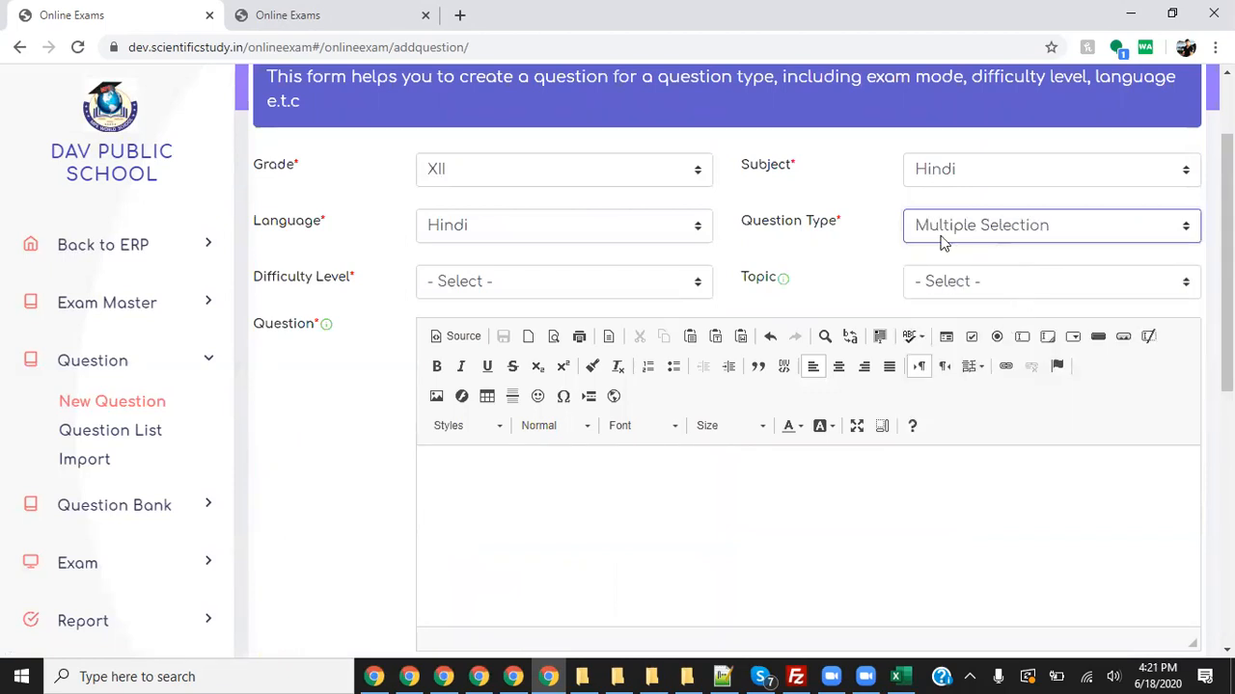
click(545, 280)
click(495, 345)
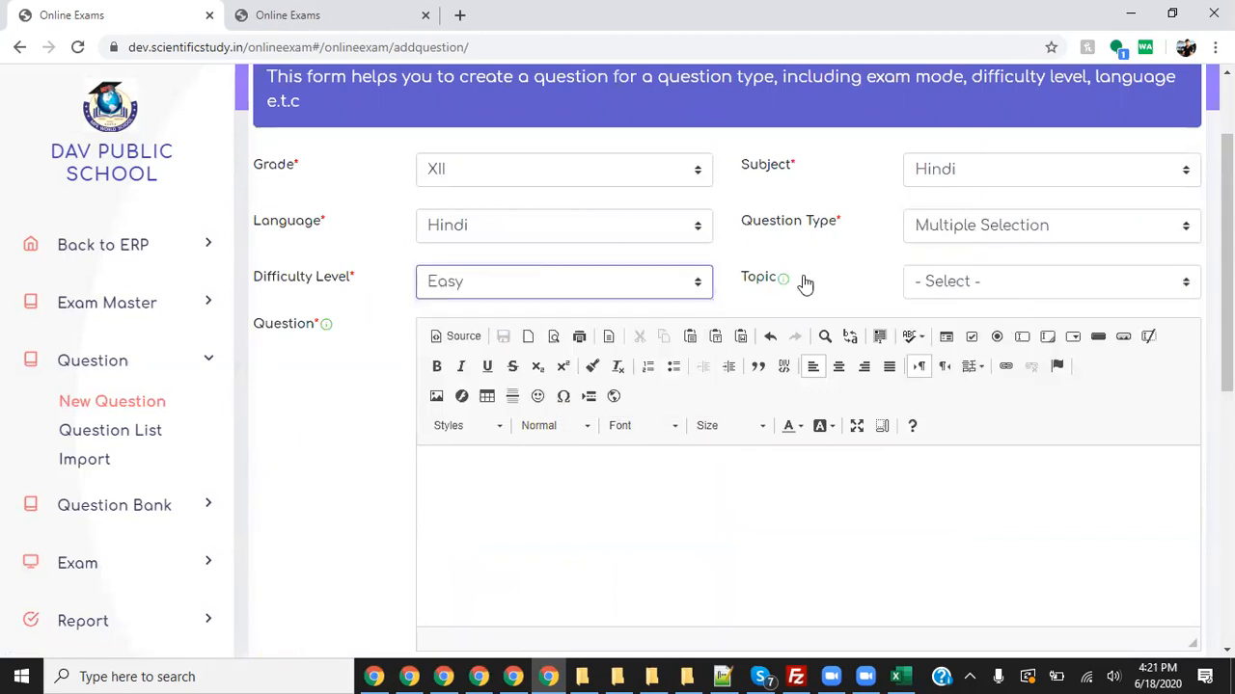
click(525, 485)
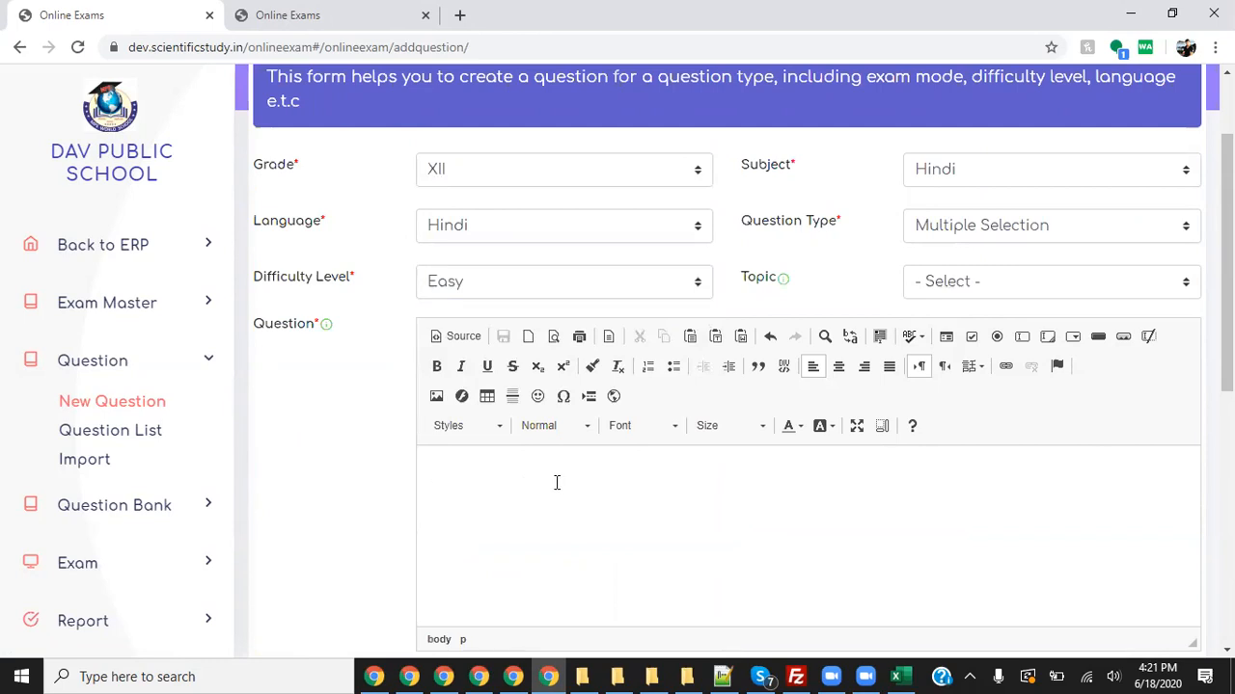
- Type the question 'source of' and enter the answers banana, mango and orange
text(source of carbohydrates)
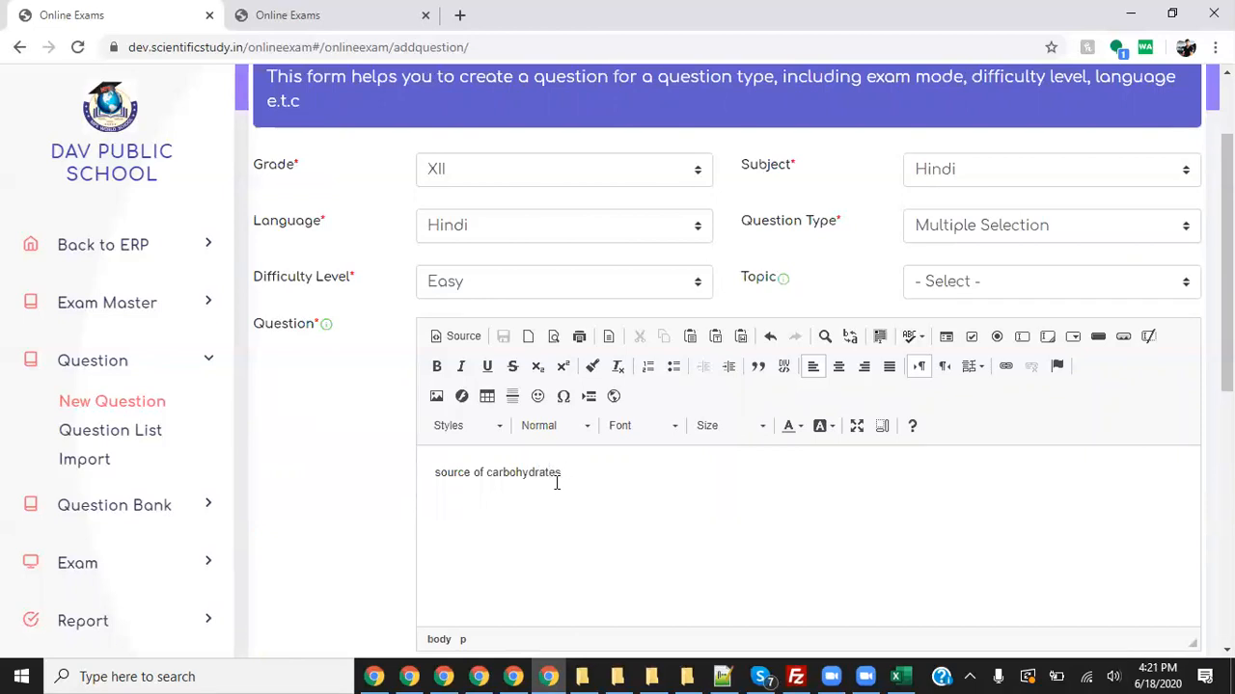
scroll(555, 482, down, 4)
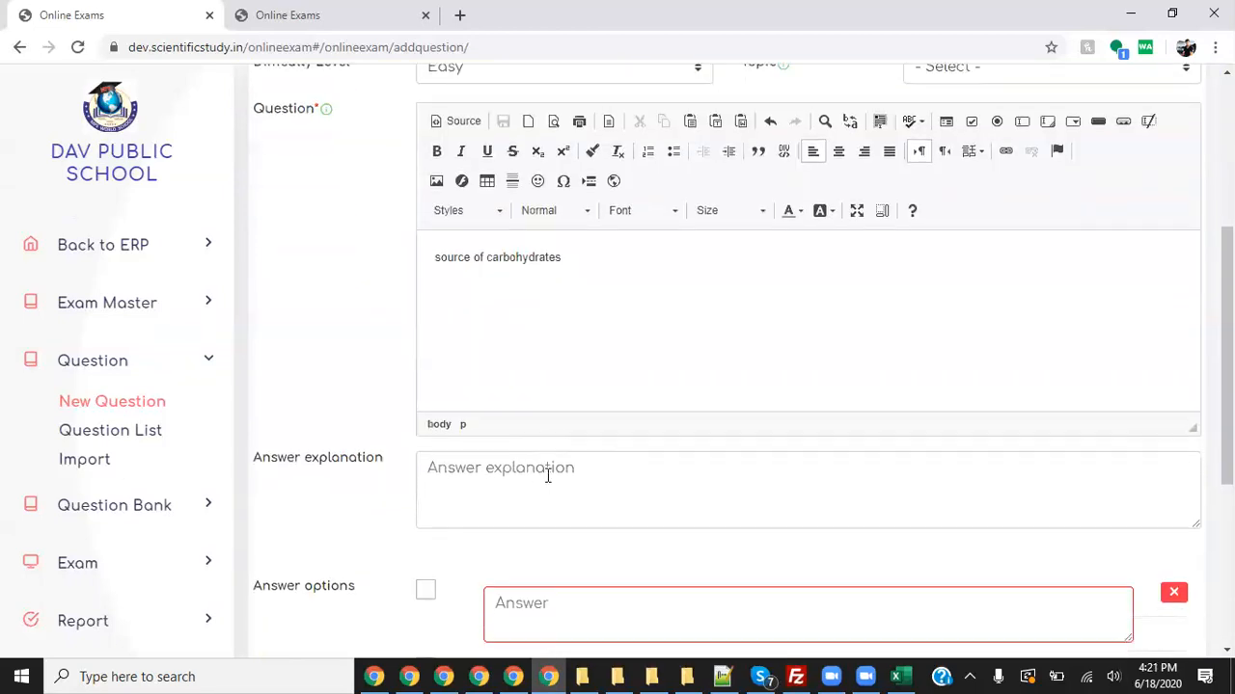
text(banana)
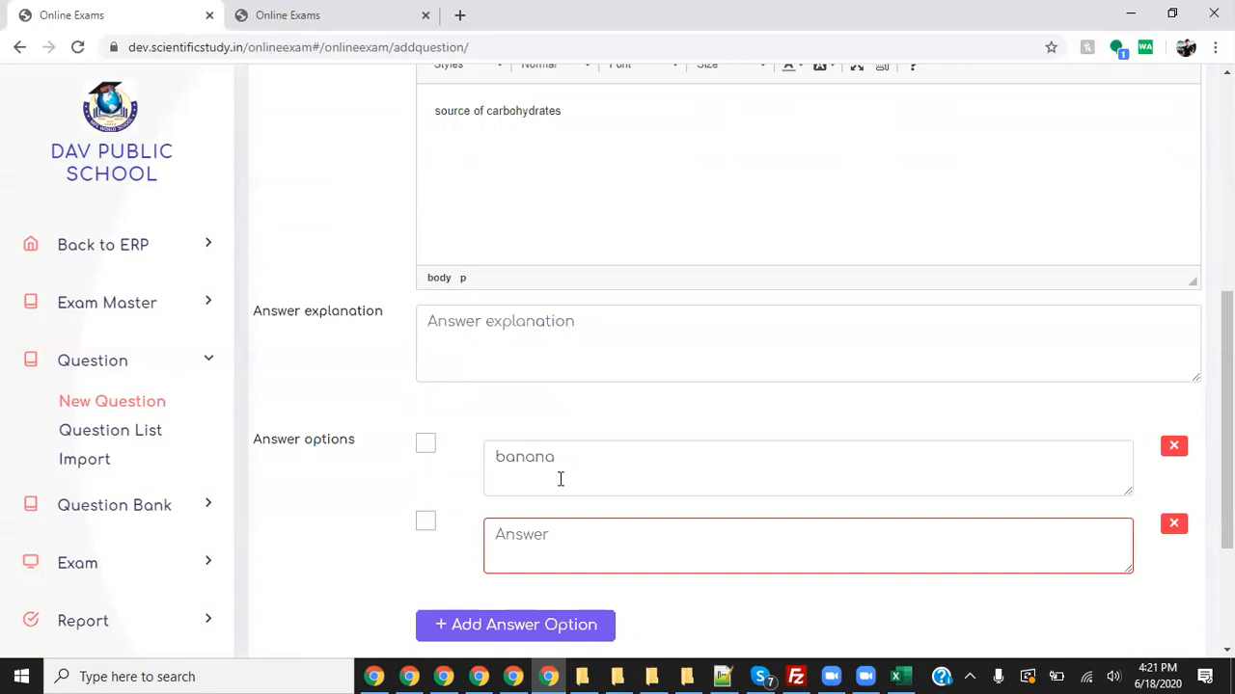
click(555, 537)
text(mango)
key(Return)
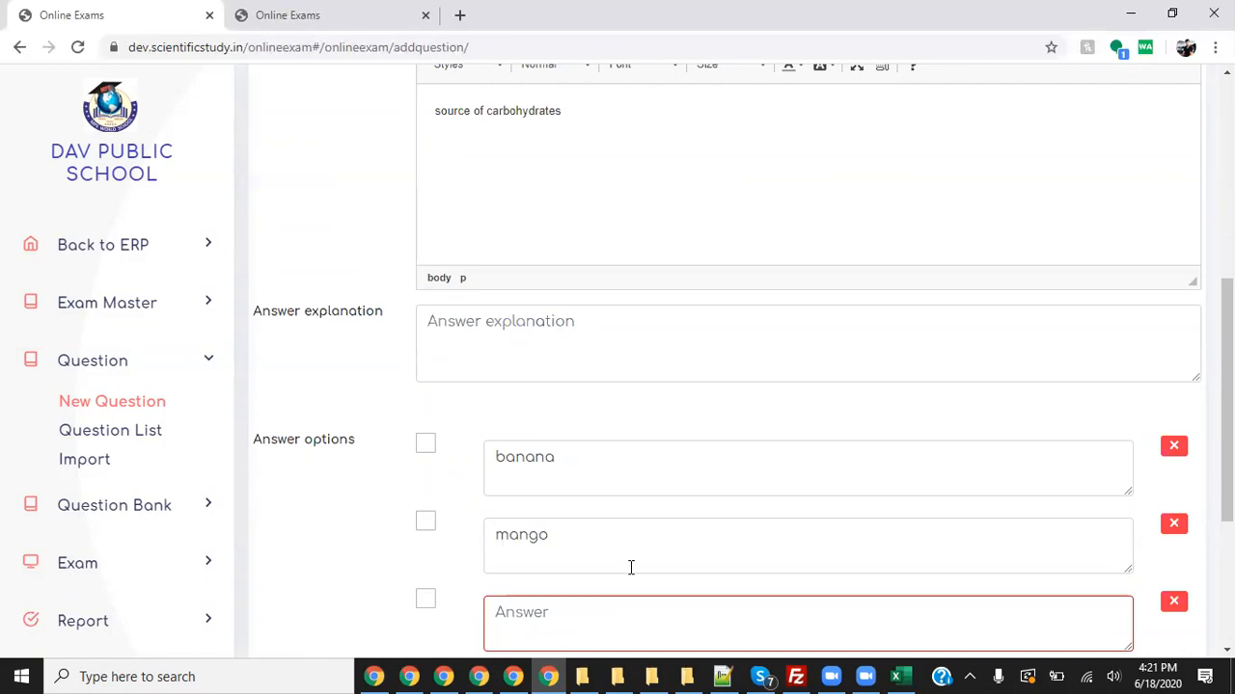
text(orange)
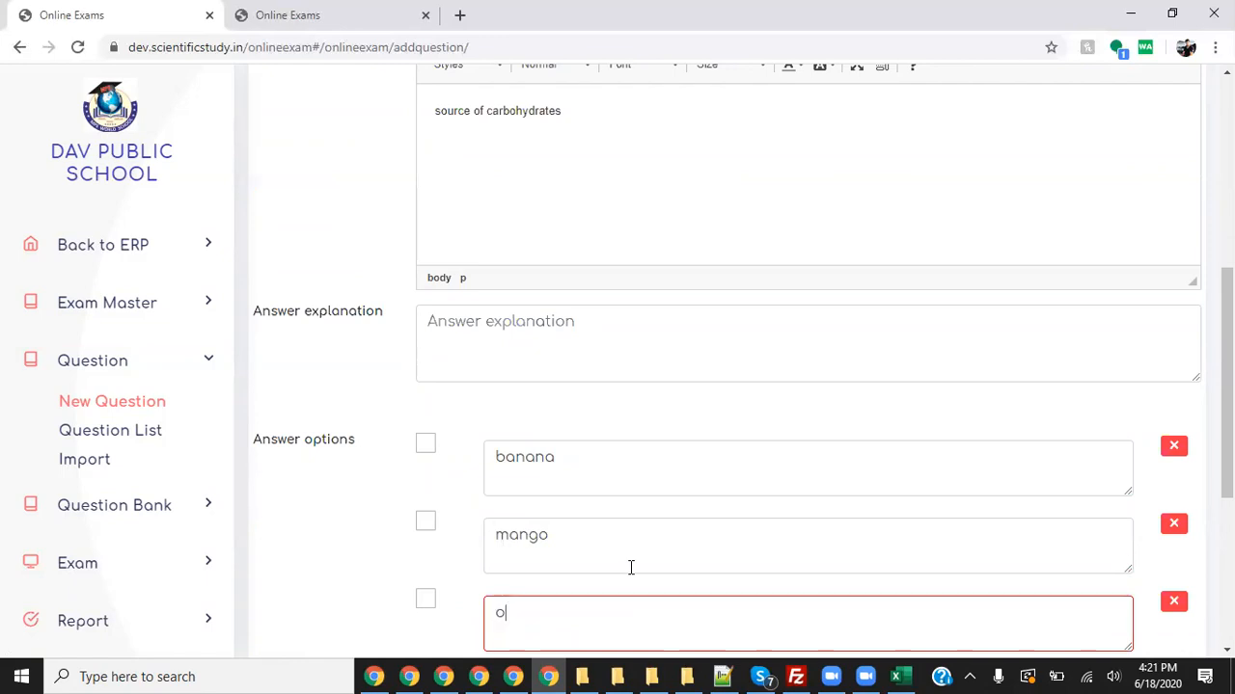
- Mark banana as a correct answer and add apple as the fourth option
click(425, 446)
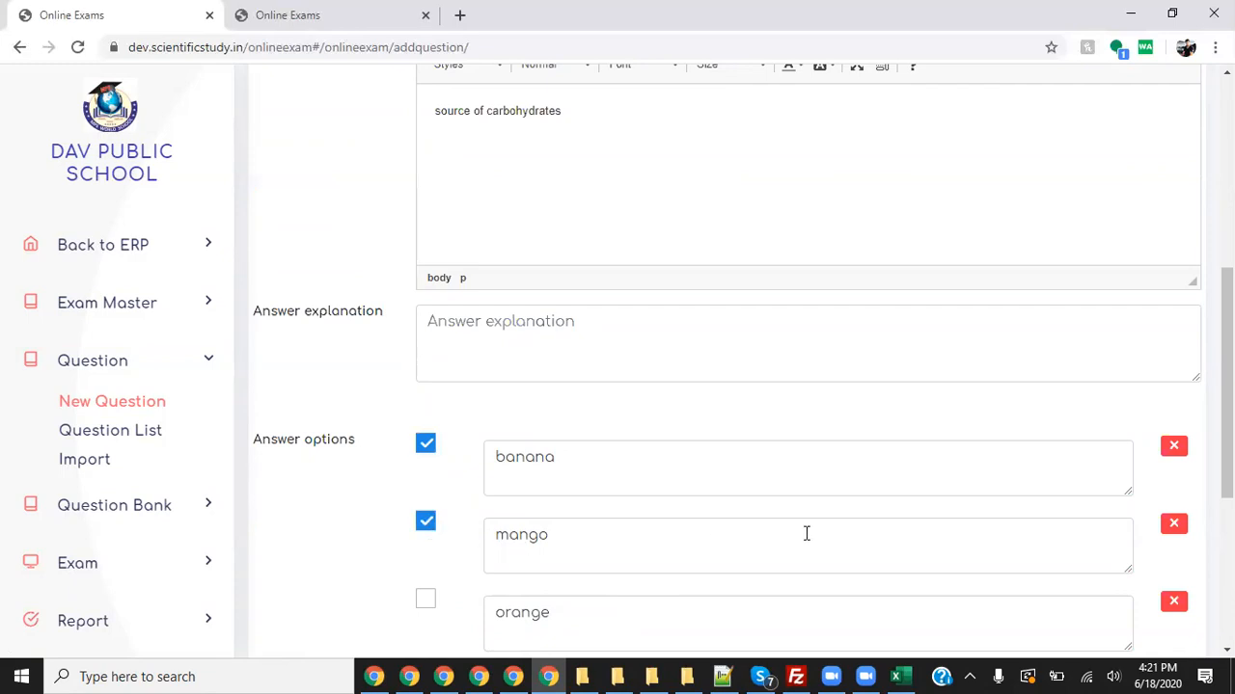
scroll(965, 473, up, 5)
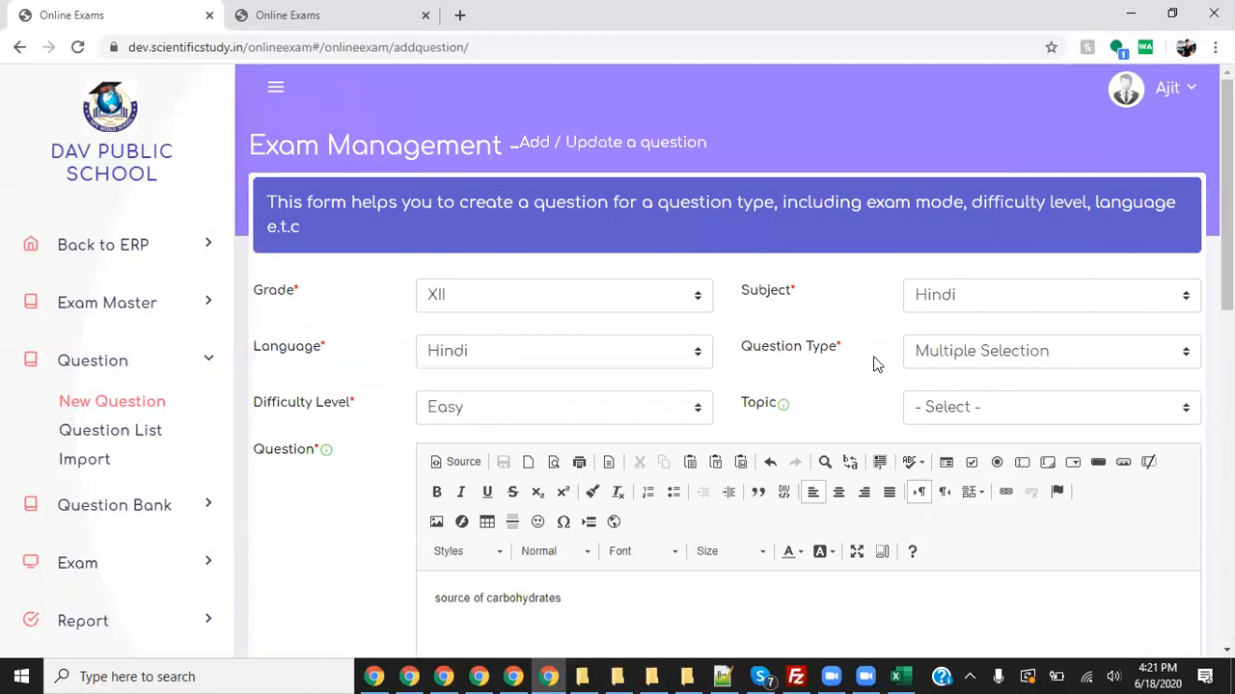
scroll(871, 371, down, 5)
scroll(625, 376, up, 4)
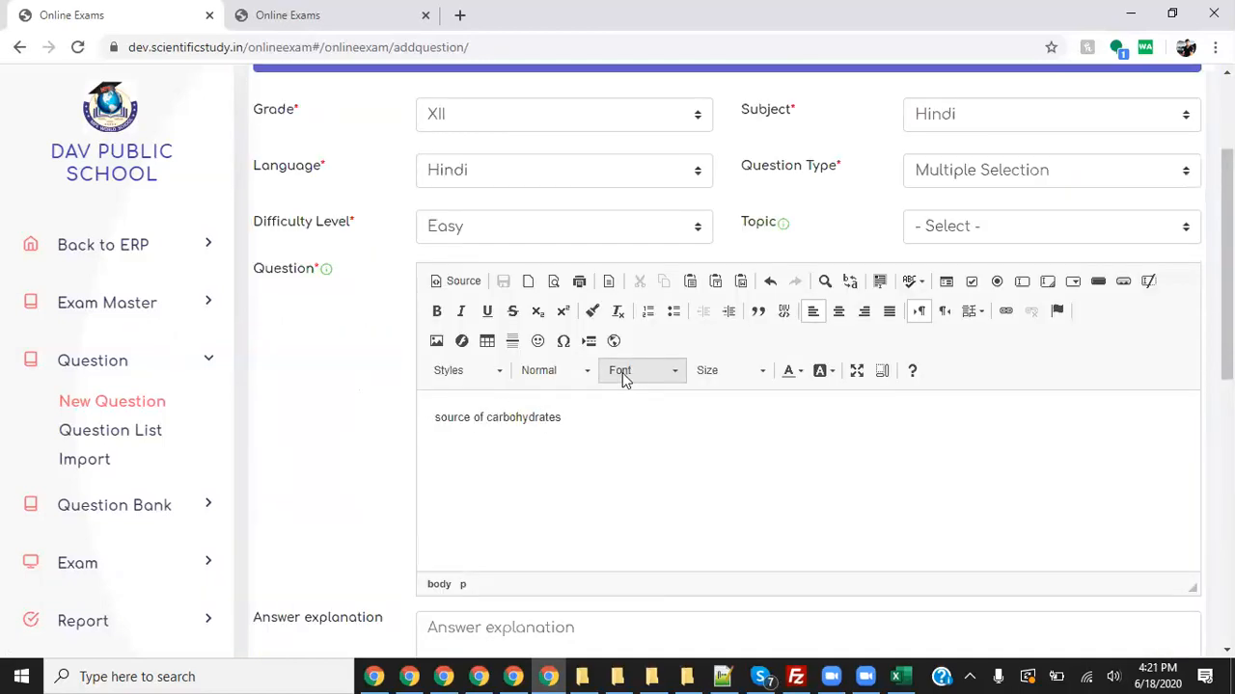
scroll(611, 422, down, 7)
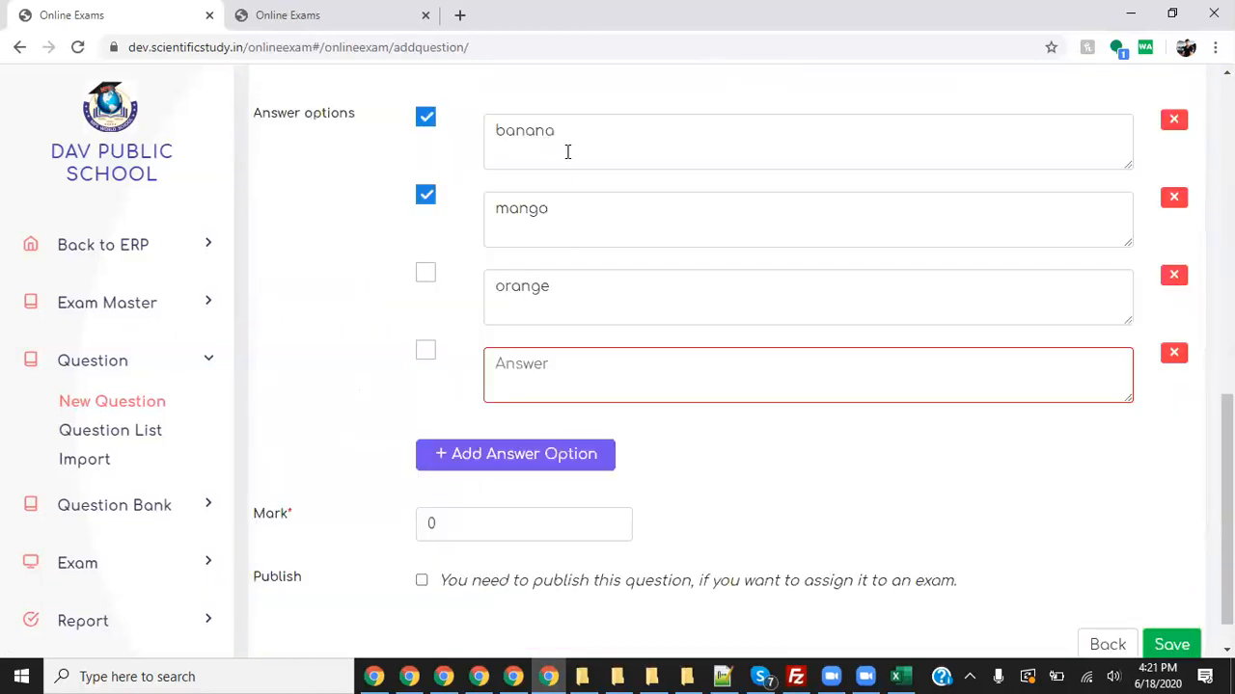
click(565, 379)
text(apple)
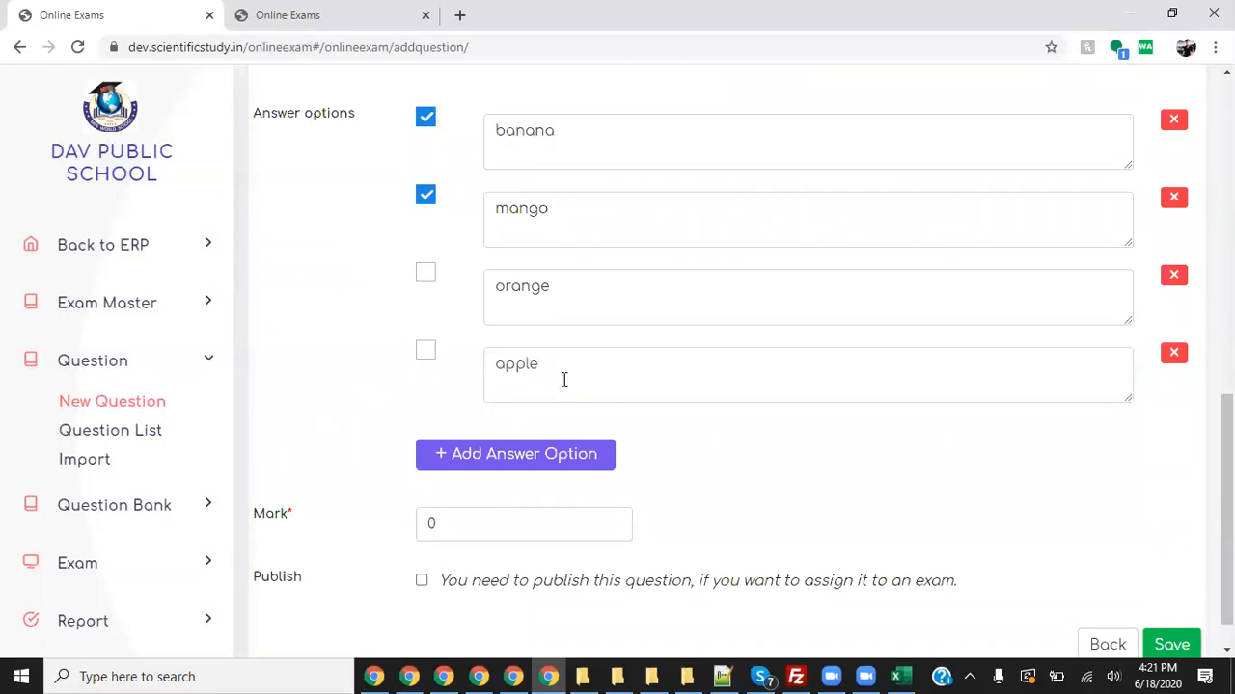
- Set the question's mark to 1 and tick Publish
scroll(645, 405, down, 1)
click(513, 476)
text(1)
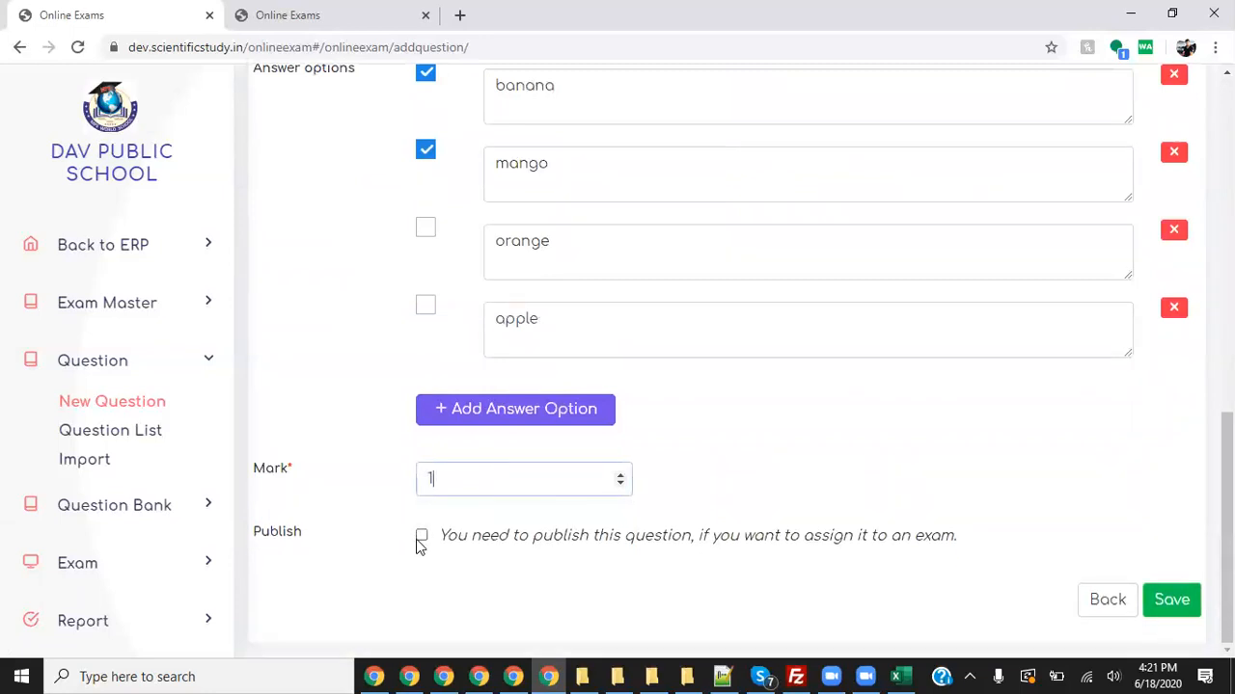
drag(261, 536, 326, 542)
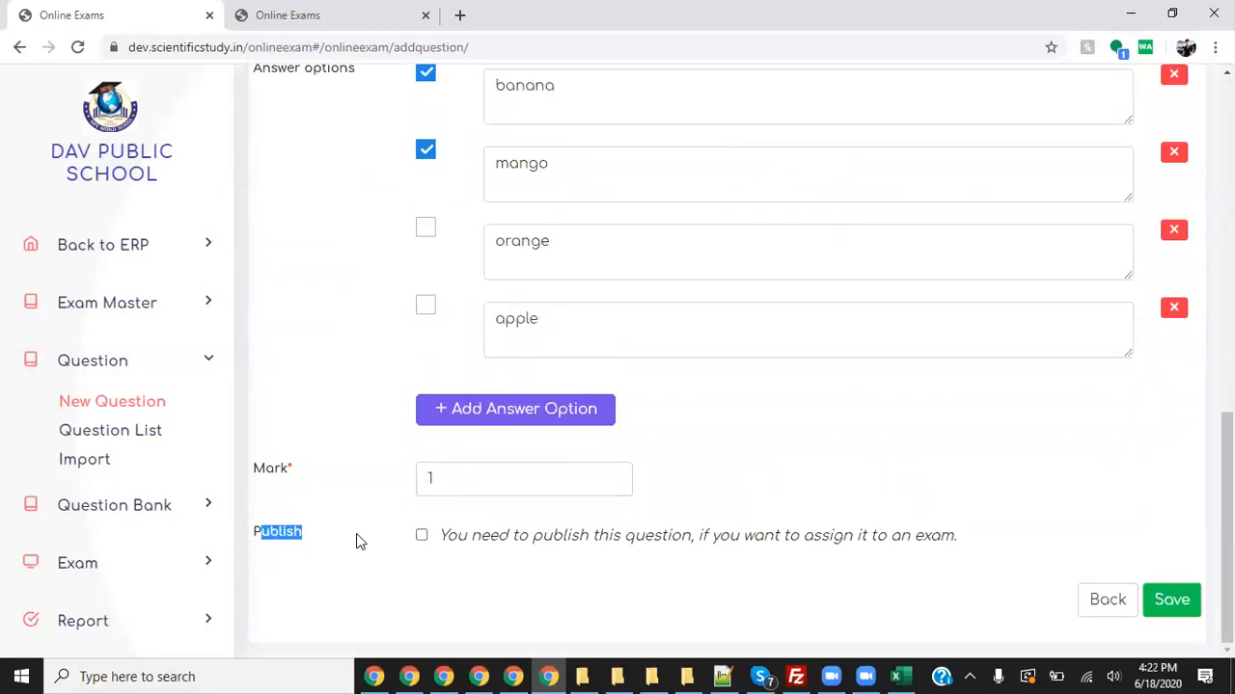
click(422, 536)
- Save the carbohydrates question and go to the Exam Management Question List
click(1172, 600)
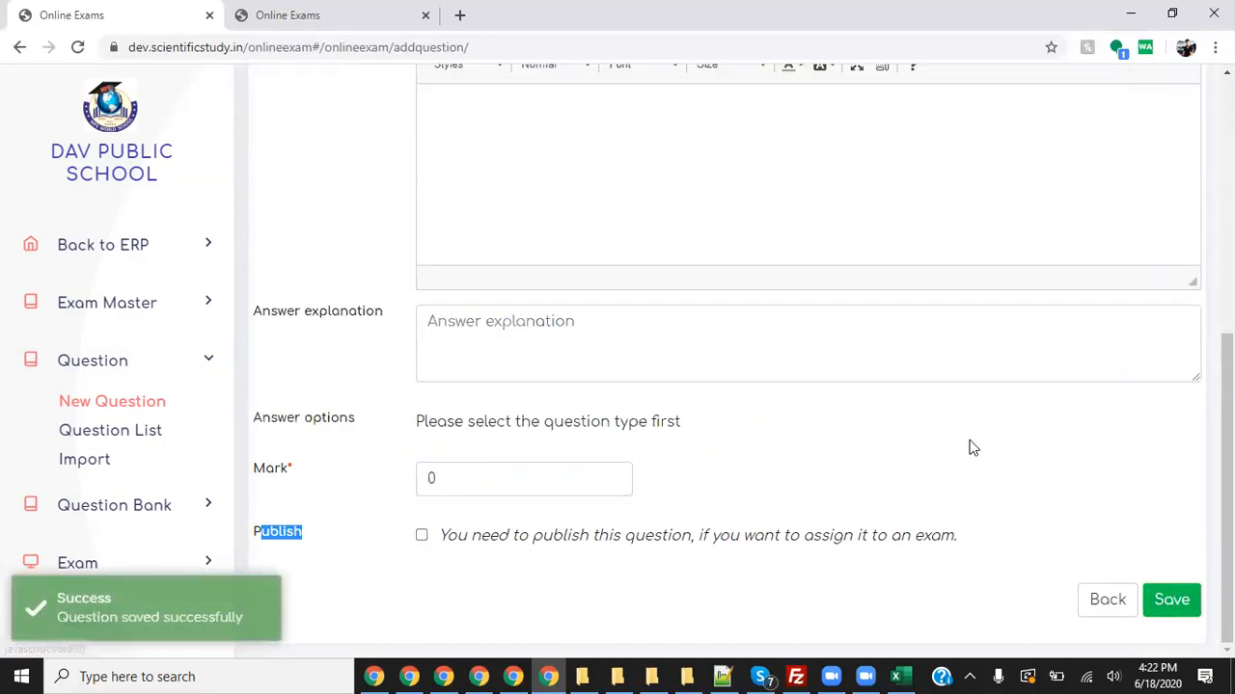
click(143, 441)
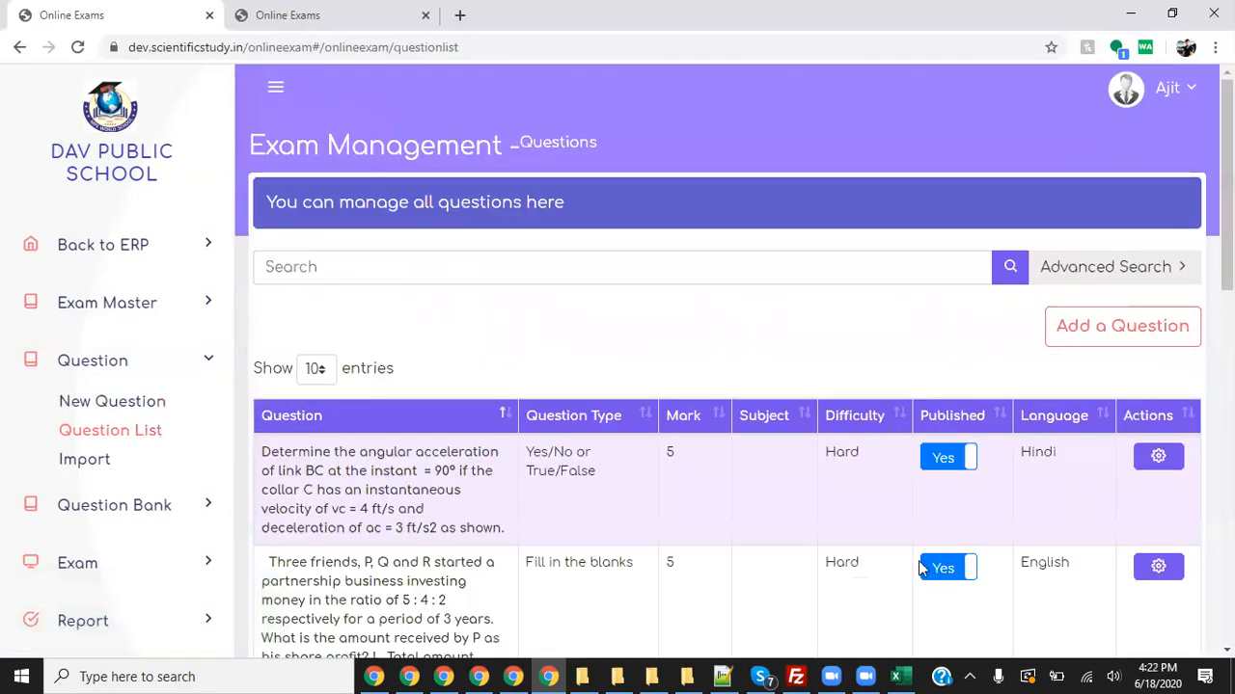
mouse_move(60, 439)
mouse_down()
mouse_move(197, 432)
mouse_move(97, 399)
mouse_move(58, 432)
mouse_up()
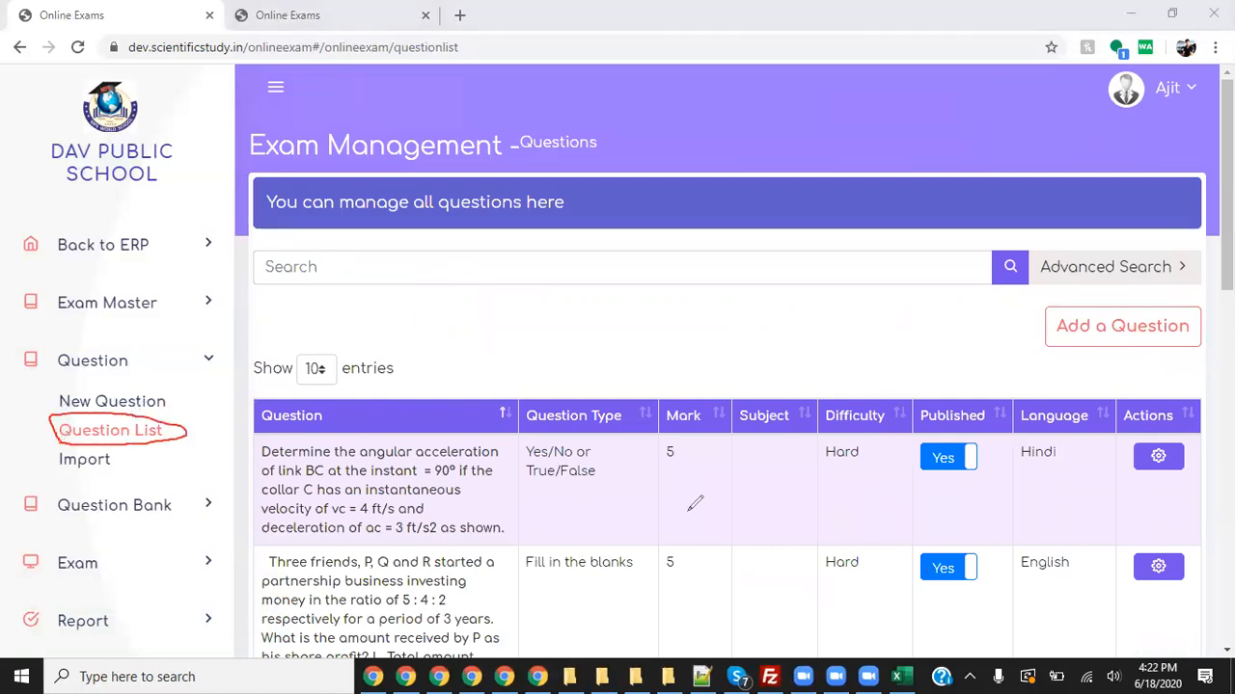
mouse_move(256, 280)
mouse_down()
mouse_move(191, 426)
mouse_move(232, 413)
mouse_up()
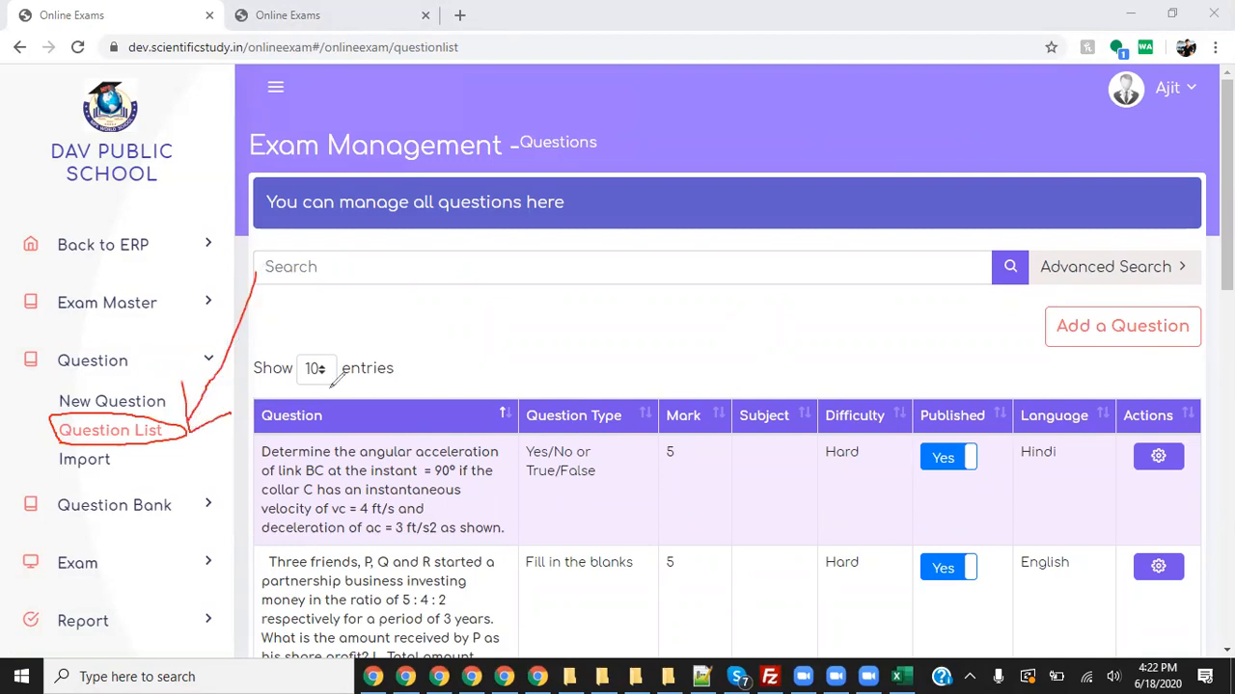
click(871, 132)
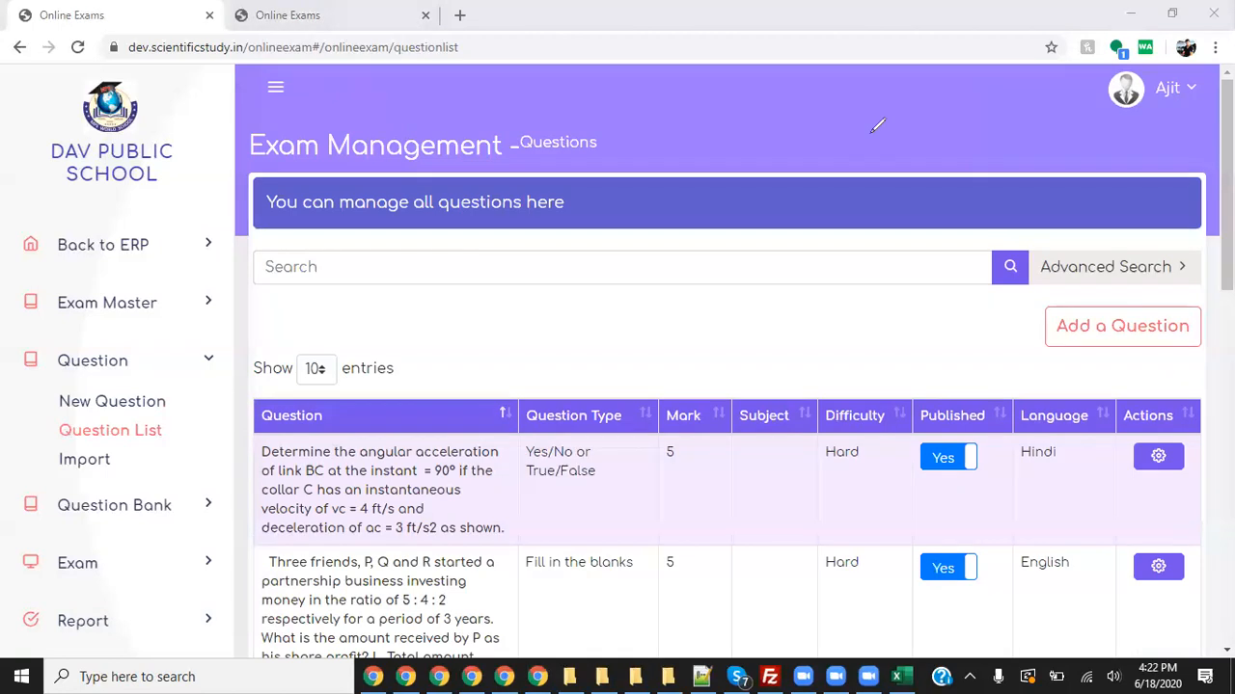
click(149, 437)
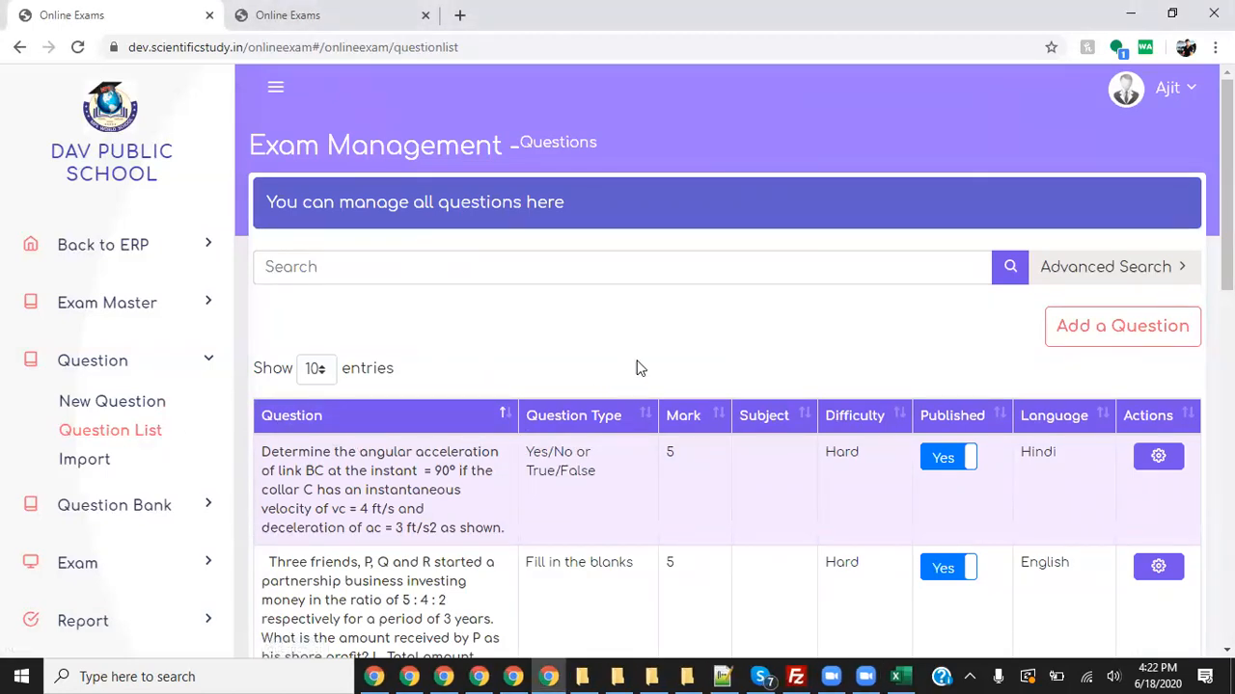
- Filter the question list with Advanced Search to grade XII and subject Hindi
click(1094, 274)
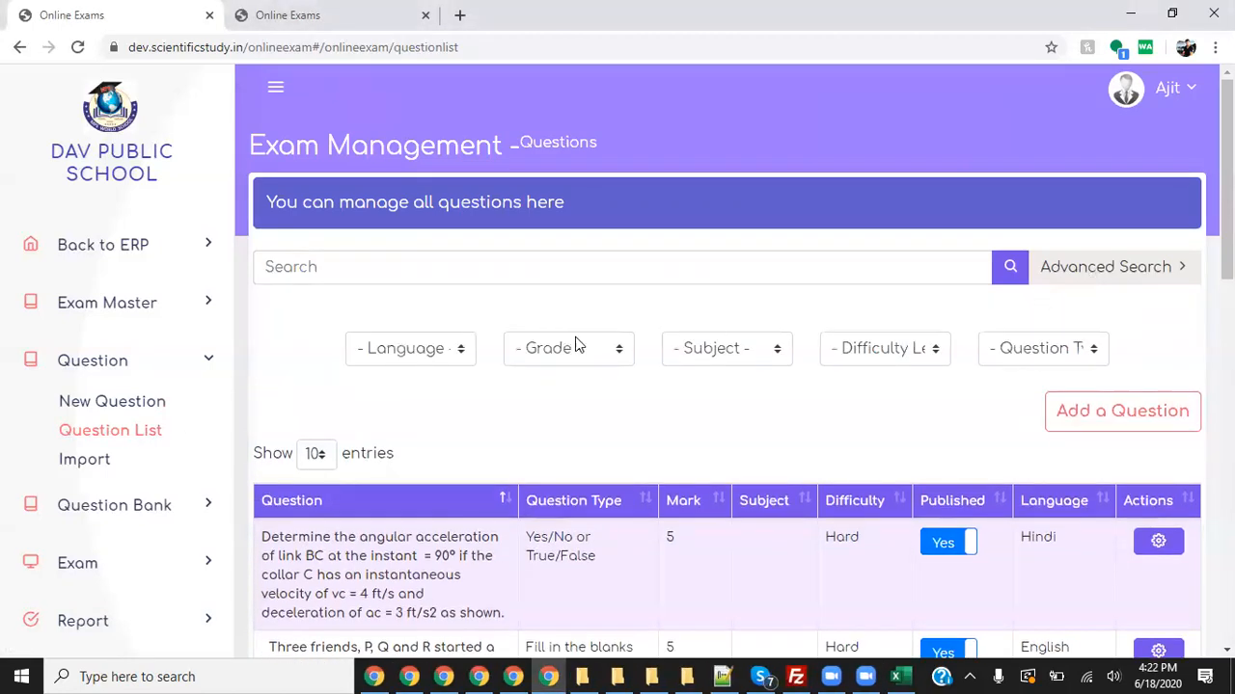
click(422, 357)
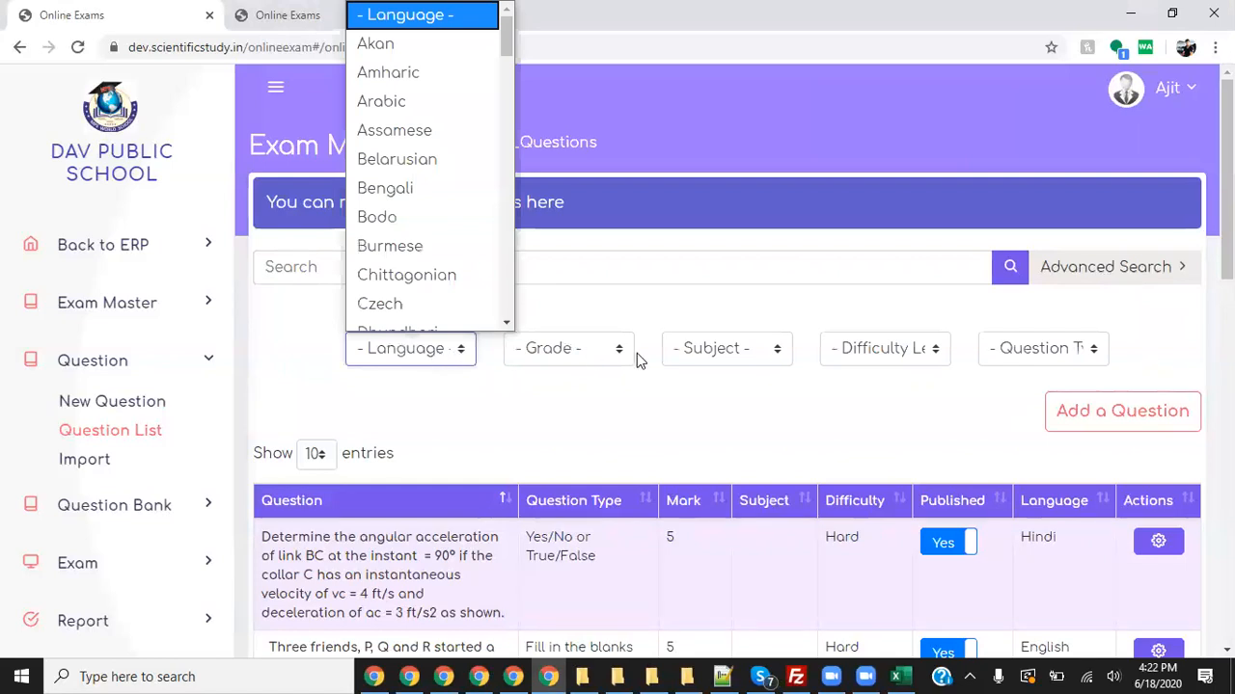
click(582, 354)
scroll(569, 280, down, 4)
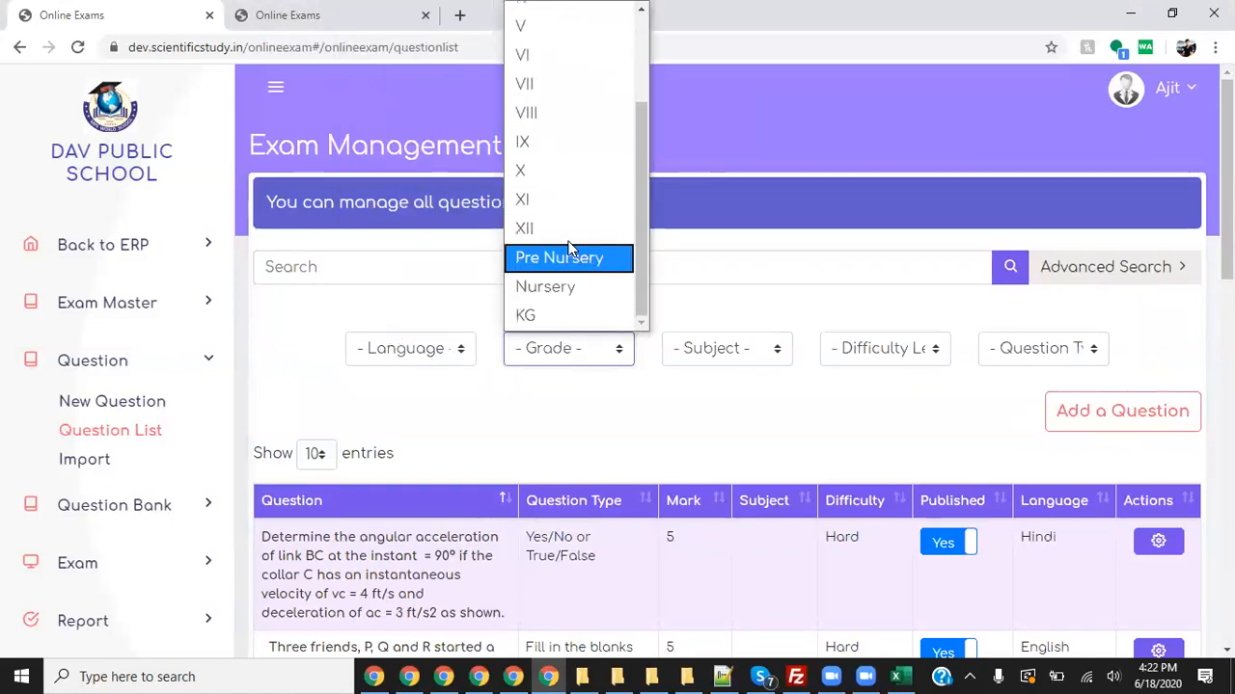
click(540, 226)
click(693, 337)
scroll(749, 39, down, 1)
scroll(772, 116, up, 1)
click(722, 45)
scroll(1003, 390, down, 1)
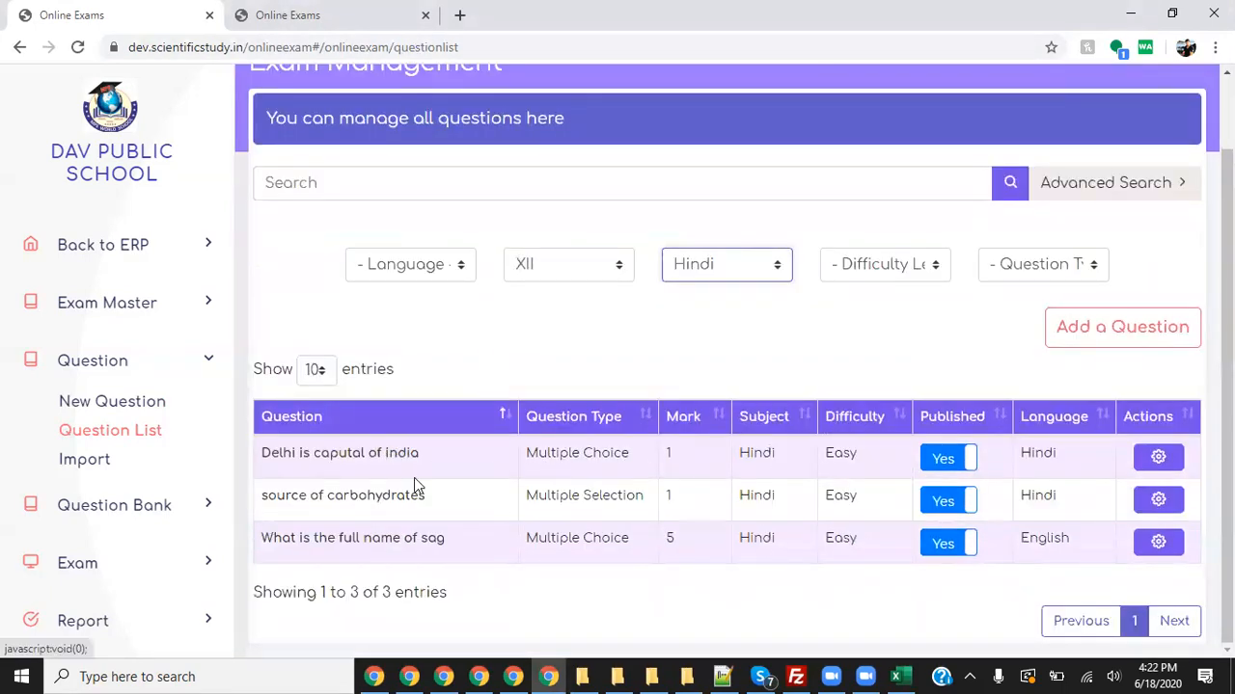
- Set the sag question back to Published and start adding a new question
drag(376, 540, 515, 560)
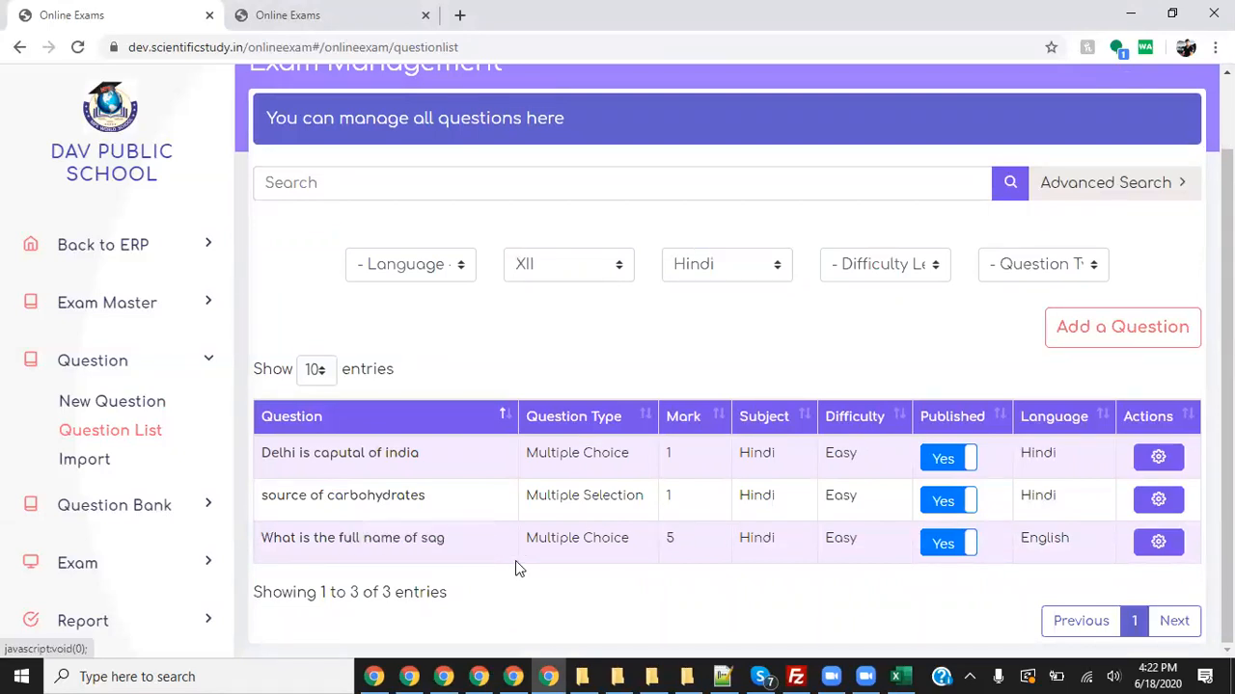
click(945, 544)
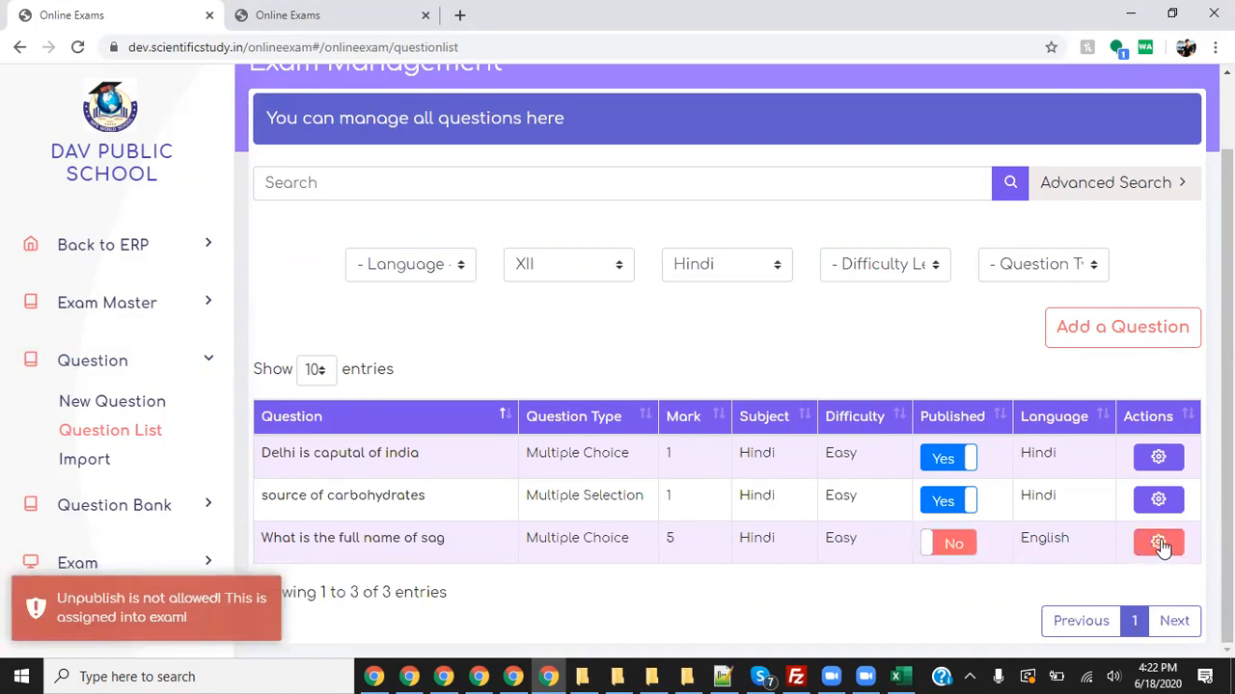
click(1157, 541)
click(955, 545)
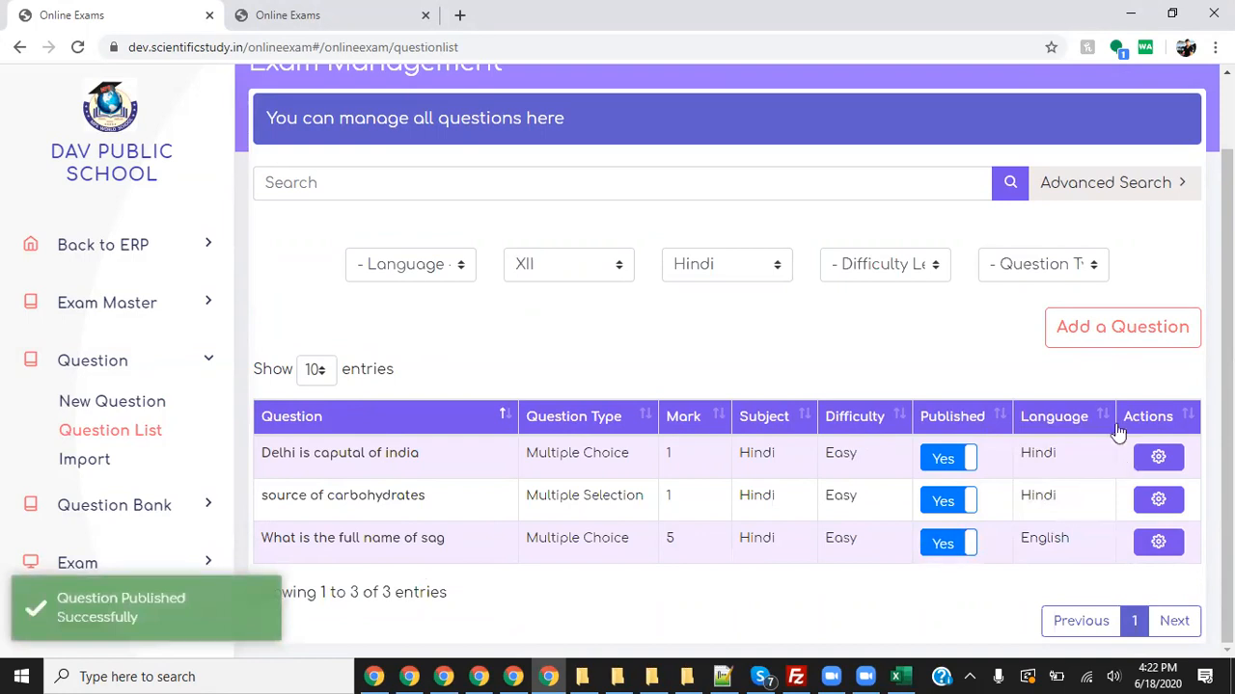
click(1123, 327)
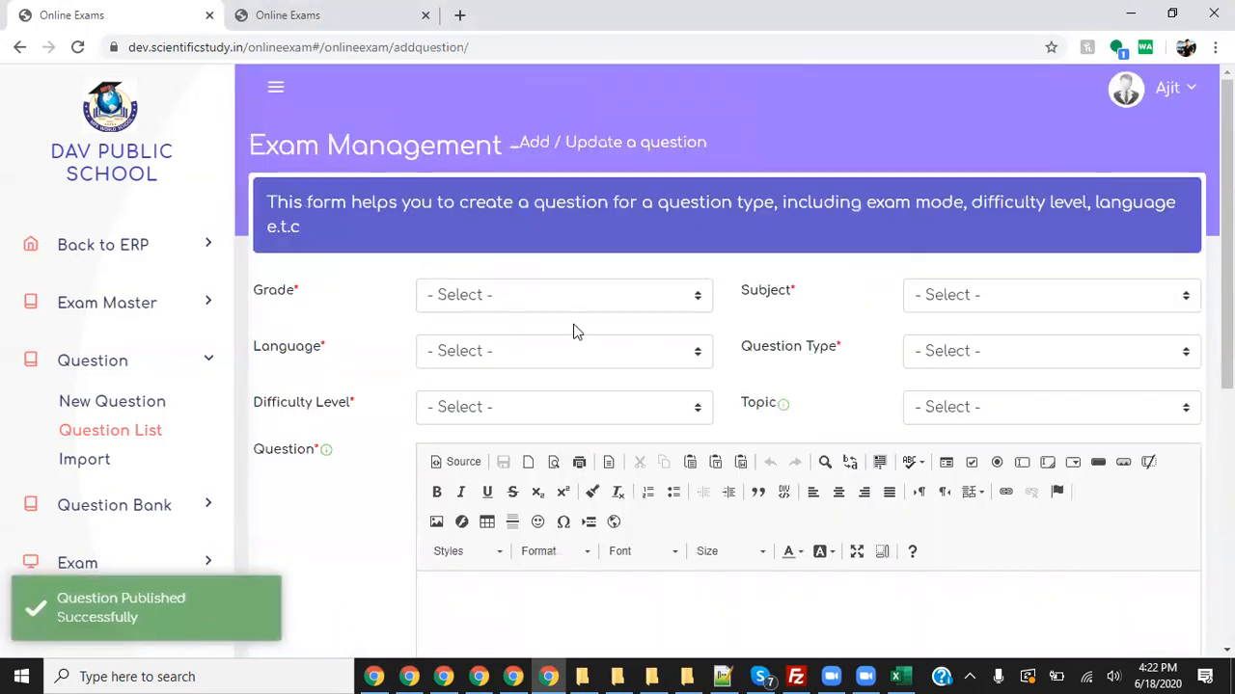
- Set the new question's grade to XII, subject to Hindi and language to Hindi
click(529, 301)
click(519, 296)
click(519, 296)
scroll(587, 446, down, 10)
scroll(618, 353, up, 9)
click(592, 273)
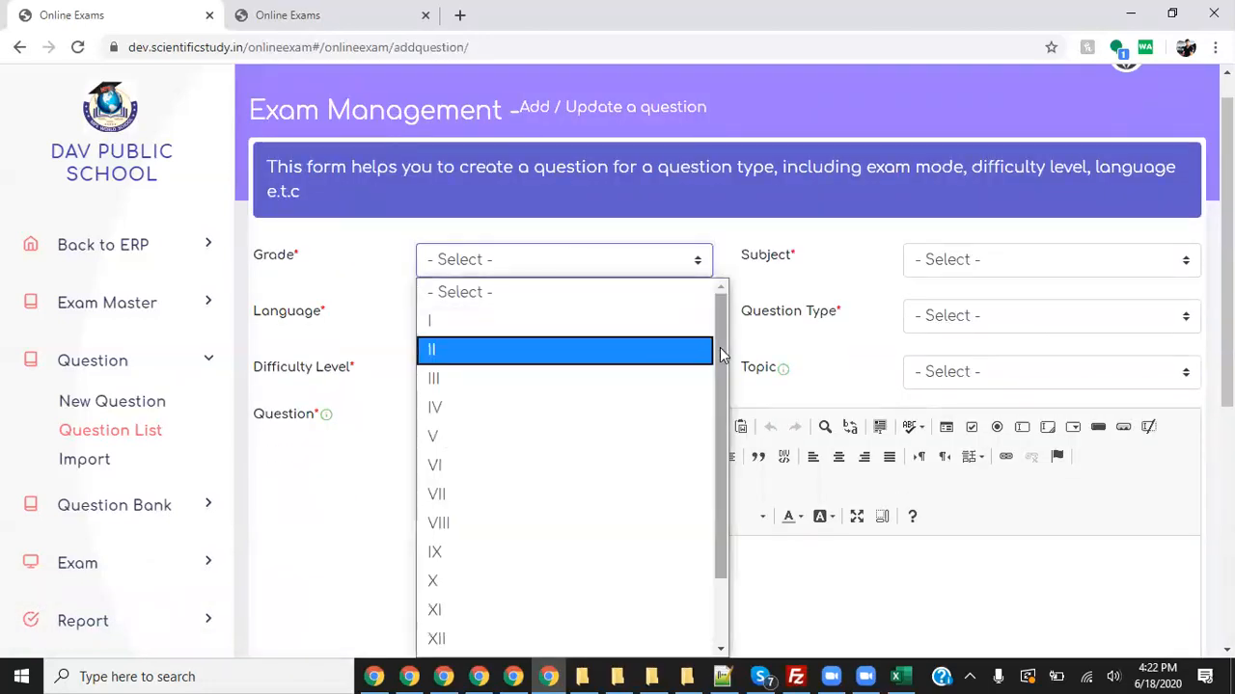
scroll(719, 462, down, 2)
click(491, 554)
click(1003, 262)
click(965, 322)
click(590, 318)
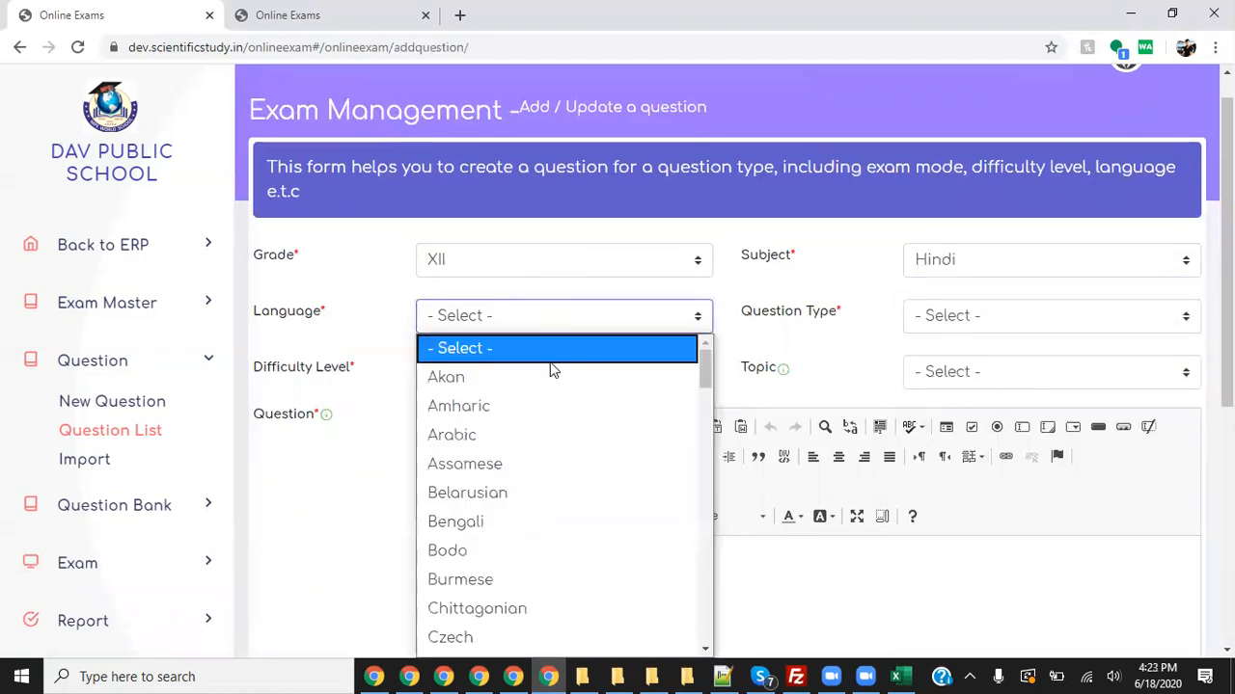
text(hi)
key(Return)
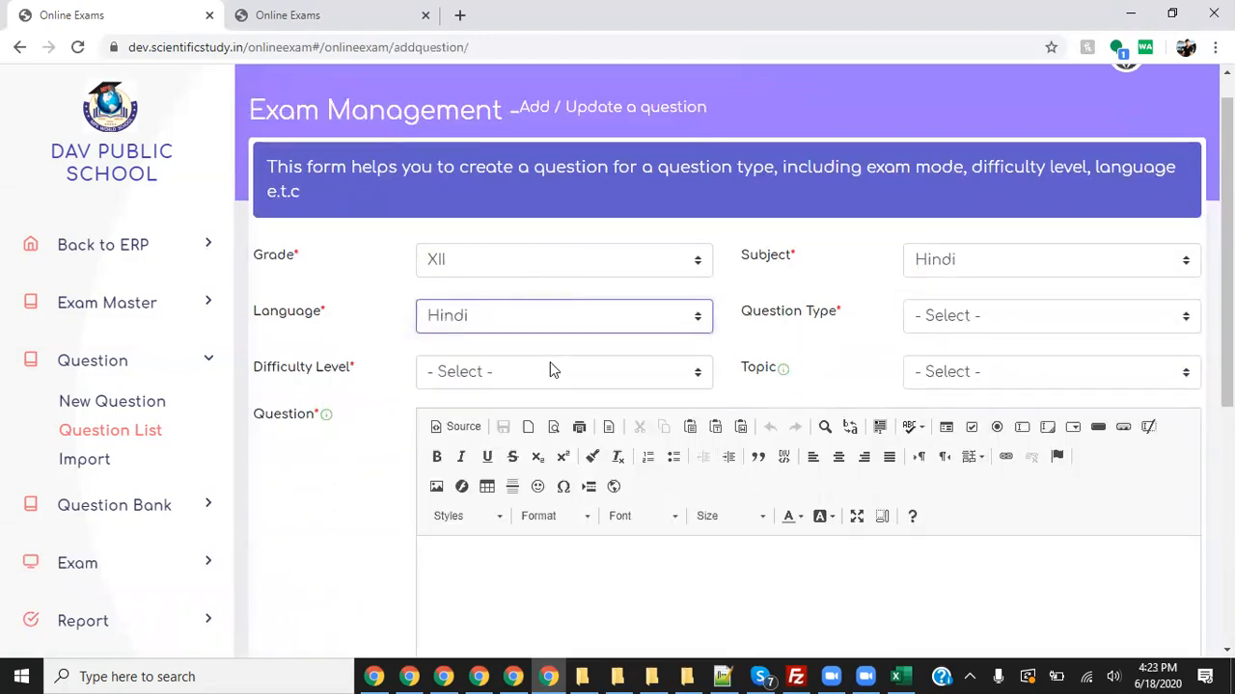
- Make it a Hard fill-in-the-blanks question reading '_ is the capital of west bengal'
click(1034, 320)
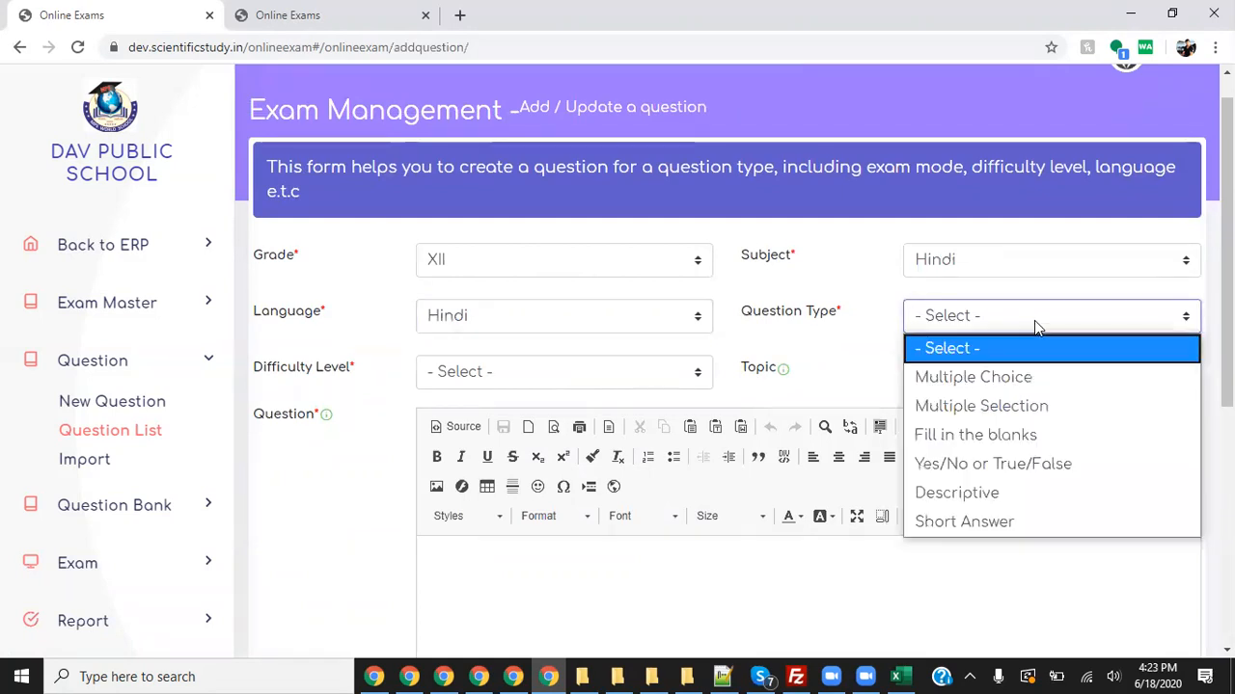
click(983, 435)
click(555, 378)
click(548, 492)
scroll(578, 502, down, 2)
click(627, 440)
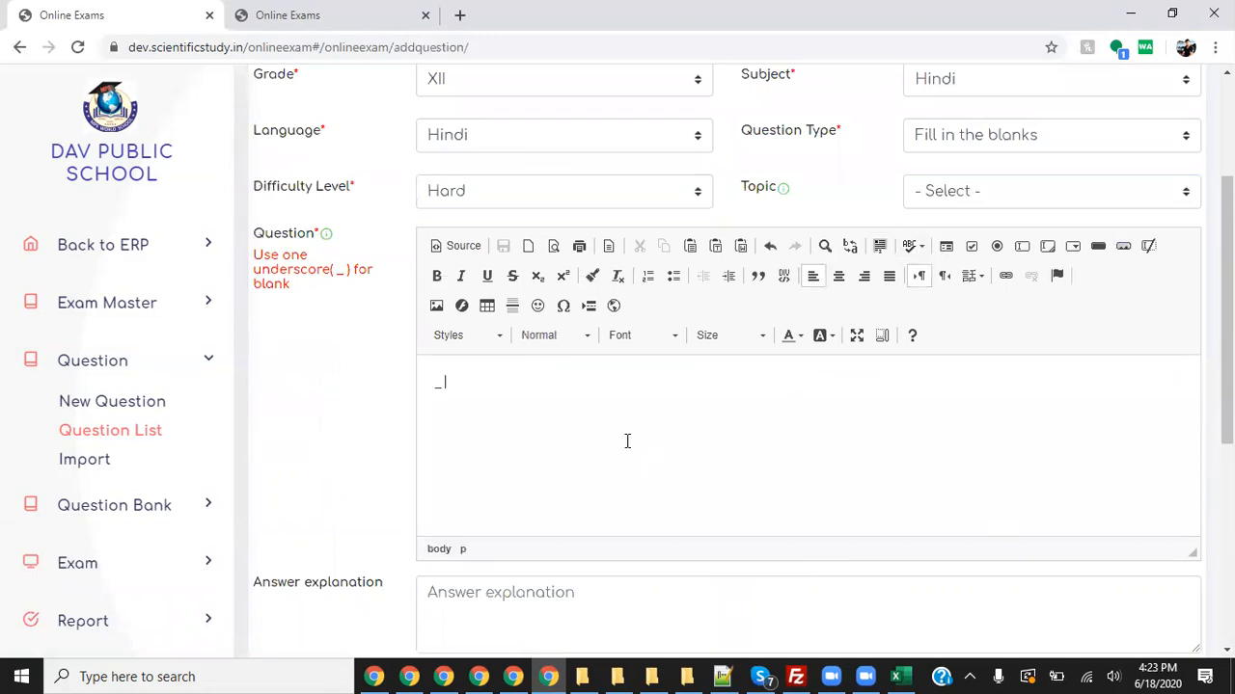
text(_ is the capital of west bengal)
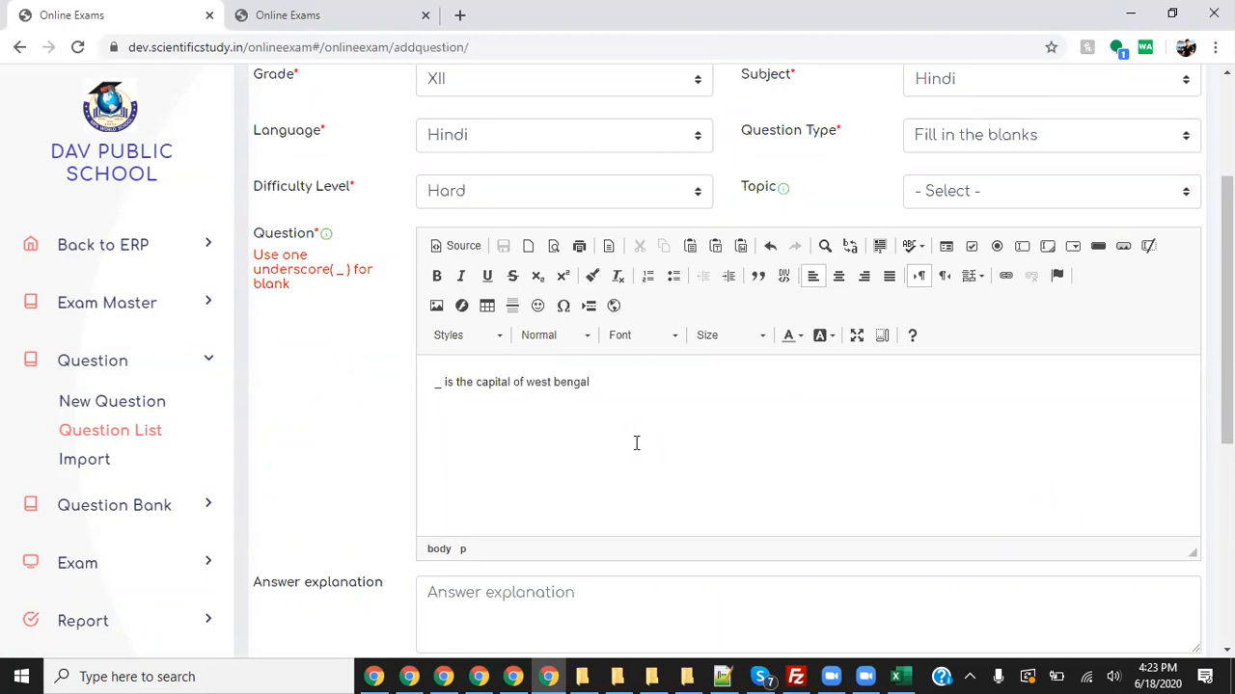
- Type the answer explanation 'kolkata was estanlished as a cpiatl i...'
scroll(637, 440, down, 2)
click(567, 425)
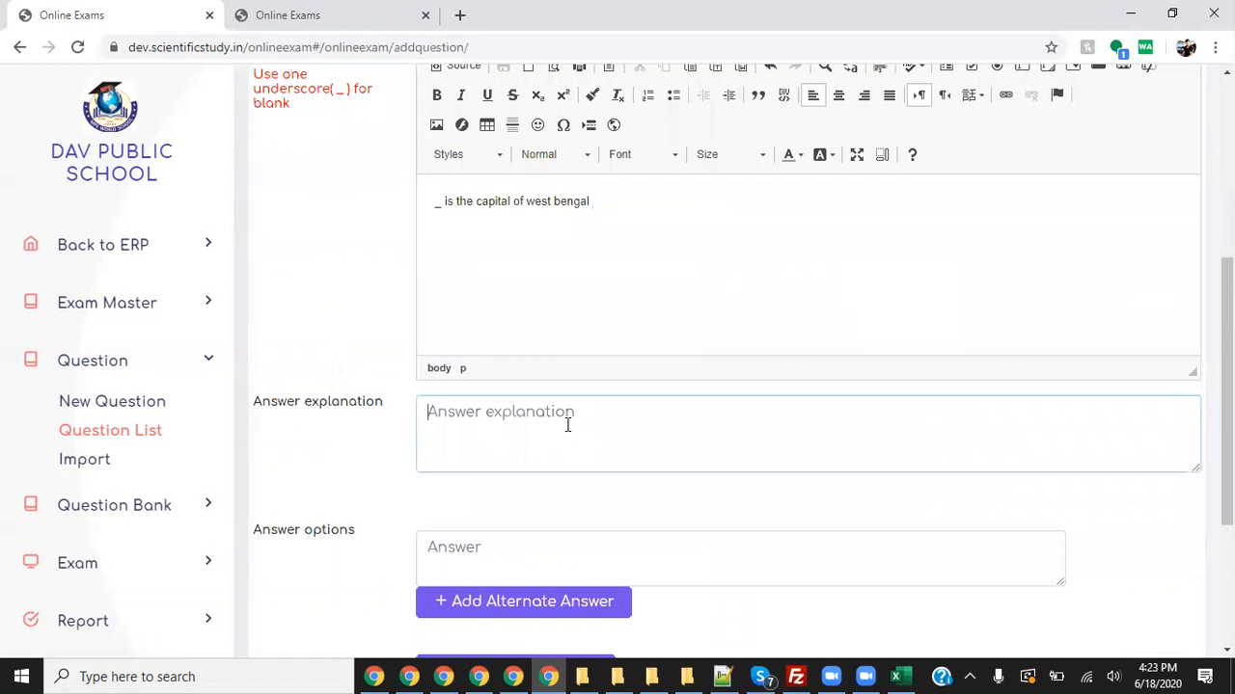
text(koltana)
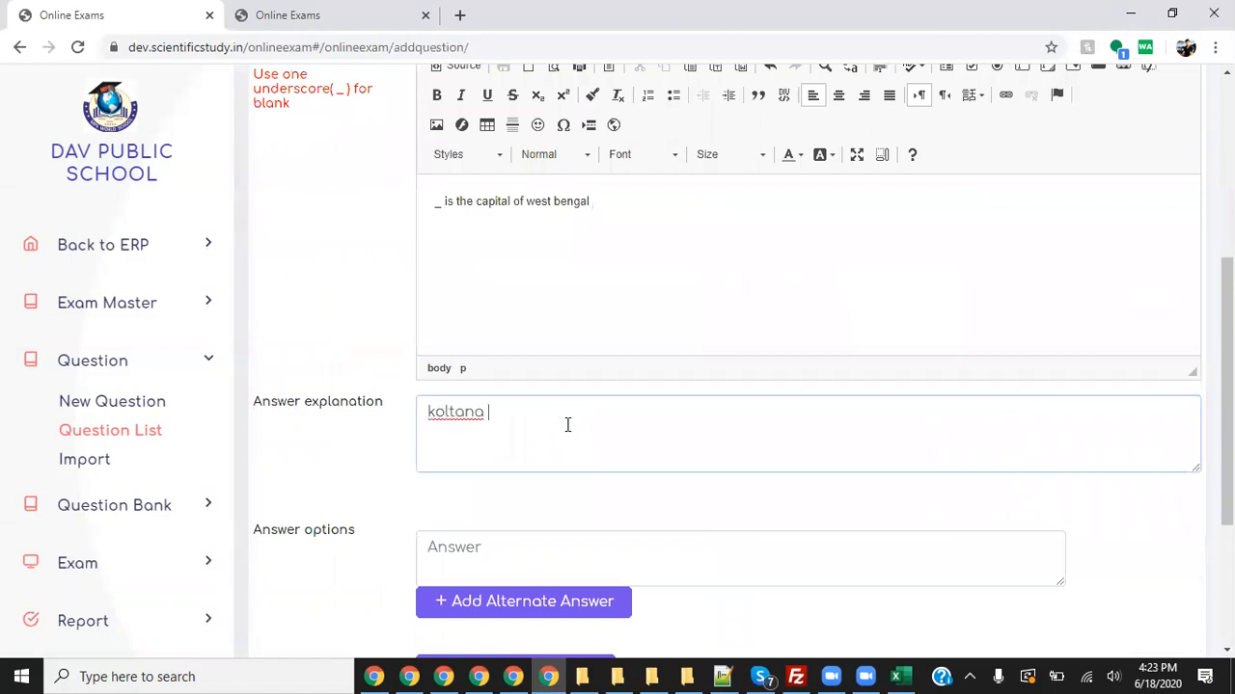
key(BackSpace)
key(BackSpace)
key(BackSpace)
key(BackSpace)
text(kata  was estanlished )
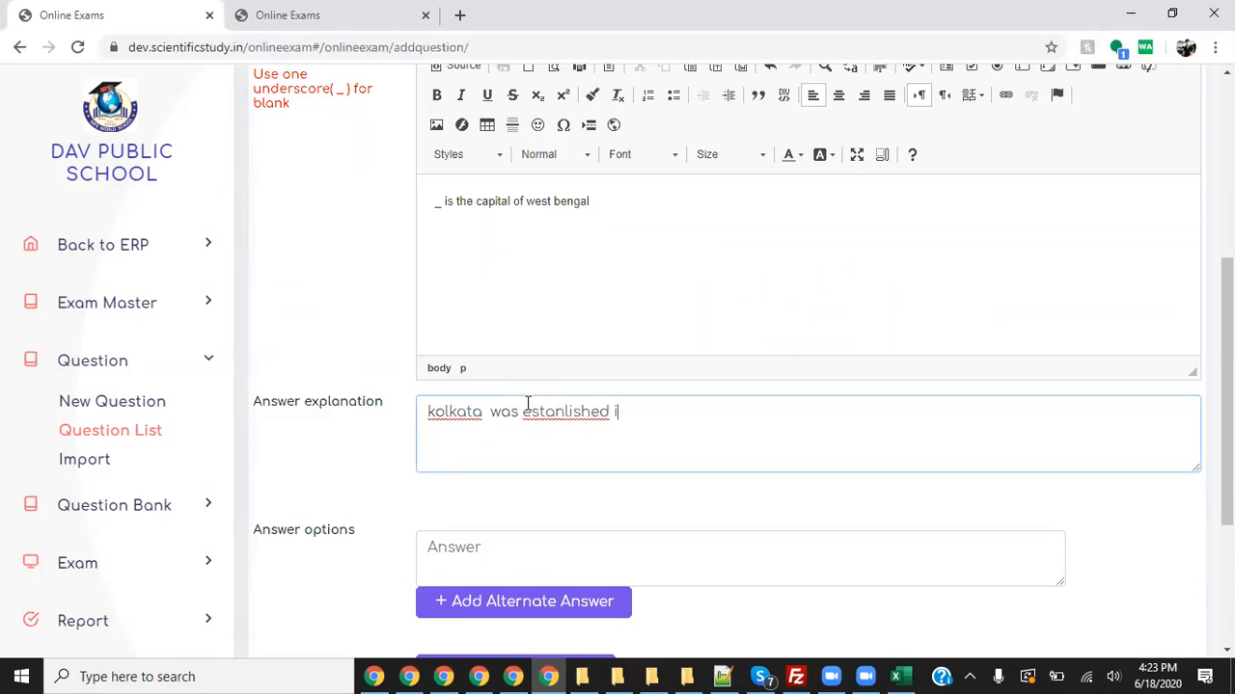
text(as a cpiatl in 1923)
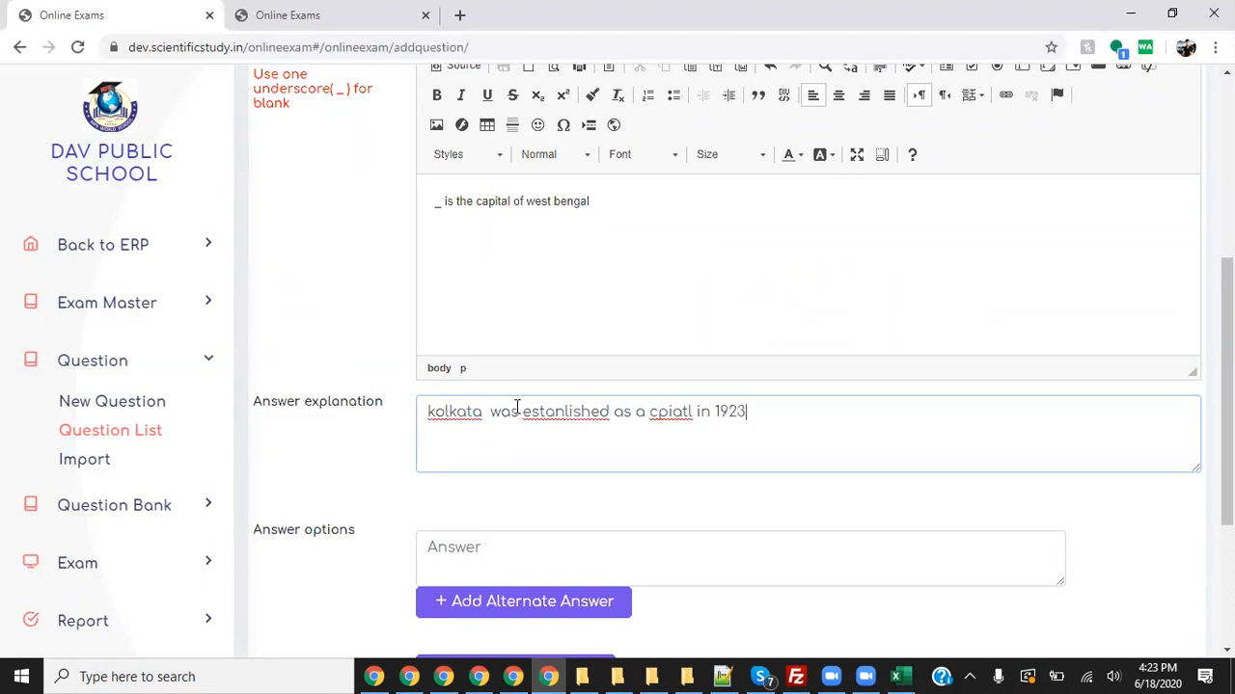
- Correct 'cpiatl' to 'capital' and 'estanlished' to 'established' in the explanation
right_click(671, 411)
click(724, 424)
right_click(571, 413)
click(637, 429)
scroll(686, 457, down, 2)
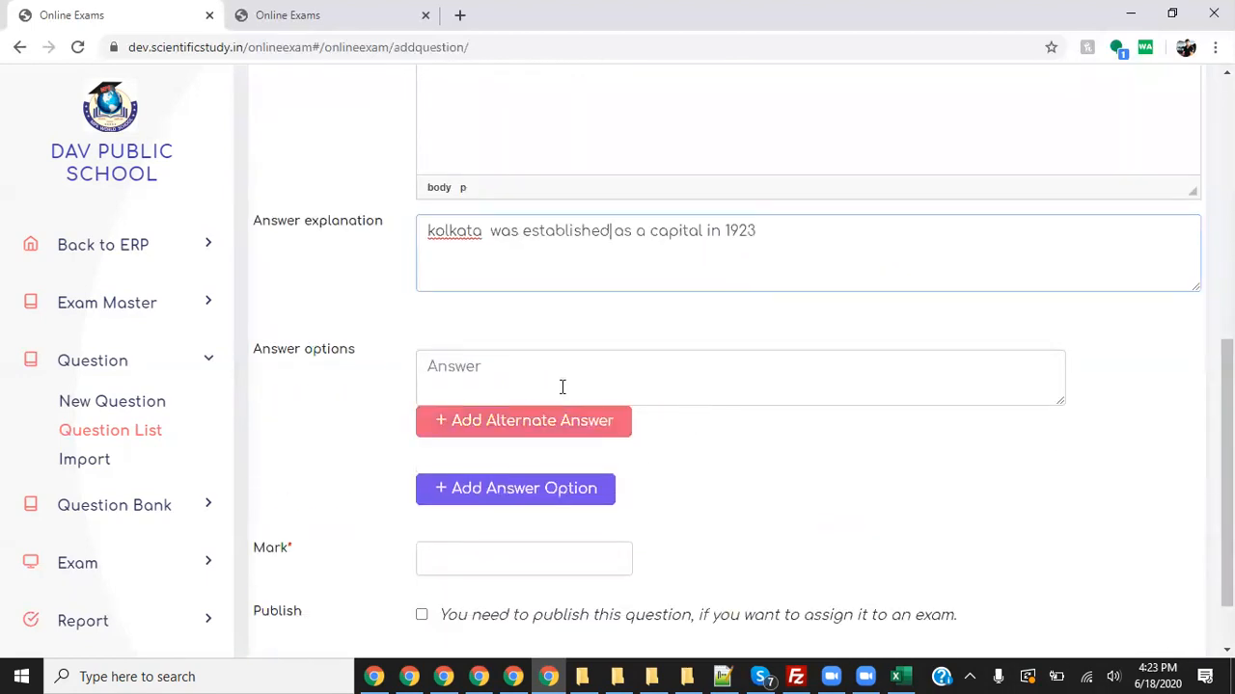
scroll(678, 325, up, 5)
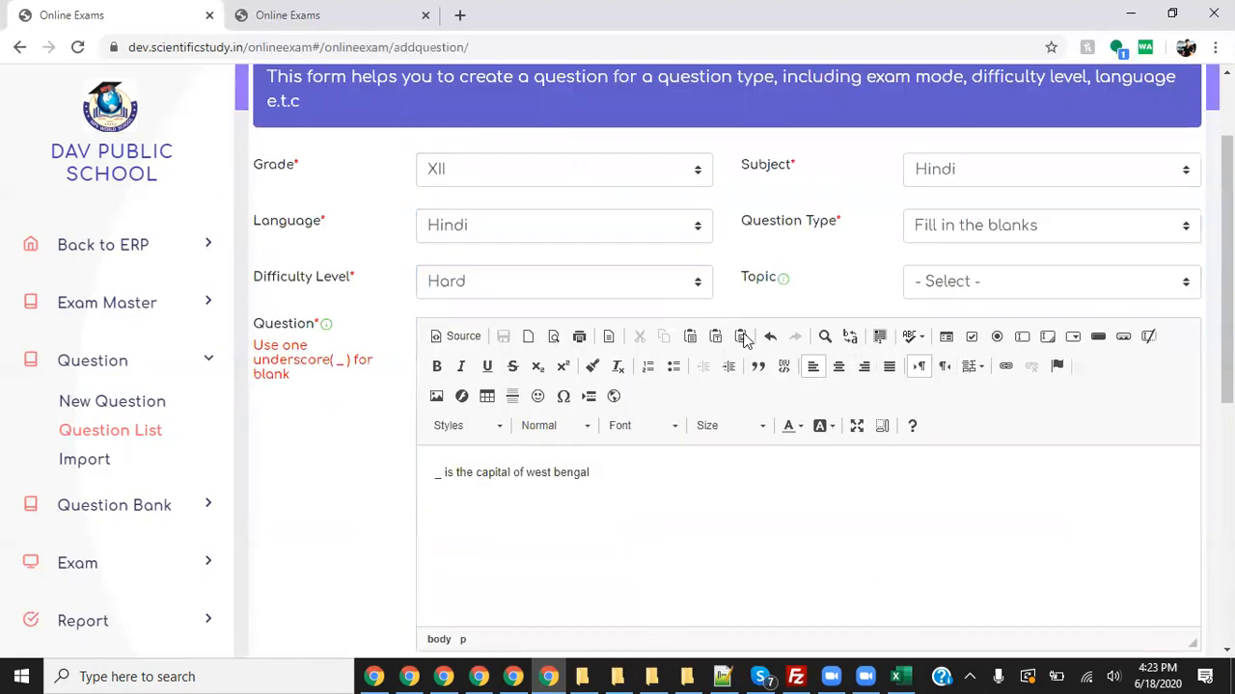
- Select the leading underscore blank in the question text, then return to its end
drag(441, 473, 434, 473)
mouse_move(415, 468)
mouse_down()
mouse_move(448, 485)
mouse_move(452, 459)
mouse_move(422, 463)
mouse_up()
mouse_move(339, 511)
mouse_down()
mouse_move(414, 481)
mouse_move(405, 520)
mouse_up()
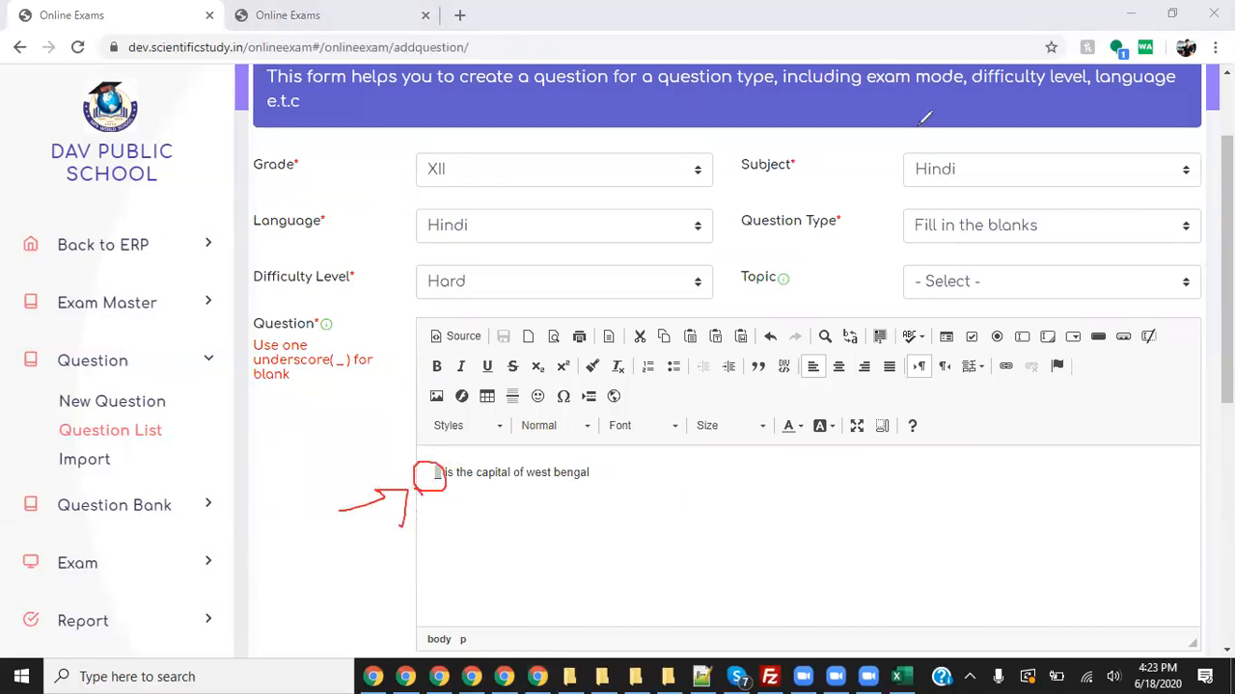
click(857, 128)
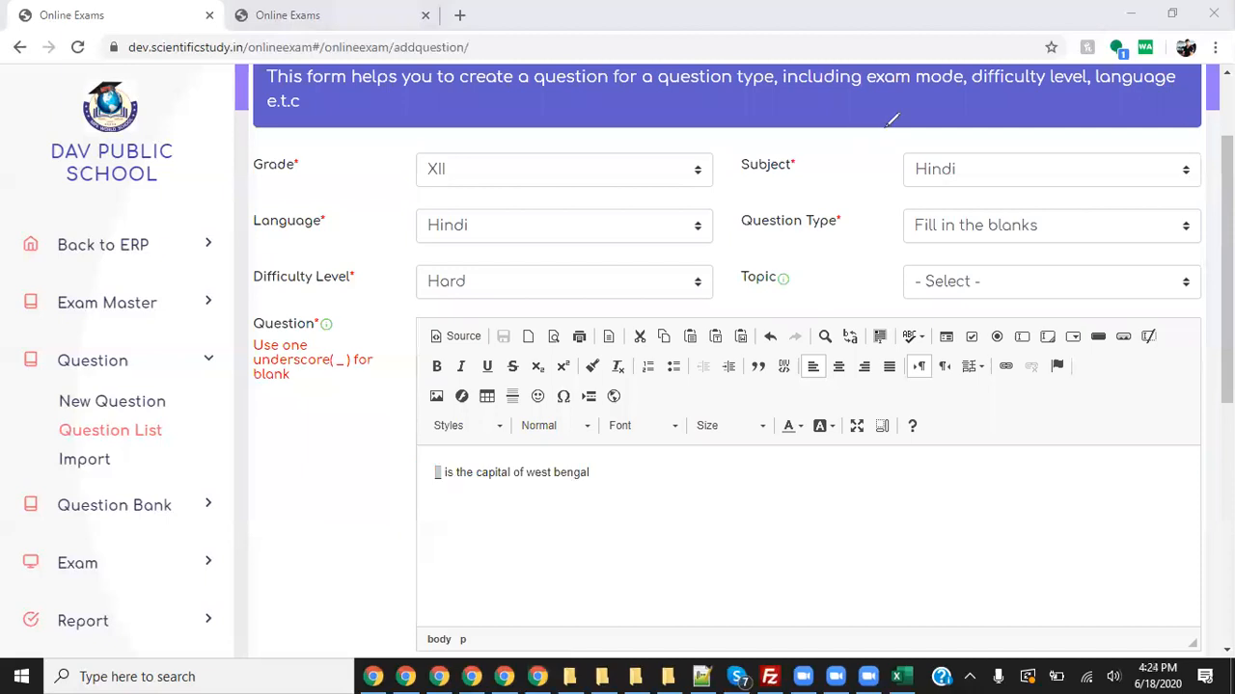
click(858, 490)
scroll(861, 490, down, 1)
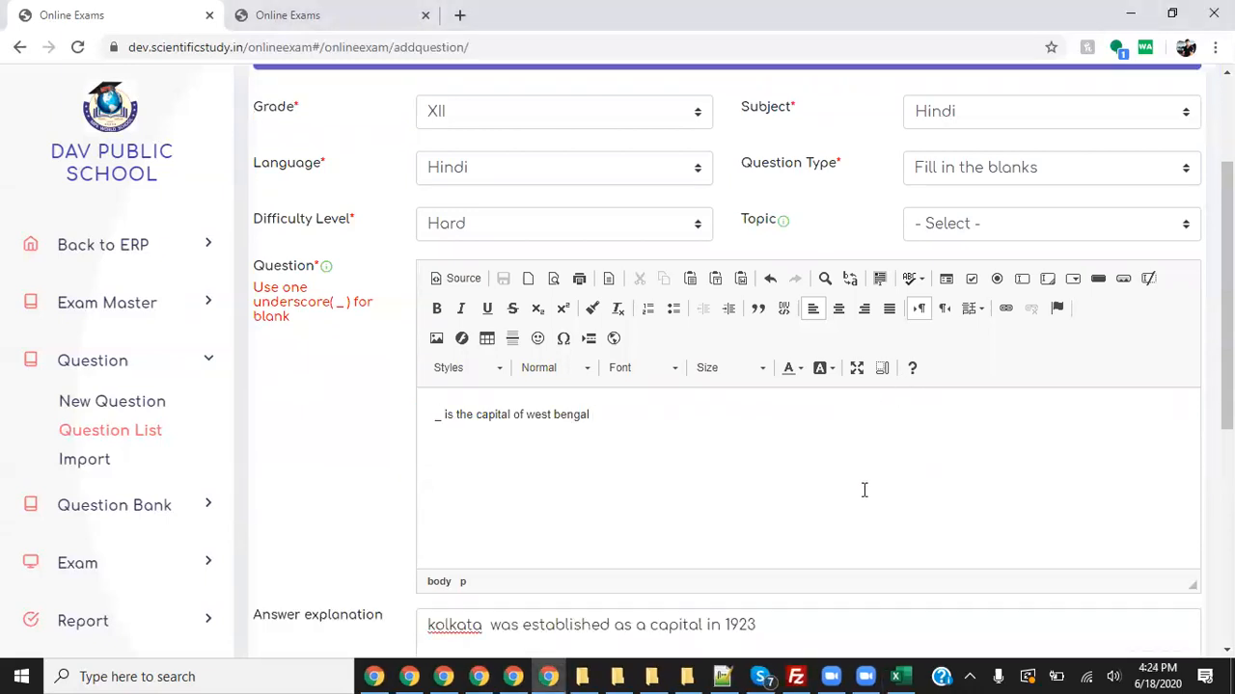
scroll(862, 490, down, 3)
- Enter 'kolata' as the blank's answer with 'calcutta' as an alternate answer
click(549, 369)
text(k)
scroll(598, 353, up, 2)
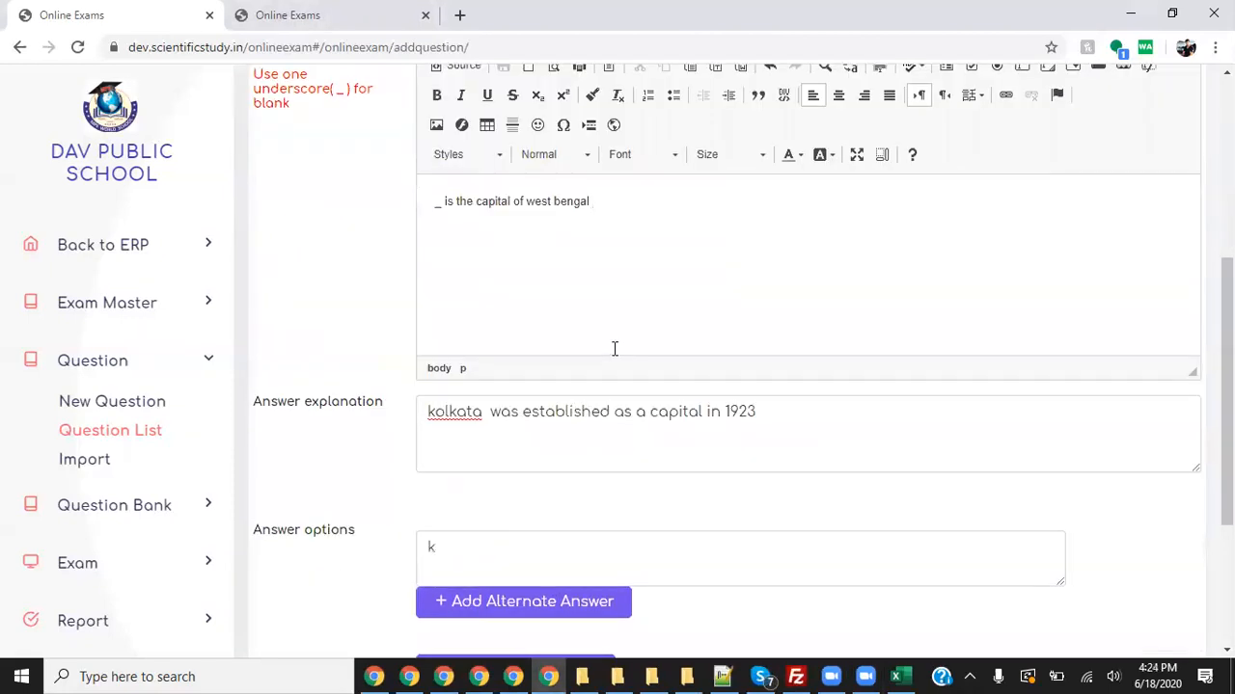
scroll(608, 353, down, 2)
text(olata)
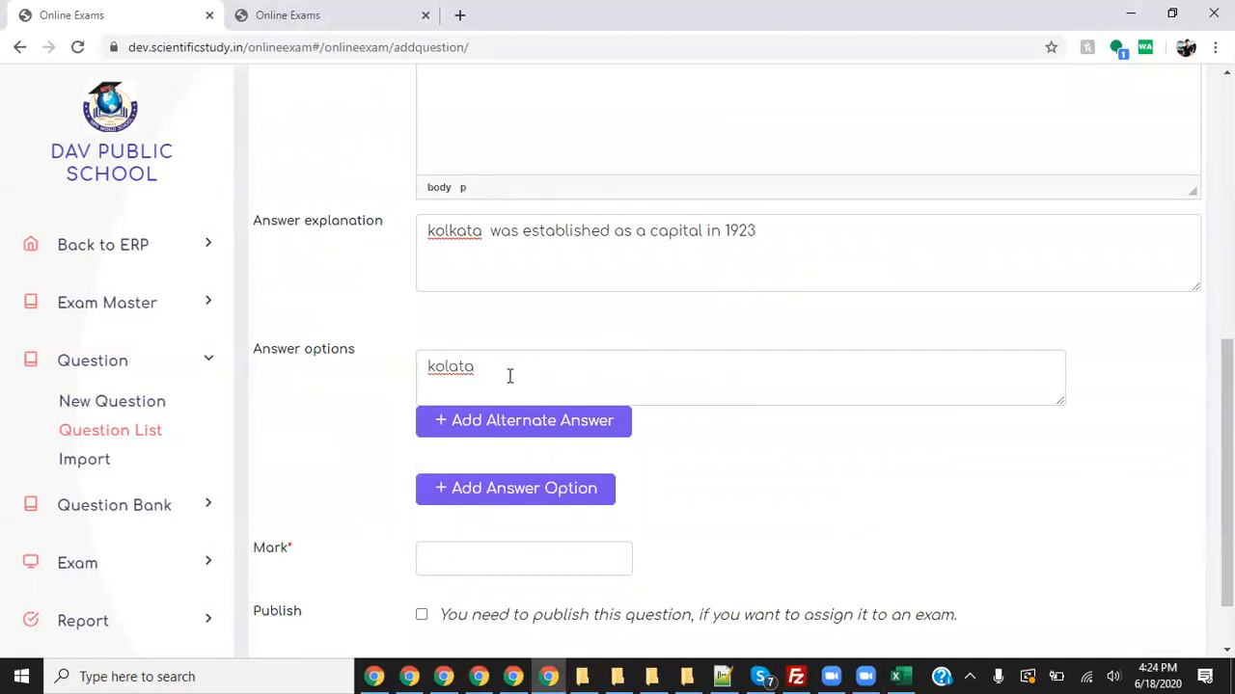
click(590, 431)
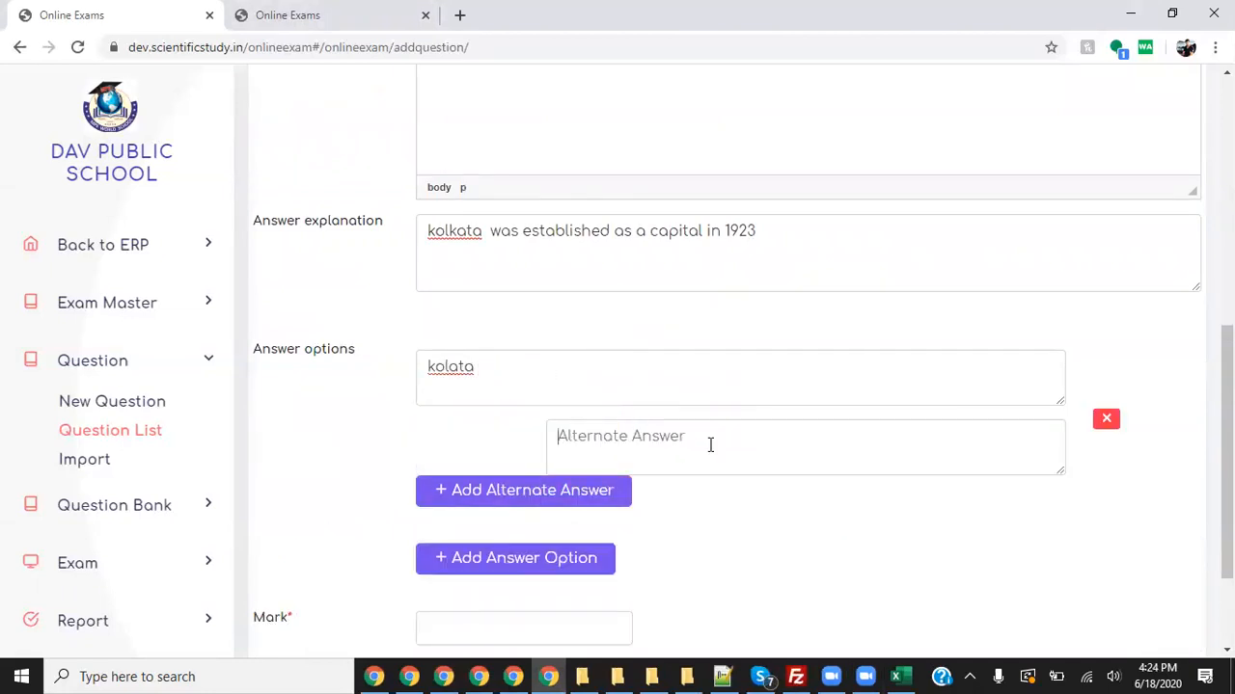
text(c)
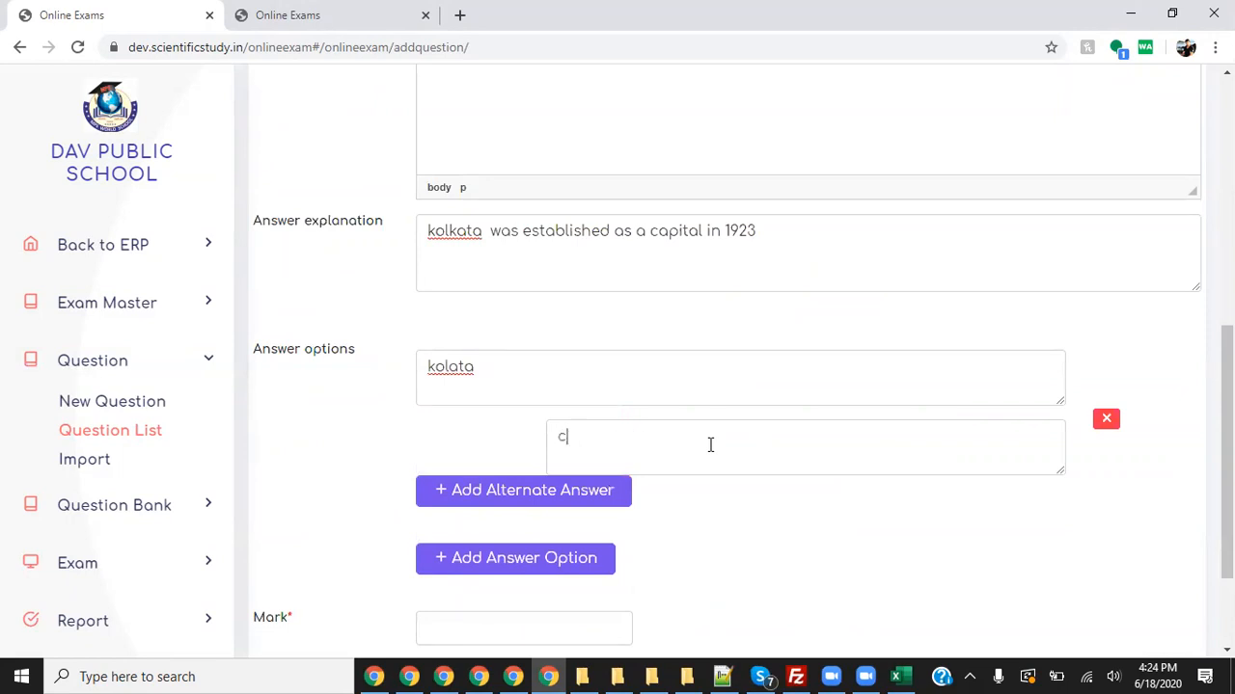
text(alcutta)
- Set the question's mark to 1 and tick Publish
scroll(716, 482, down, 1)
click(527, 529)
text(1)
scroll(540, 526, down, 1)
click(422, 535)
drag(272, 534, 546, 521)
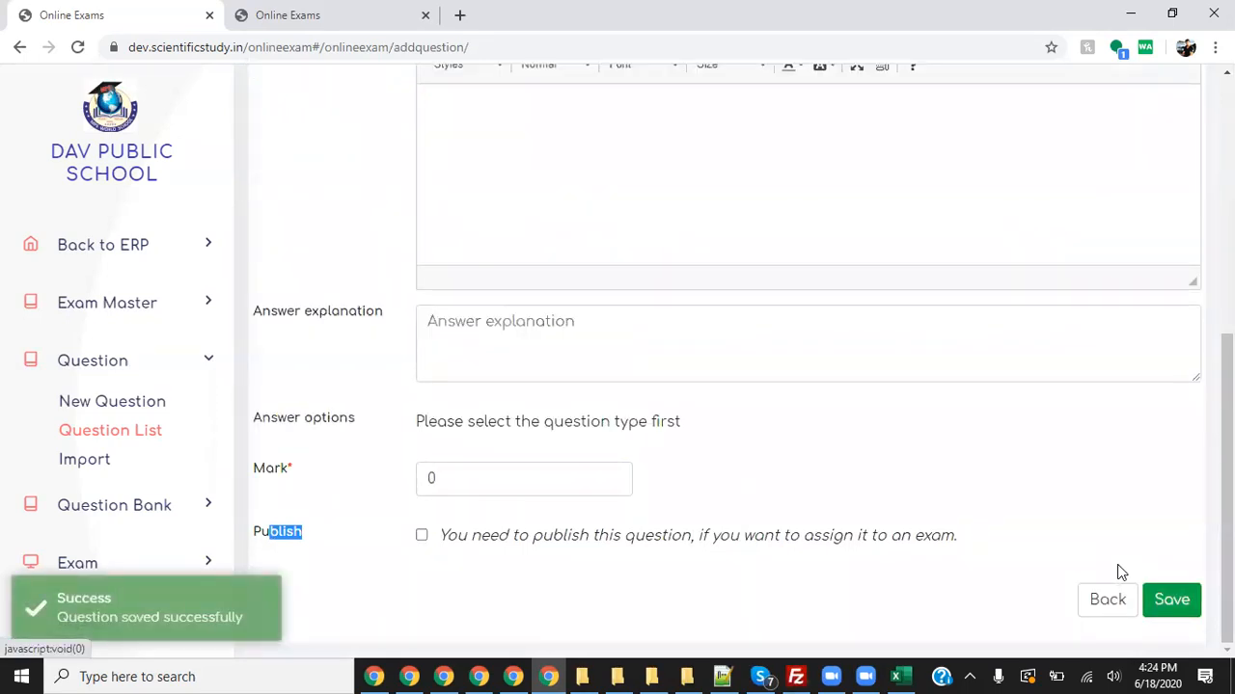
- Keep Hindi as the subject and set the question language to Hindi
scroll(1041, 485, up, 2)
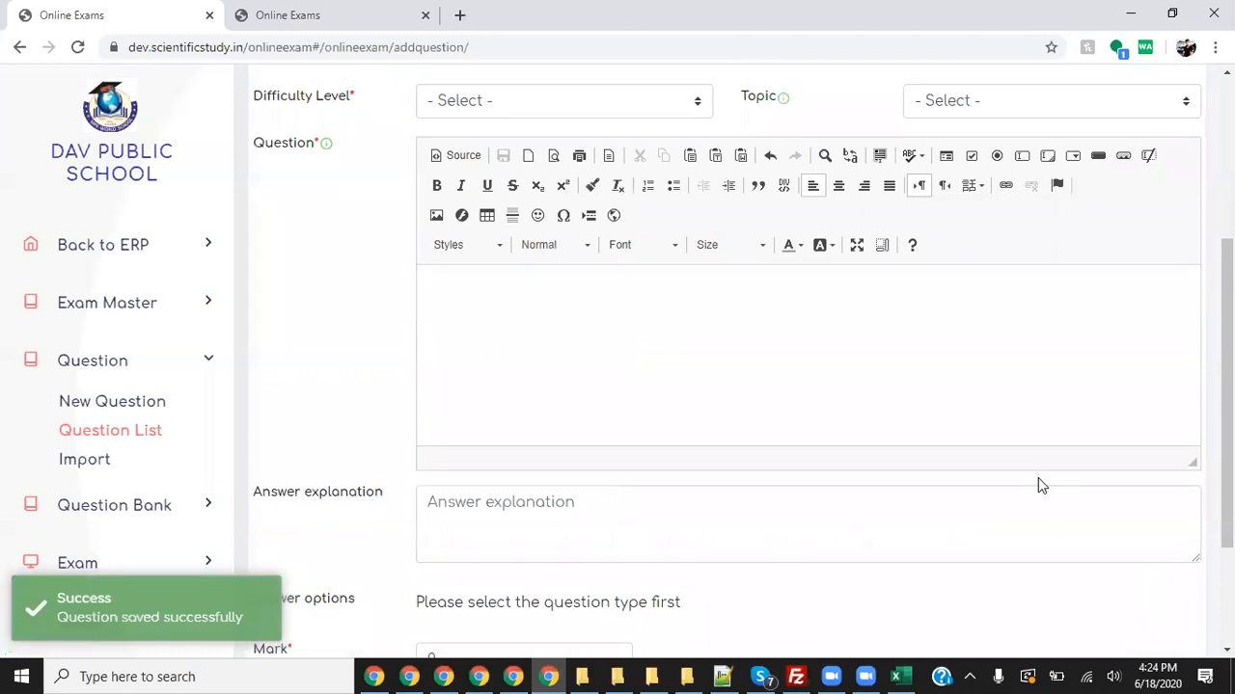
scroll(1038, 485, up, 3)
click(969, 258)
click(974, 262)
click(974, 262)
click(923, 319)
click(555, 323)
click(463, 433)
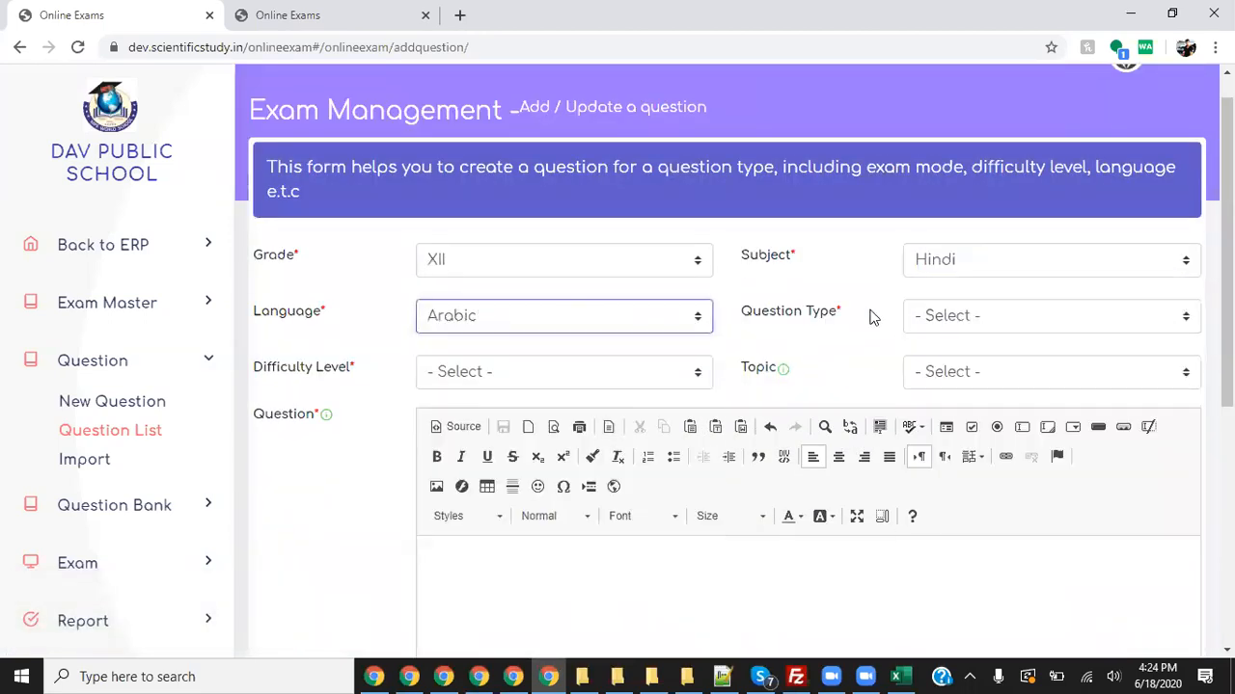
click(606, 320)
text(hi)
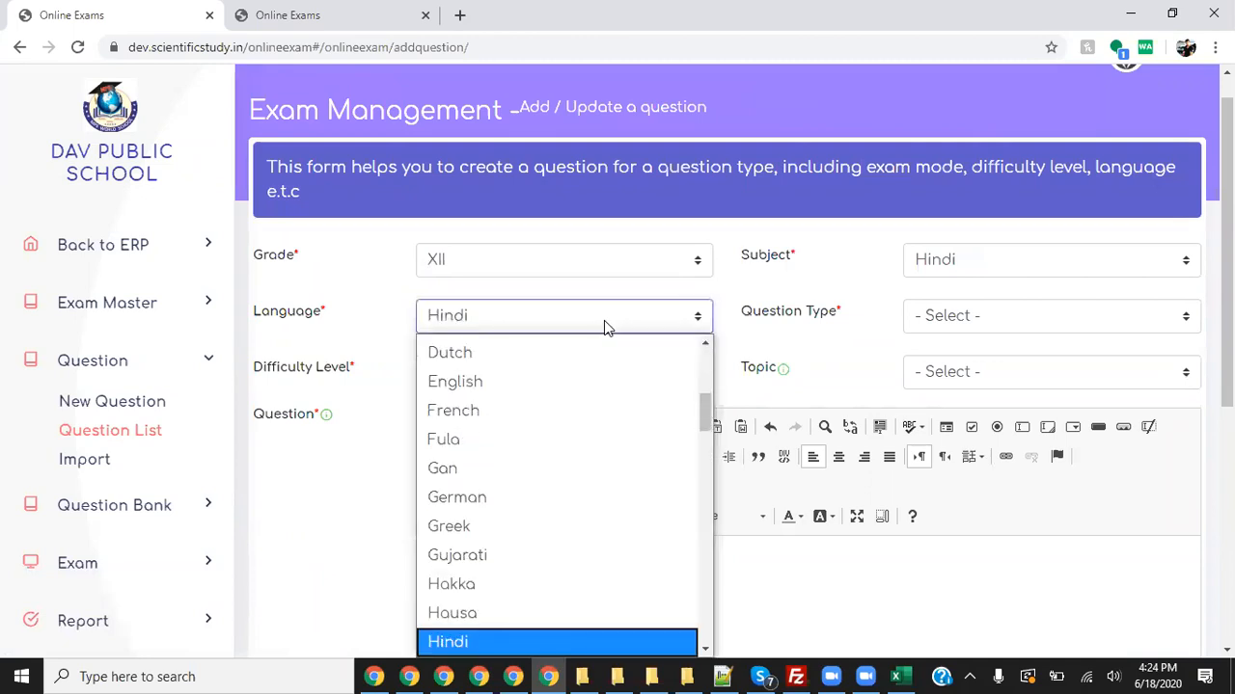
key(Return)
- Make it an Easy Yes/No question under topic 12-hindi- poem 2
click(1028, 316)
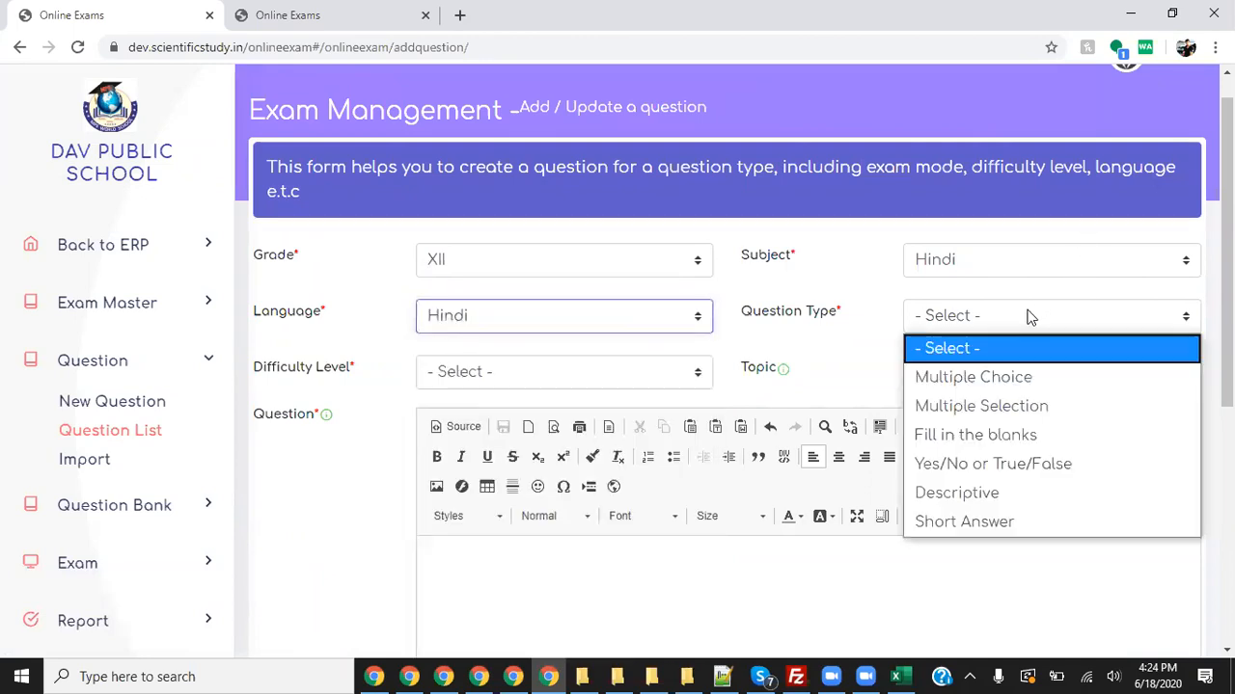
click(1006, 464)
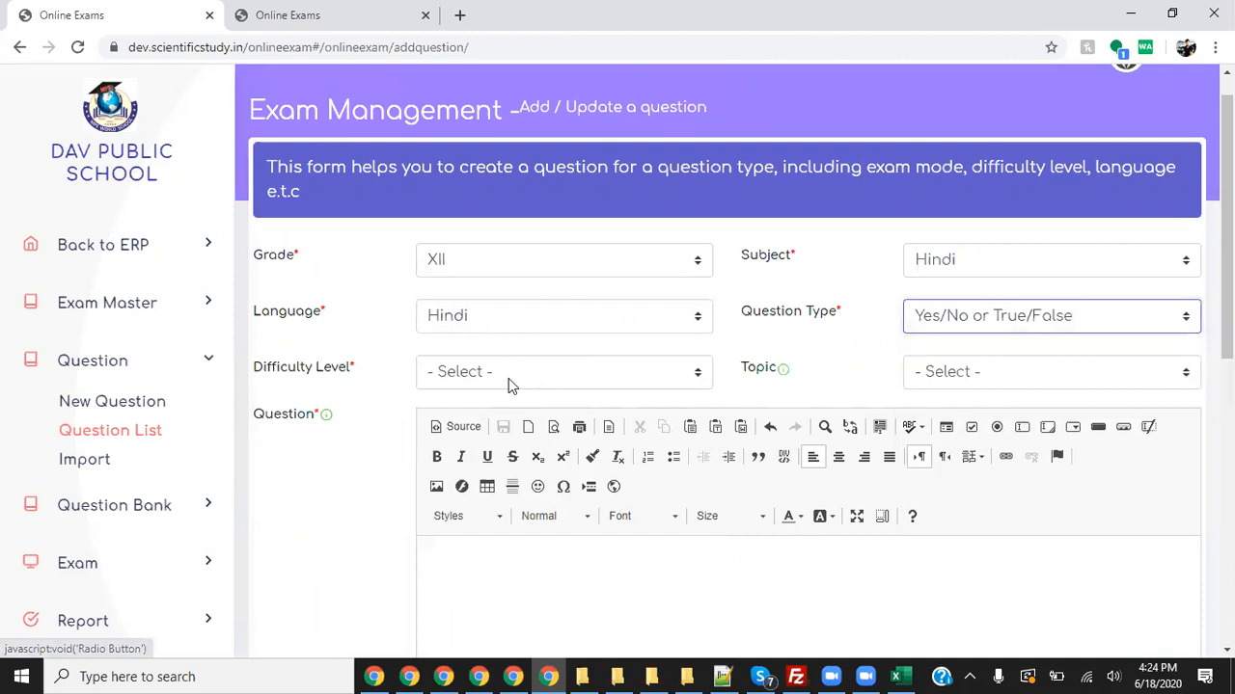
click(549, 376)
click(550, 433)
click(1030, 374)
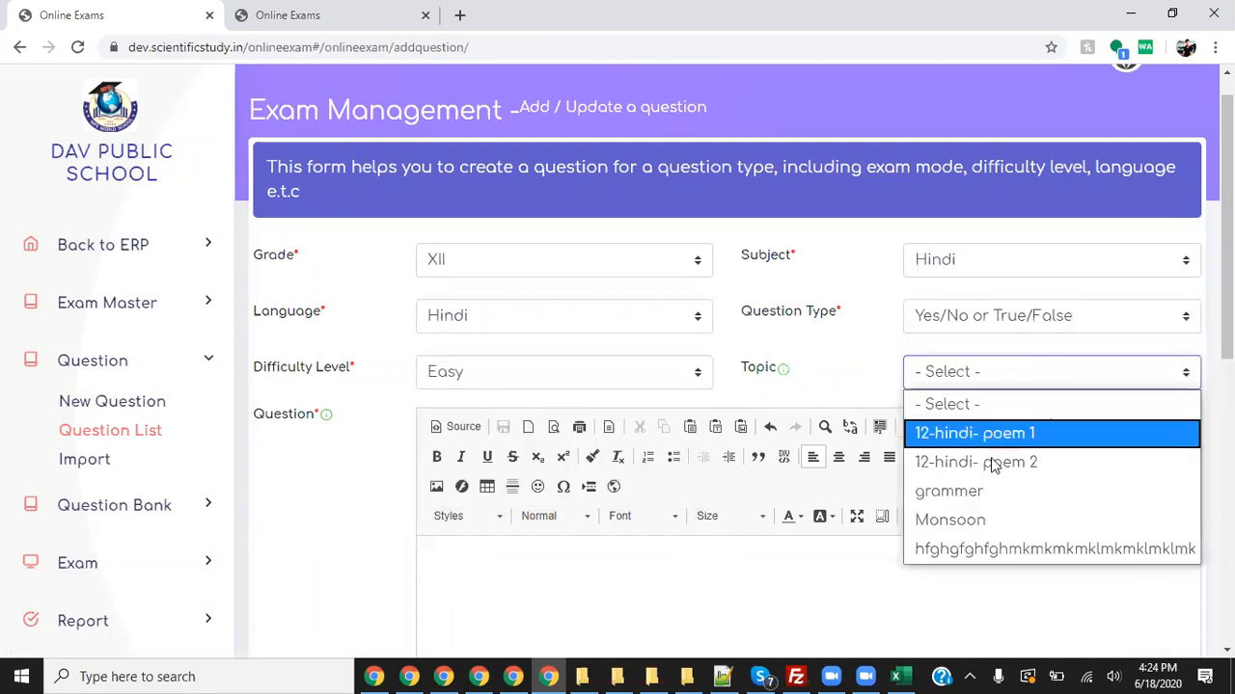
click(1007, 450)
- Enter the question 'sun risws' with options EAST and WEST, marking EAST correct
scroll(559, 444, down, 2)
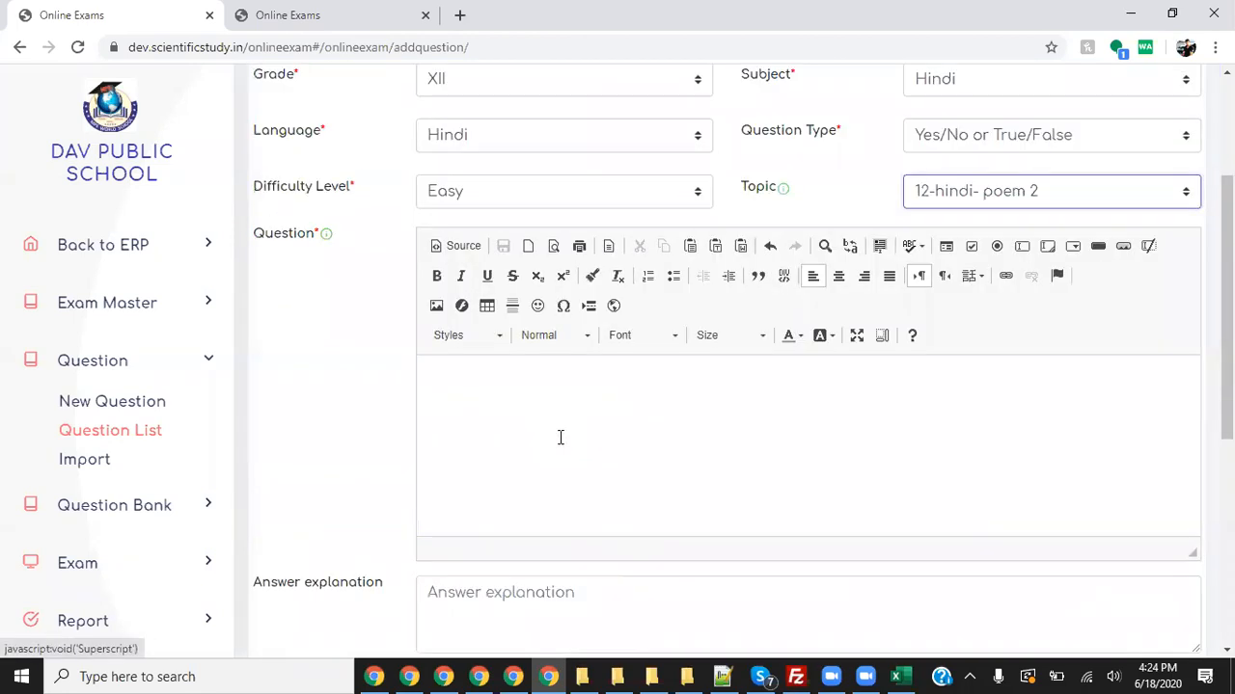
click(571, 421)
text(sun risws)
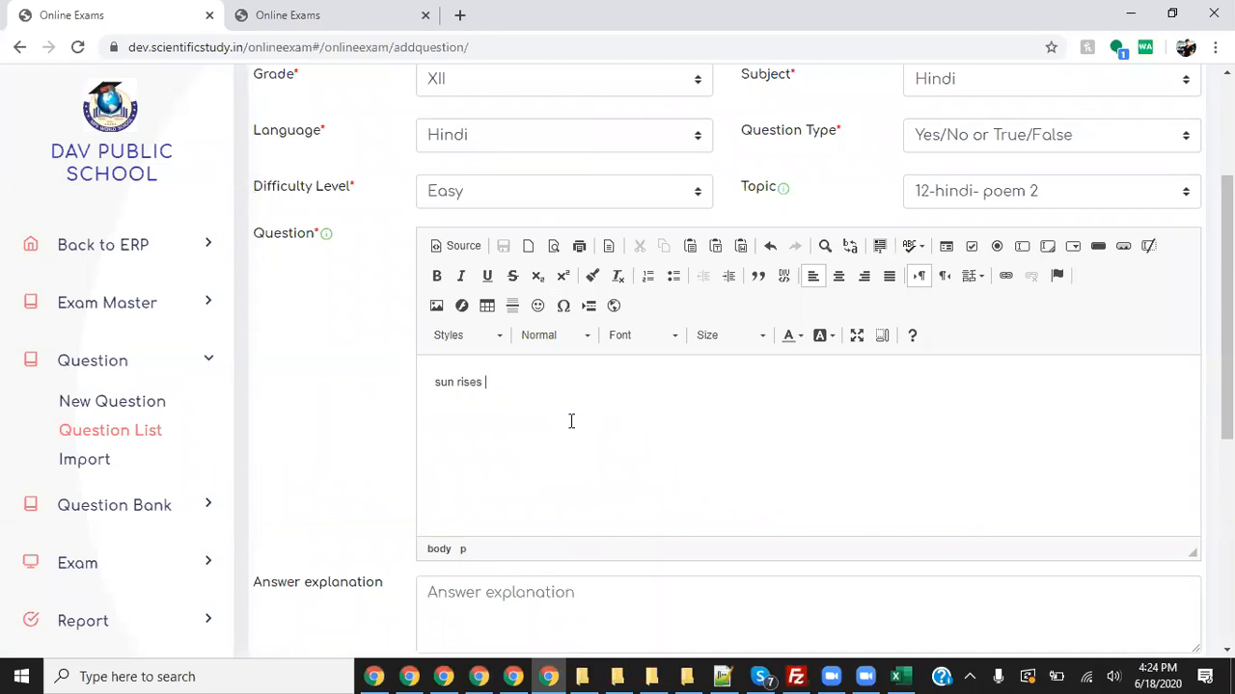
scroll(571, 422, down, 4)
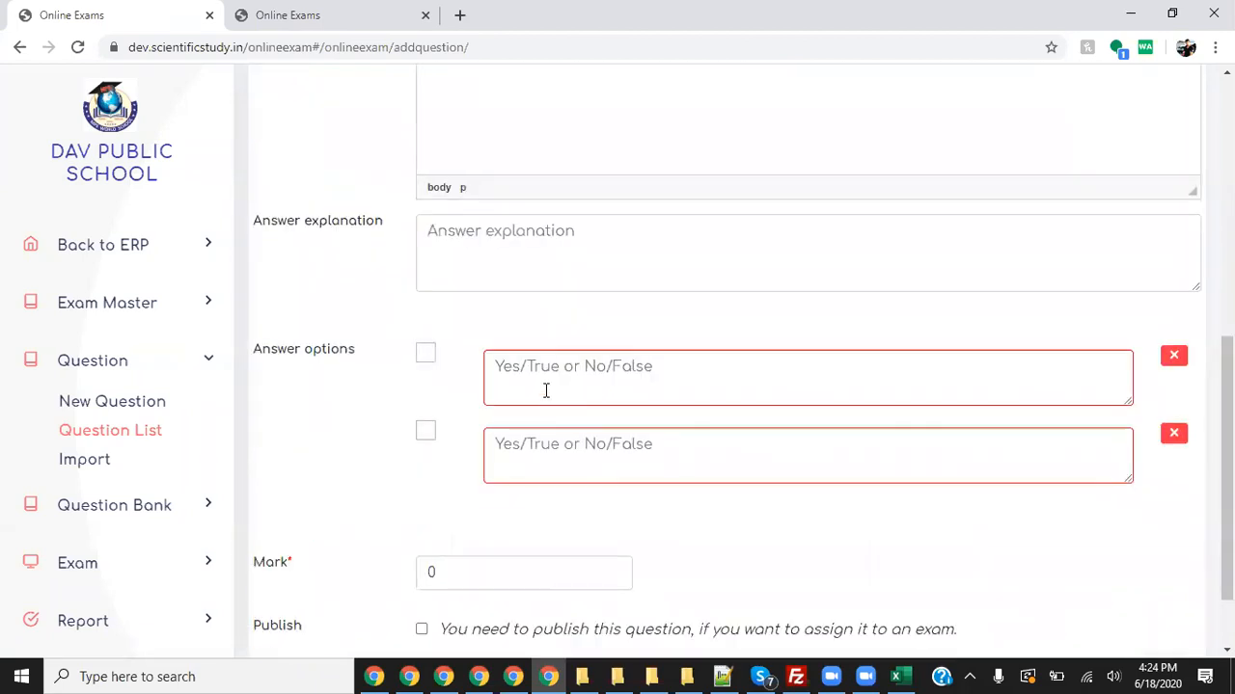
click(604, 376)
text(EAST)
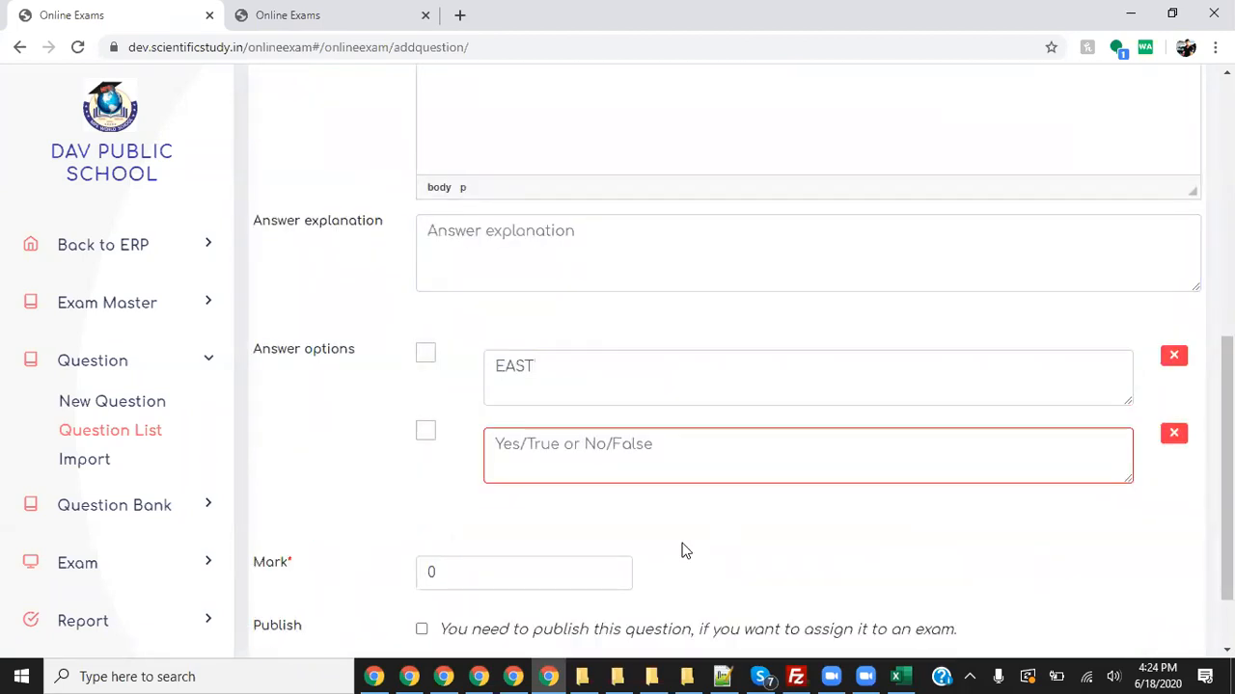
click(625, 452)
text(WEST)
click(427, 359)
- Write the explanation 'yes, sun rises in east and sets in west', fixing the misspelling
click(555, 248)
text(yes, sun reise)
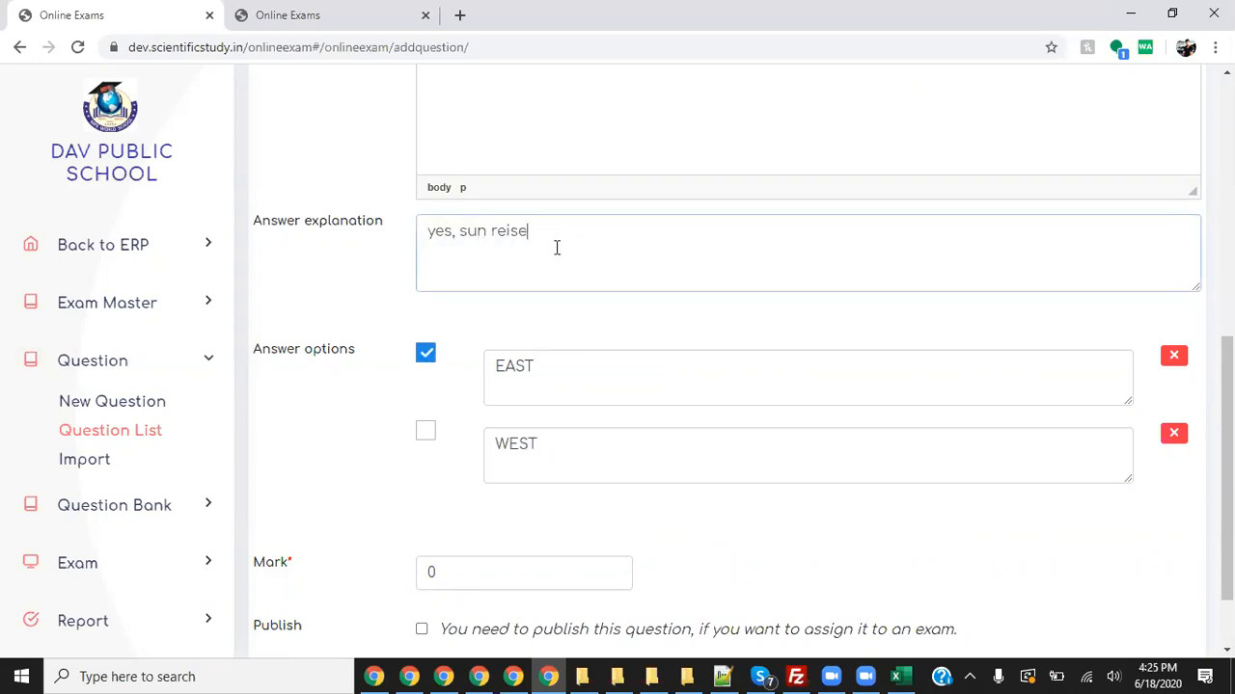
text(s in east and sets in west)
right_click(517, 231)
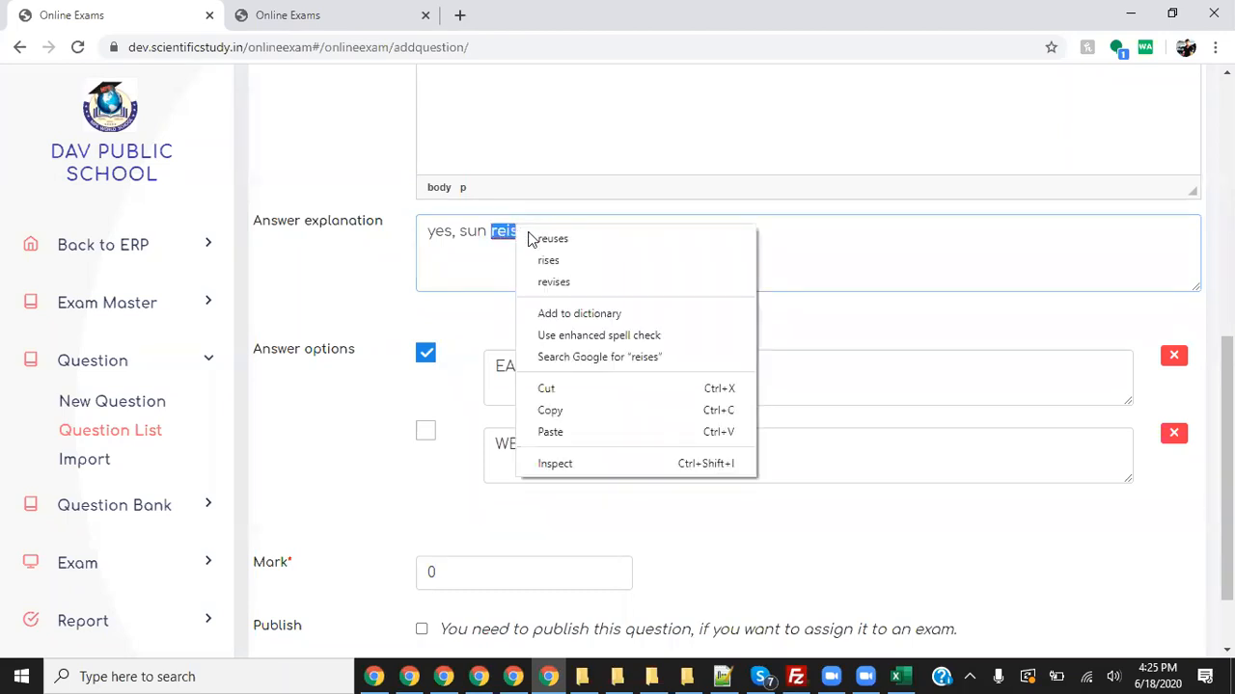
click(548, 261)
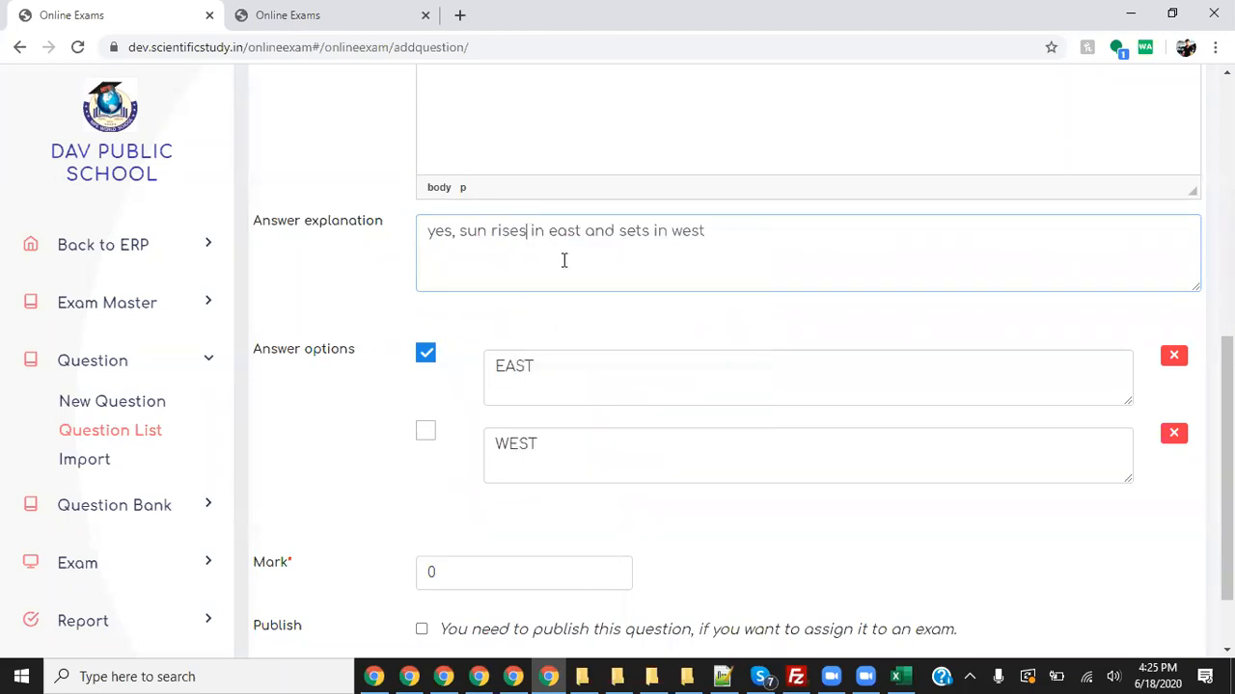
- Change the mark to 1, publish and save the question
scroll(833, 389, down, 1)
click(460, 488)
key(BackSpace)
text(1)
click(422, 536)
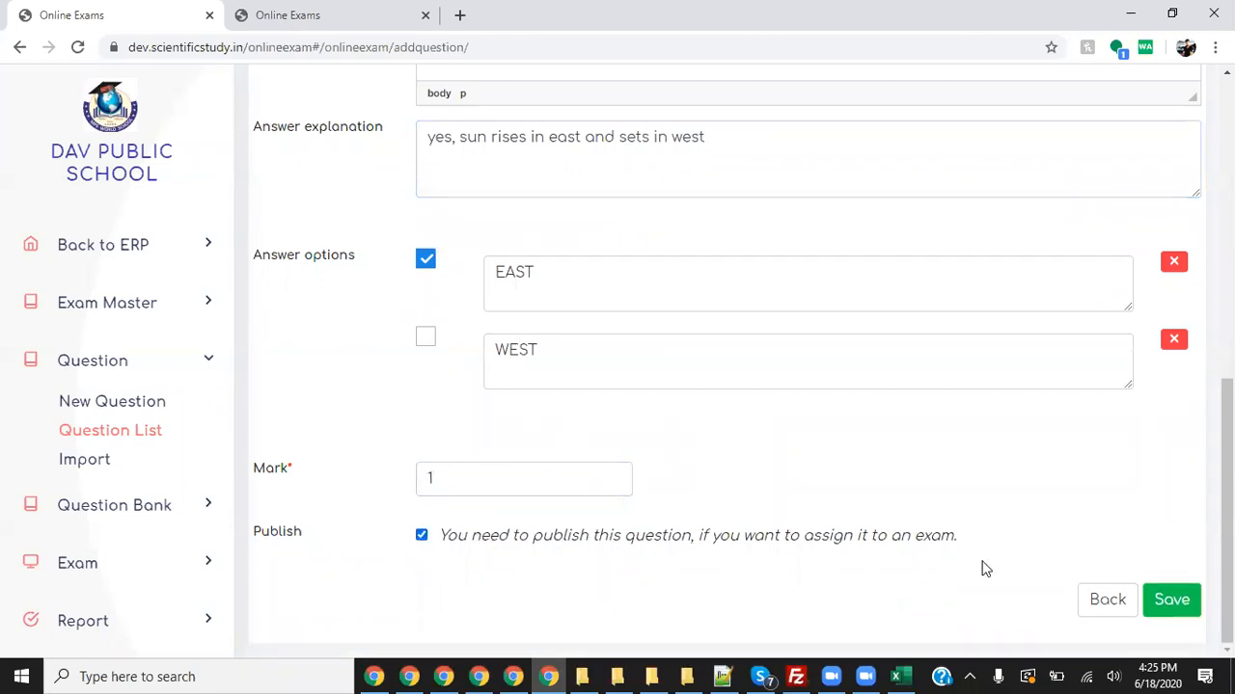
click(1171, 600)
scroll(749, 209, up, 5)
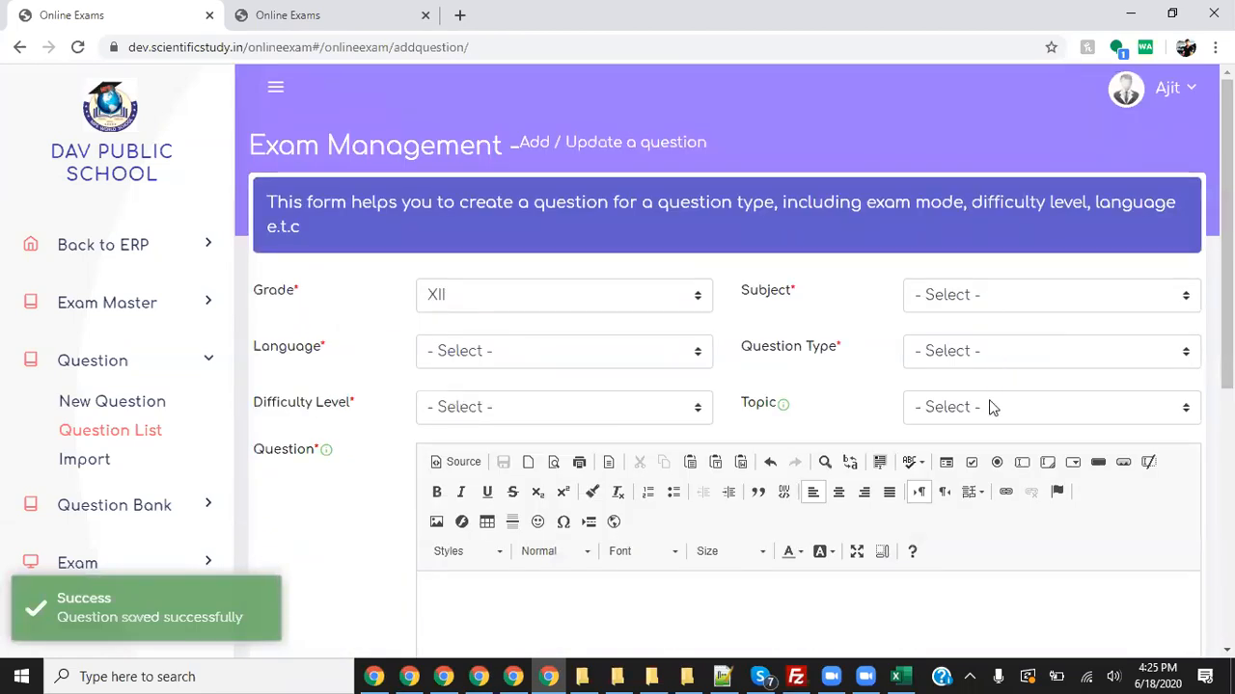
- Classify the question as subject Hindi, language Hindi, Descriptive, Easy, topic 12-hindi- poem 1
click(991, 407)
click(995, 351)
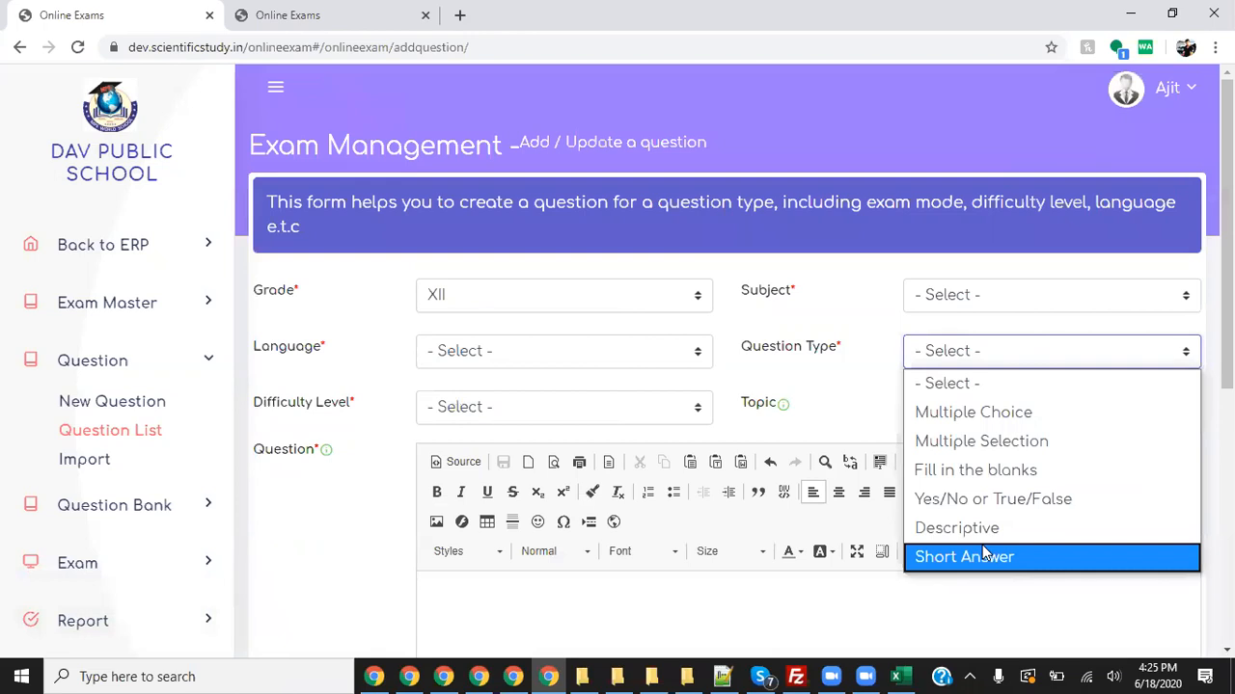
click(1022, 291)
click(993, 355)
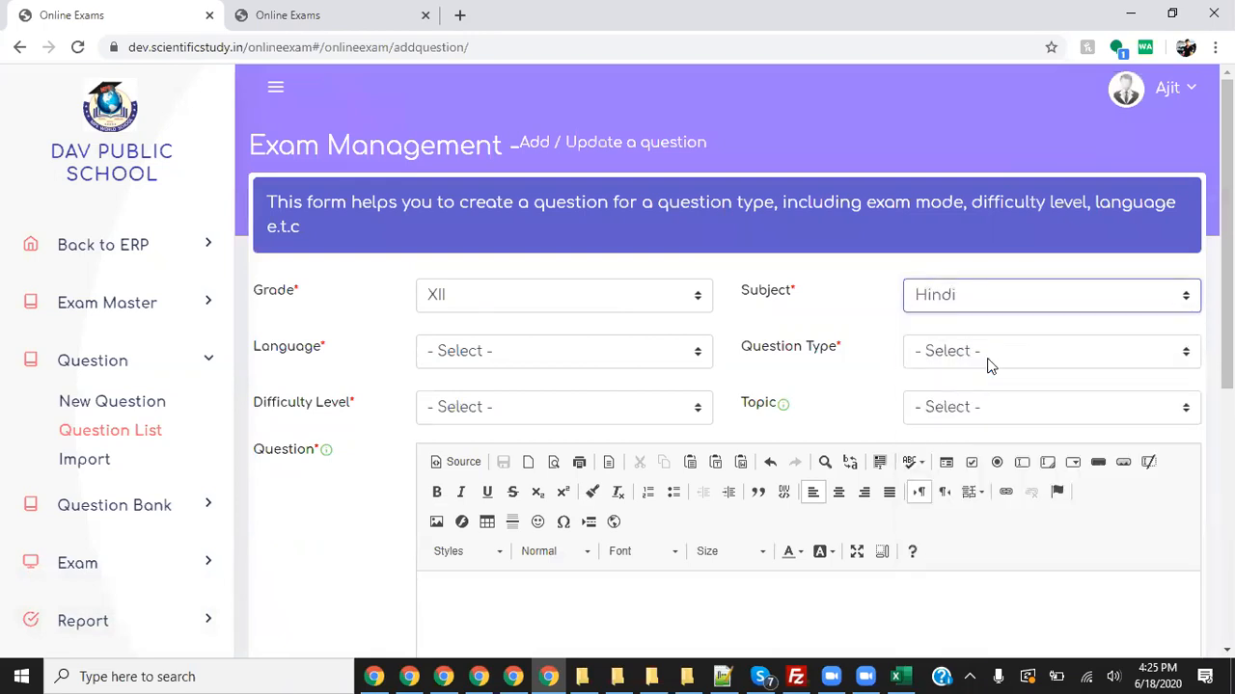
click(569, 353)
text(hi)
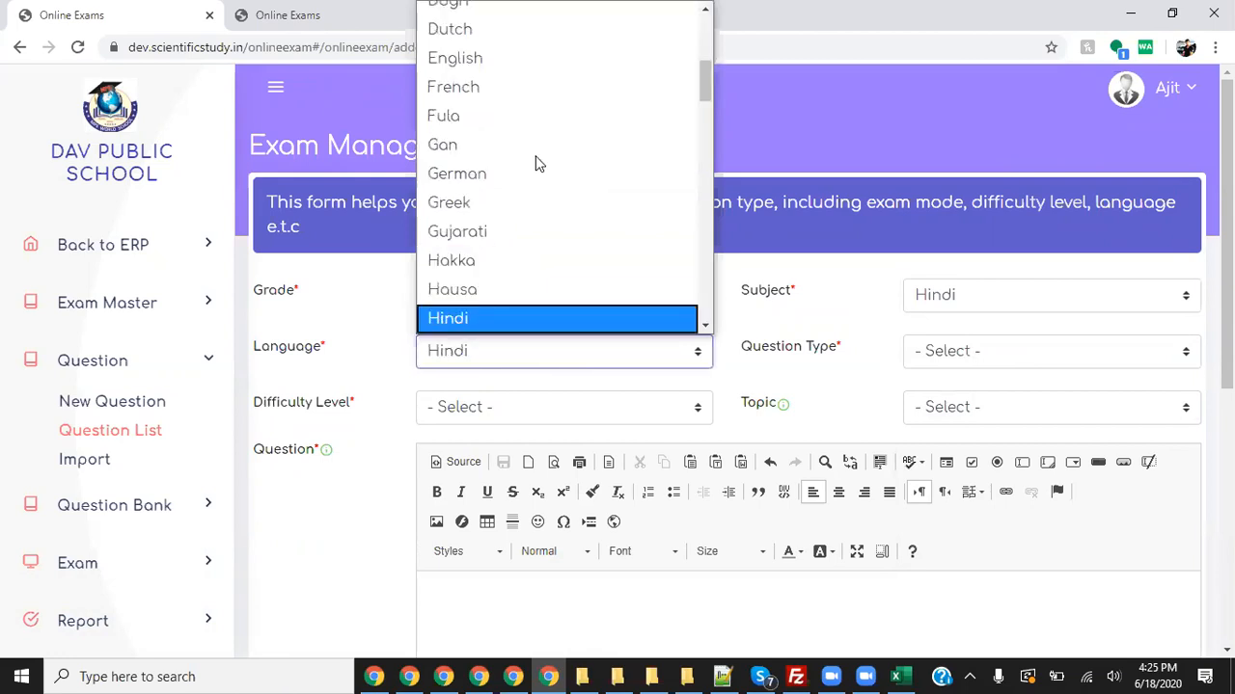
key(Return)
click(997, 353)
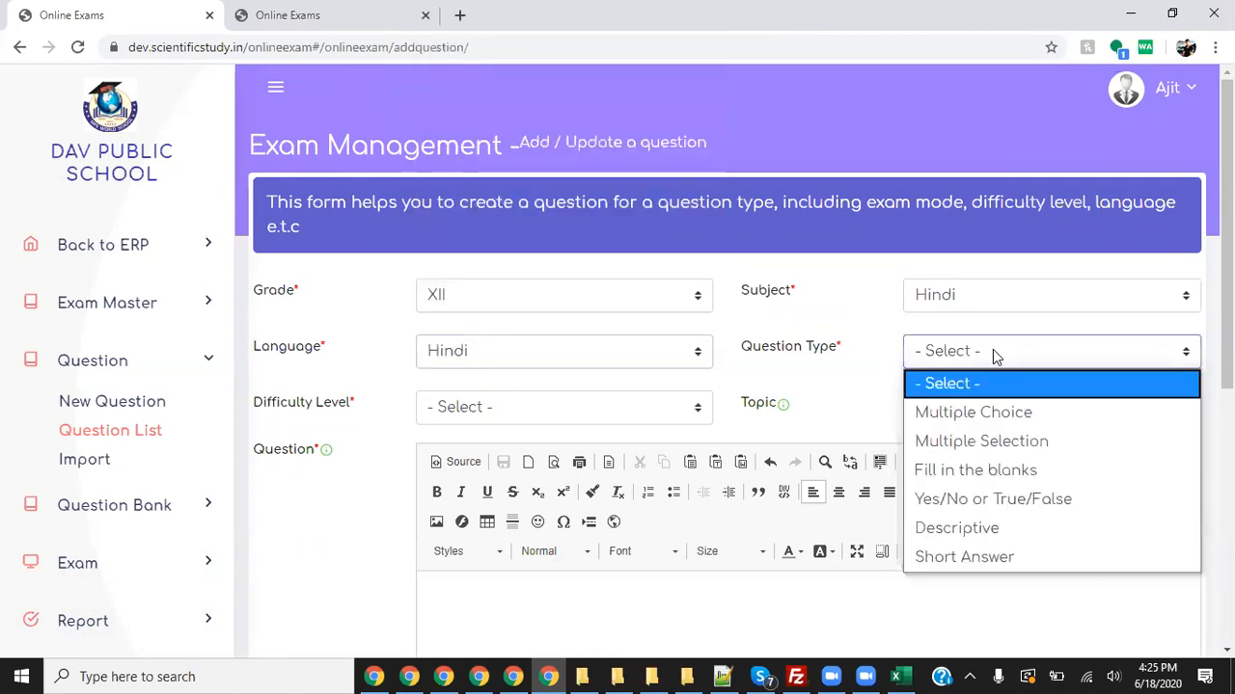
click(1025, 529)
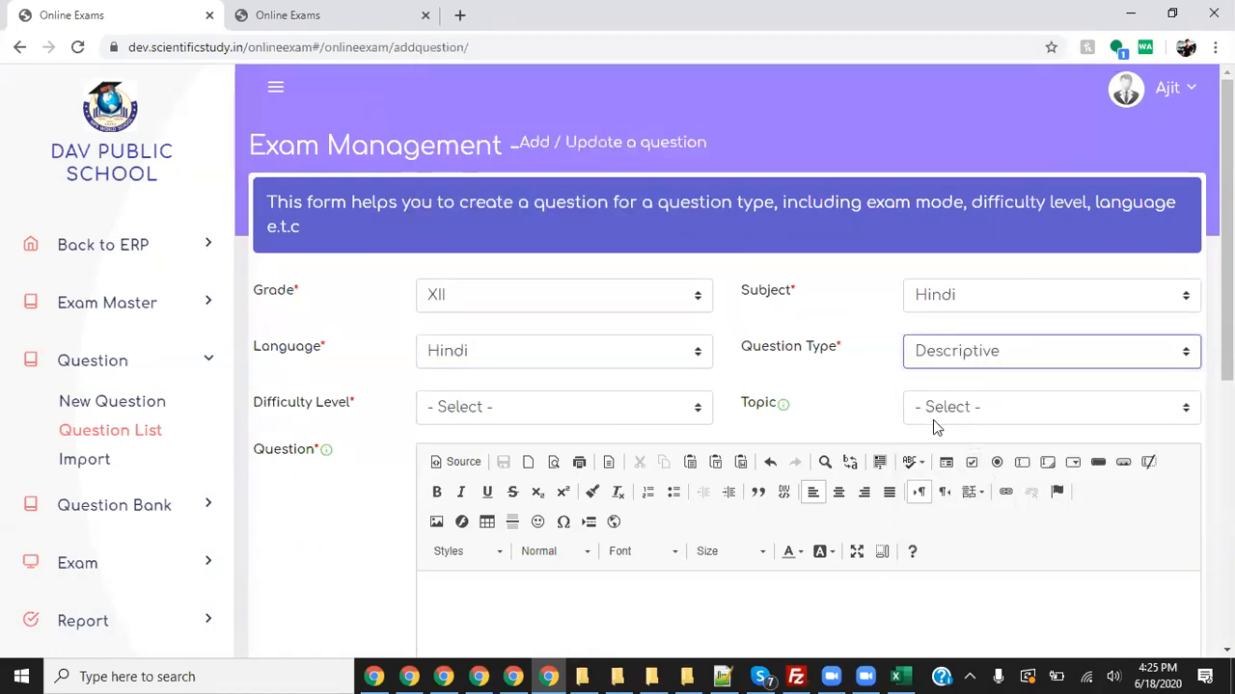
click(639, 410)
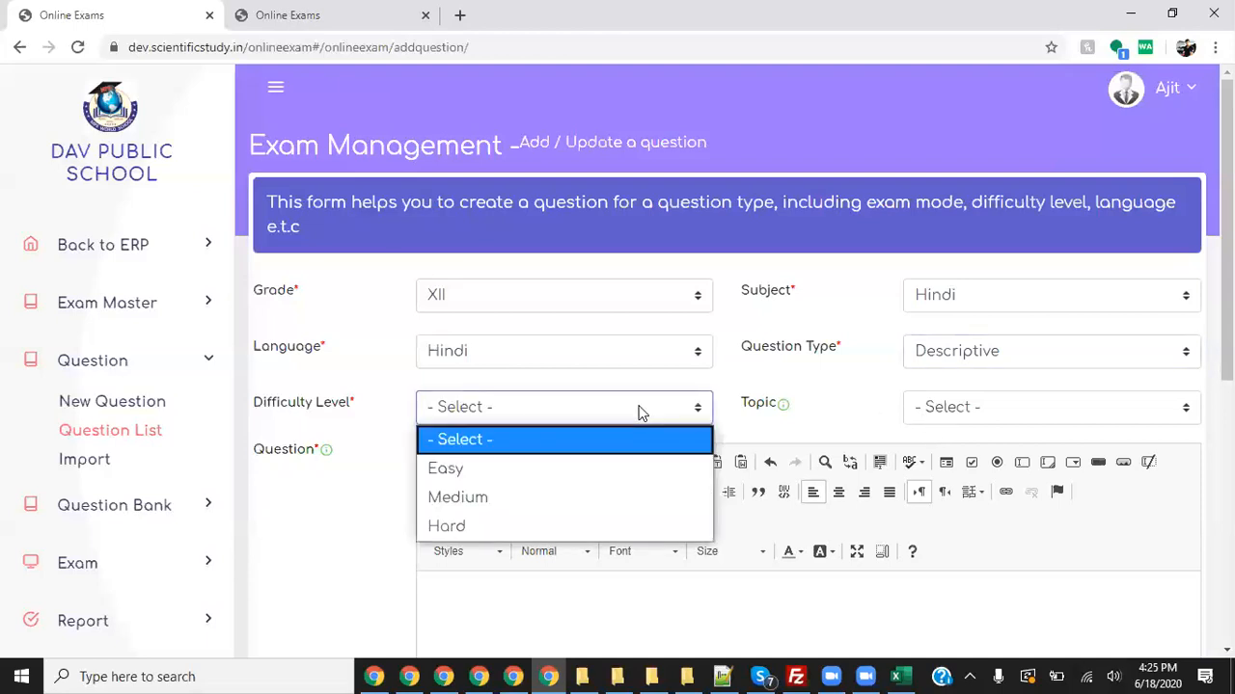
click(556, 468)
click(997, 403)
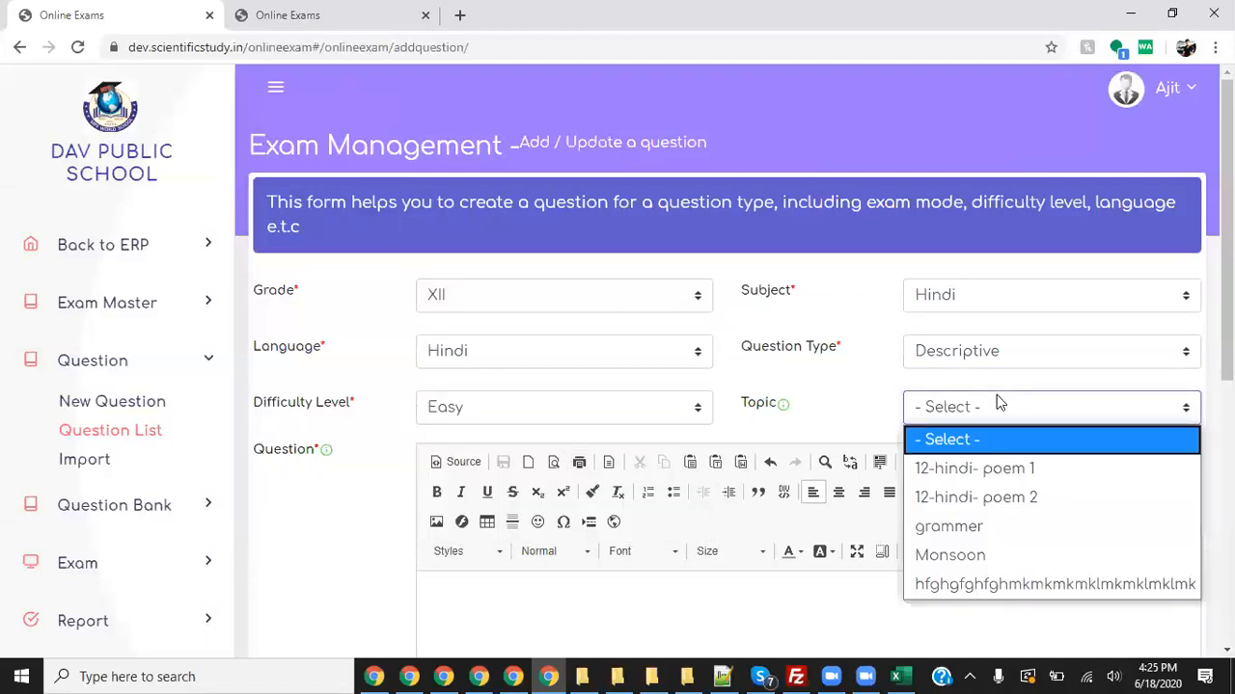
click(1013, 468)
- Enter 'write a paragraph on railways' with mark 5, publish it and save
scroll(647, 475, down, 3)
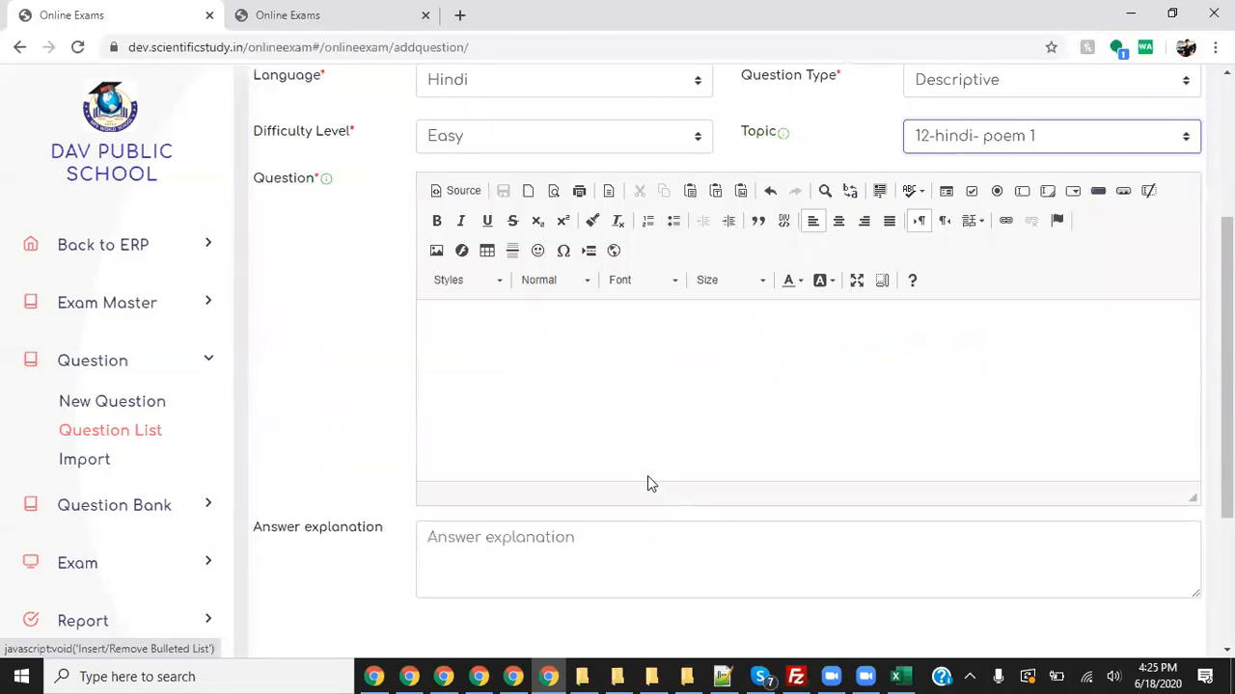
click(597, 350)
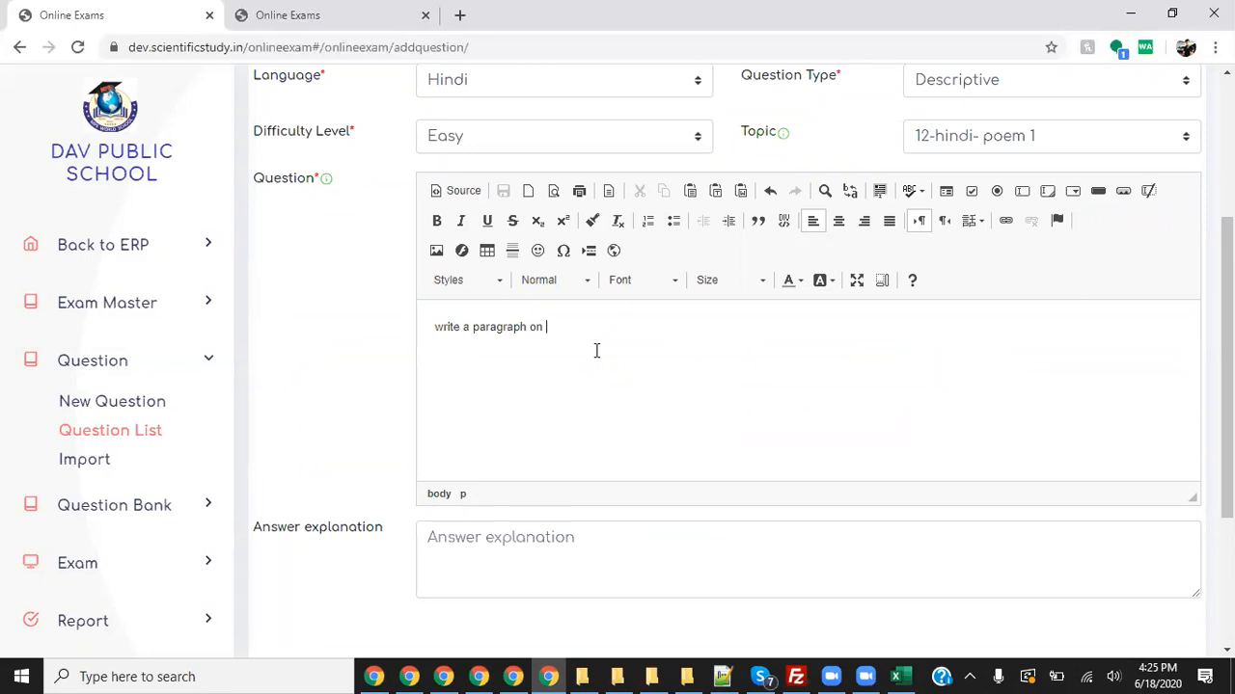
text(lways)
scroll(598, 378, down, 2)
click(562, 363)
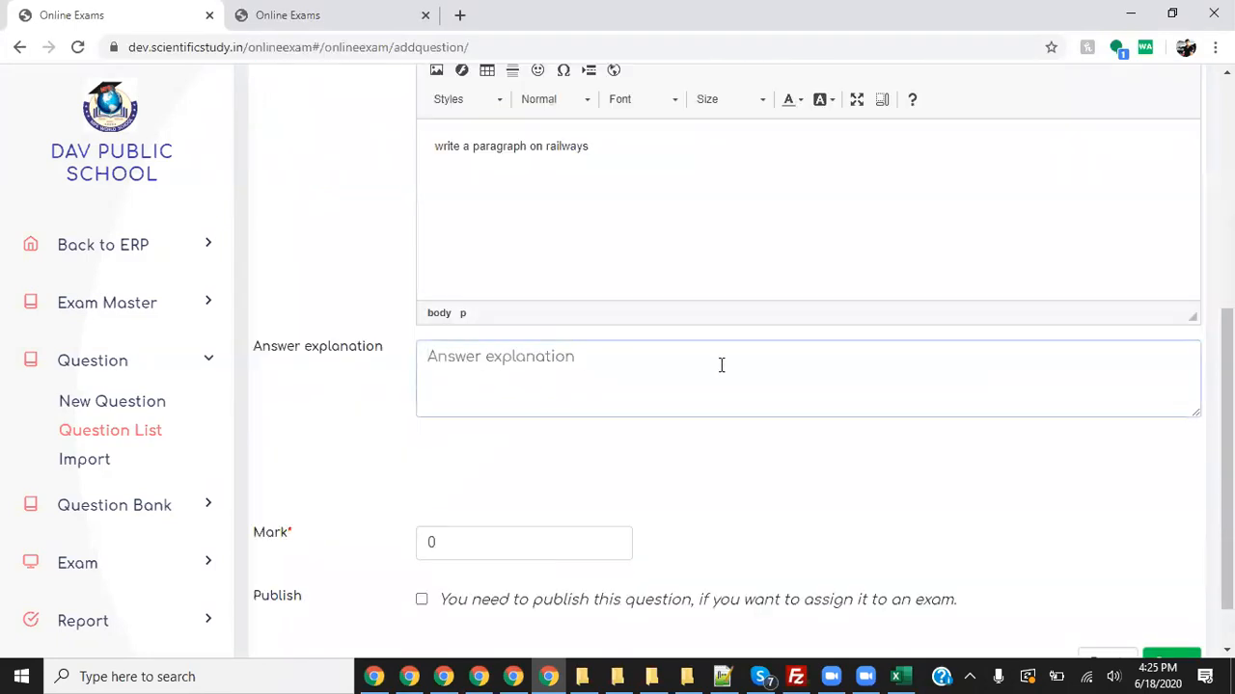
click(511, 543)
key(BackSpace)
text(5)
scroll(470, 530, down, 1)
click(422, 537)
key(Return)
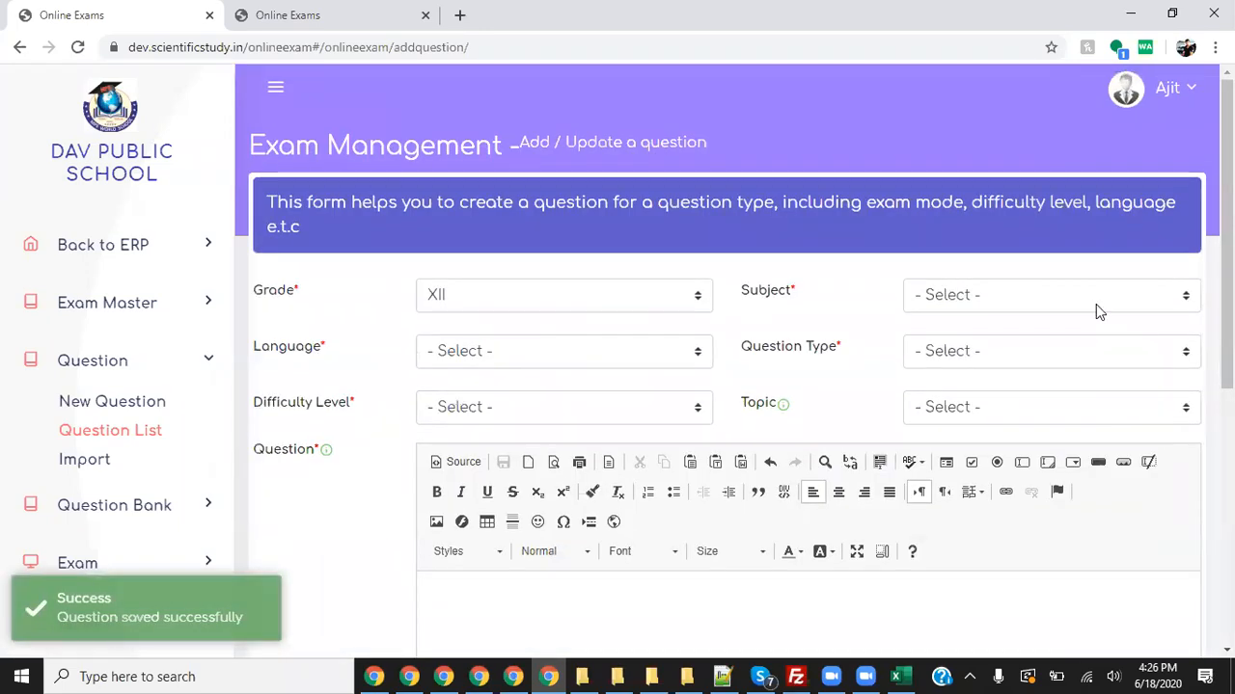
- Classify the question as subject Hindi, language Czech, Short Answer, Easy, topic 12-hindi- poem 1
click(1013, 295)
click(965, 358)
click(542, 351)
click(589, 304)
click(999, 353)
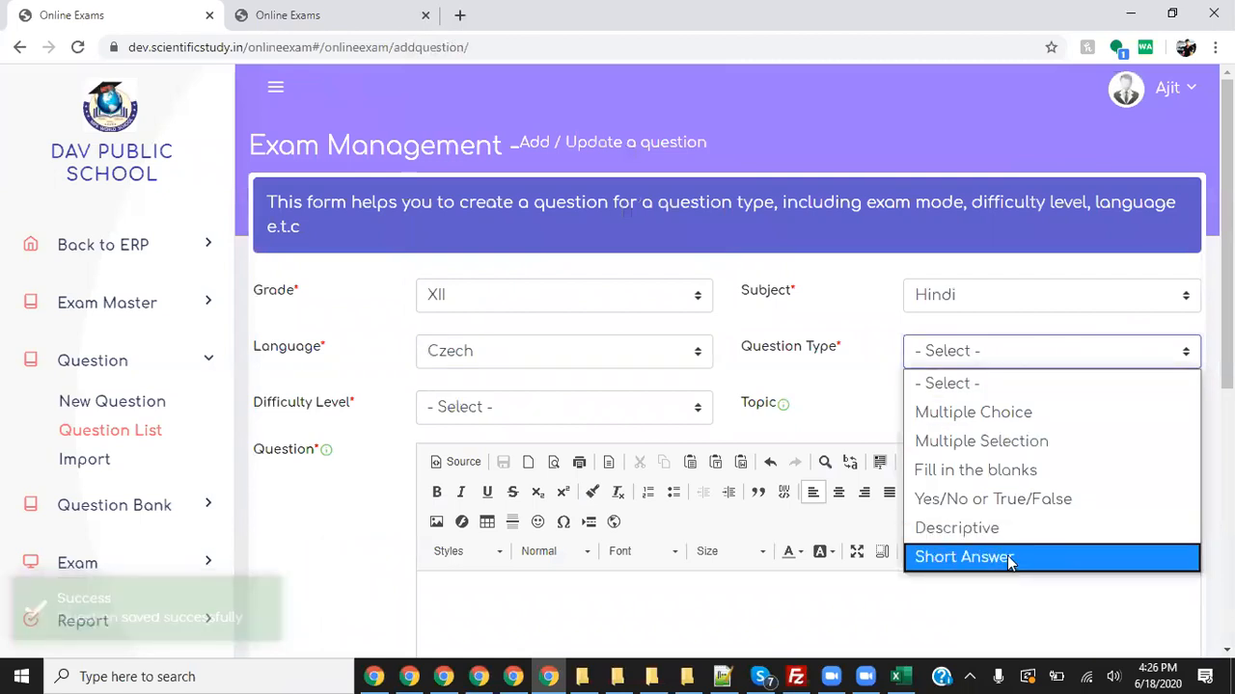
click(1007, 558)
click(516, 411)
click(510, 466)
click(1009, 411)
click(995, 467)
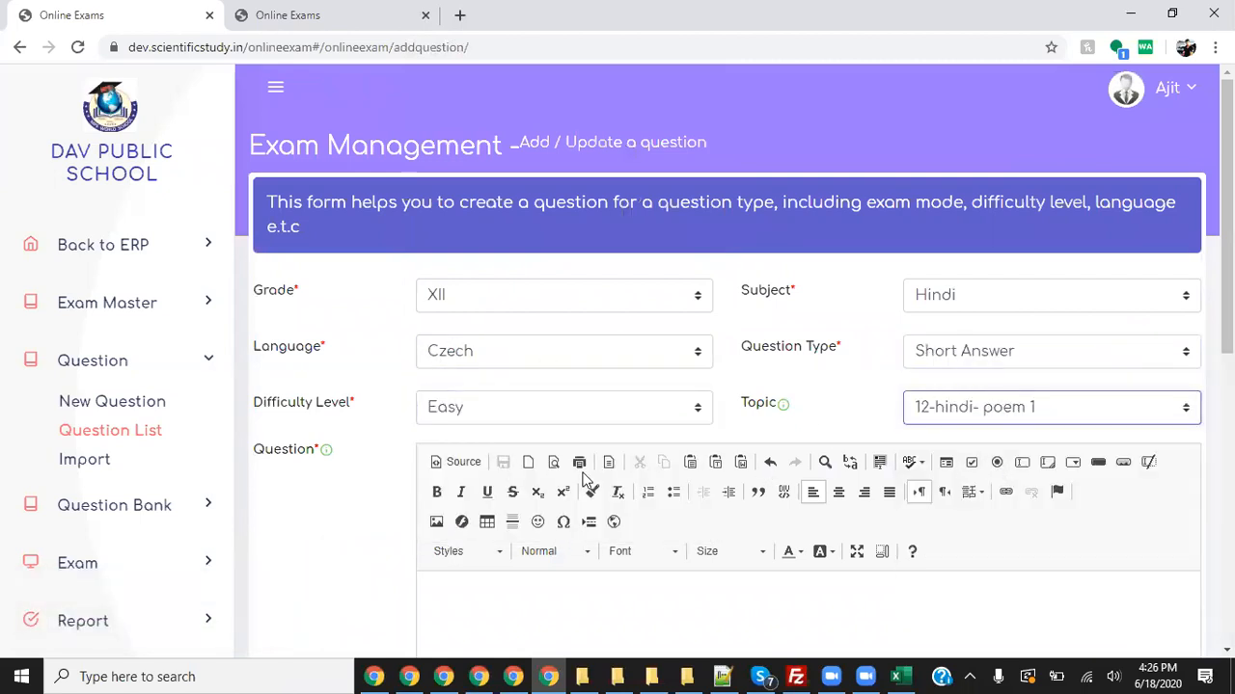
- Type the question 'Who is president of india' and begin the expected answer
scroll(586, 479, down, 4)
click(573, 358)
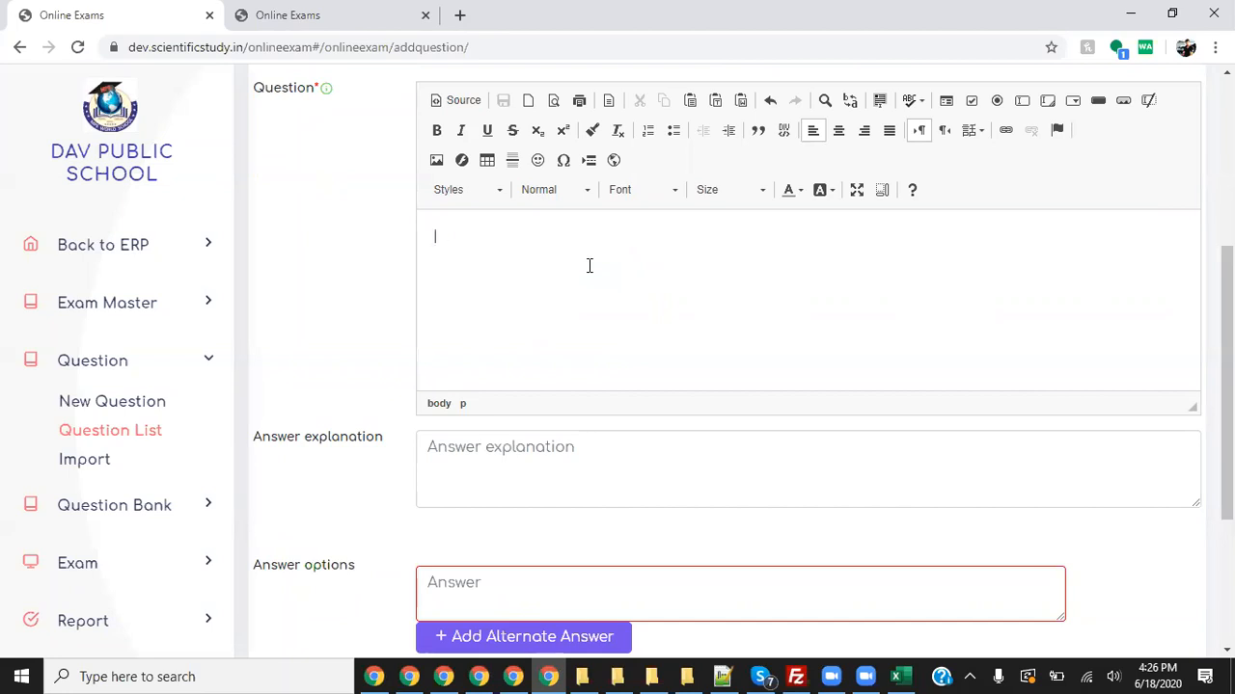
text(Whi)
text(o is )
text(president of india)
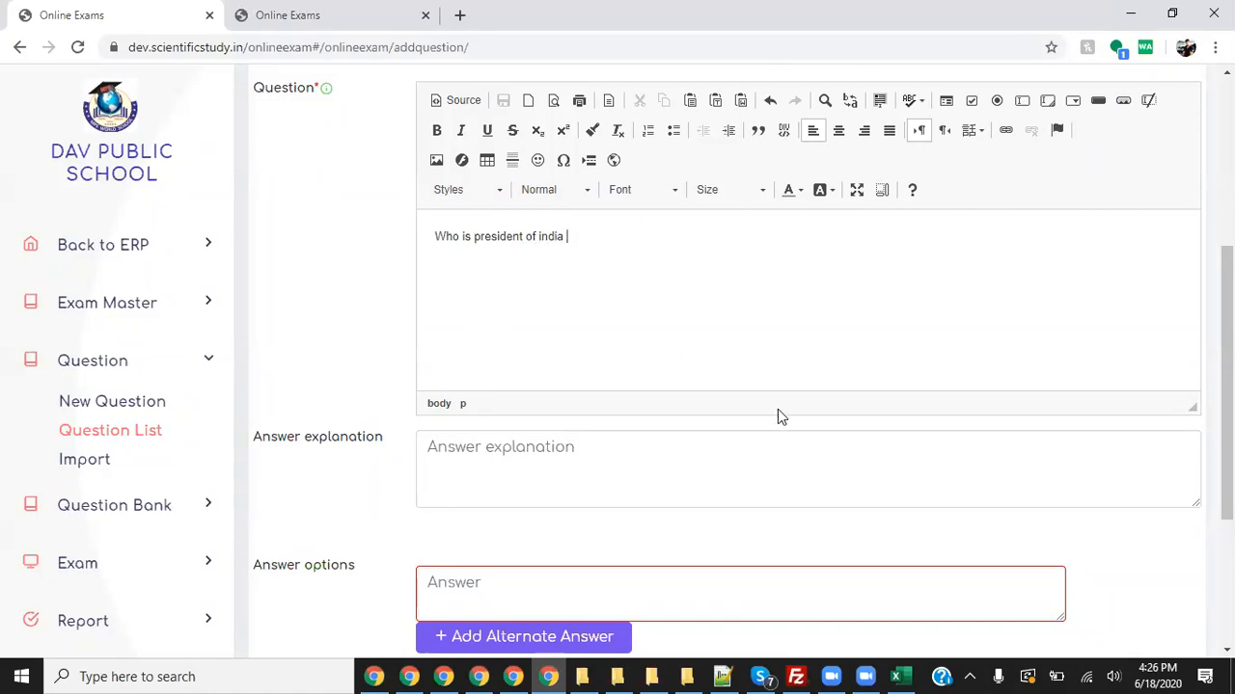
scroll(781, 415, down, 2)
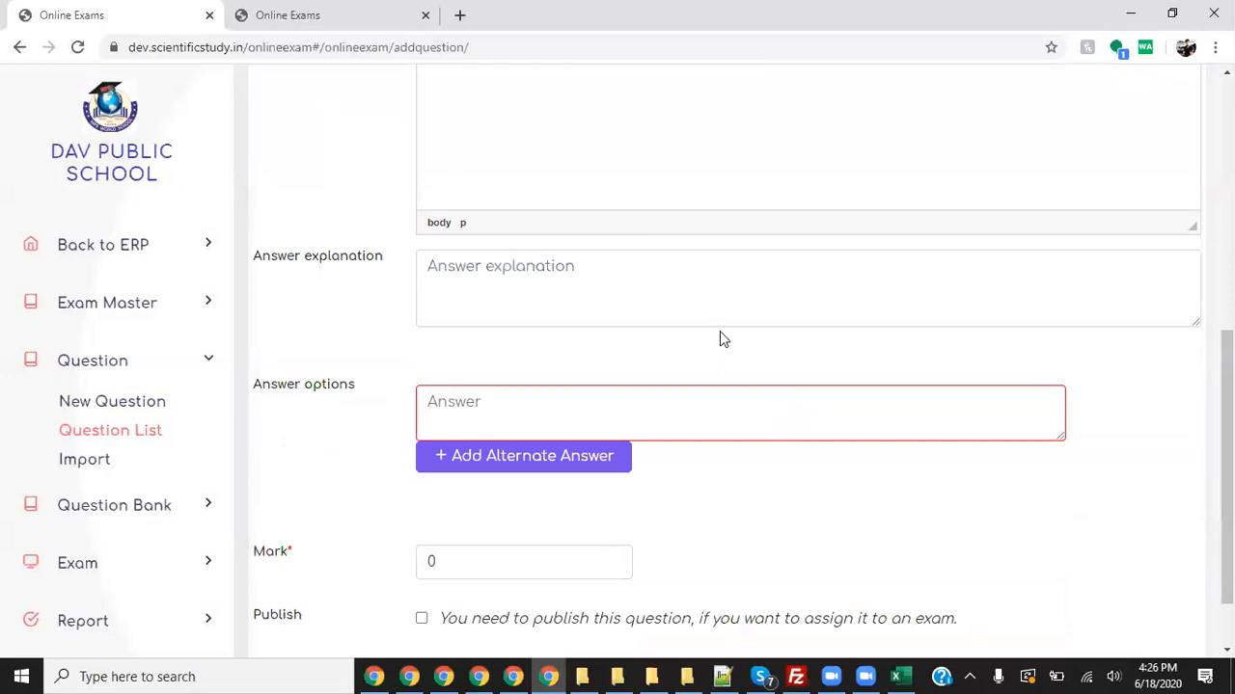
click(598, 416)
text(Ram)
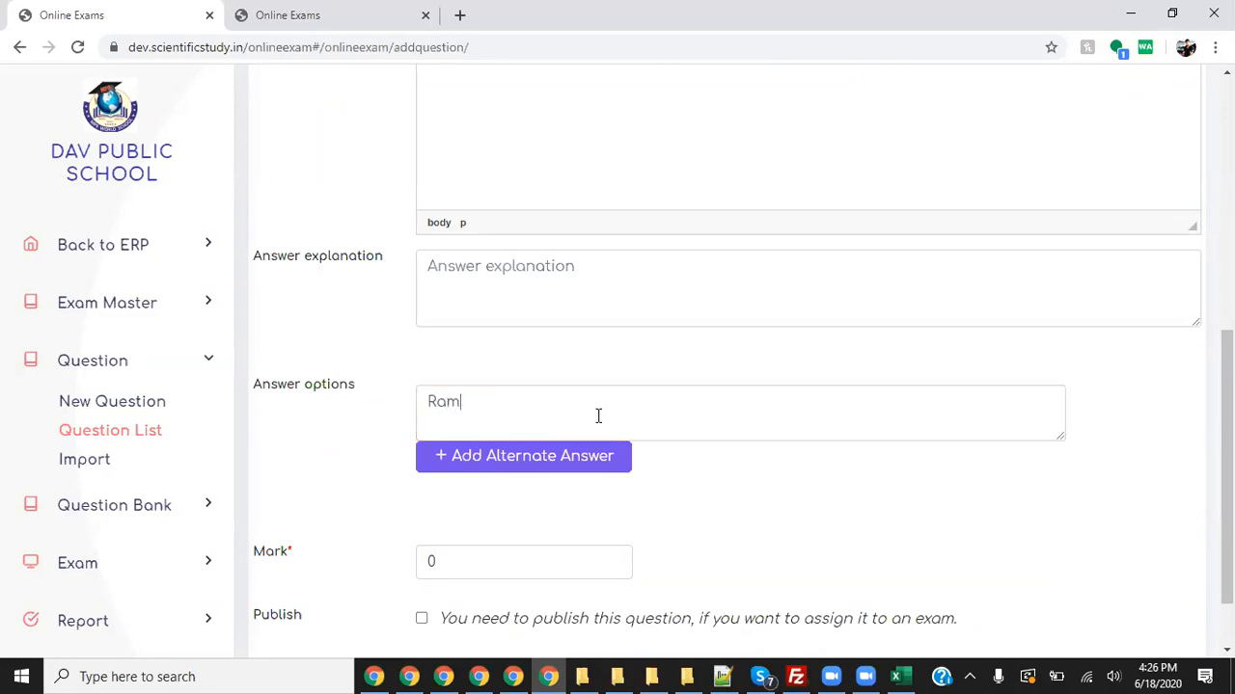
text(Mr.)
- Set the mark to 1, publish, complete the answer with the president's name, and save
scroll(607, 417, down, 1)
click(496, 480)
key(BackSpace)
text(1)
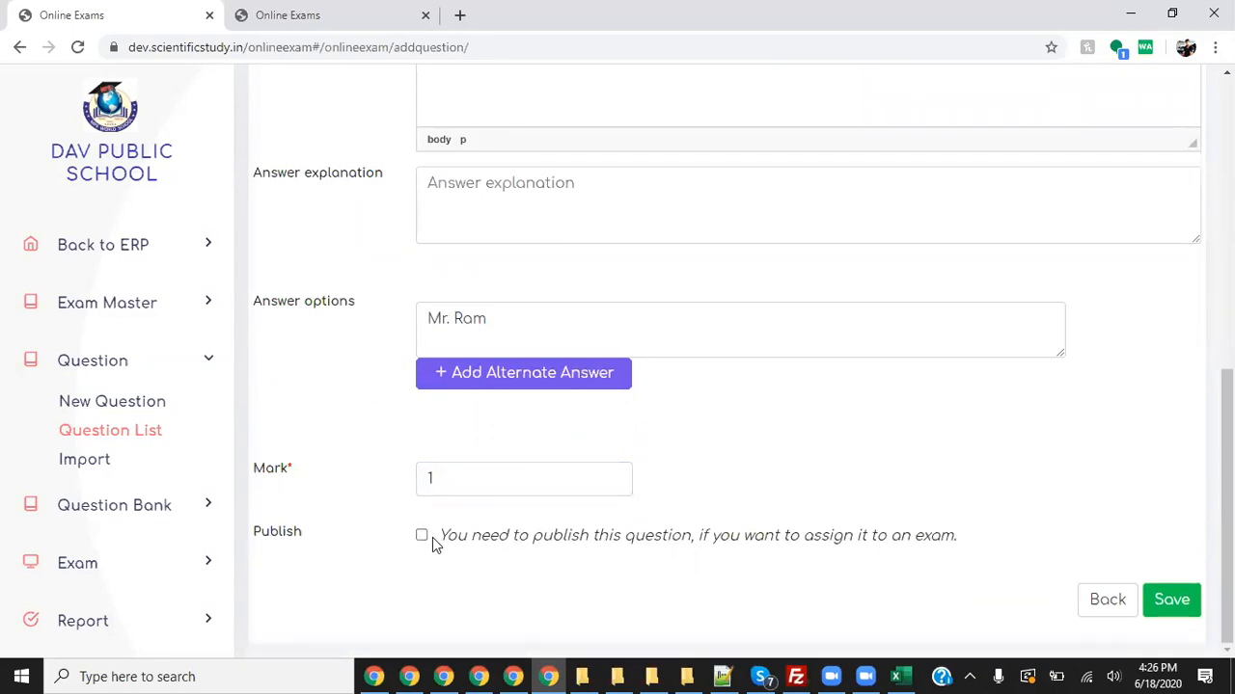
click(423, 535)
click(520, 329)
text(Mr. Ramgovind)
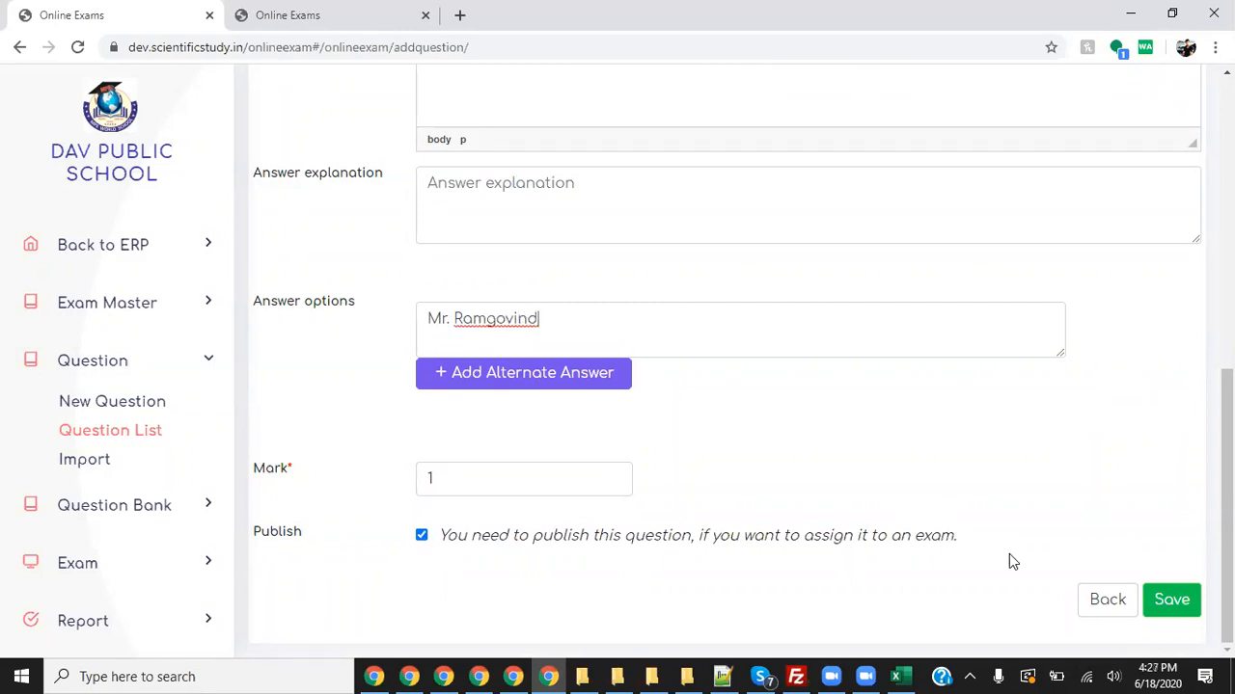
click(1164, 600)
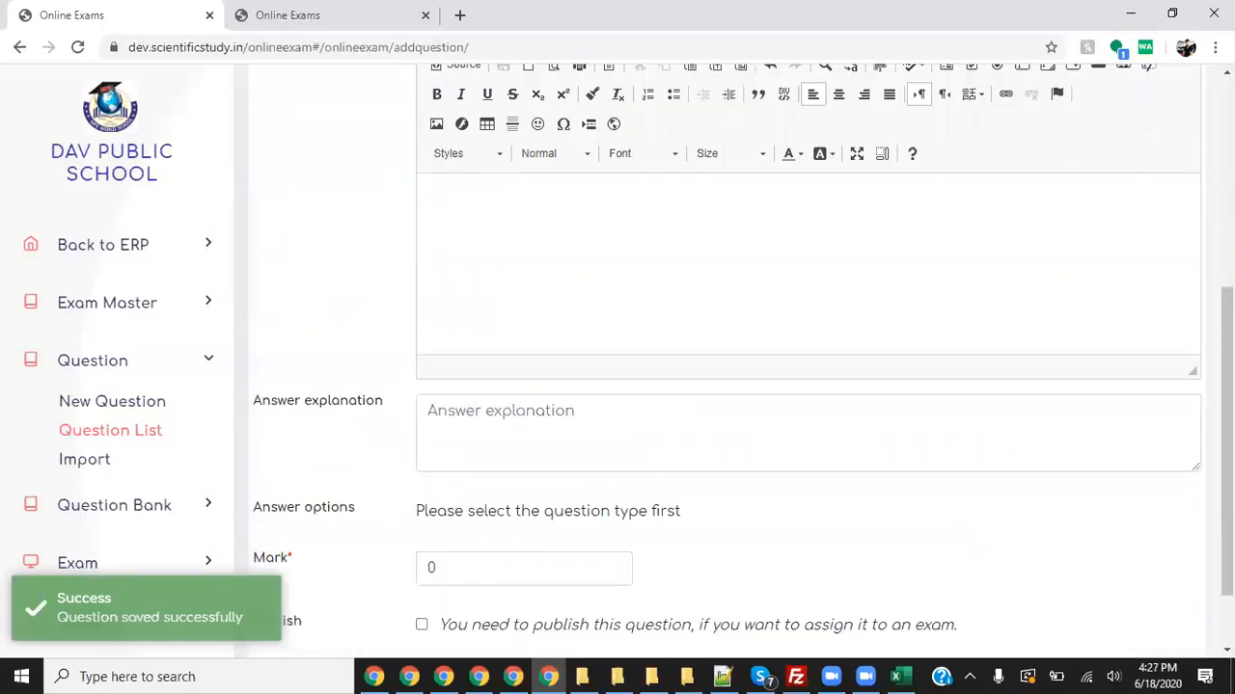
- Show the list of all questions filtered to grade XII
click(118, 431)
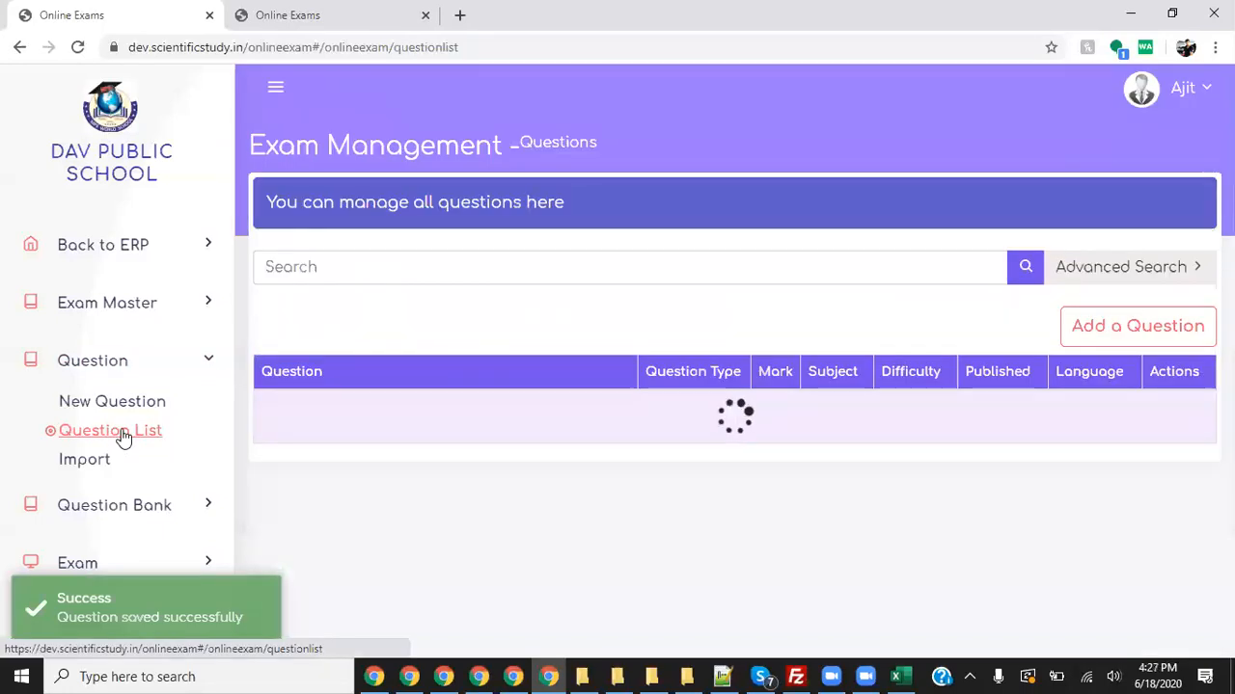
click(1146, 272)
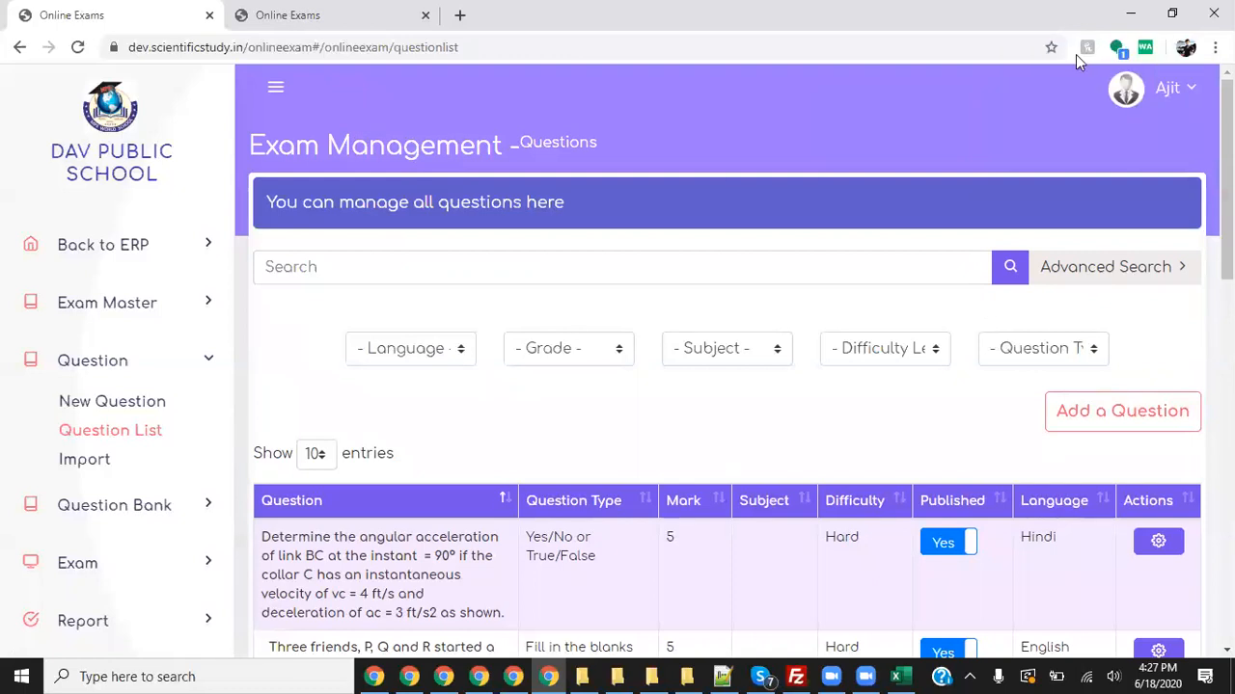
scroll(720, 262, down, 1)
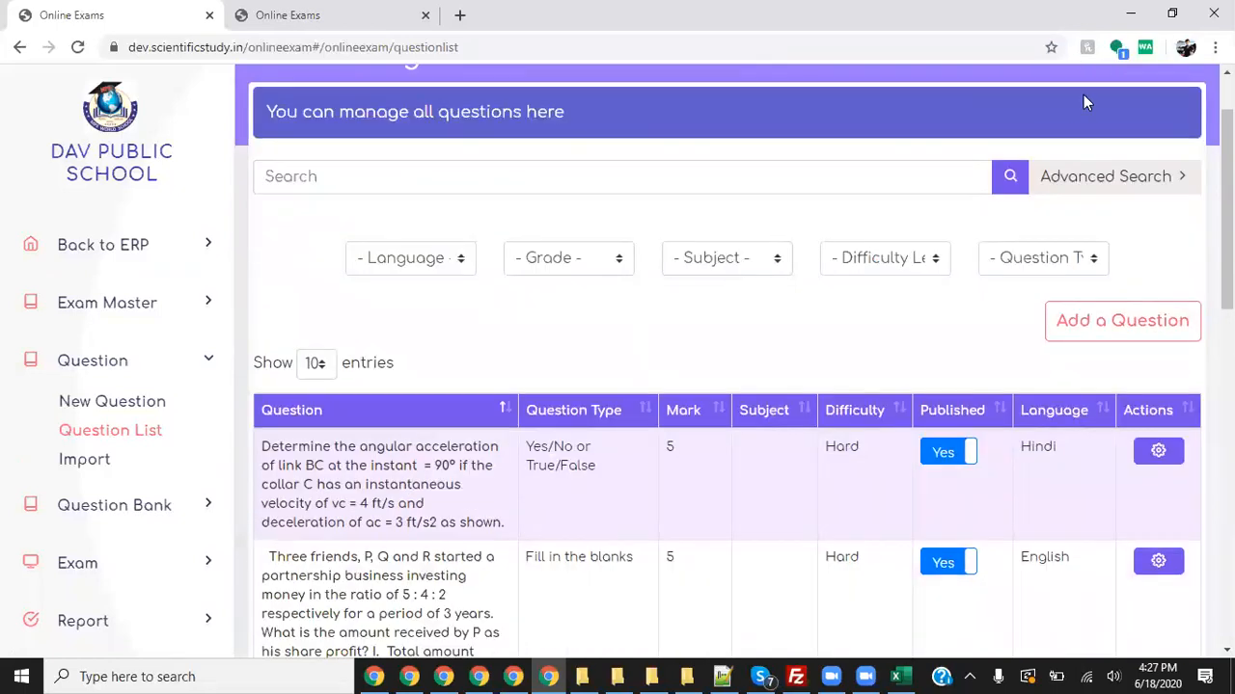
click(468, 270)
click(461, 259)
click(568, 258)
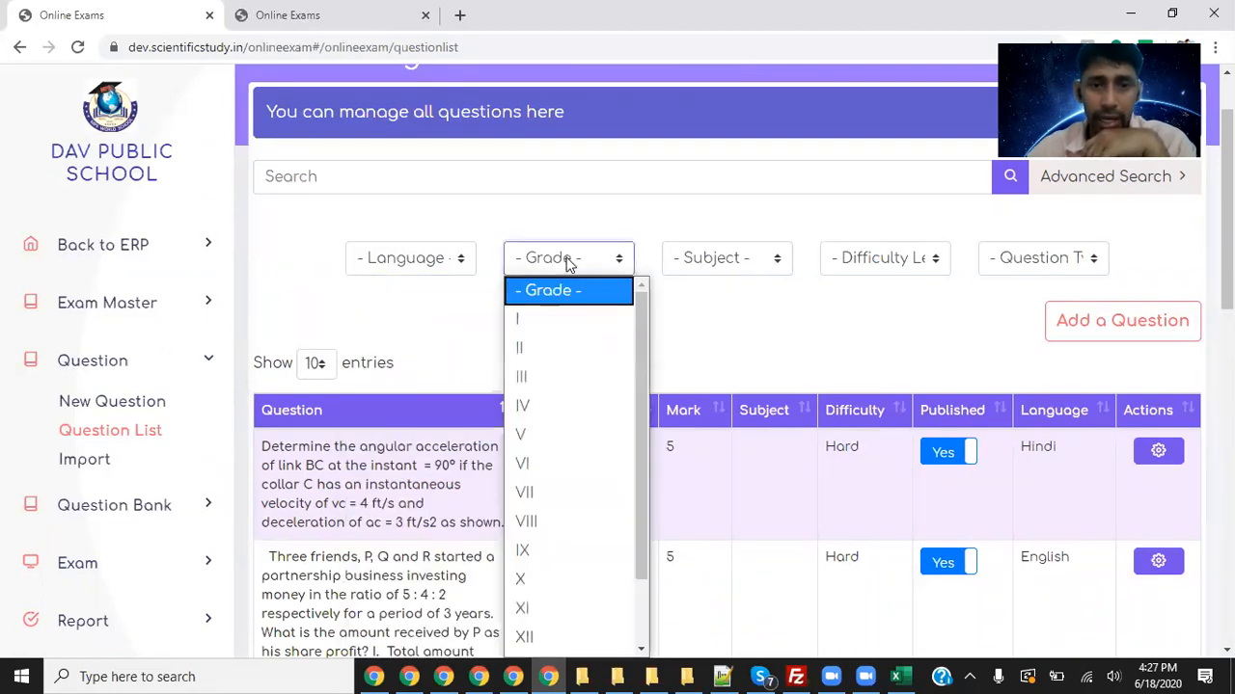
scroll(588, 367, down, 1)
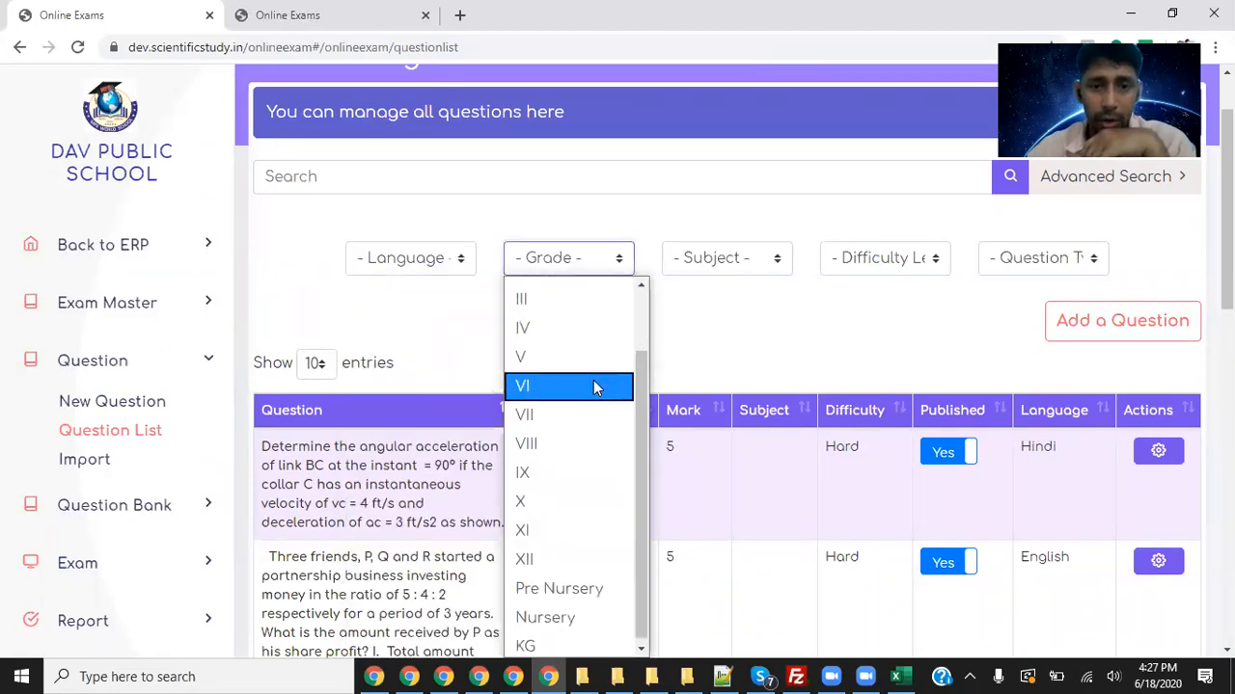
click(566, 556)
- Narrow the list to subject Hindi, then go to the Import Question page
click(727, 258)
click(732, 320)
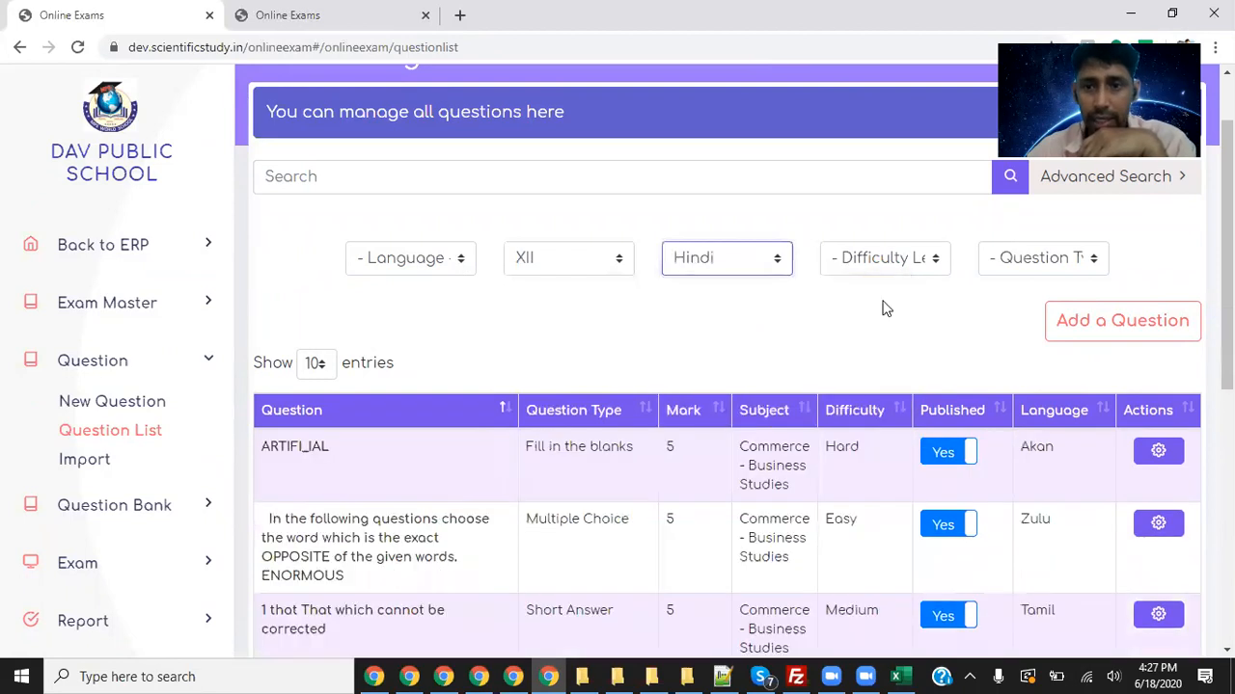
scroll(916, 311, down, 3)
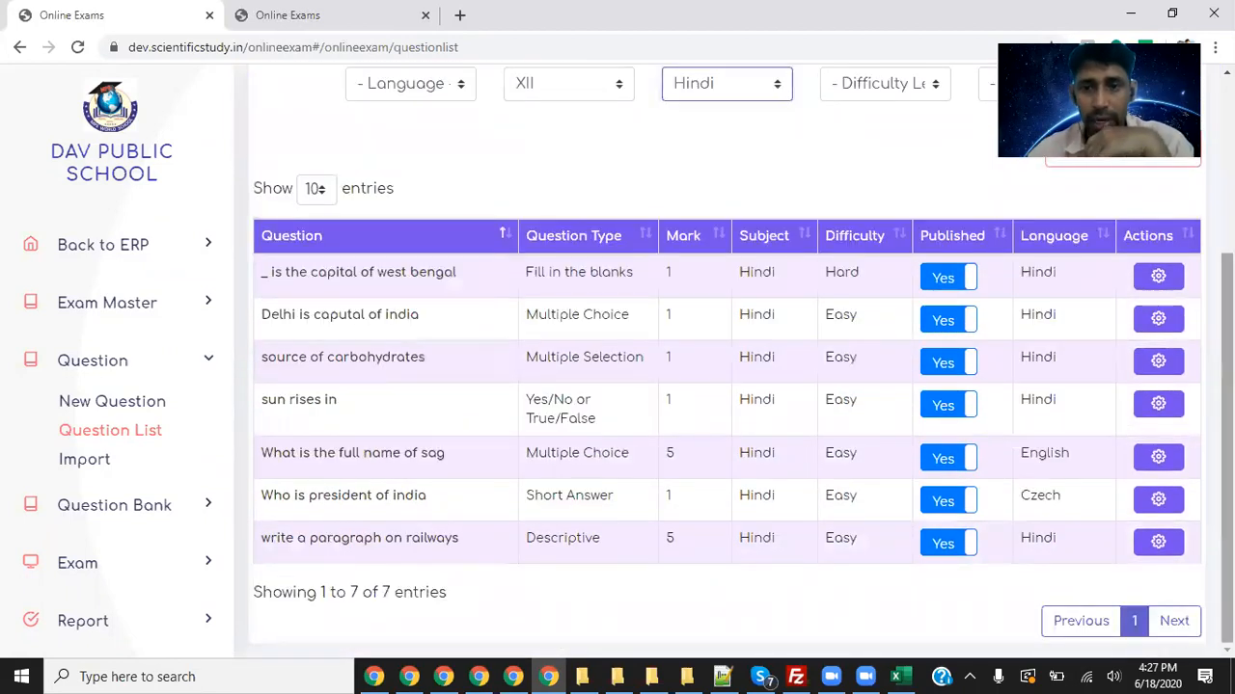
drag(276, 273, 328, 289)
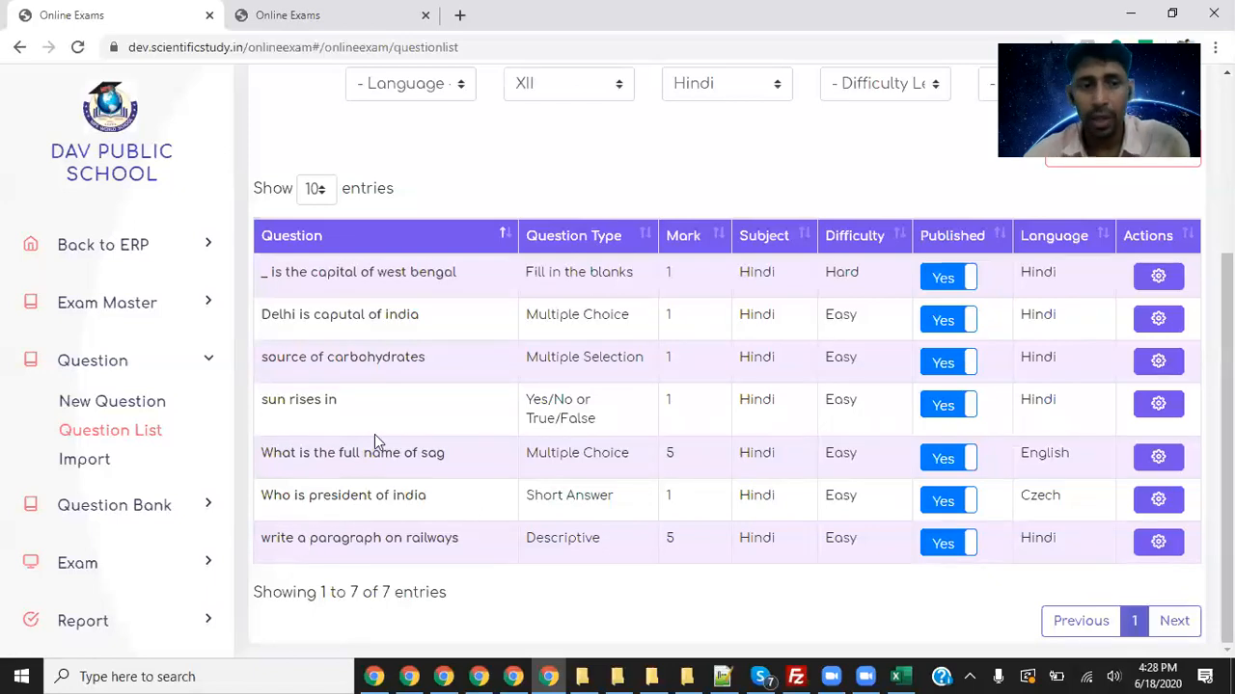
click(92, 469)
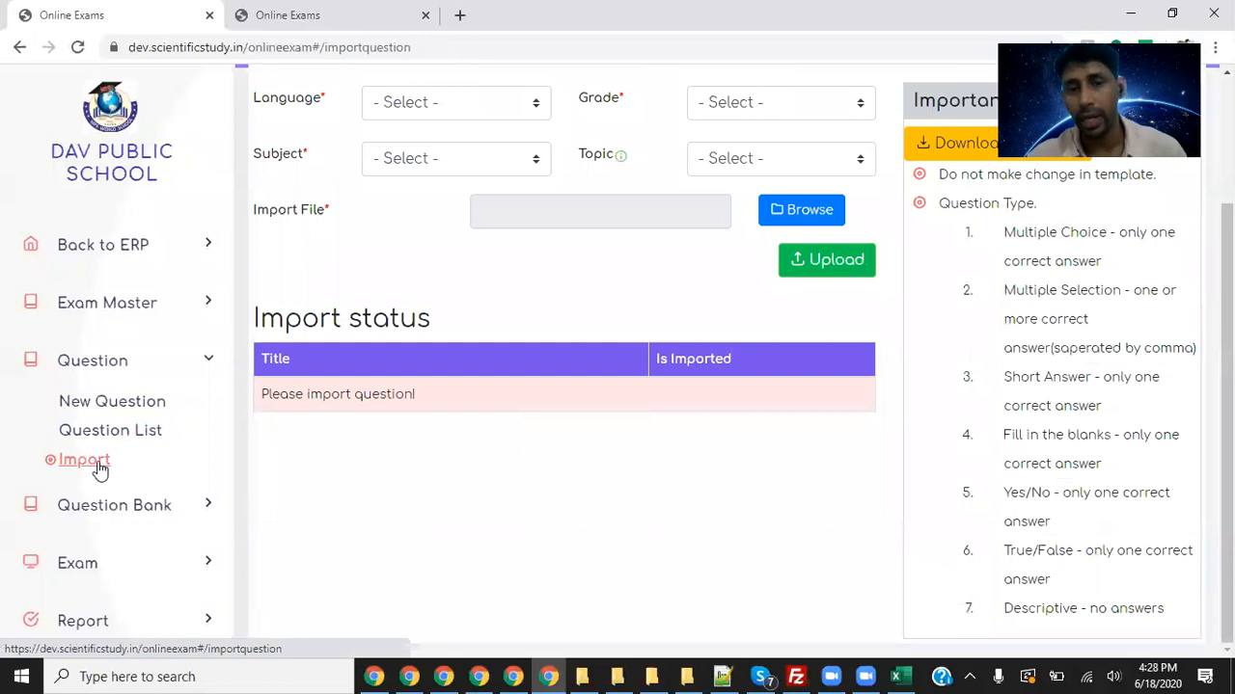
- Browse the question bank list, then expand the Exam menu to show New Exam and Exam List
click(166, 509)
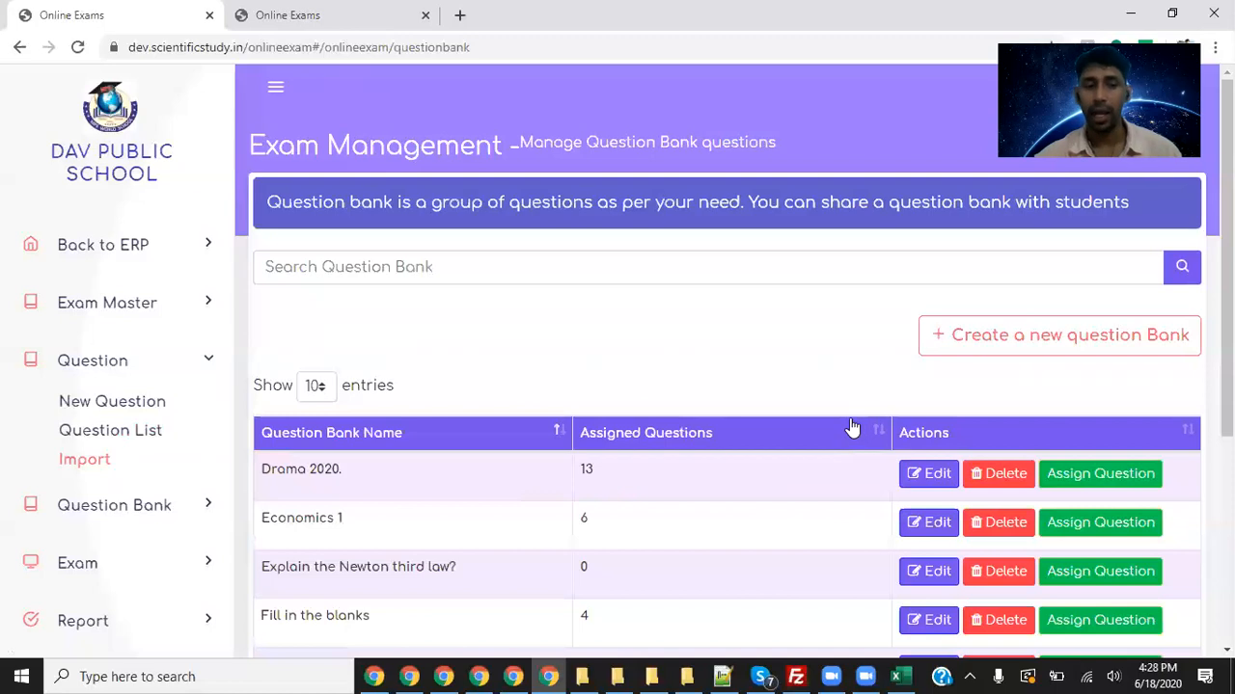
scroll(634, 434, down, 2)
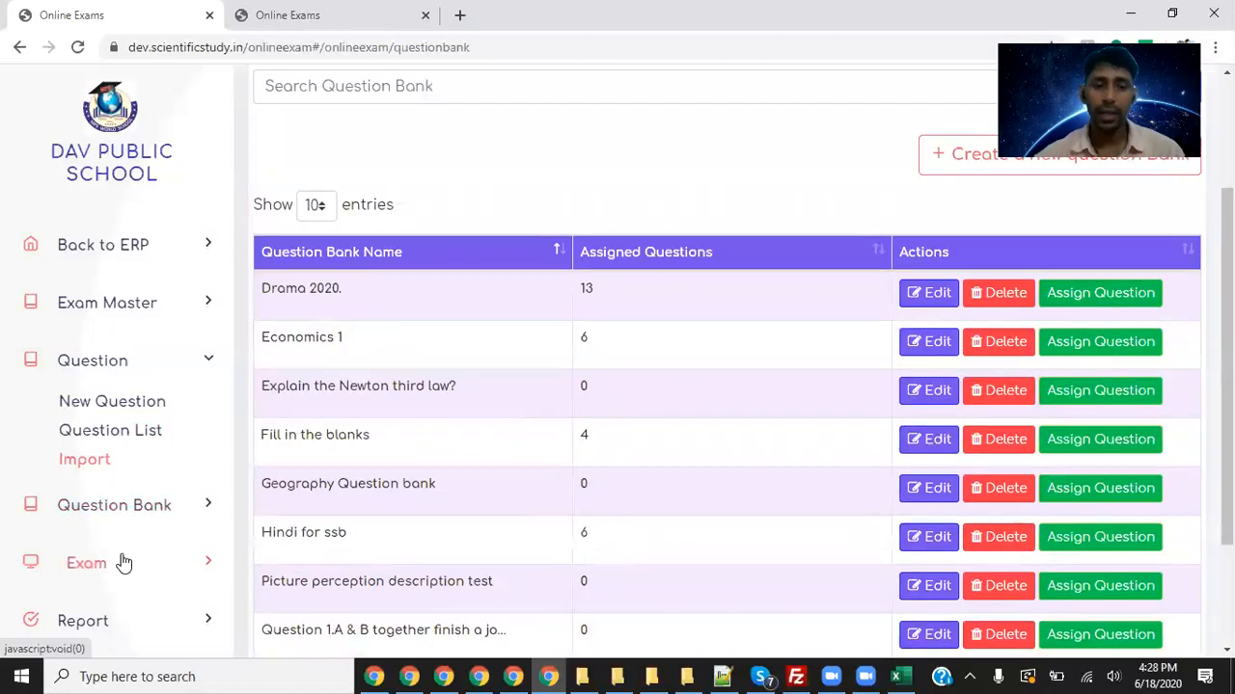
click(127, 568)
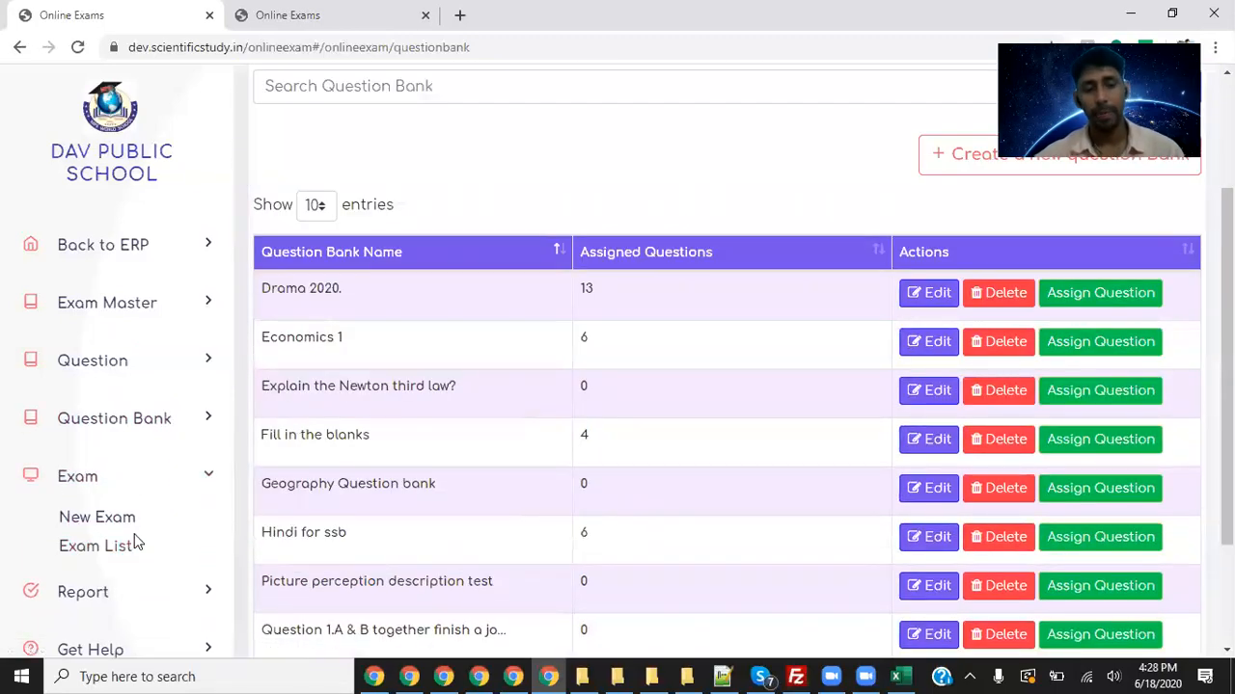
- Start a new Test Exam named 'Exam -hindi - 12th - 2nd se, test'
click(130, 526)
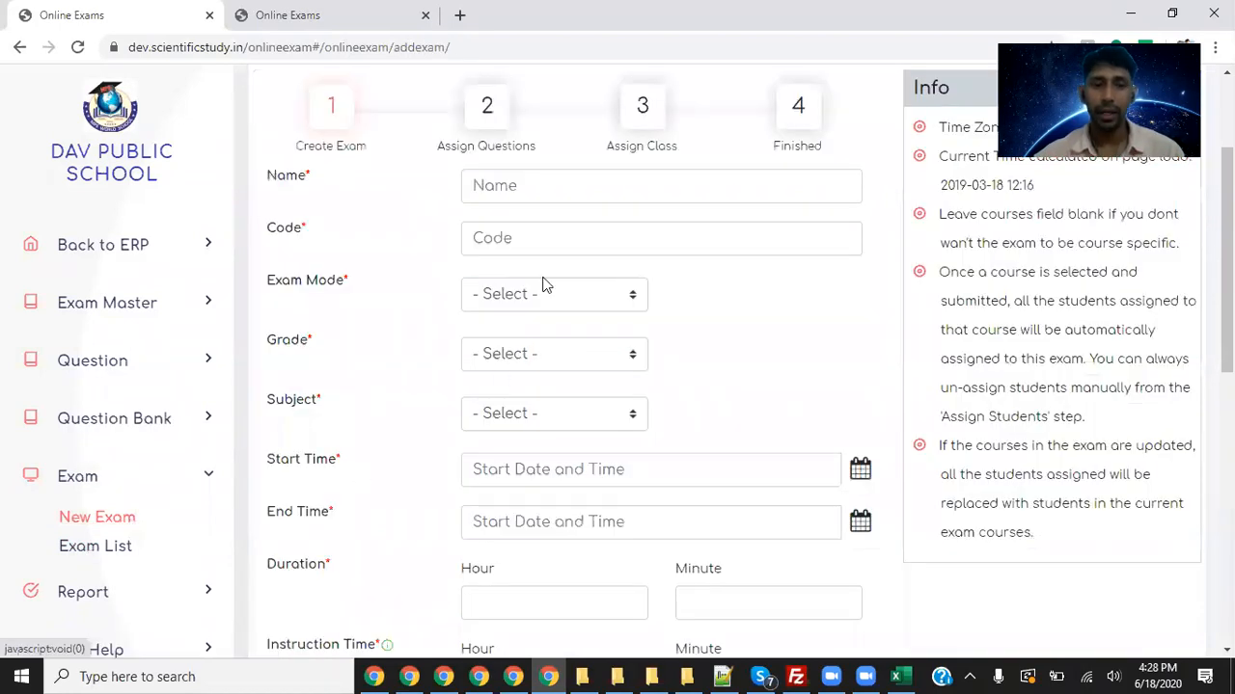
click(533, 190)
text(Ex)
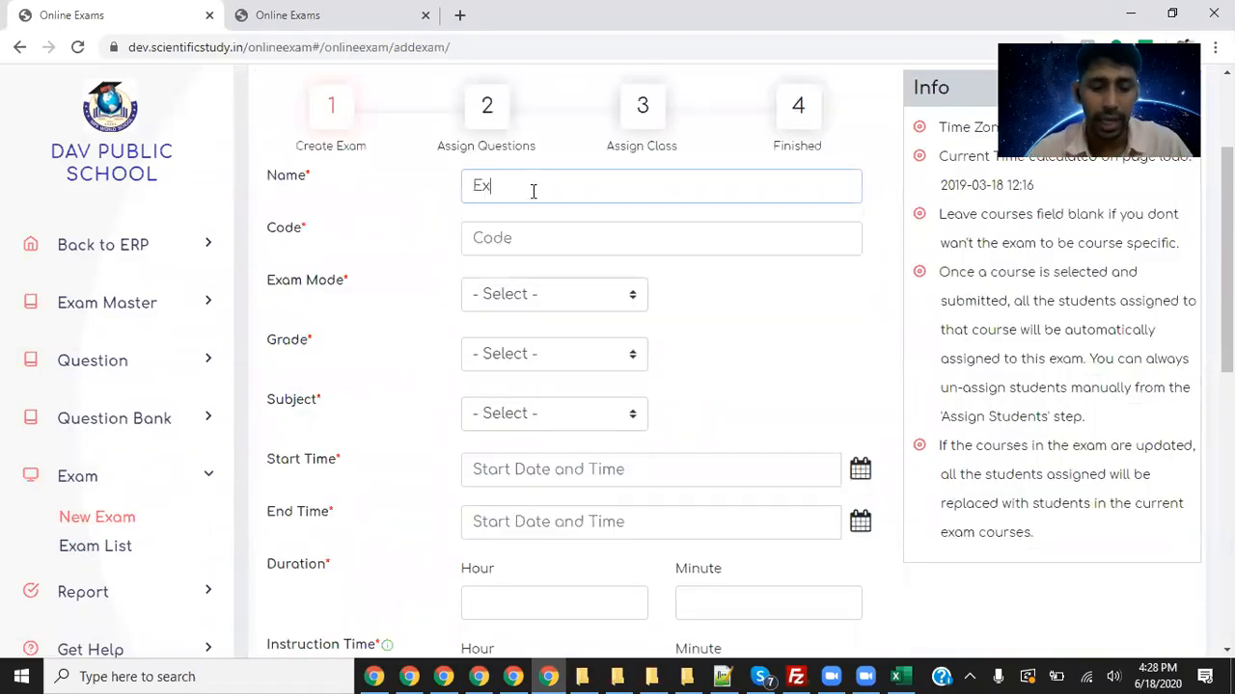
text(am -practice)
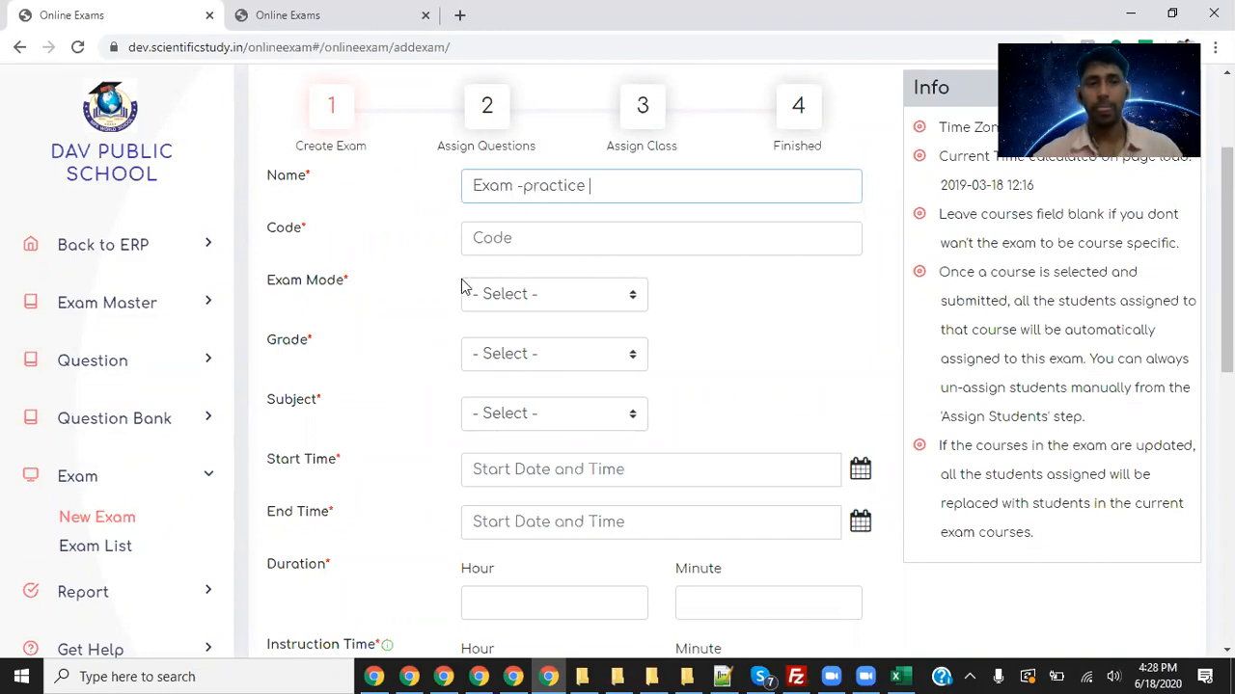
click(536, 293)
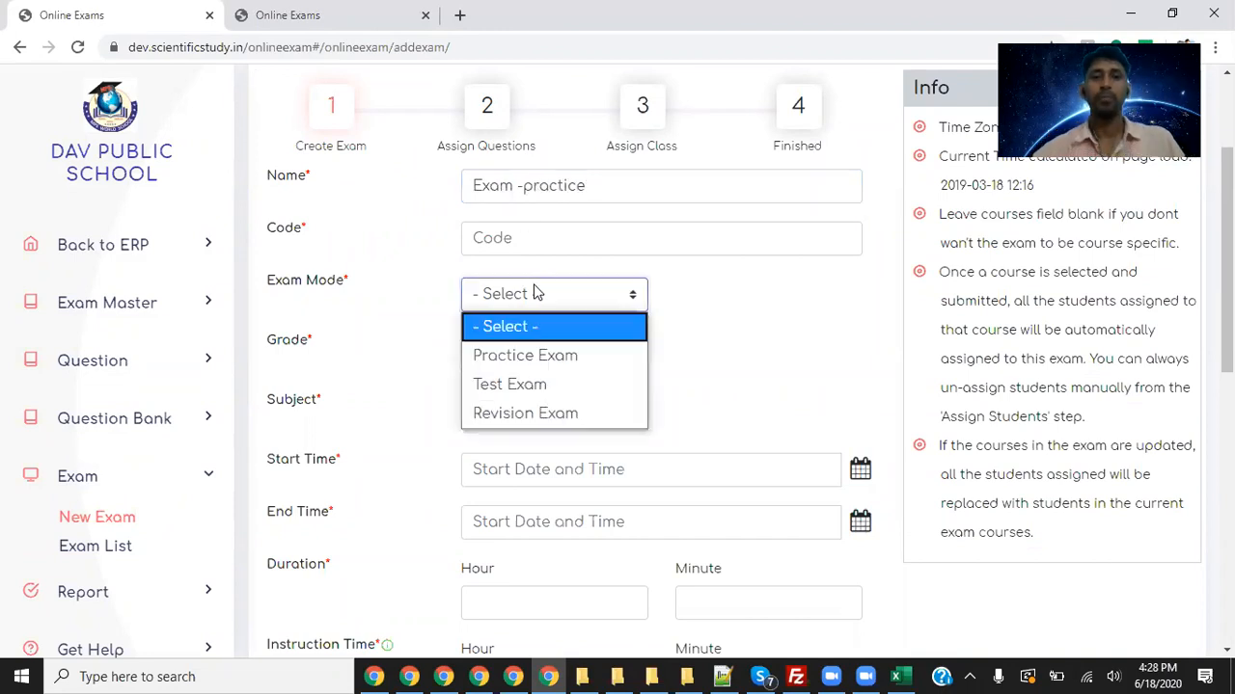
click(564, 384)
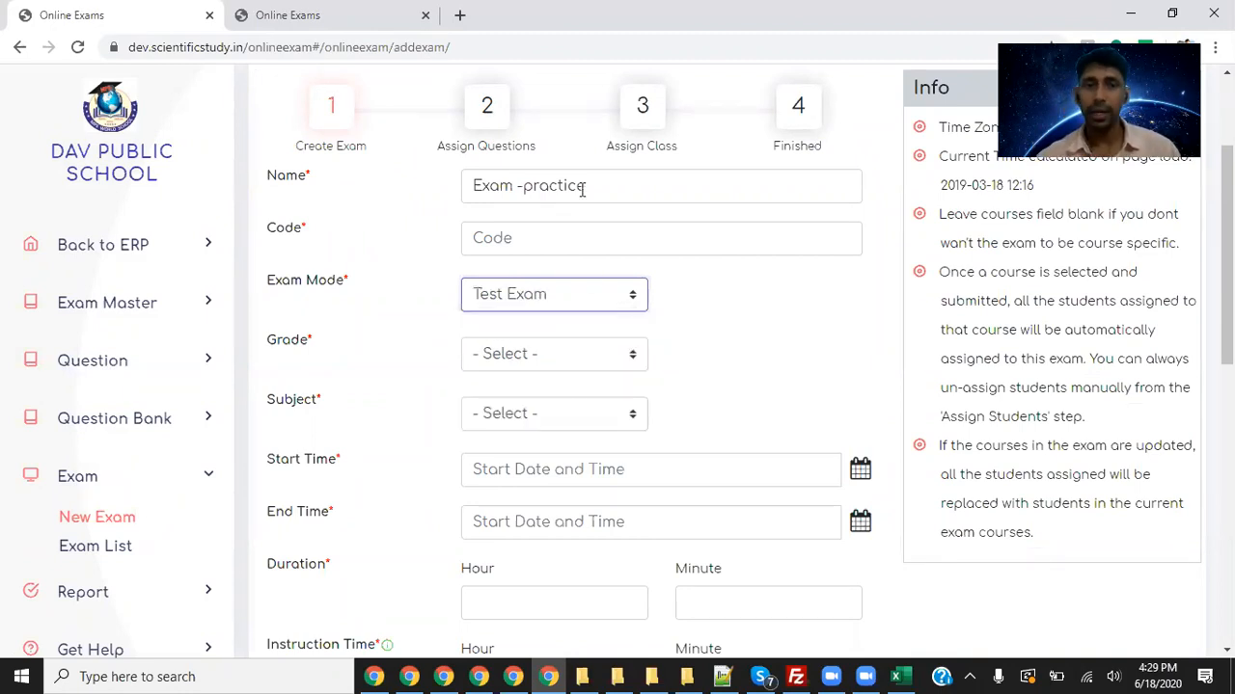
click(577, 232)
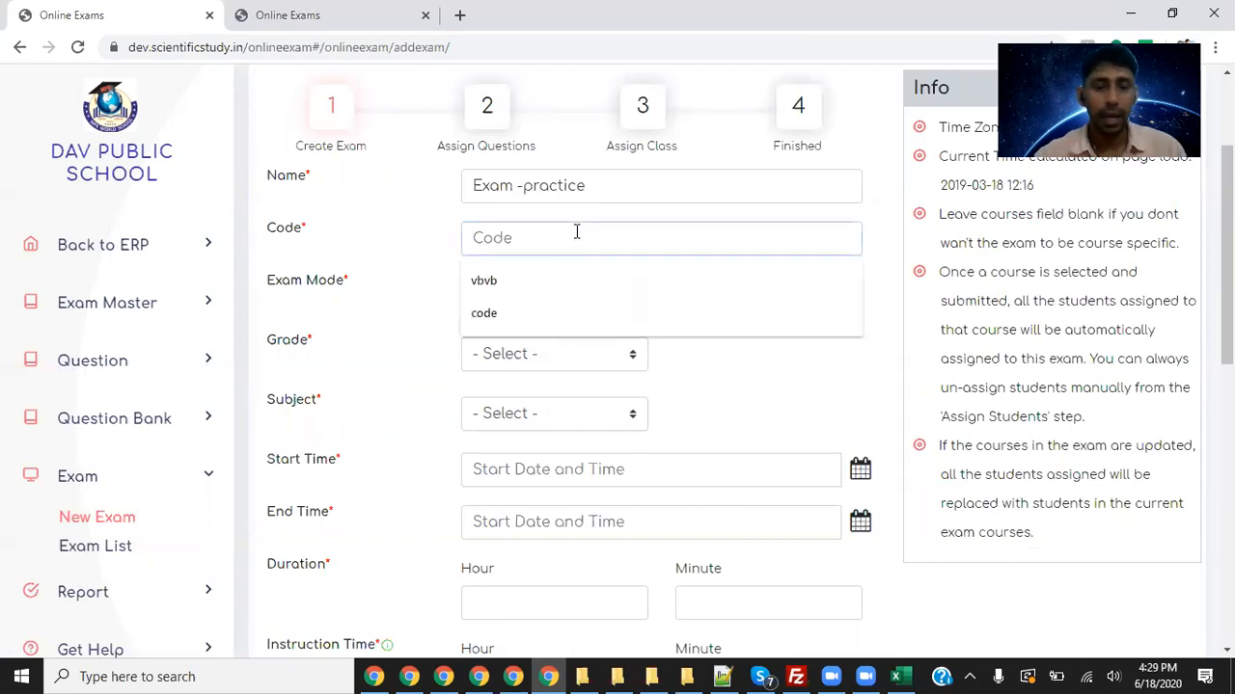
double_click(565, 185)
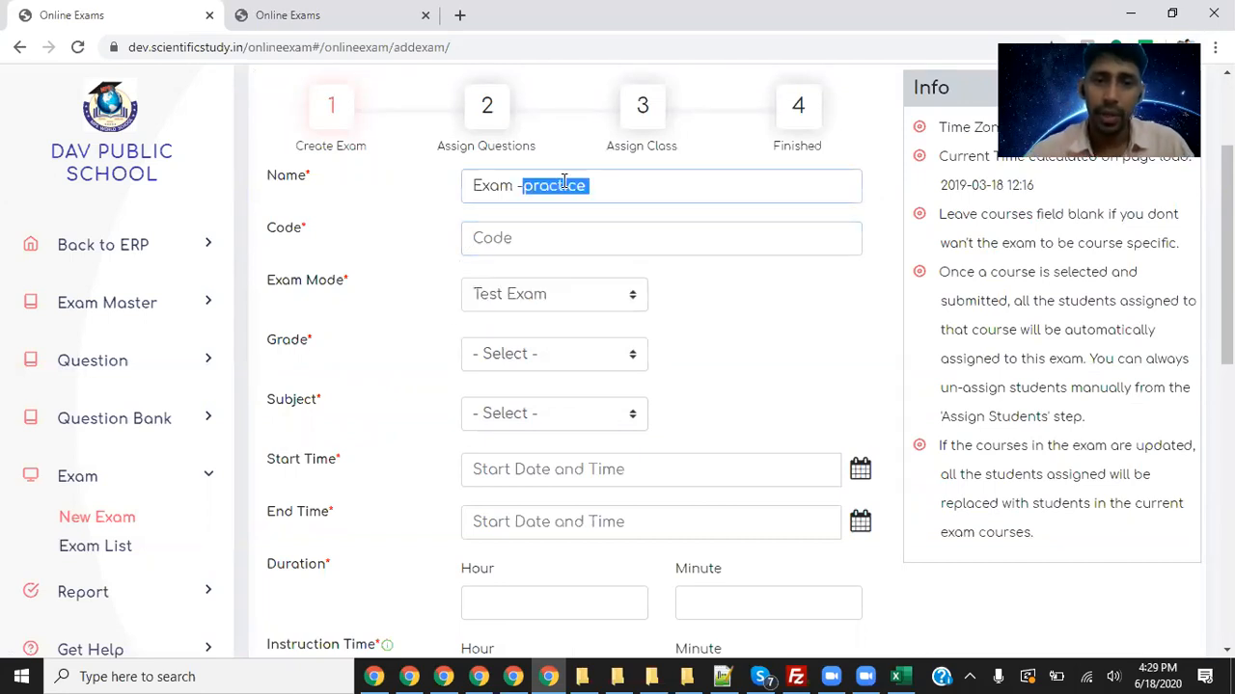
text(hindi)
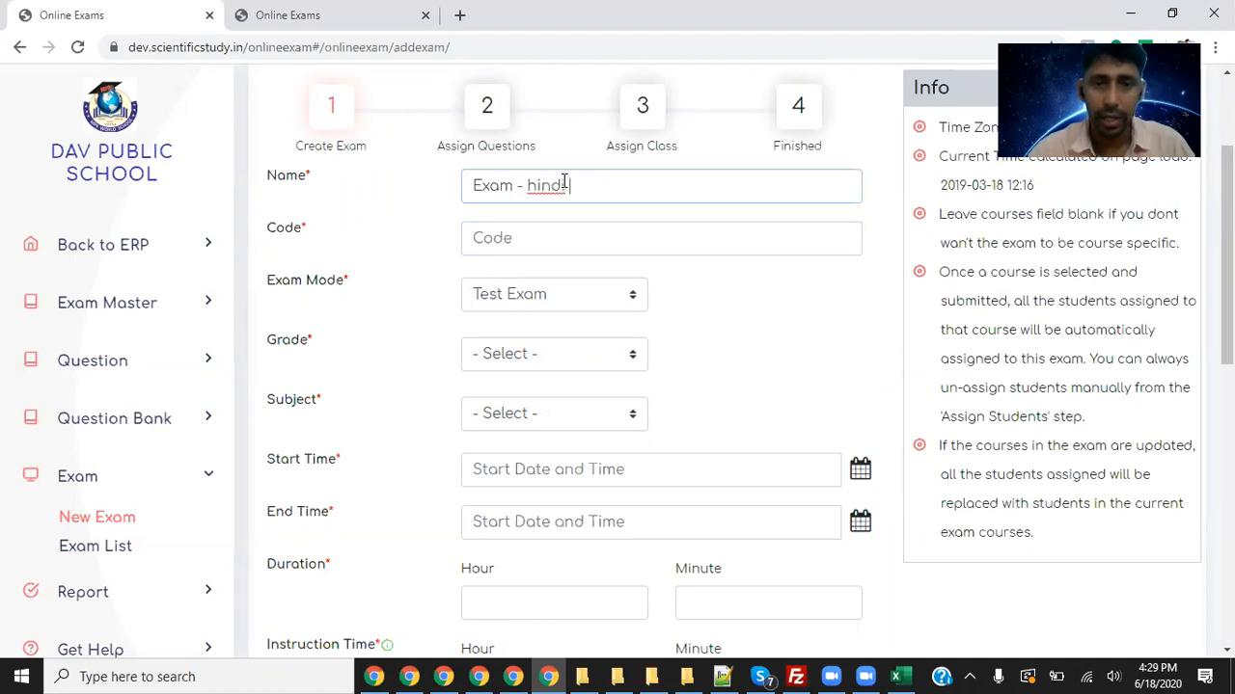
text( - 12th )
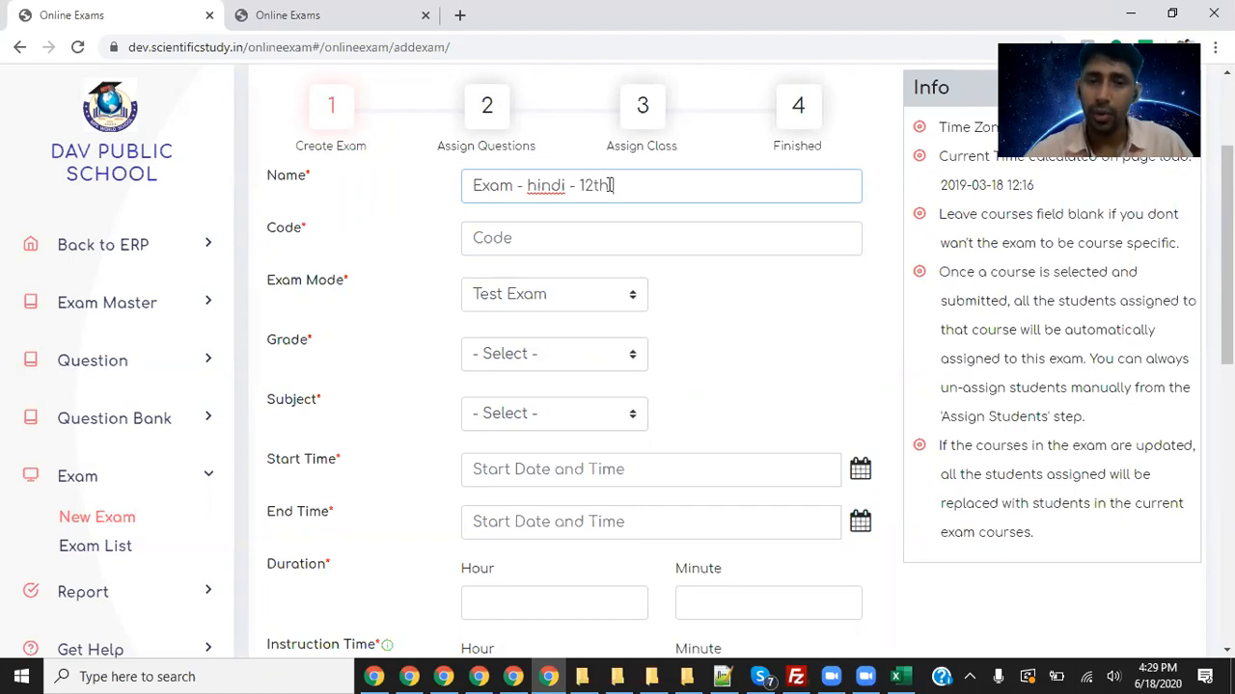
text(- )
text(2nd sen)
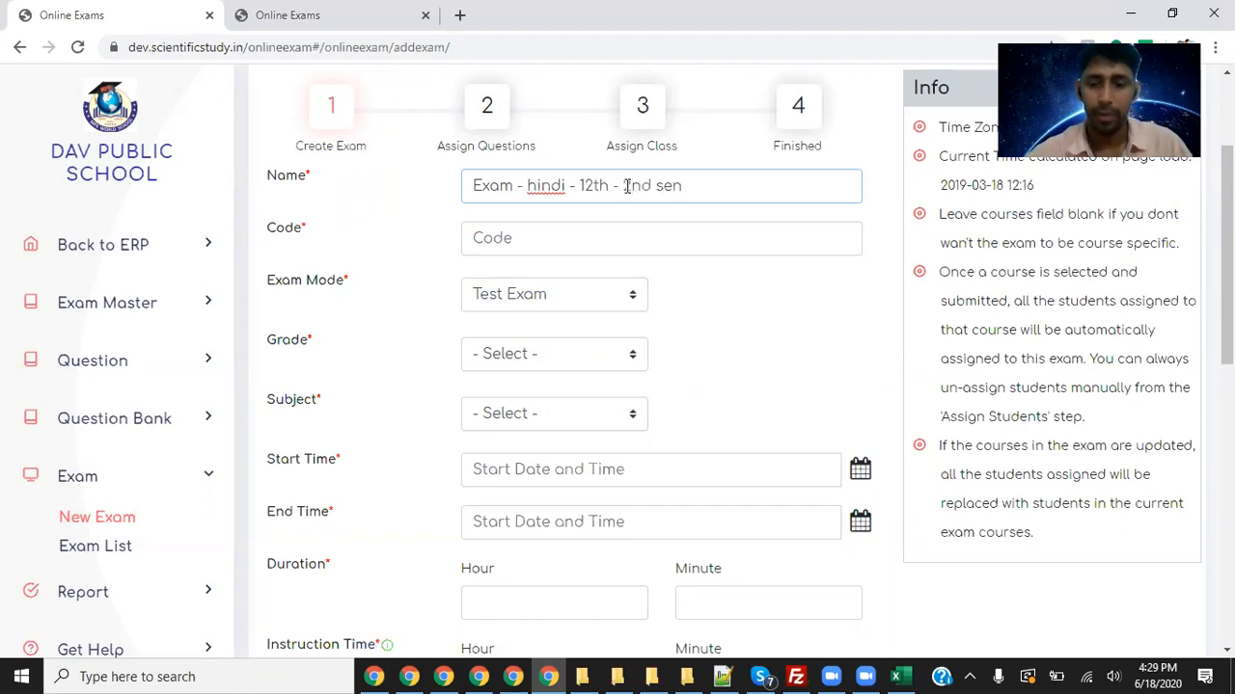
key(BackSpace)
text(, test)
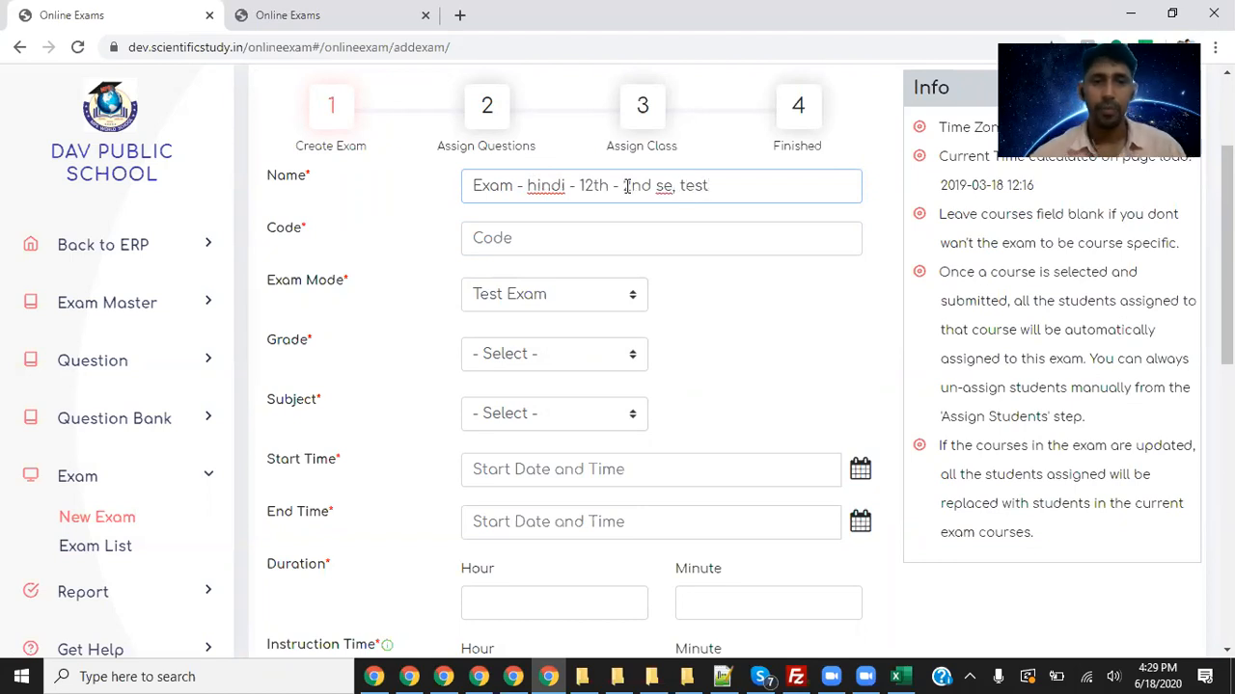
- Enter exam code e001, keep Test Exam mode, and set grade XII and subject Hindi
click(540, 247)
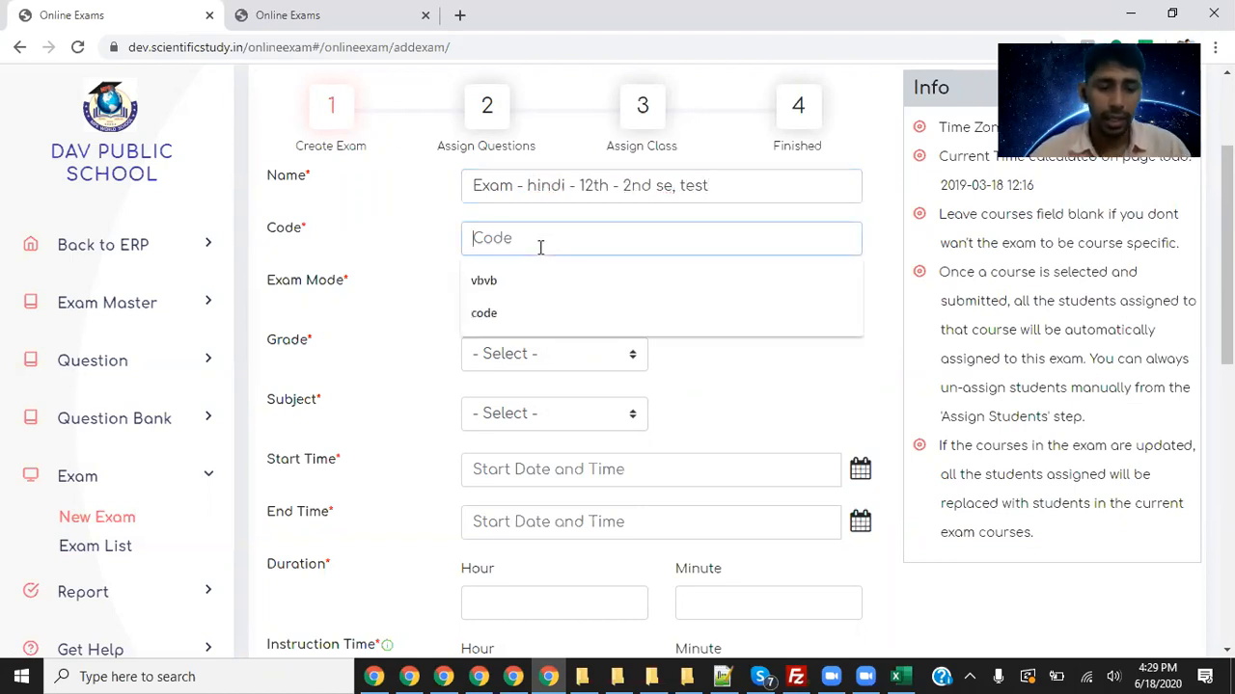
text(e001)
click(547, 296)
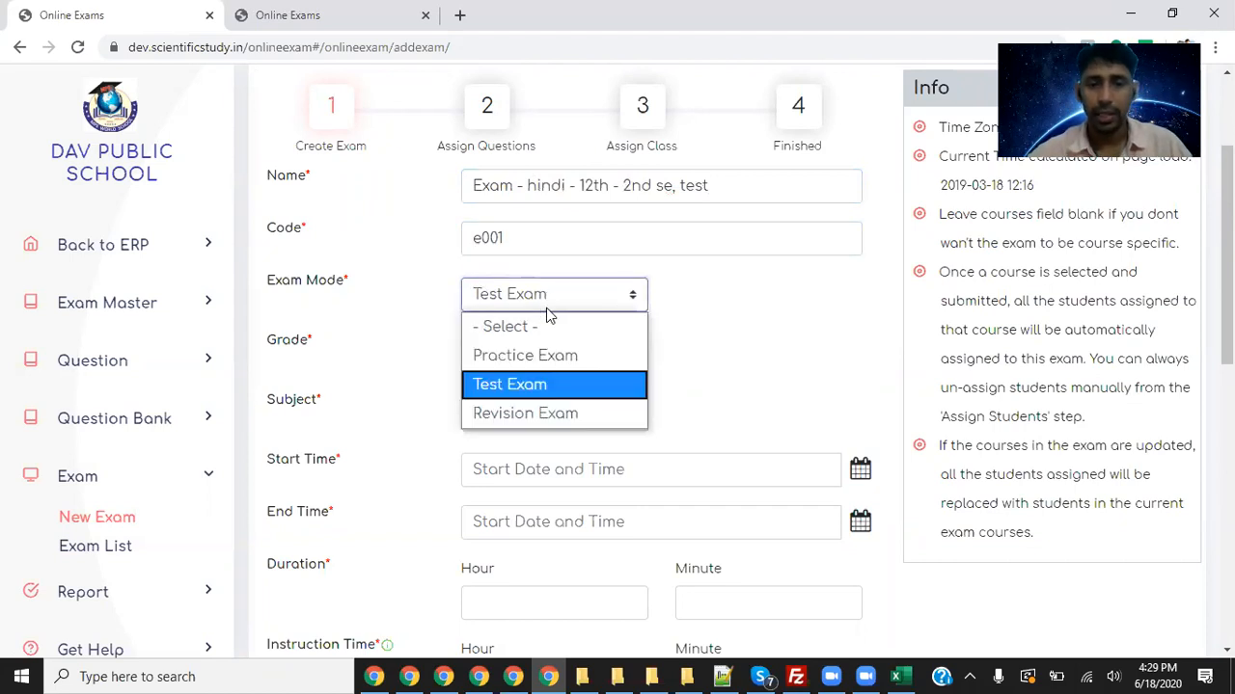
click(544, 385)
click(562, 353)
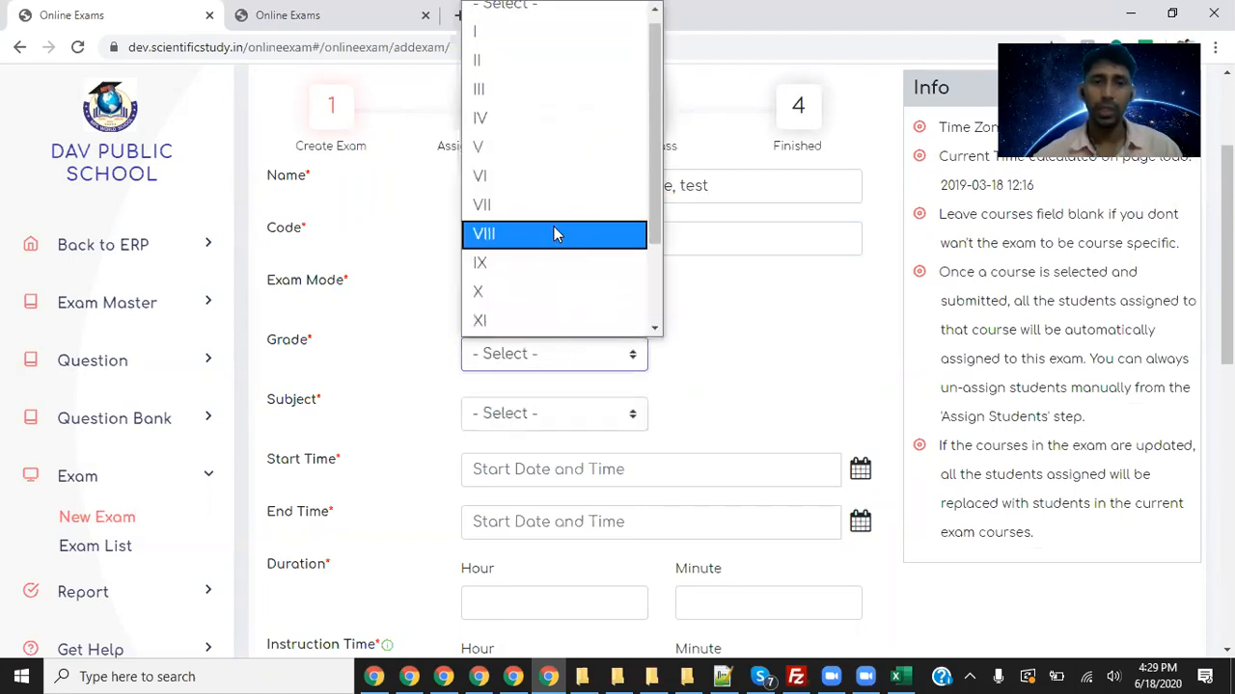
scroll(546, 280, down, 3)
click(521, 231)
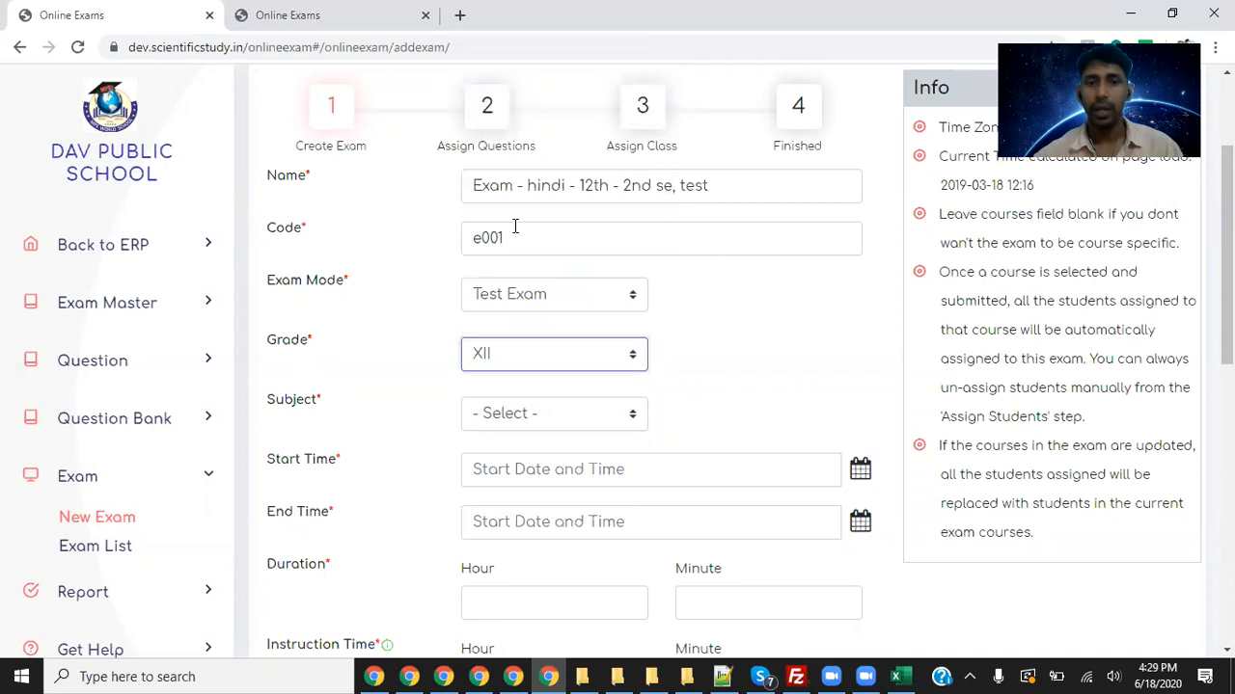
click(573, 415)
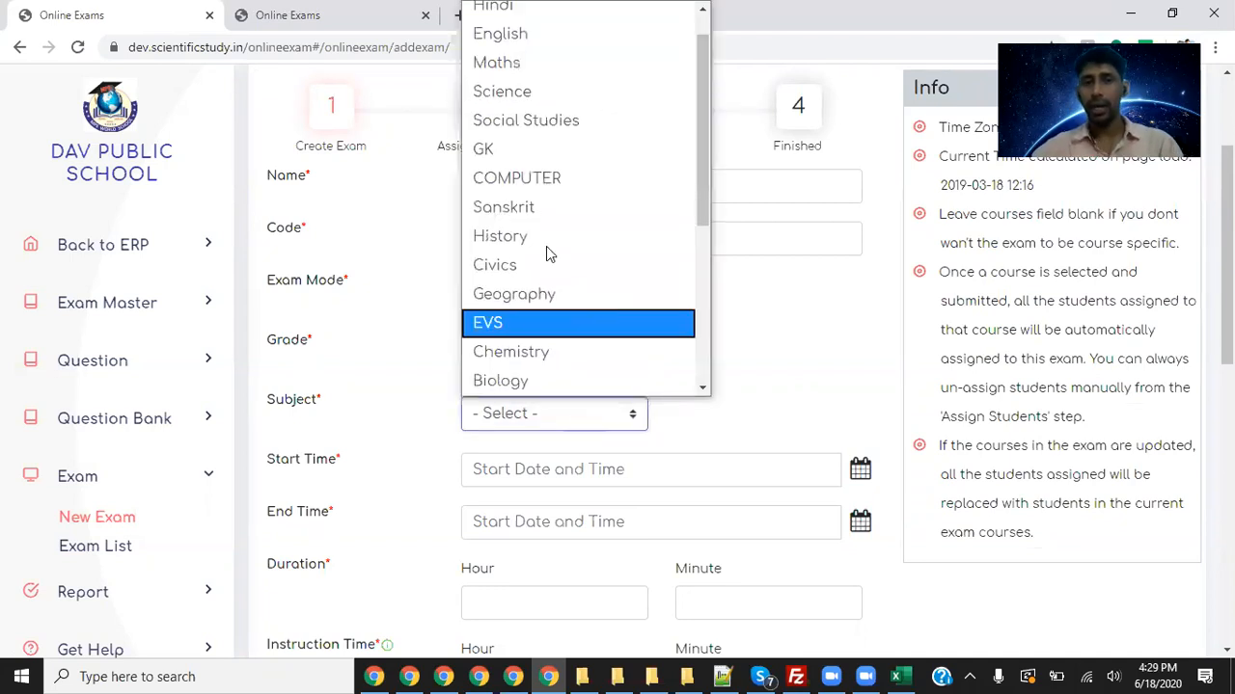
scroll(550, 145, up, 1)
click(530, 43)
- Point out the Grade and Subject fields on the new exam form
drag(272, 342, 316, 343)
drag(298, 394, 372, 403)
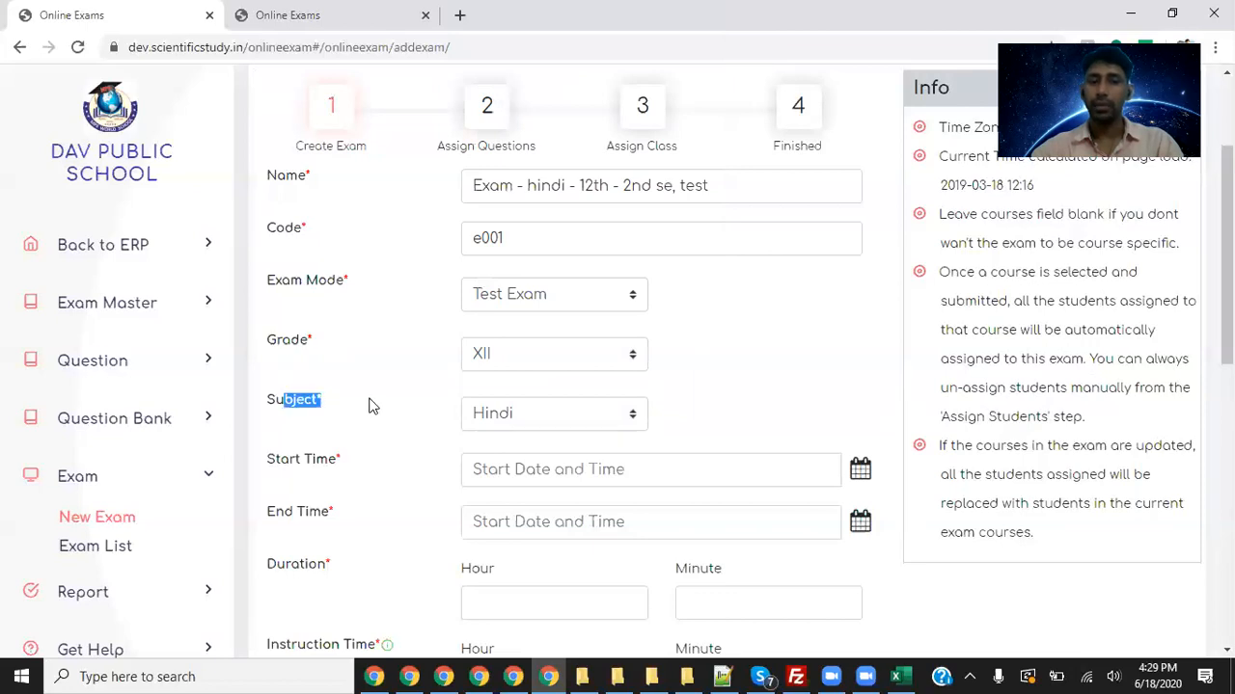
click(643, 555)
mouse_move(272, 325)
mouse_down()
mouse_move(660, 321)
mouse_move(682, 395)
mouse_move(595, 428)
mouse_move(344, 435)
mouse_move(254, 352)
mouse_move(274, 319)
mouse_up()
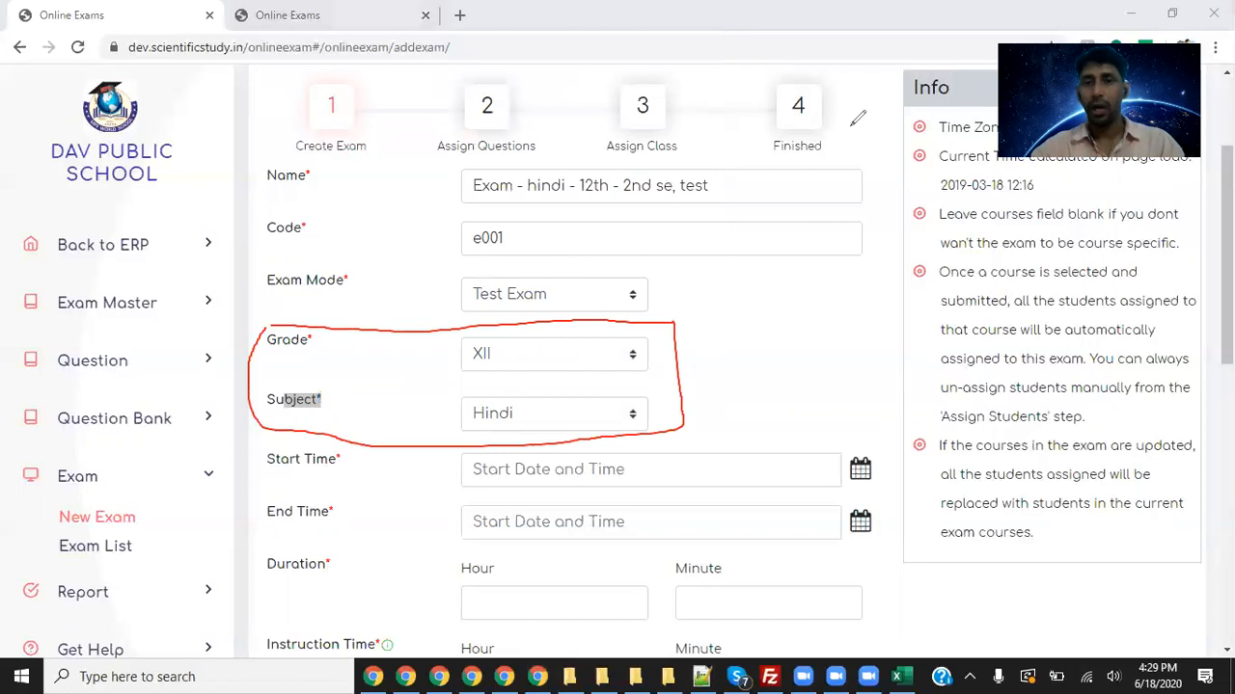
click(871, 130)
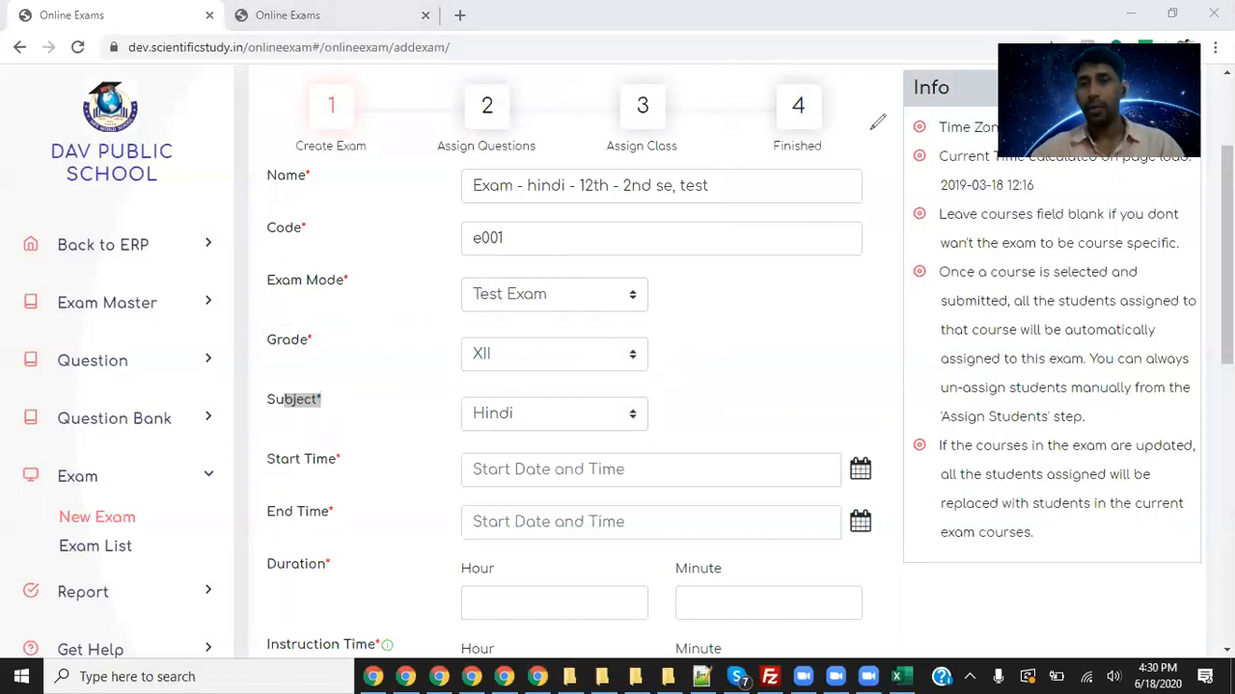
click(919, 96)
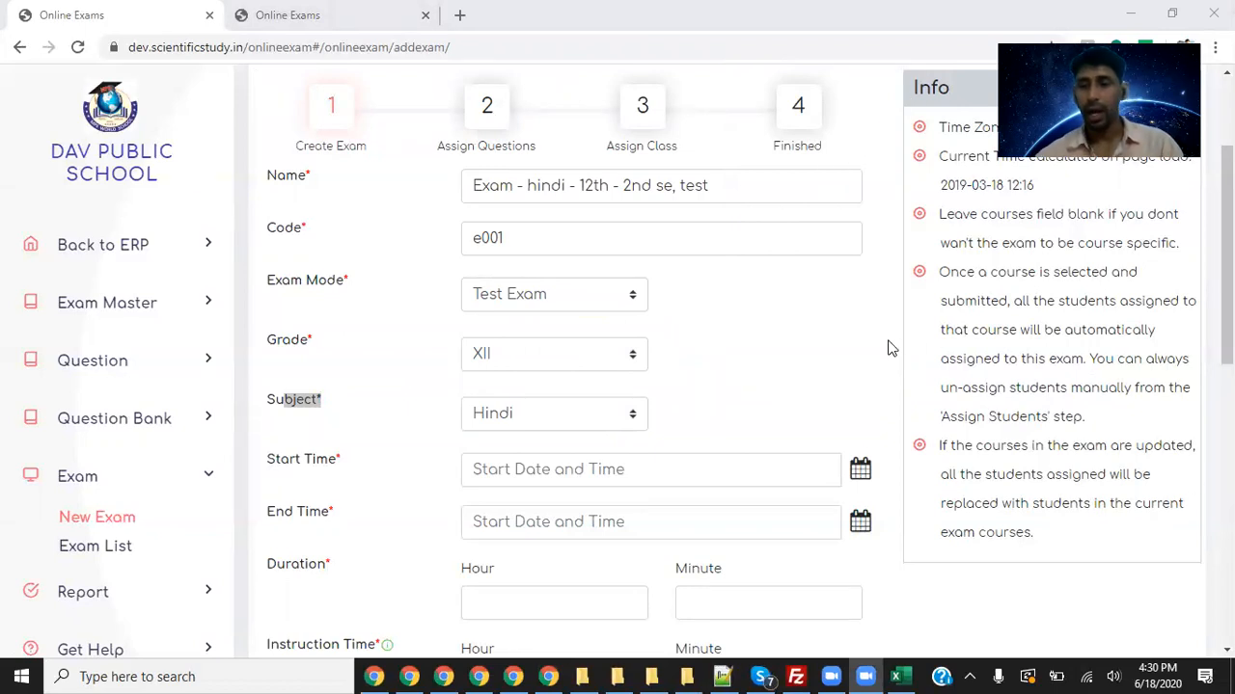
- Set the exam start time to 18 June 2020 at 16:30
click(861, 470)
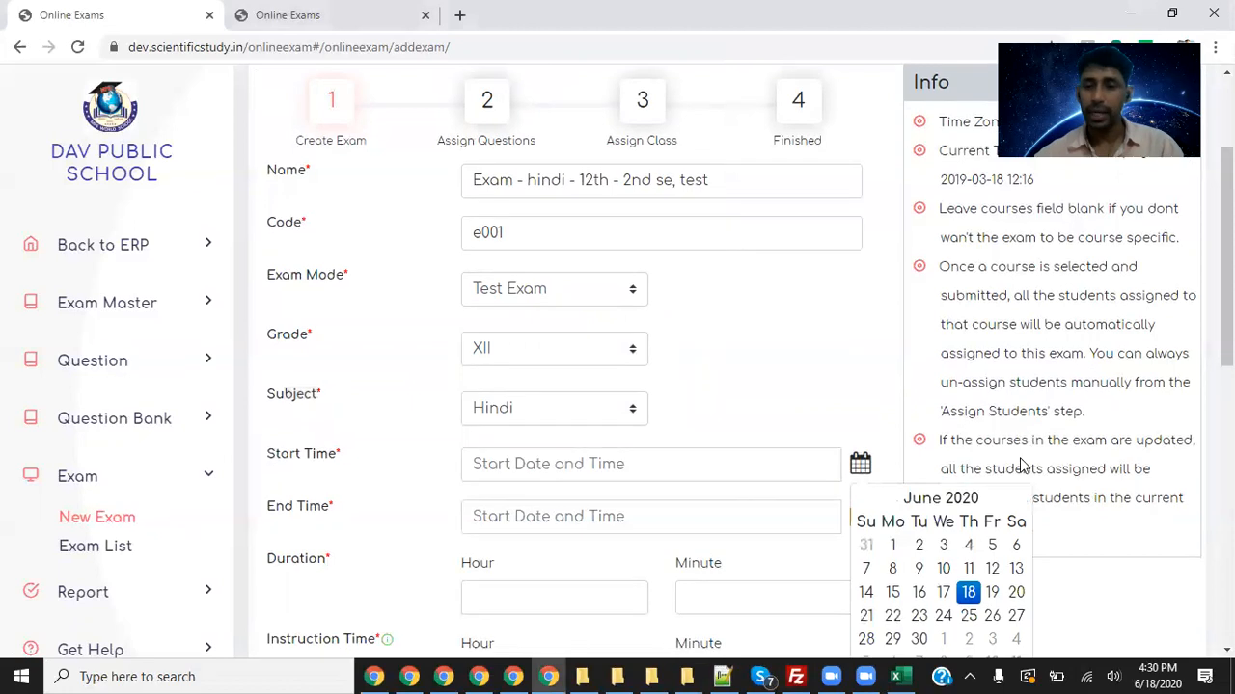
scroll(984, 449, down, 2)
click(968, 417)
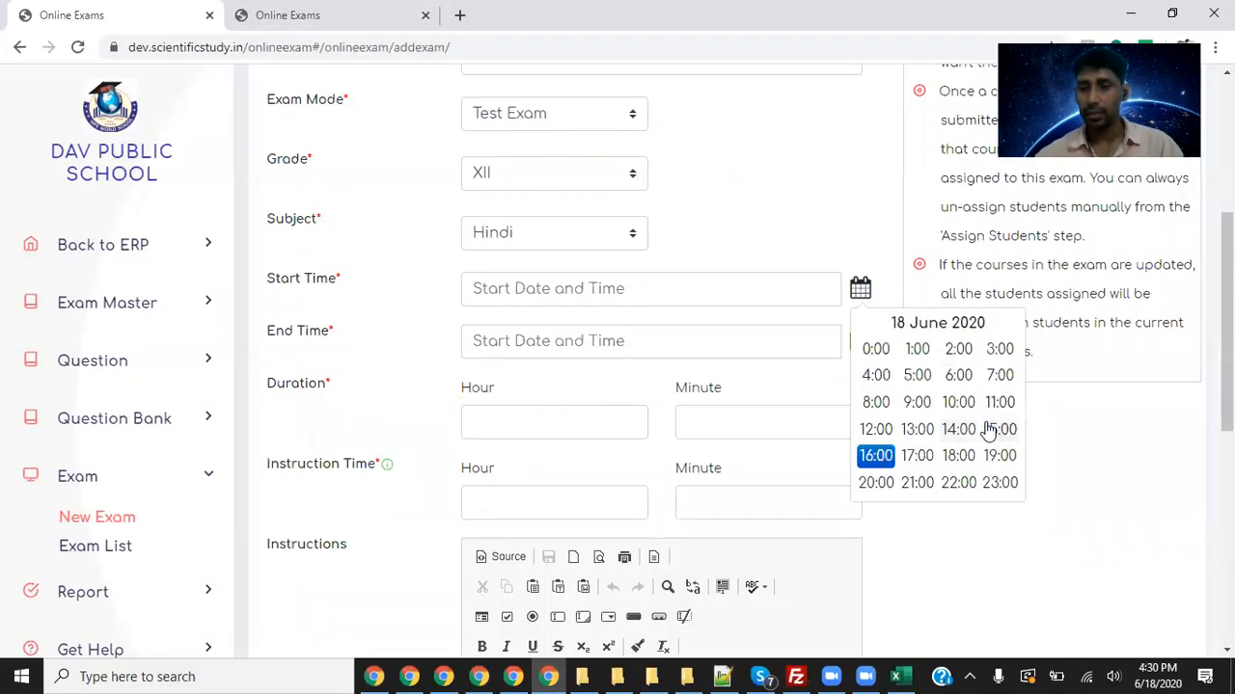
click(889, 463)
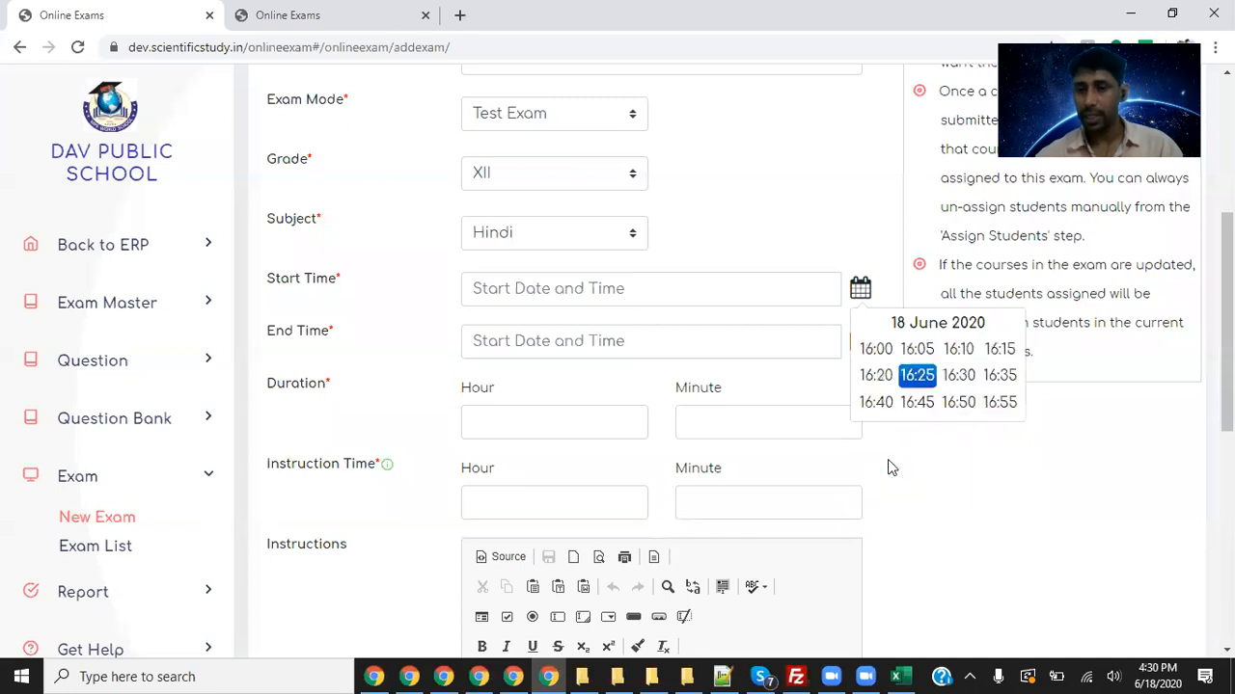
click(965, 383)
- Set the end time to 18 June 2020 16:40 and the duration hours to 0
click(640, 341)
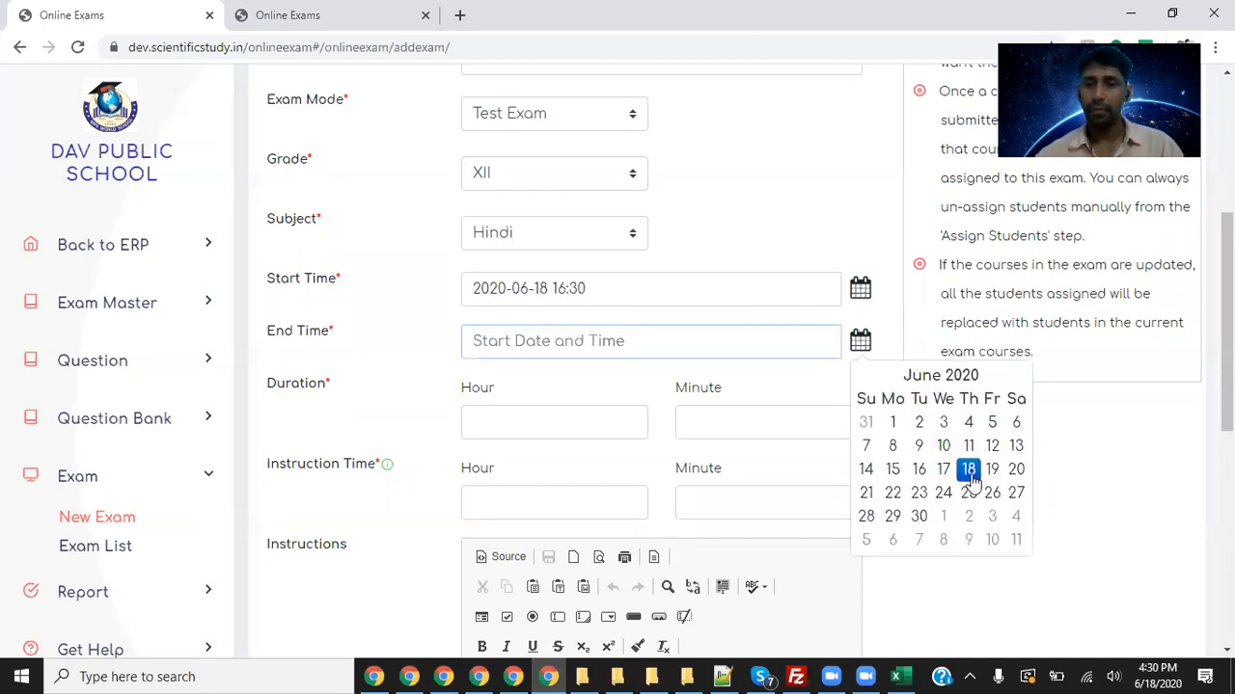
click(968, 472)
click(883, 511)
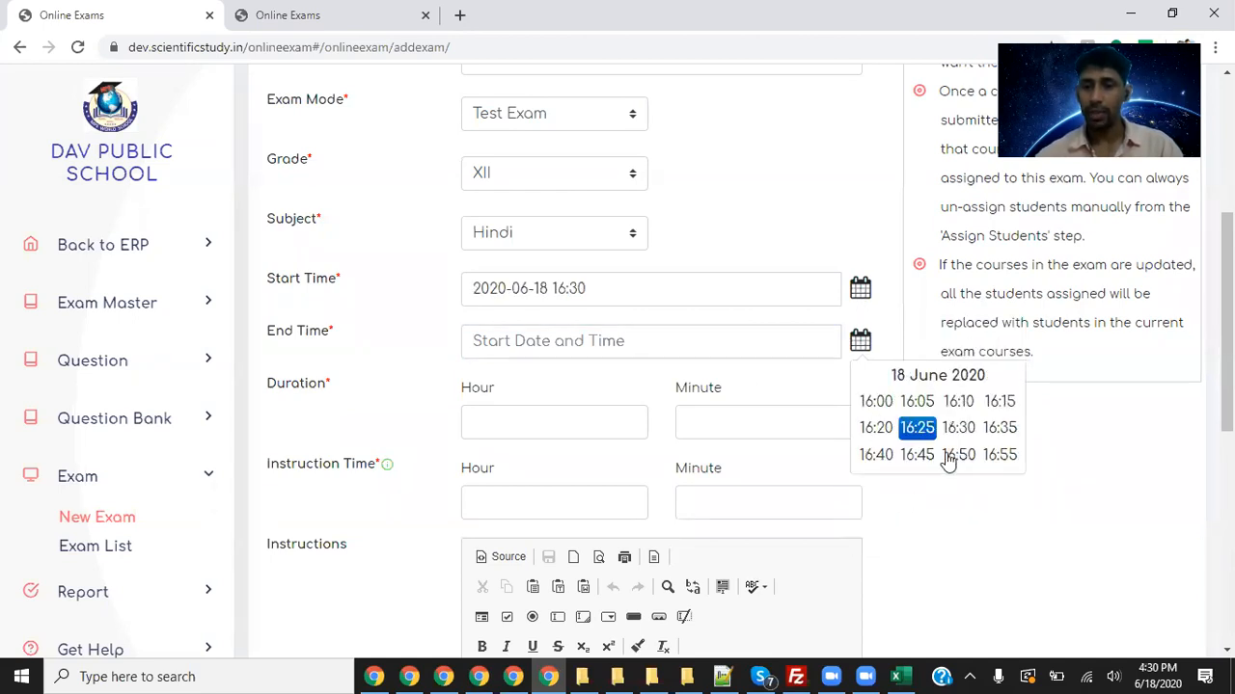
click(1000, 434)
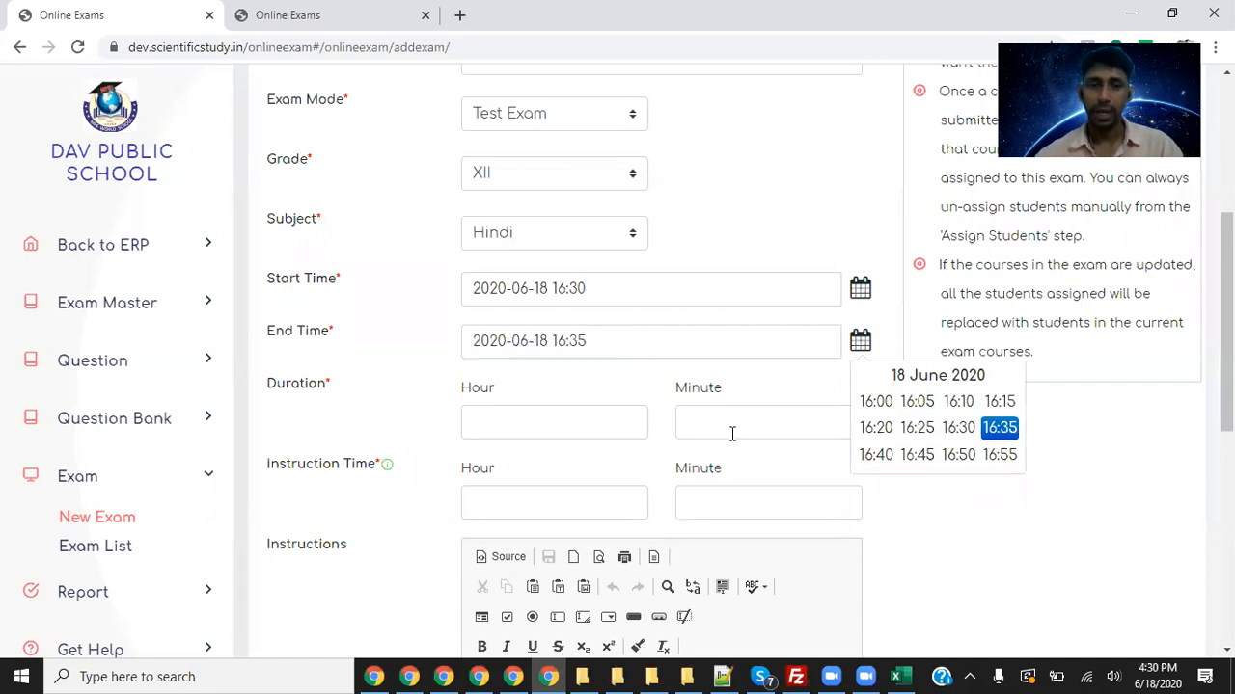
click(610, 409)
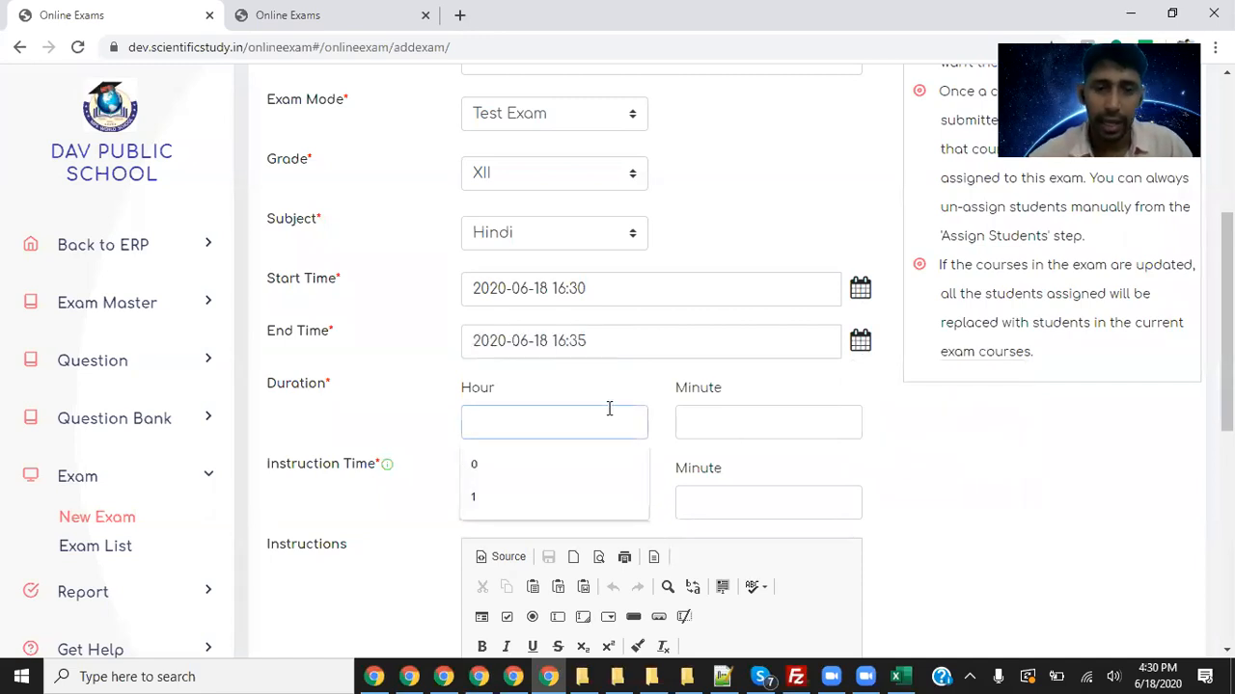
text(0)
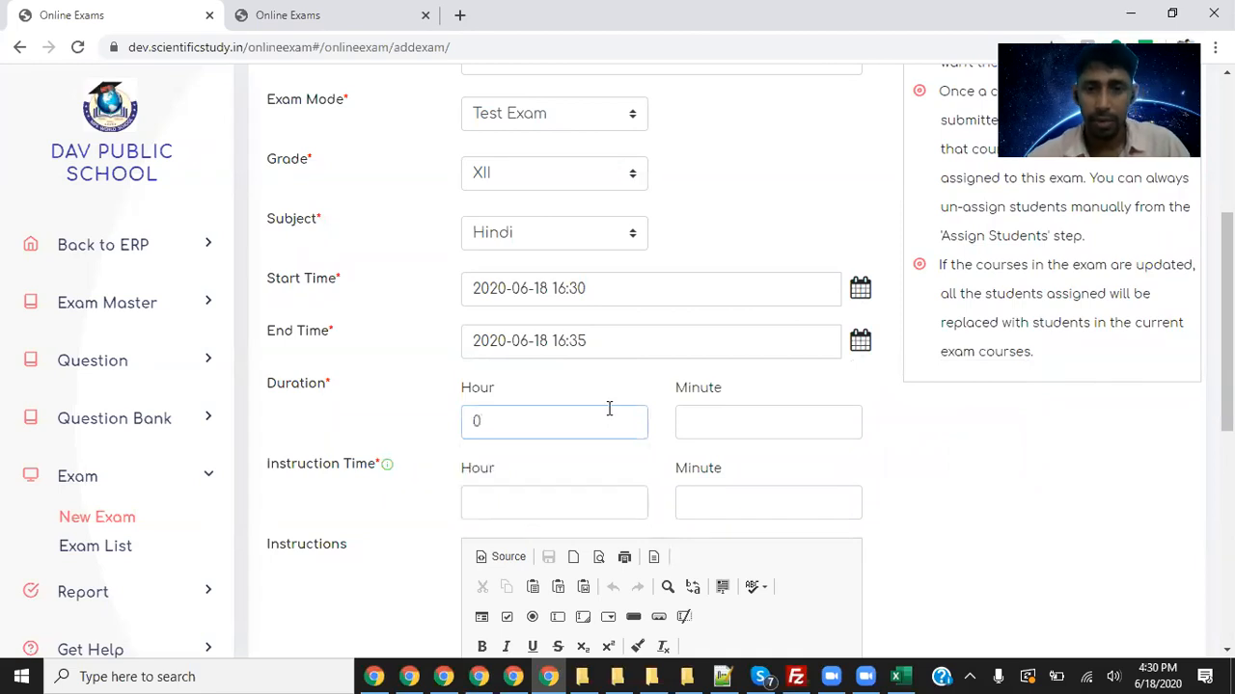
click(859, 341)
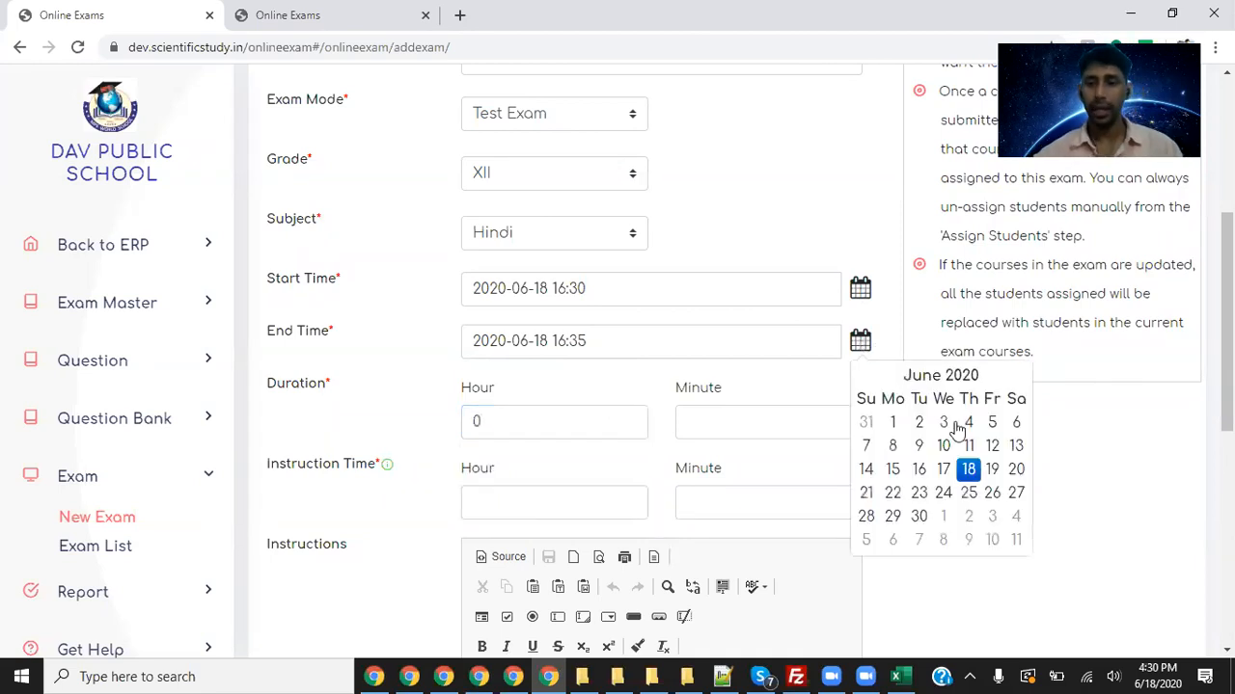
click(968, 470)
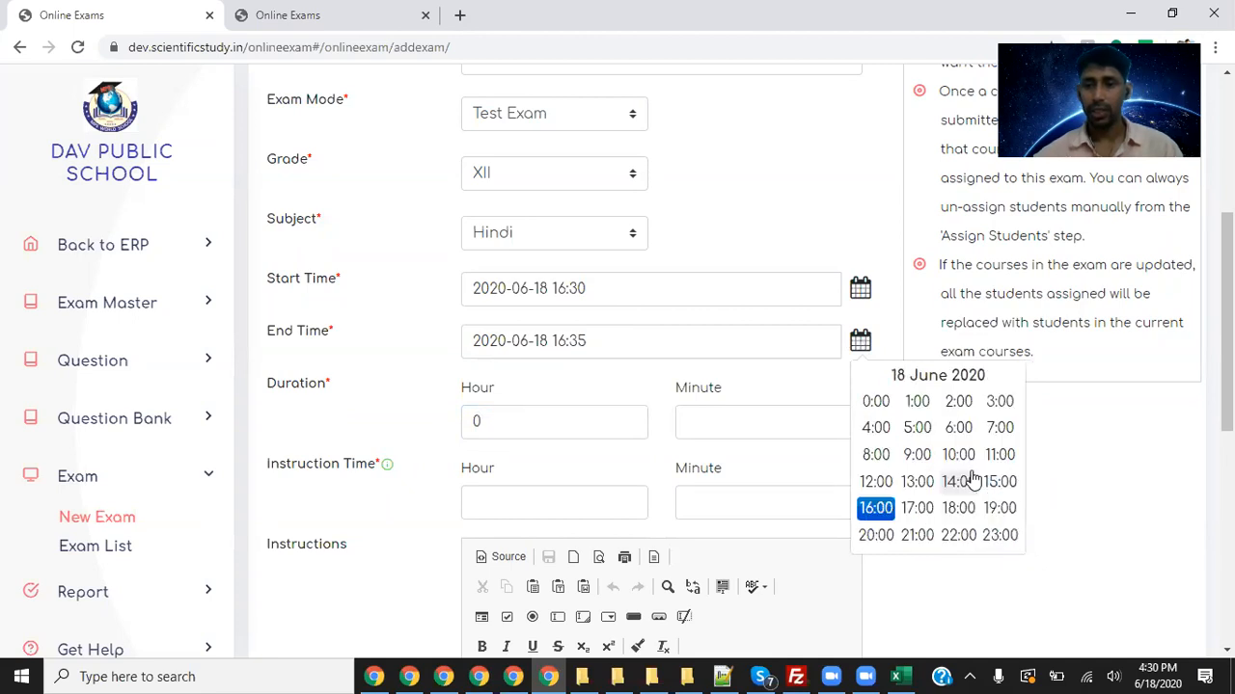
click(875, 508)
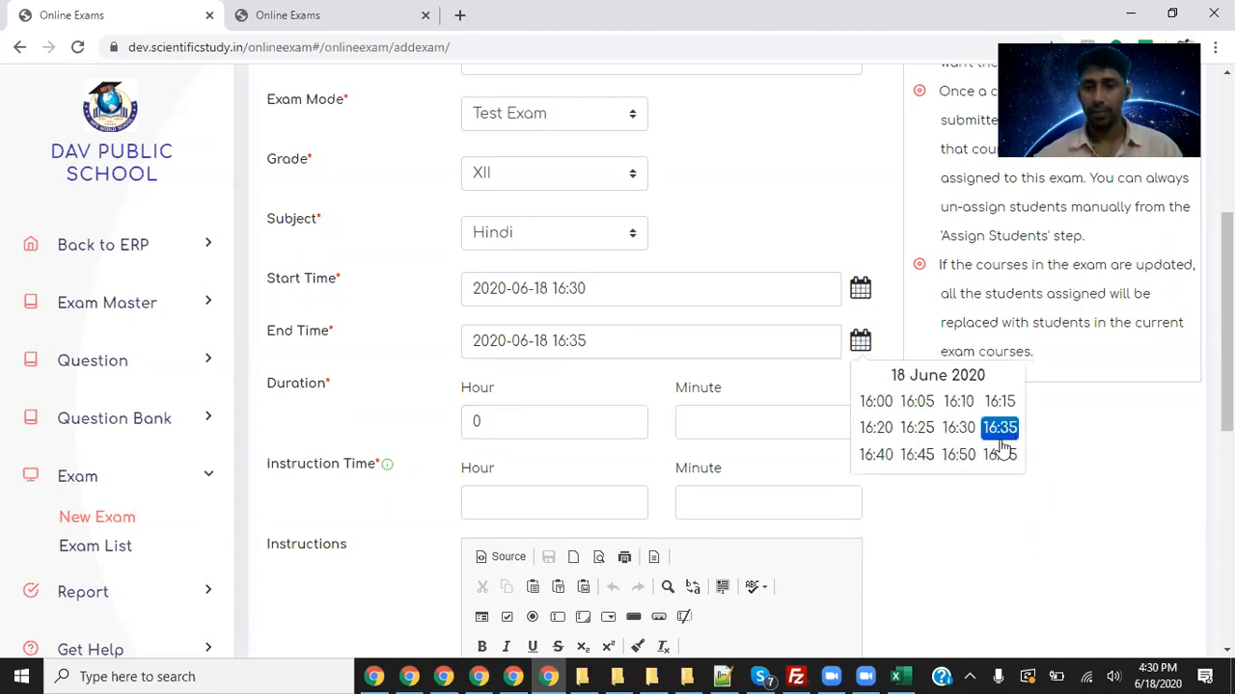
click(875, 455)
click(1038, 479)
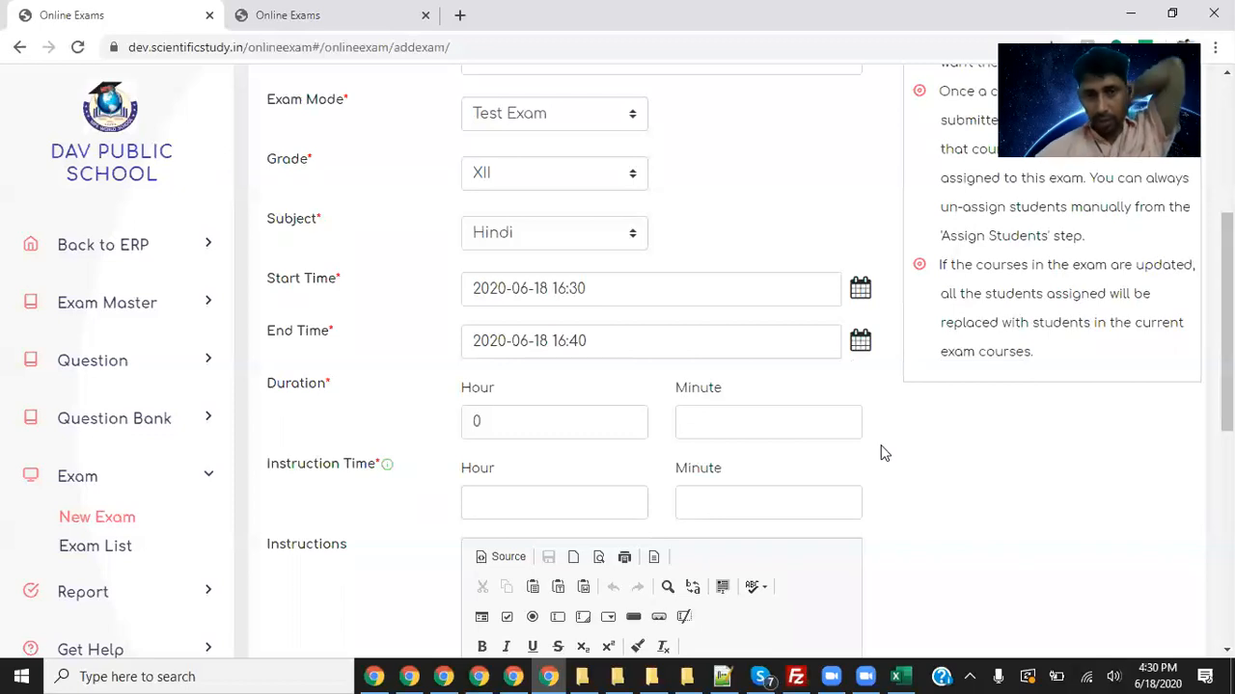
- Set the duration minutes to 5
click(757, 420)
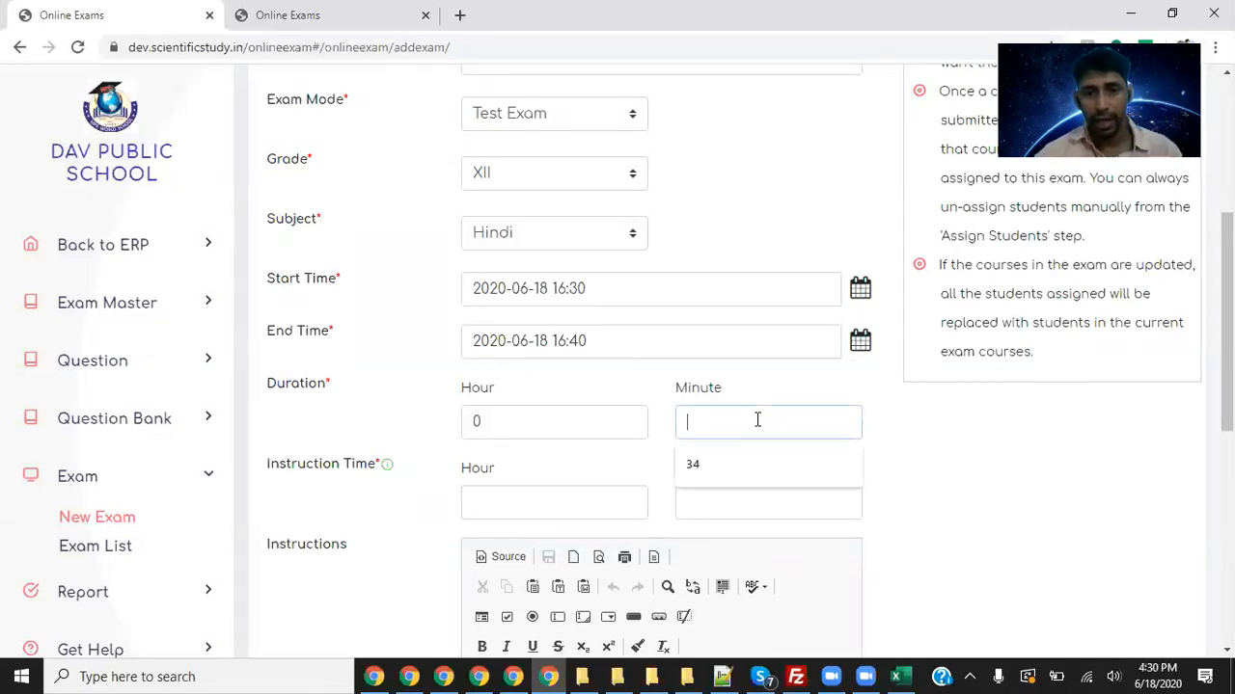
text(10)
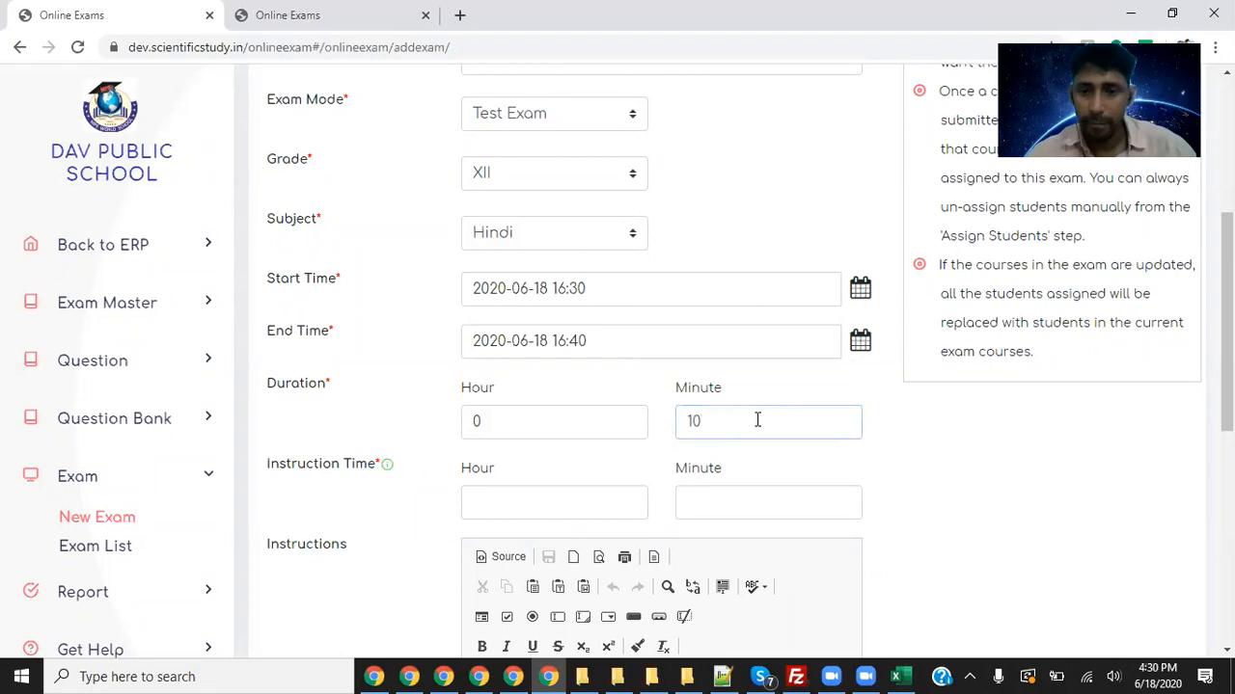
key(BackSpace)
key(BackSpace)
text(5)
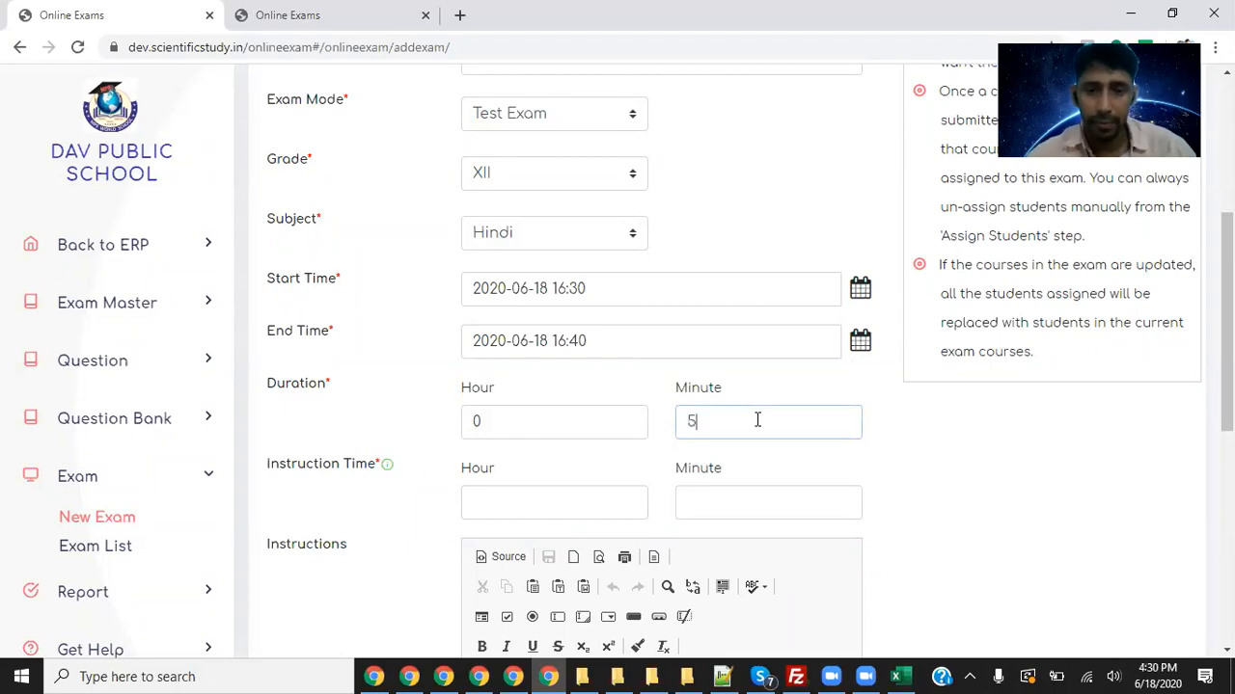
click(540, 492)
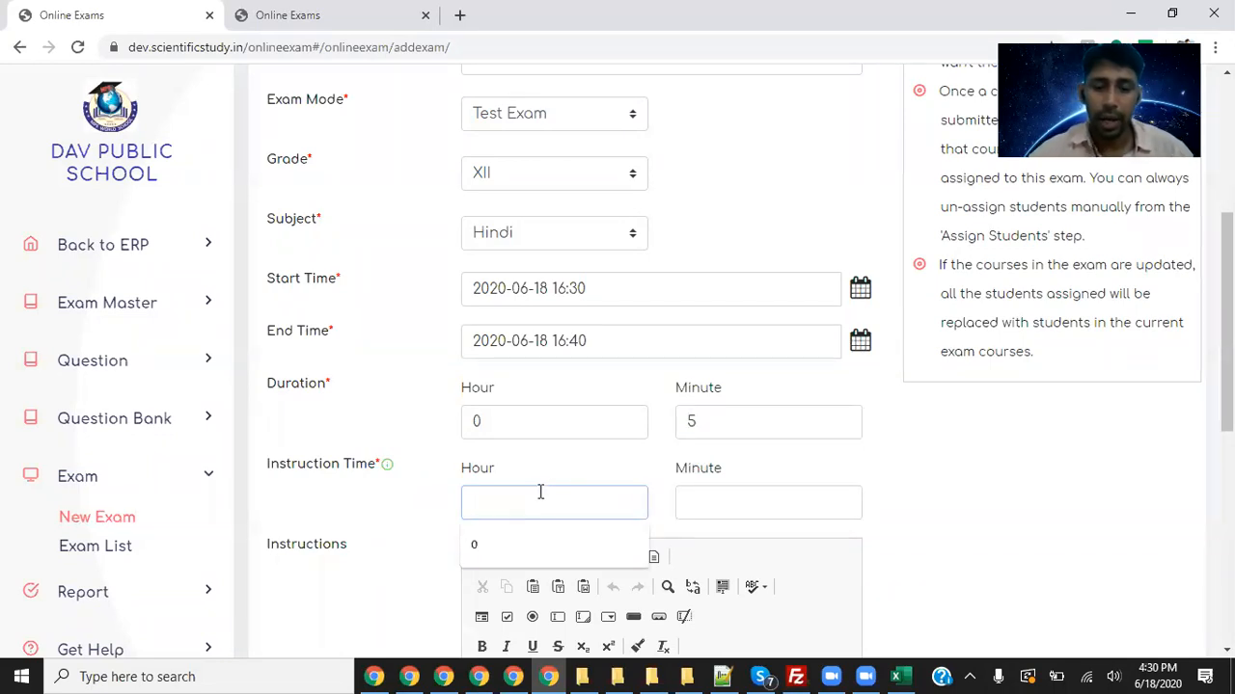
key(Tab)
- Set the instruction time to 0 hours 1 minute
click(526, 507)
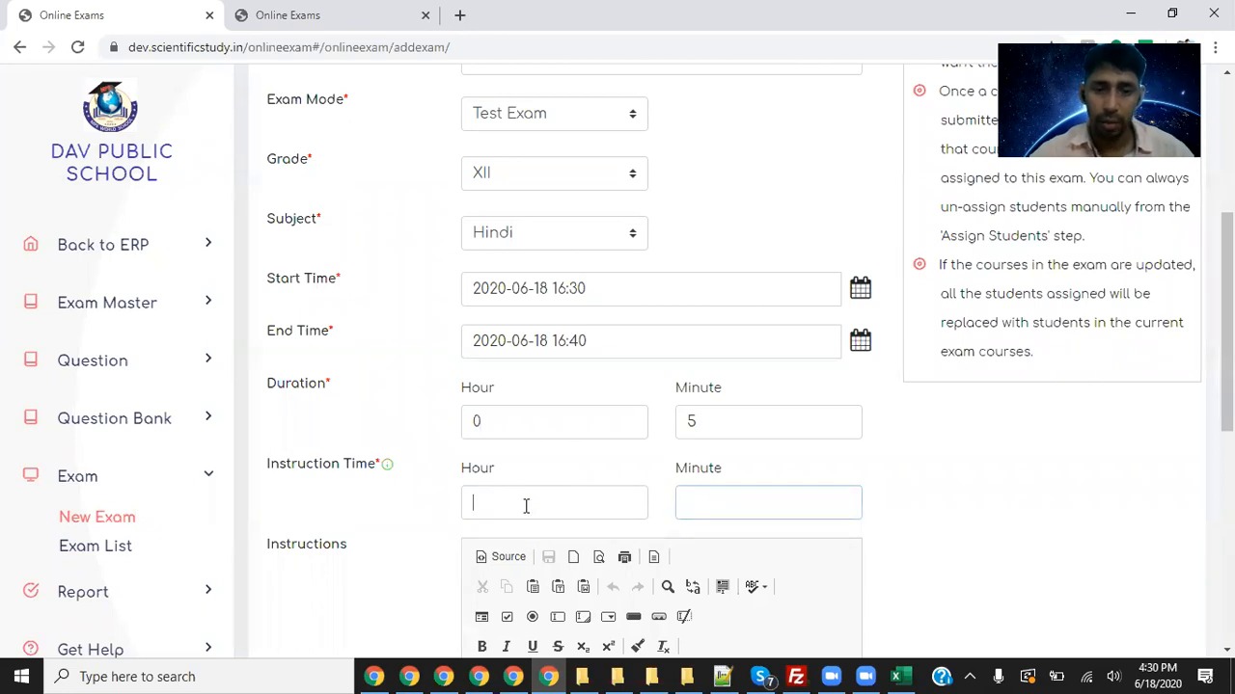
text(0)
key(Tab)
text(1)
scroll(768, 452, down, 4)
- Type placeholder lines in the Instructions editor
click(614, 479)
text(1. gfh)
key(Return)
text(gfh)
key(Return)
text(g)
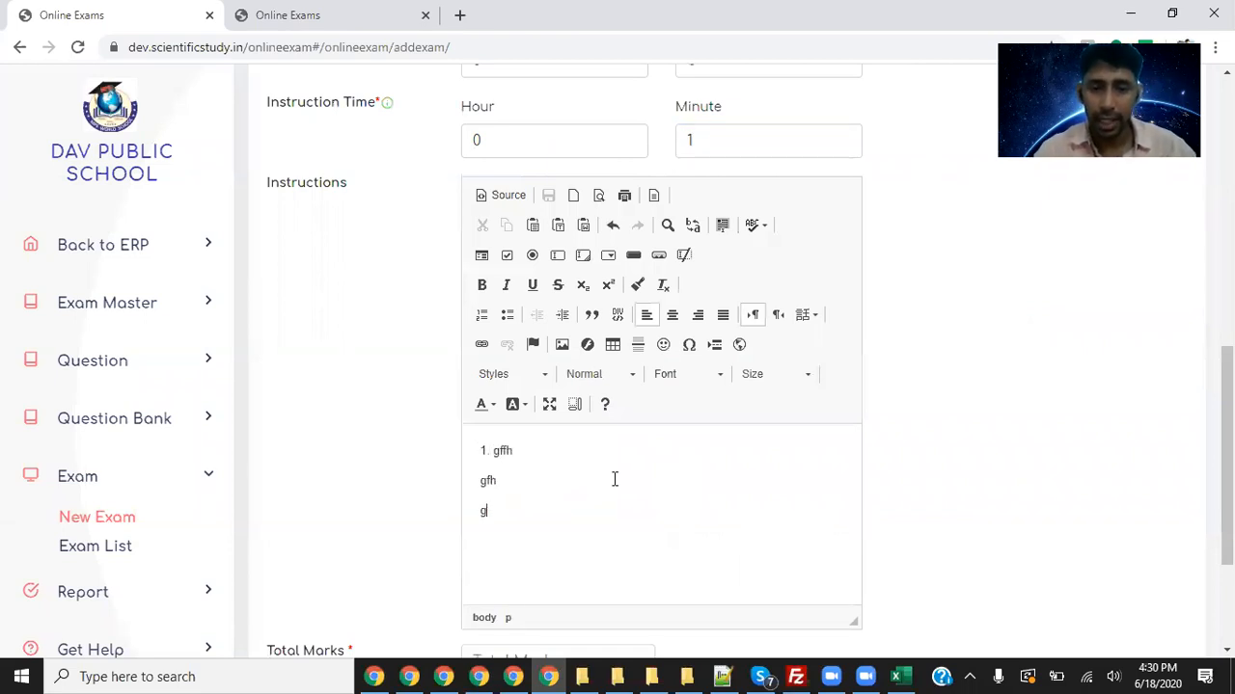
key(Return)
text(2.)
- Replace the placeholders with the numbered list 'instruction 1', 'instruction 2'
drag(537, 537, 460, 449)
text(1. instruction ti)
key(BackSpace)
key(BackSpace)
text(1)
key(Return)
text(instruc)
text(tion 2)
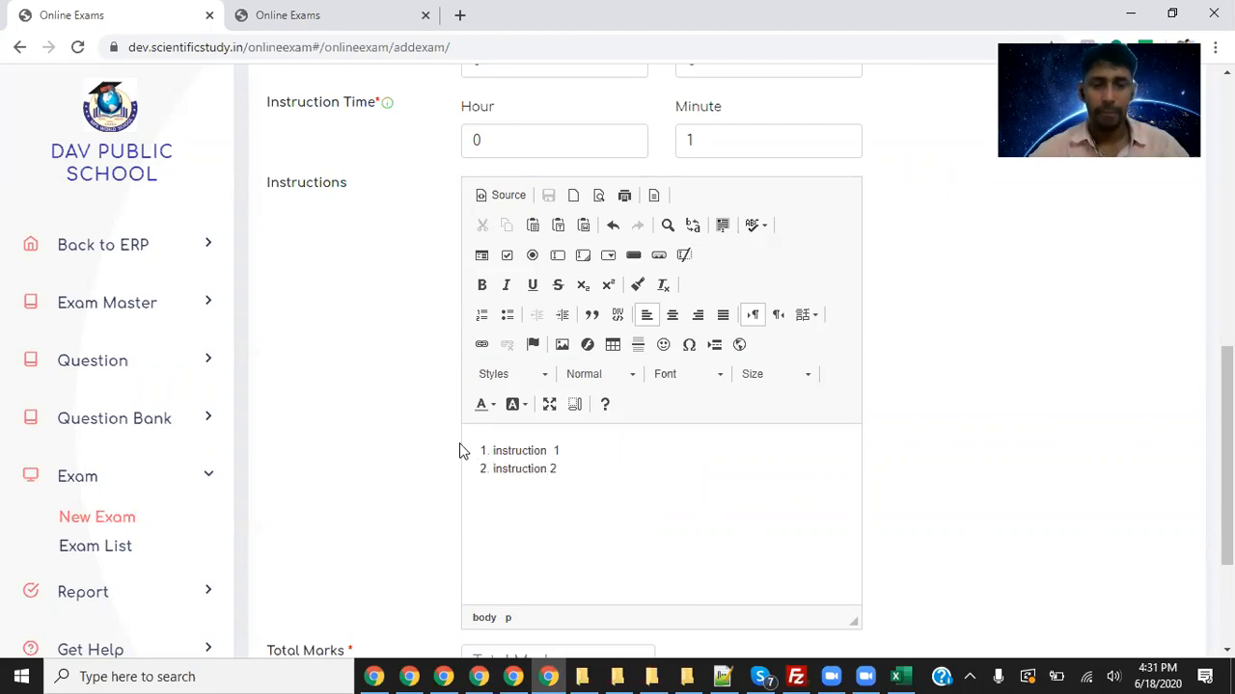
scroll(460, 449, down, 2)
- Enter 10 as the total marks and 5 as the pass marks
click(521, 451)
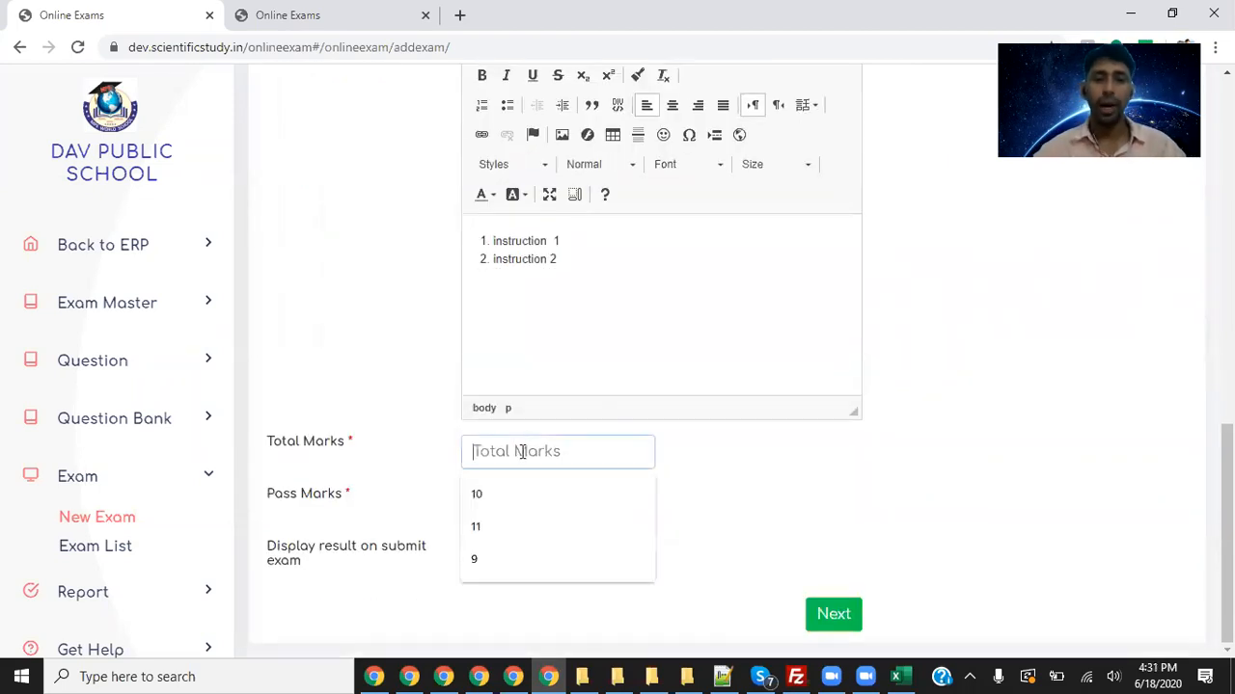
text(10)
click(528, 497)
text(5)
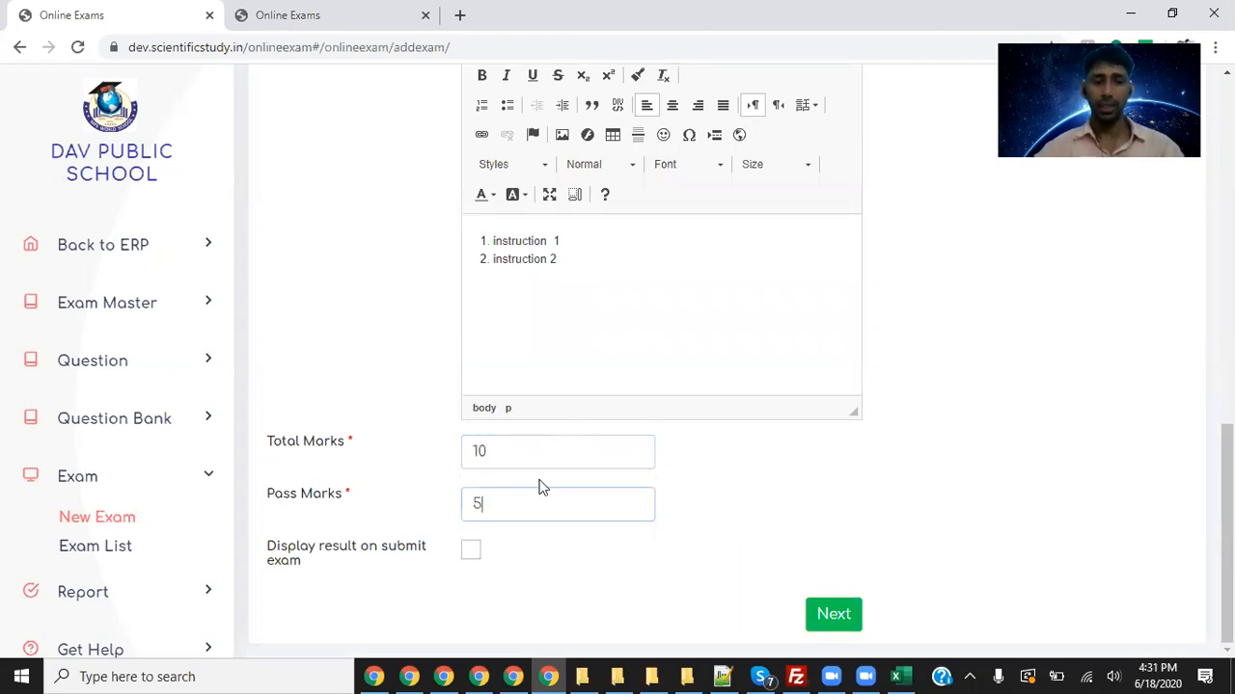
- Leave 'Display result on submit exam' unchecked and submit the exam details
drag(301, 548, 398, 561)
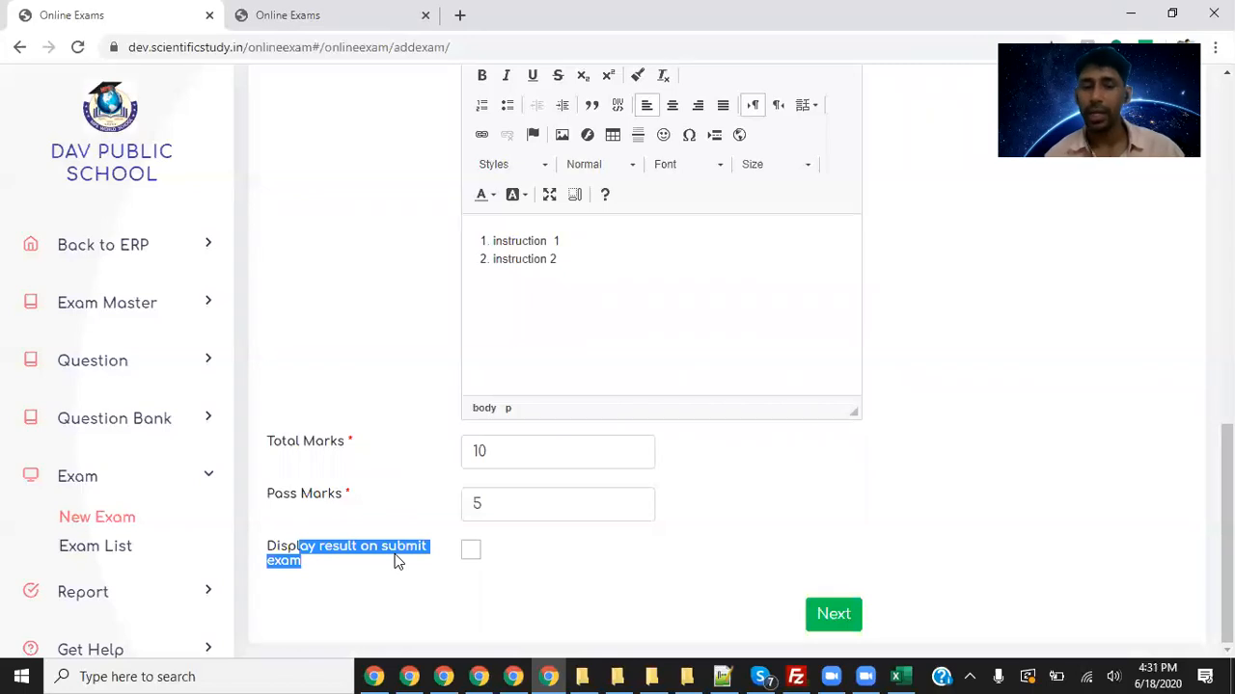
click(463, 562)
click(470, 554)
click(469, 555)
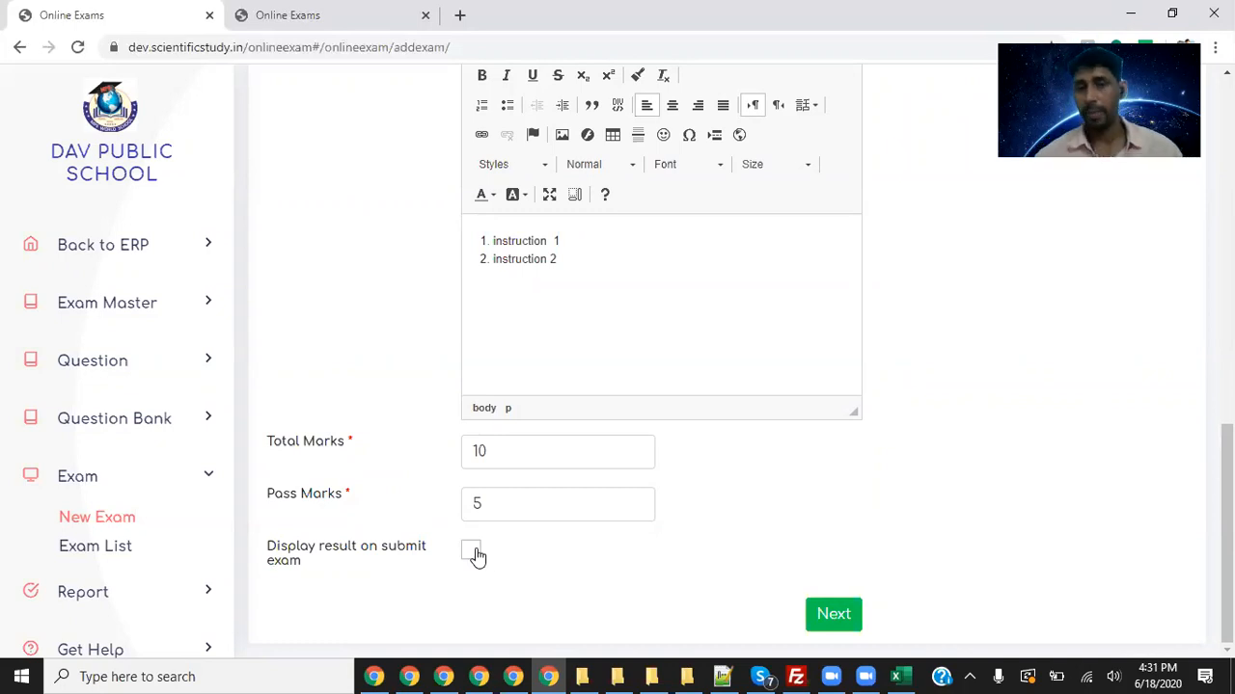
scroll(1090, 373, up, 6)
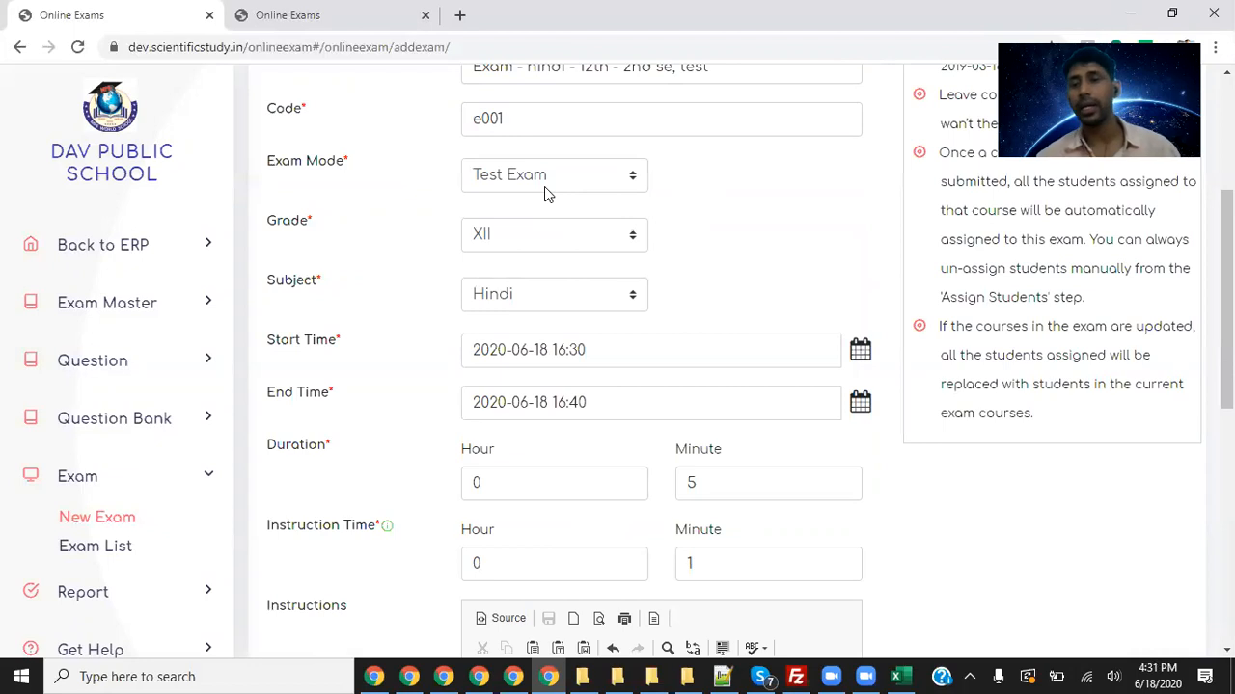
scroll(1006, 515, down, 6)
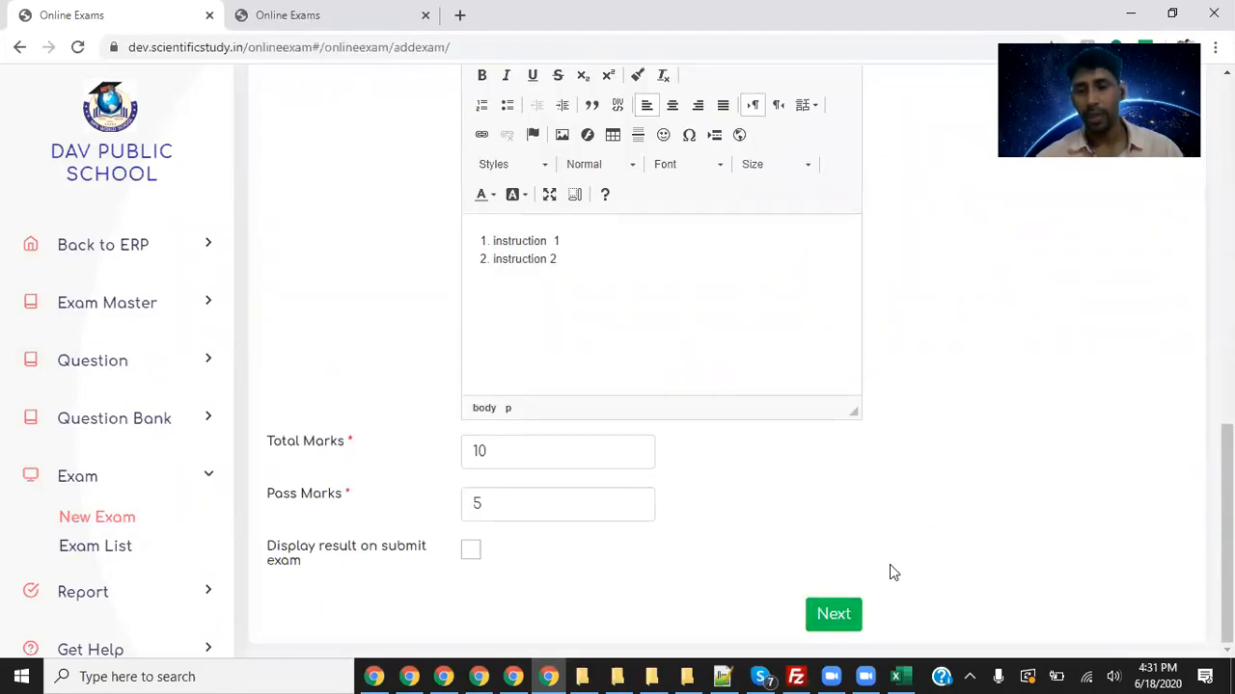
click(837, 614)
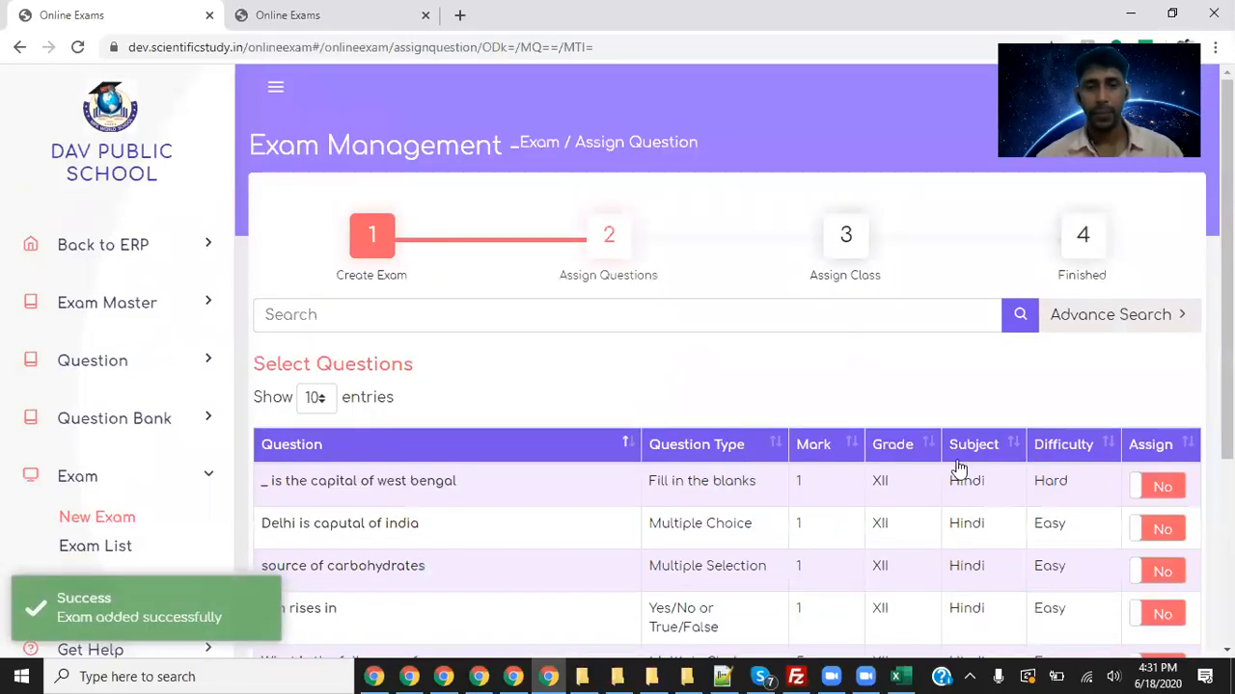
- Review the question list, marking the first question's grade XII and subject Hindi columns
scroll(929, 429, down, 2)
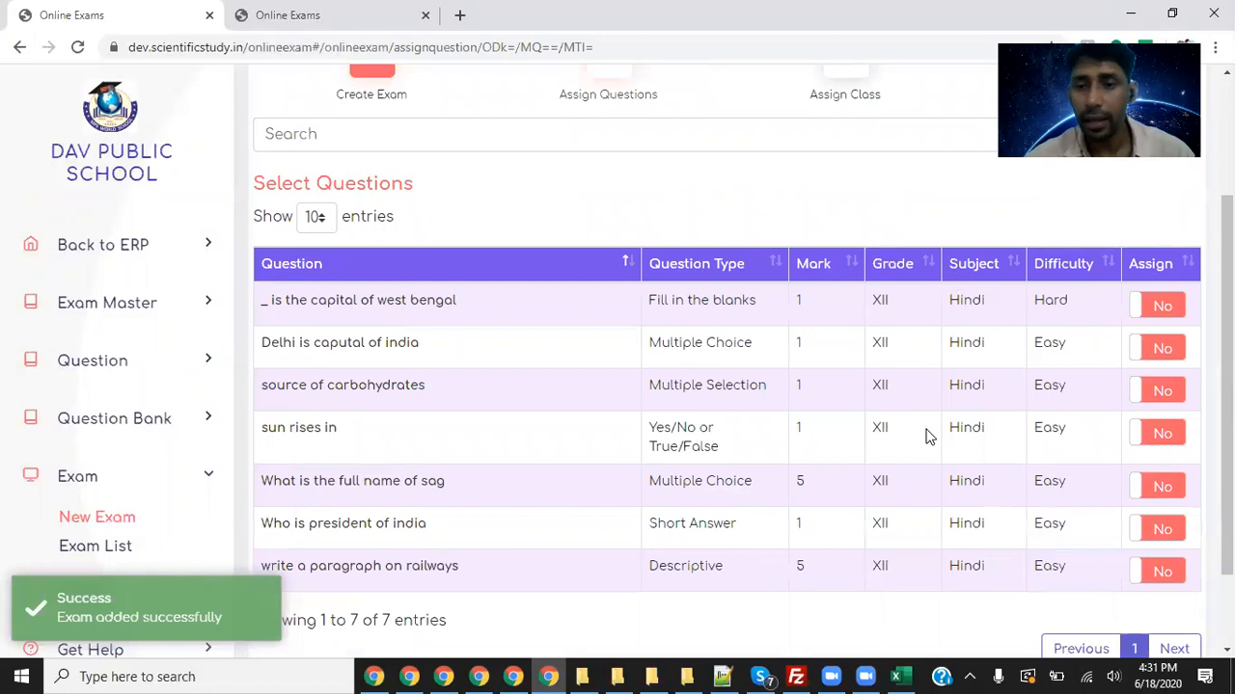
scroll(925, 430, up, 2)
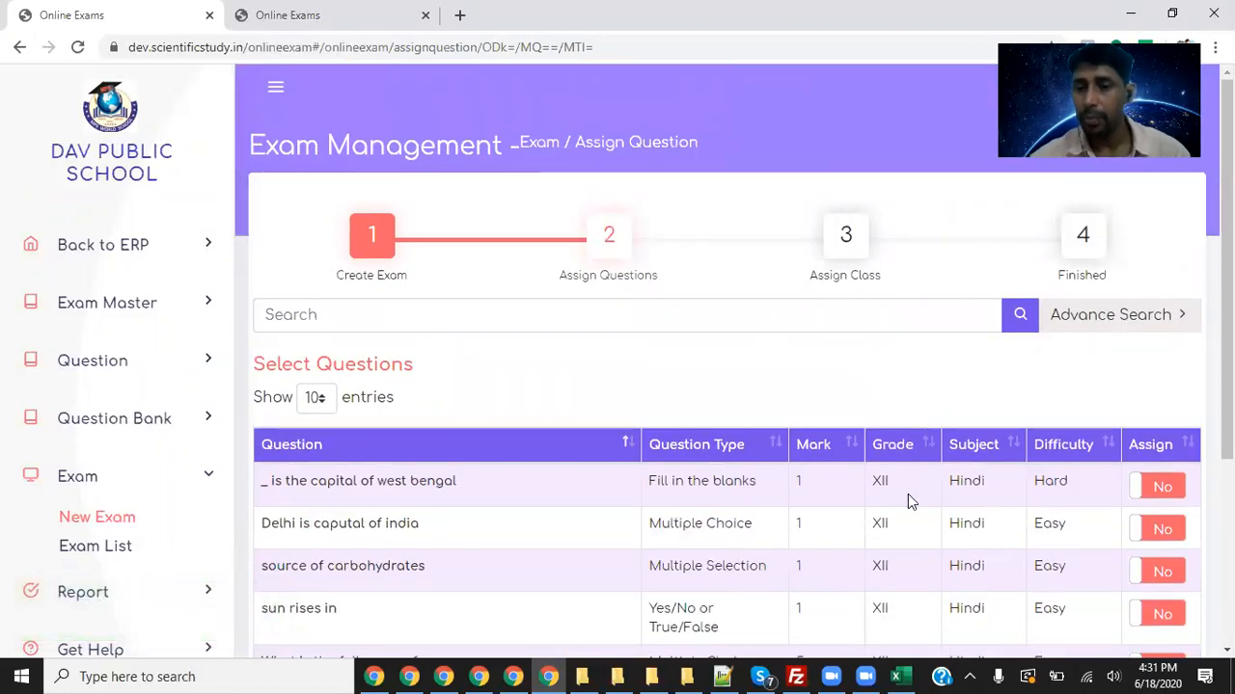
mouse_move(880, 463)
mouse_down()
mouse_move(852, 492)
mouse_move(859, 464)
mouse_up()
mouse_move(868, 299)
mouse_down()
mouse_move(885, 446)
mouse_move(927, 380)
mouse_up()
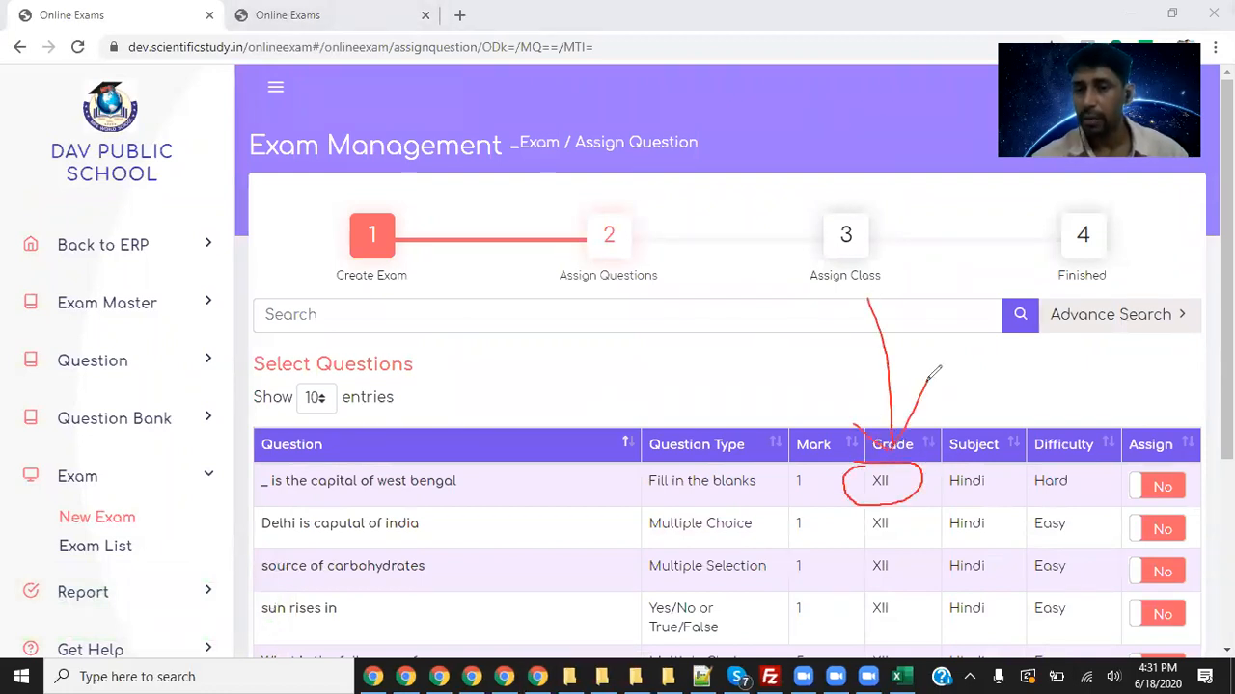
mouse_move(965, 460)
mouse_down()
mouse_move(1008, 482)
mouse_move(1004, 461)
mouse_up()
mouse_move(1028, 322)
mouse_down()
mouse_move(1009, 450)
mouse_move(1053, 421)
mouse_up()
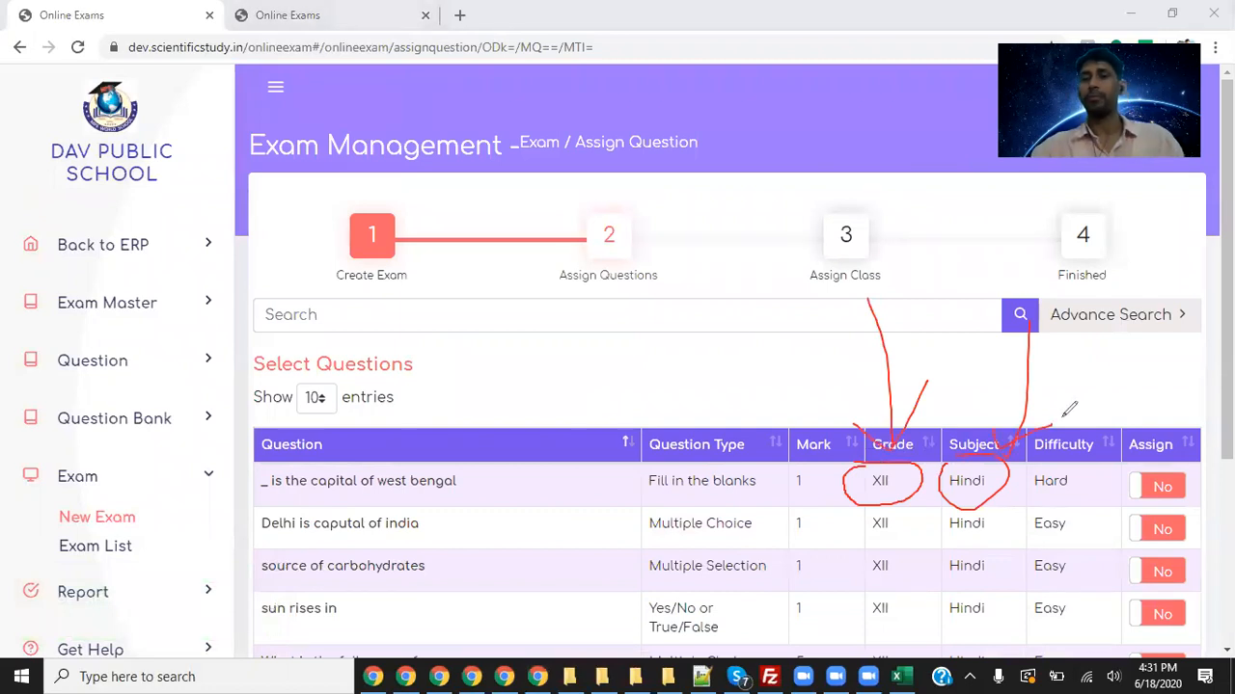
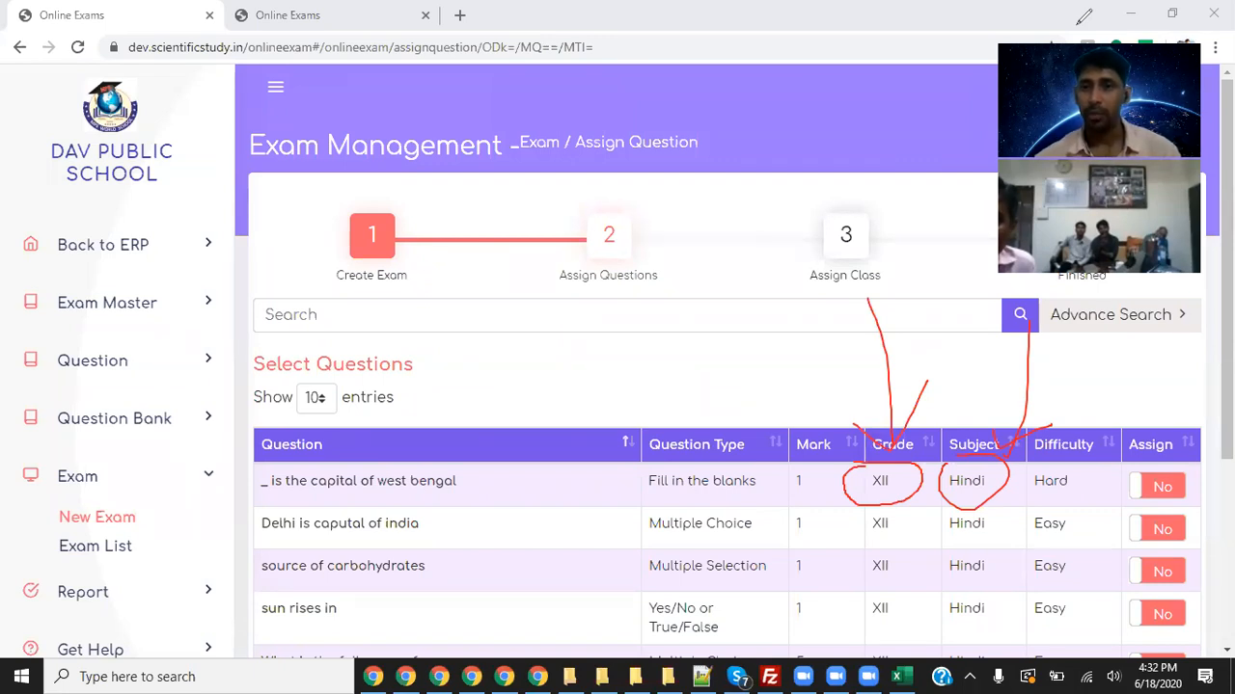
- Mark up the rows of the question list to point out the available questions
click(843, 129)
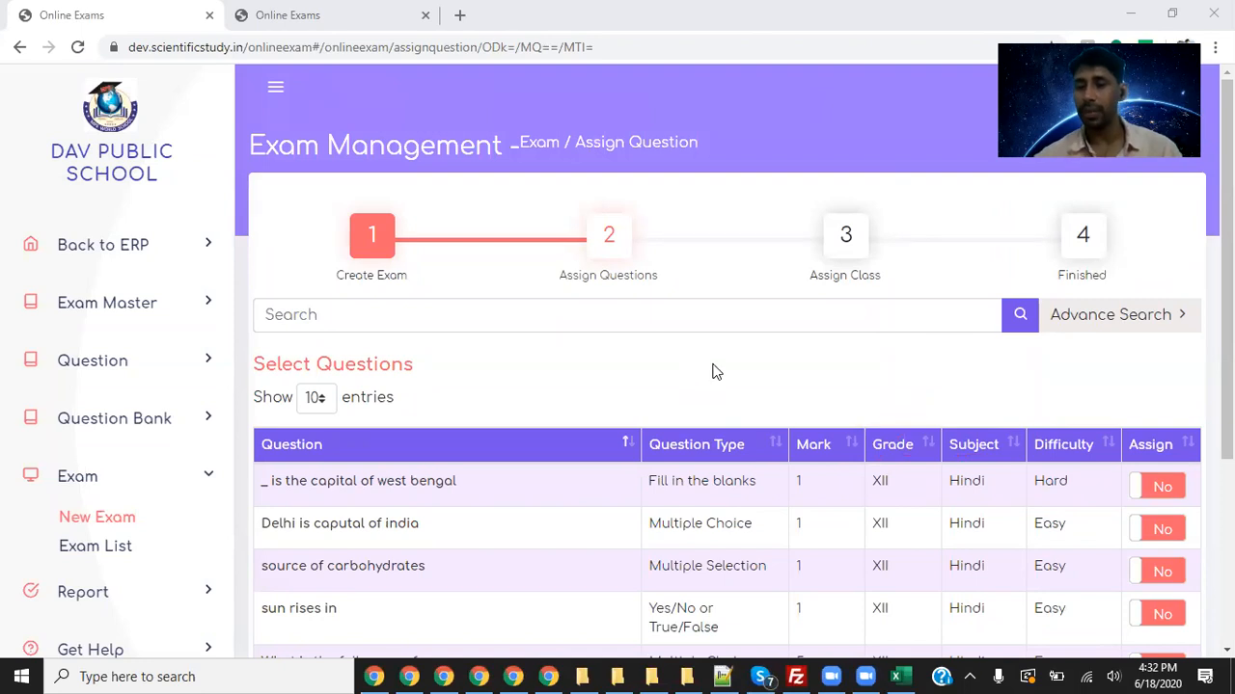
scroll(711, 369, down, 2)
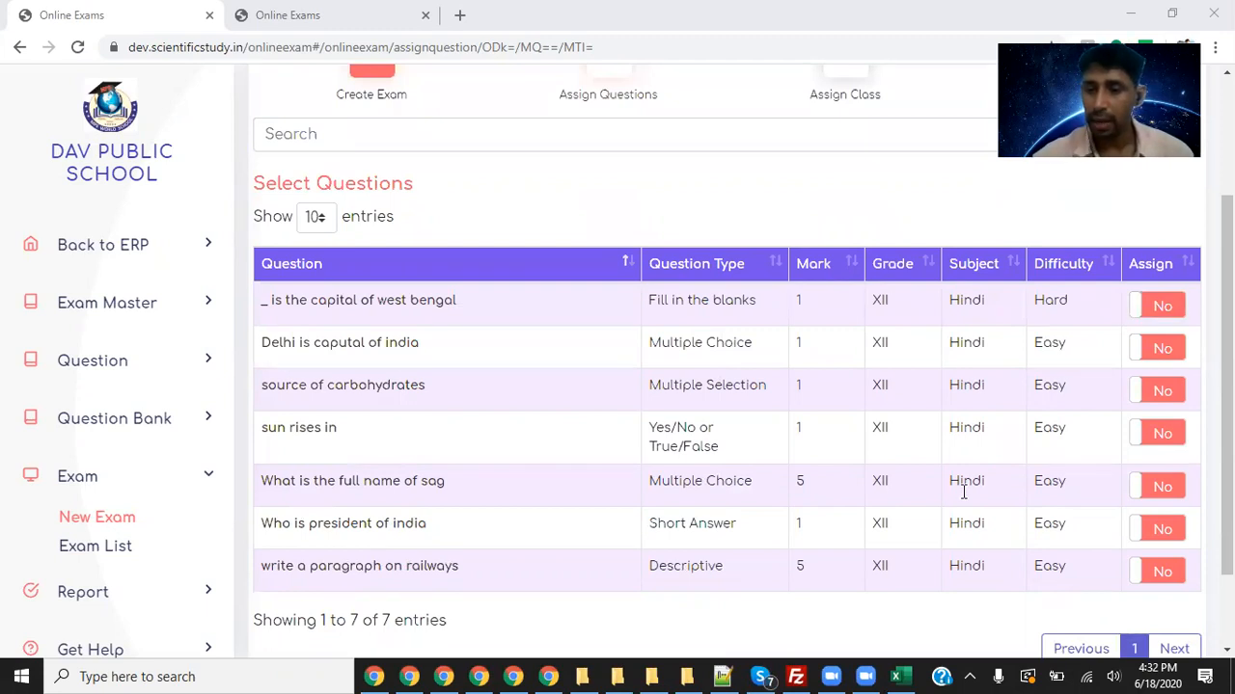
mouse_move(359, 252)
mouse_down()
mouse_move(1096, 232)
mouse_move(1206, 357)
mouse_move(1203, 592)
mouse_move(723, 608)
mouse_move(270, 595)
mouse_move(256, 308)
mouse_move(270, 241)
mouse_up()
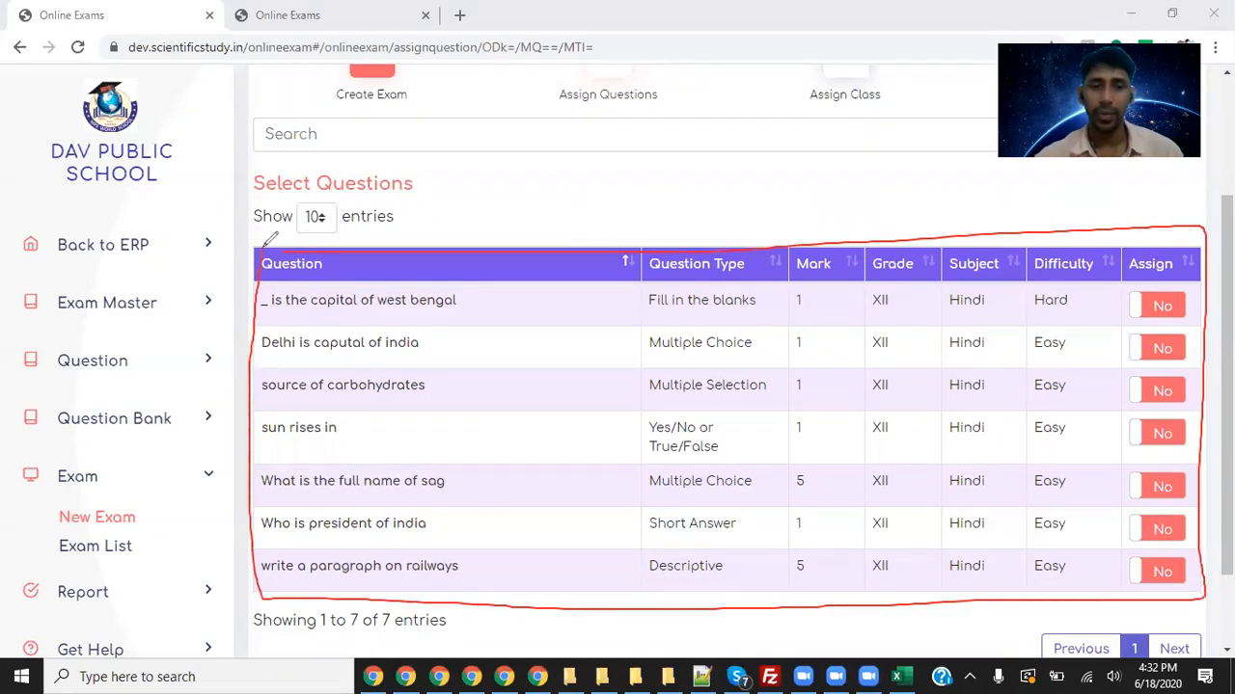
mouse_move(437, 312)
mouse_down()
mouse_move(451, 318)
mouse_move(524, 253)
mouse_up()
mouse_move(417, 406)
mouse_down()
mouse_move(482, 353)
mouse_move(469, 334)
mouse_up()
drag(360, 452, 413, 418)
drag(392, 529, 452, 502)
mouse_move(434, 582)
mouse_down()
mouse_move(484, 562)
mouse_move(789, 556)
mouse_move(793, 576)
mouse_up()
mouse_move(541, 294)
mouse_down()
mouse_move(779, 286)
mouse_move(812, 309)
mouse_move(795, 288)
mouse_up()
mouse_move(755, 334)
mouse_down()
mouse_move(789, 333)
mouse_move(792, 372)
mouse_up()
drag(813, 415, 802, 415)
drag(787, 517, 790, 515)
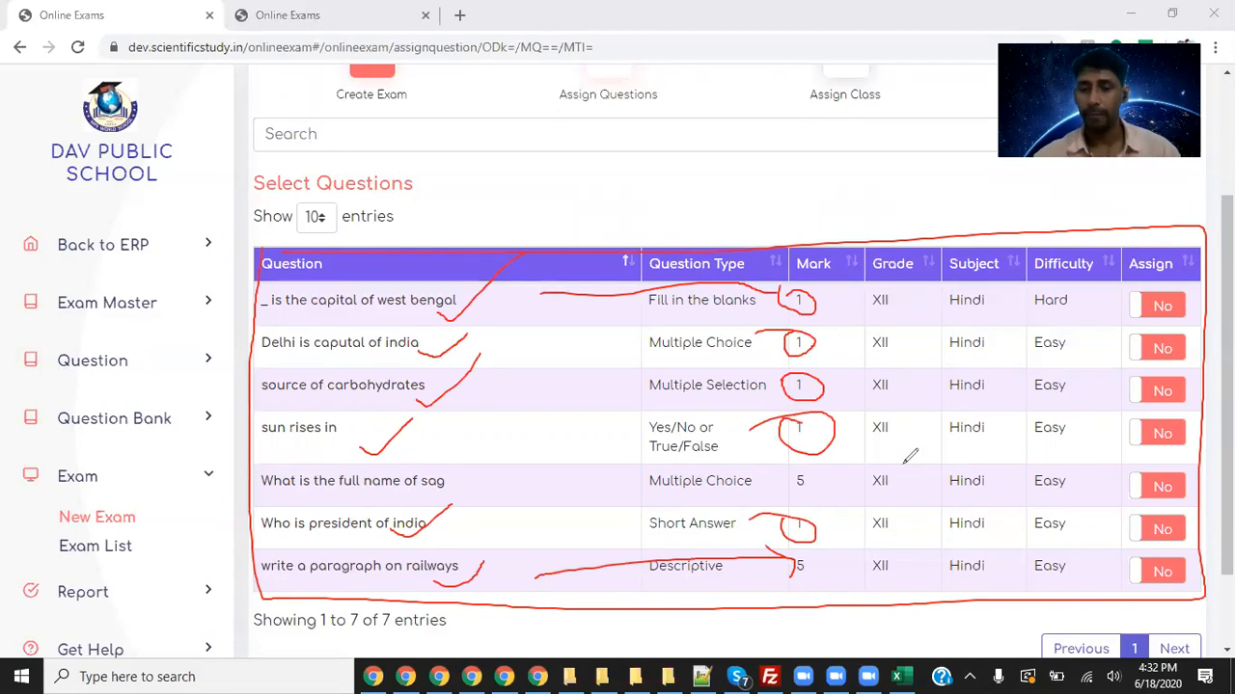
key(Escape)
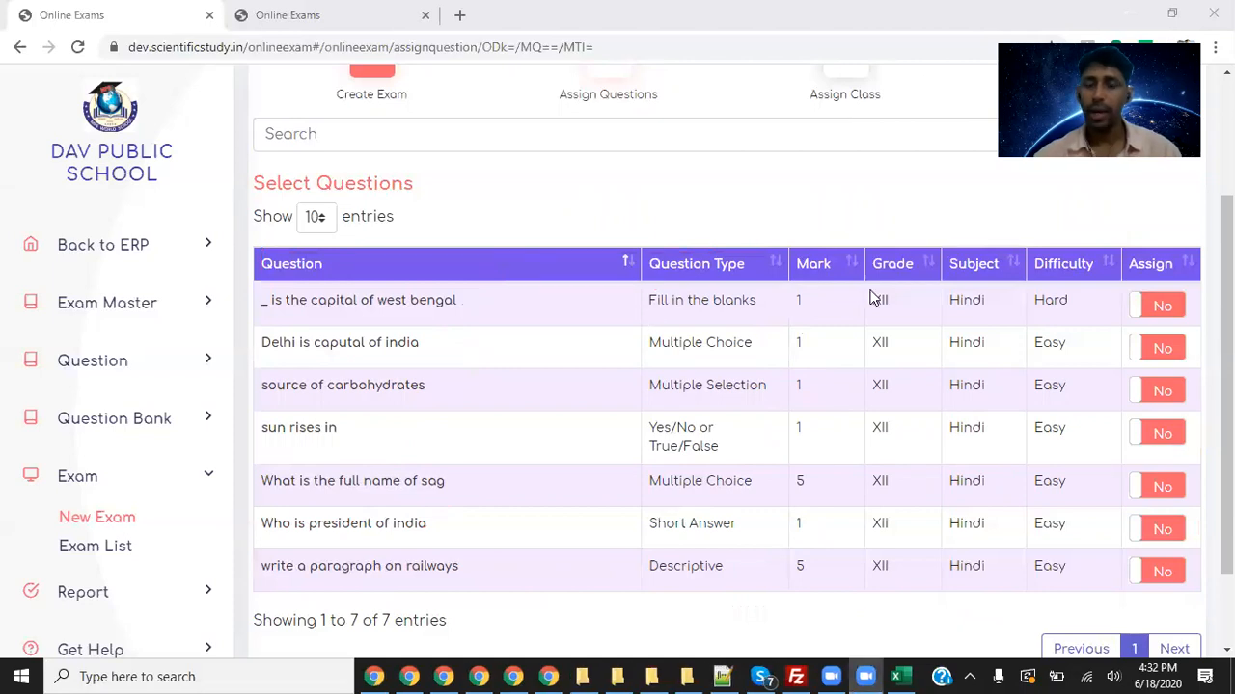
- Assign the West Bengal, Delhi, carbohydrates, sun rises, president and railways questions, leaving out sag
click(1154, 308)
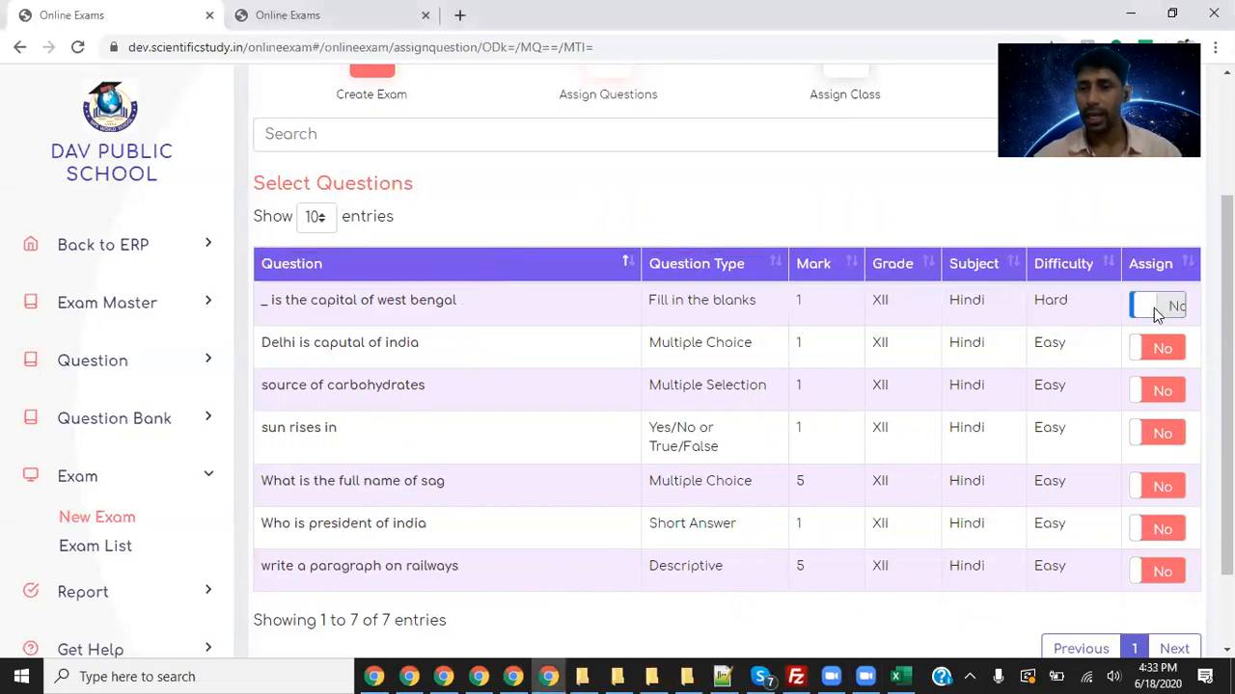
click(1160, 340)
click(1164, 389)
click(1162, 434)
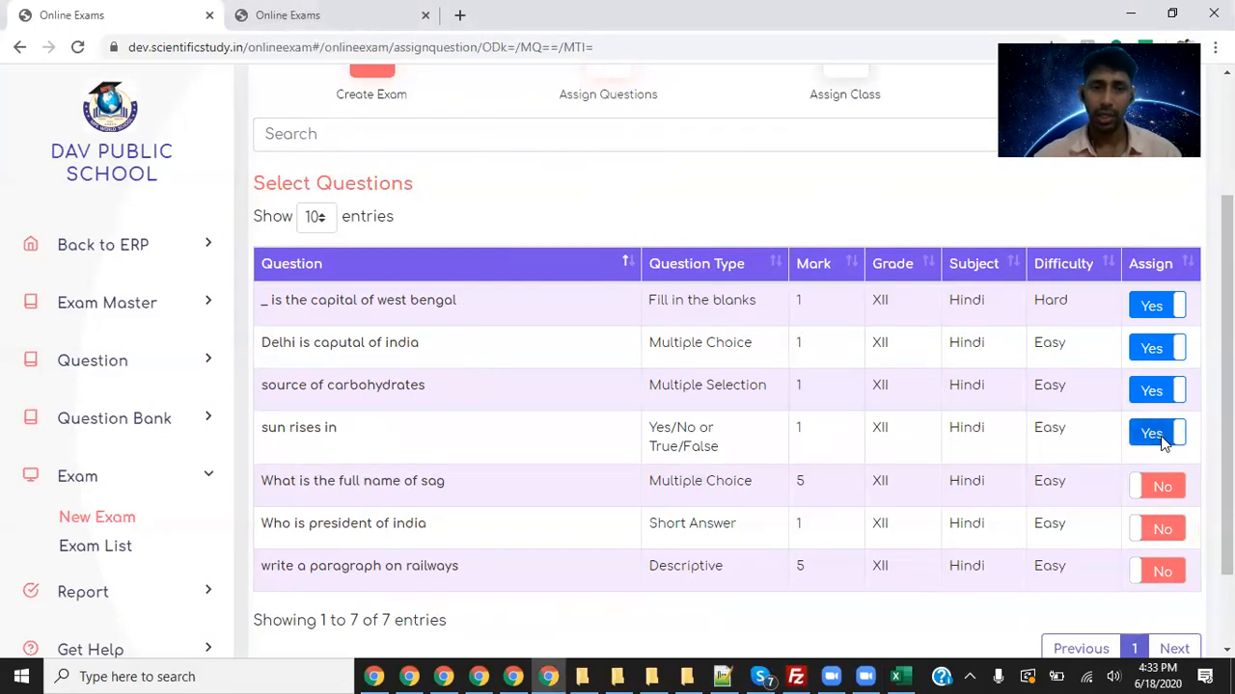
click(1164, 526)
click(1167, 571)
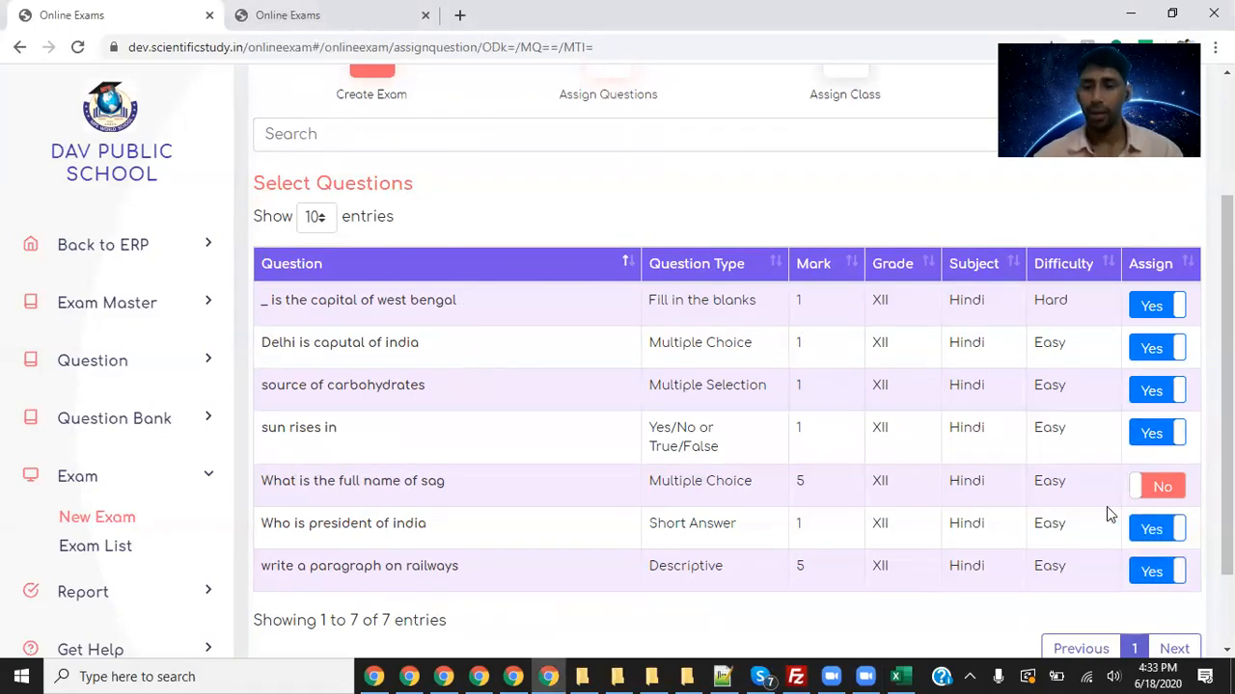
drag(579, 499, 343, 482)
scroll(761, 350, down, 2)
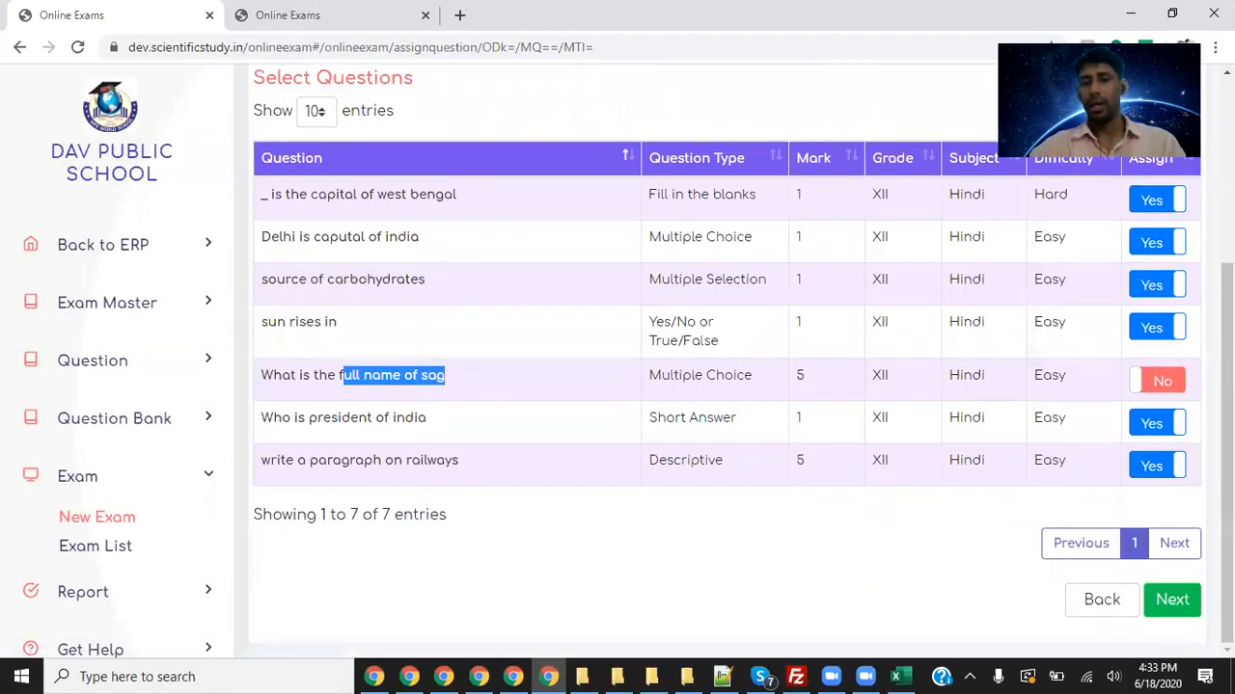
click(1172, 599)
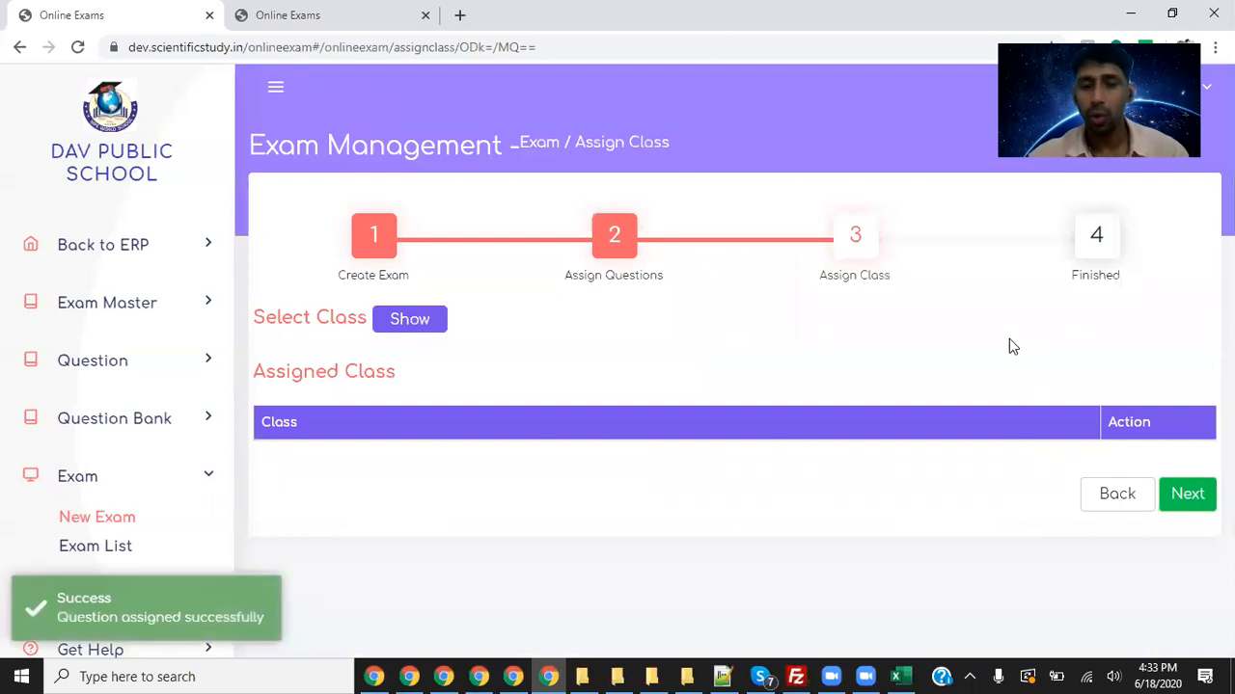
- Reveal the class list next to Select Class and point out the class names
click(427, 321)
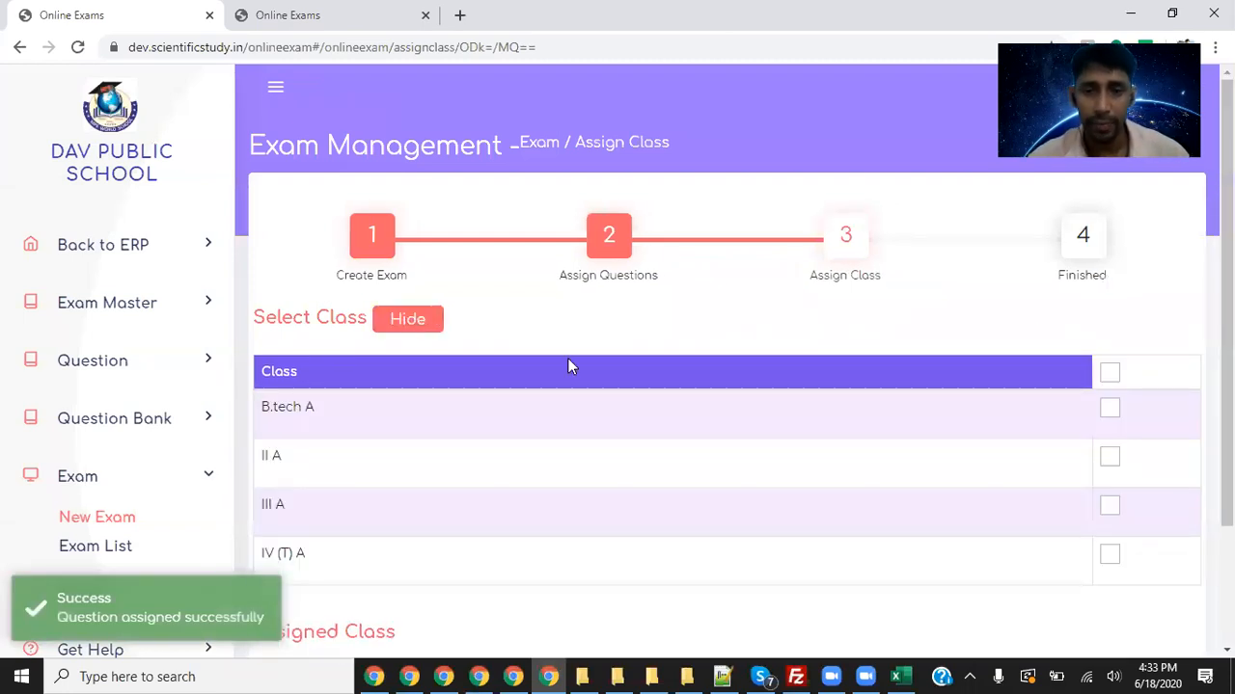
scroll(882, 414, down, 2)
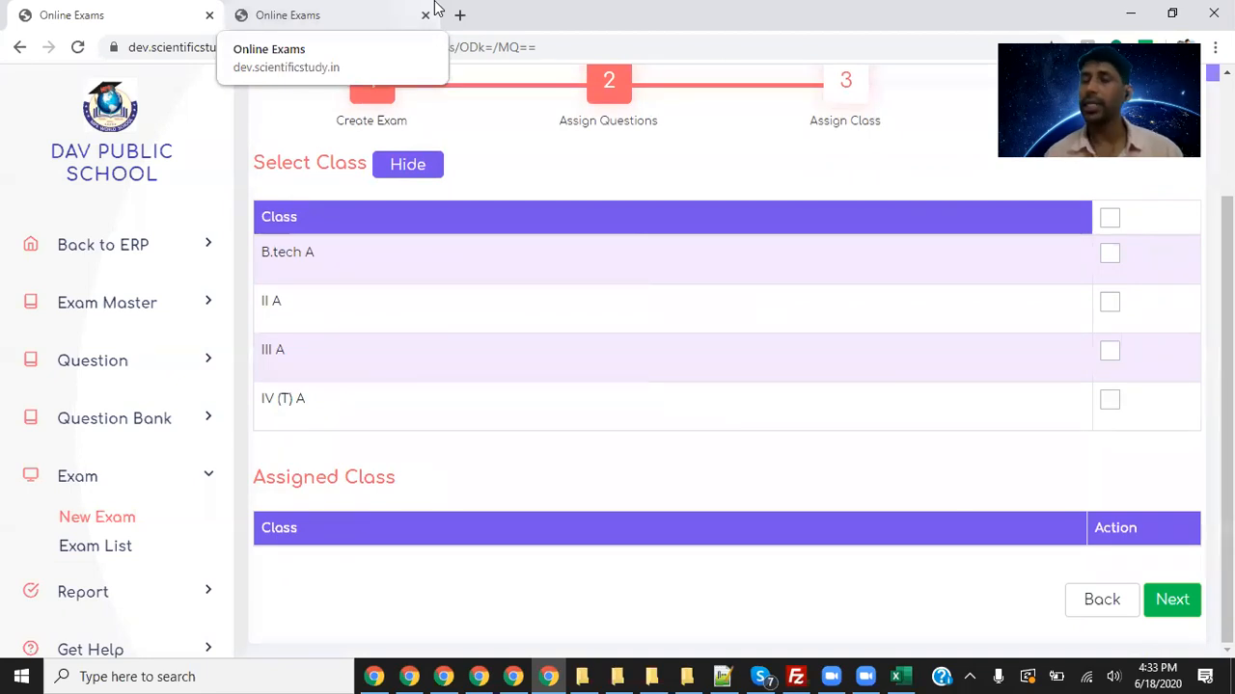
click(835, 673)
mouse_move(260, 205)
mouse_down()
mouse_move(326, 203)
mouse_move(508, 377)
mouse_move(237, 419)
mouse_move(227, 251)
mouse_move(280, 199)
mouse_up()
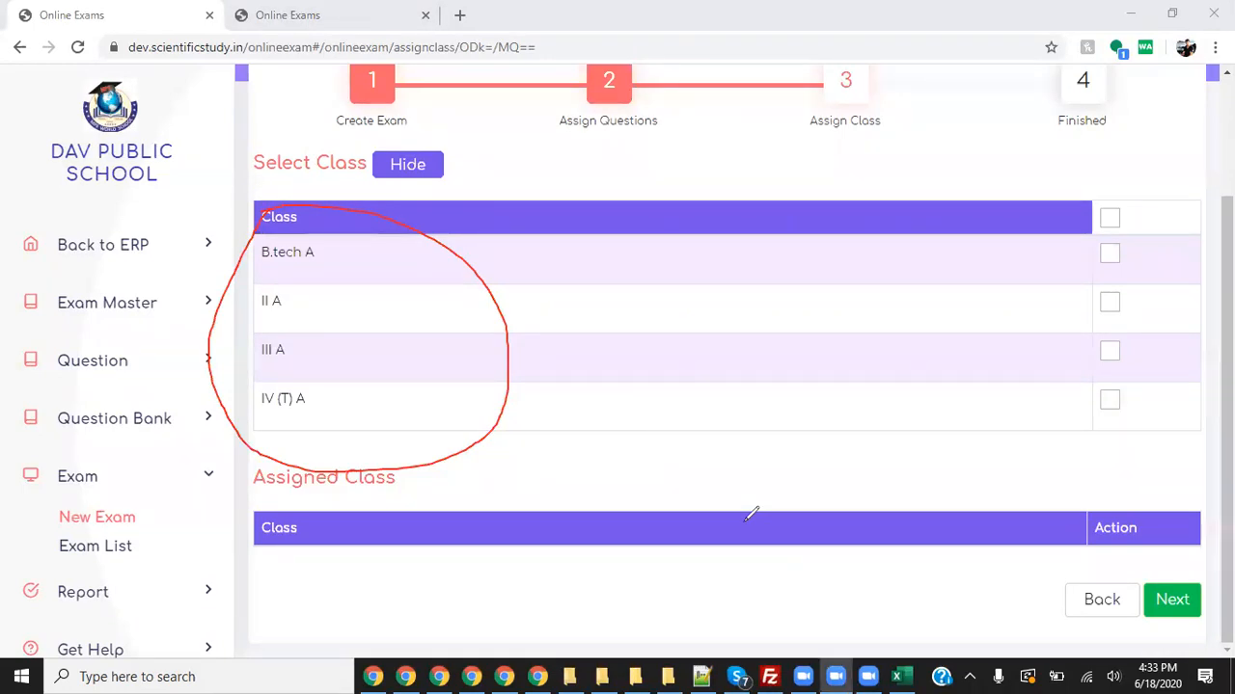
click(838, 127)
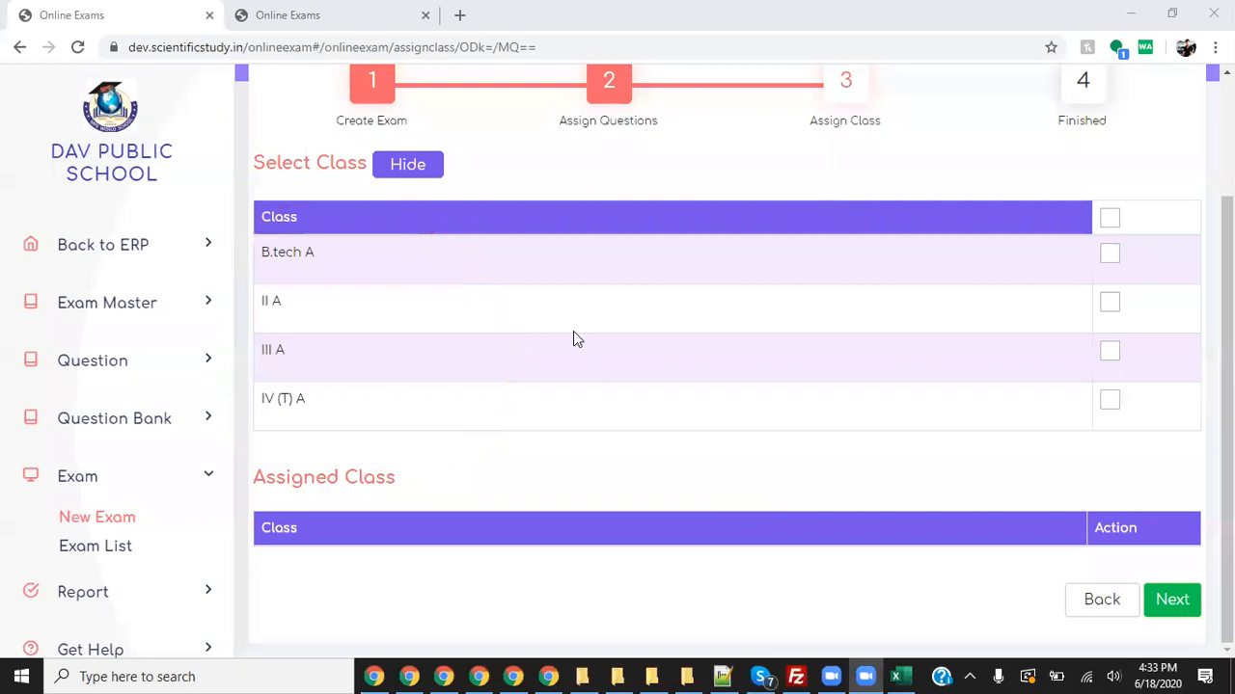
scroll(579, 306, up, 2)
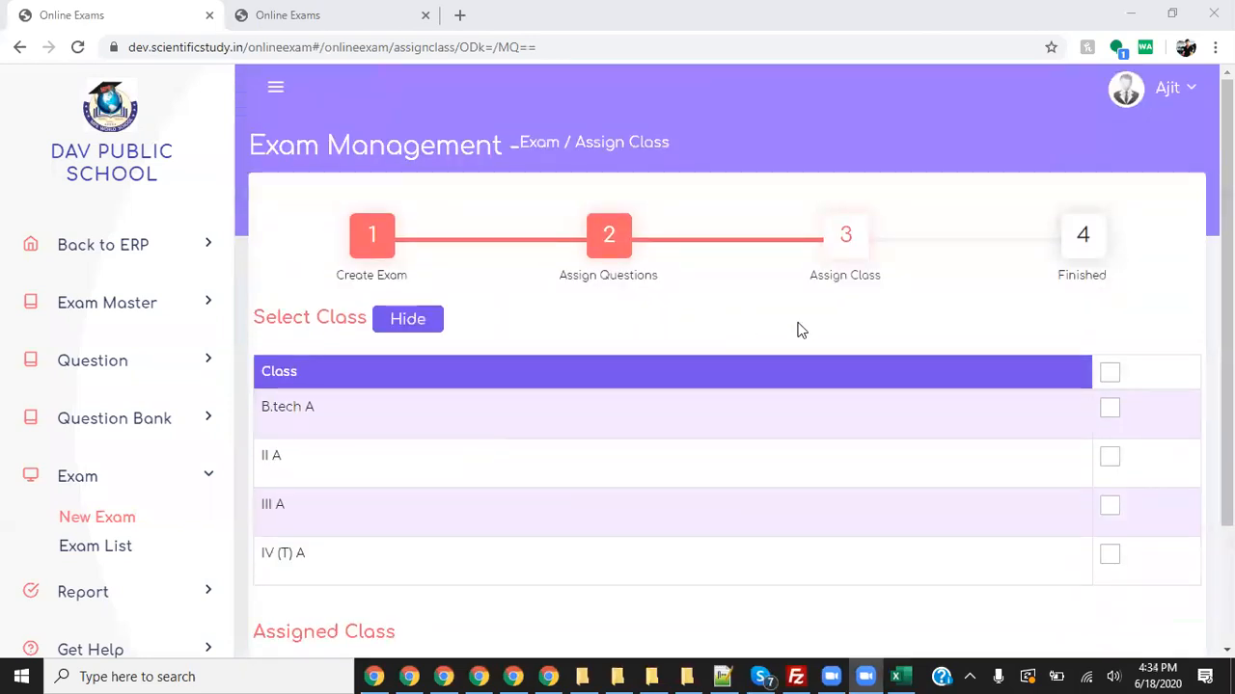
scroll(689, 376, down, 2)
drag(339, 415, 311, 270)
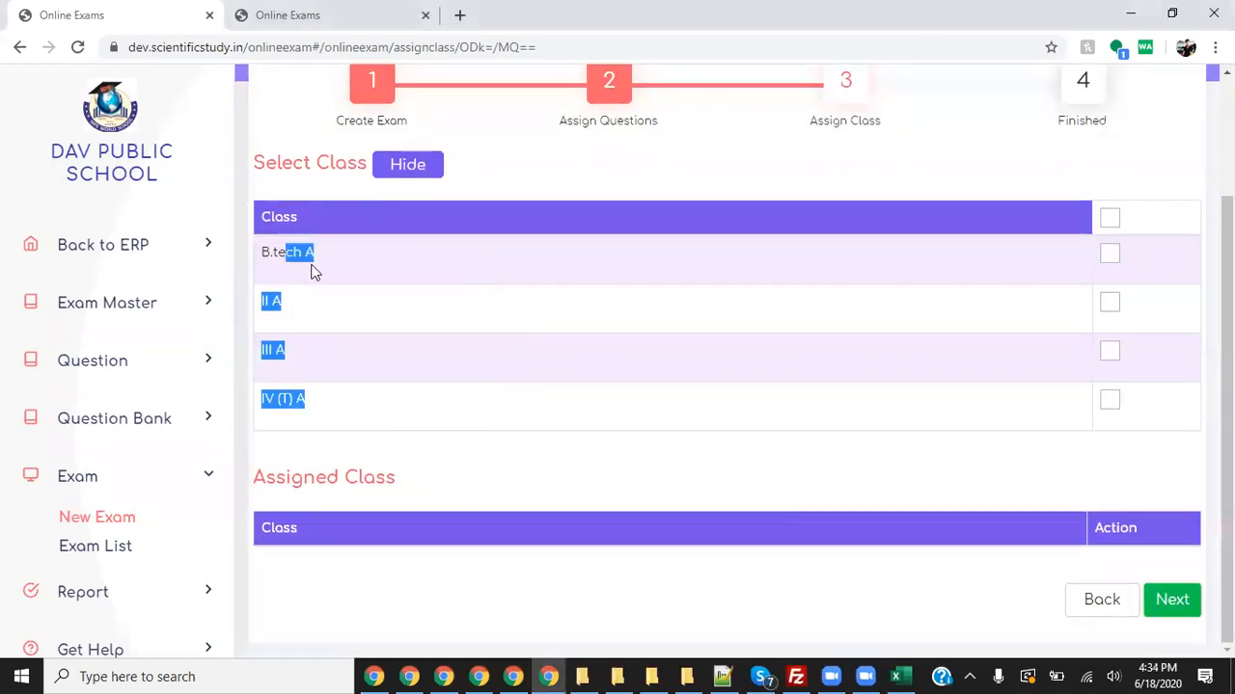
- Select all four classes (B.tech A, II A, III A, IV (T) A) and continue
click(1110, 220)
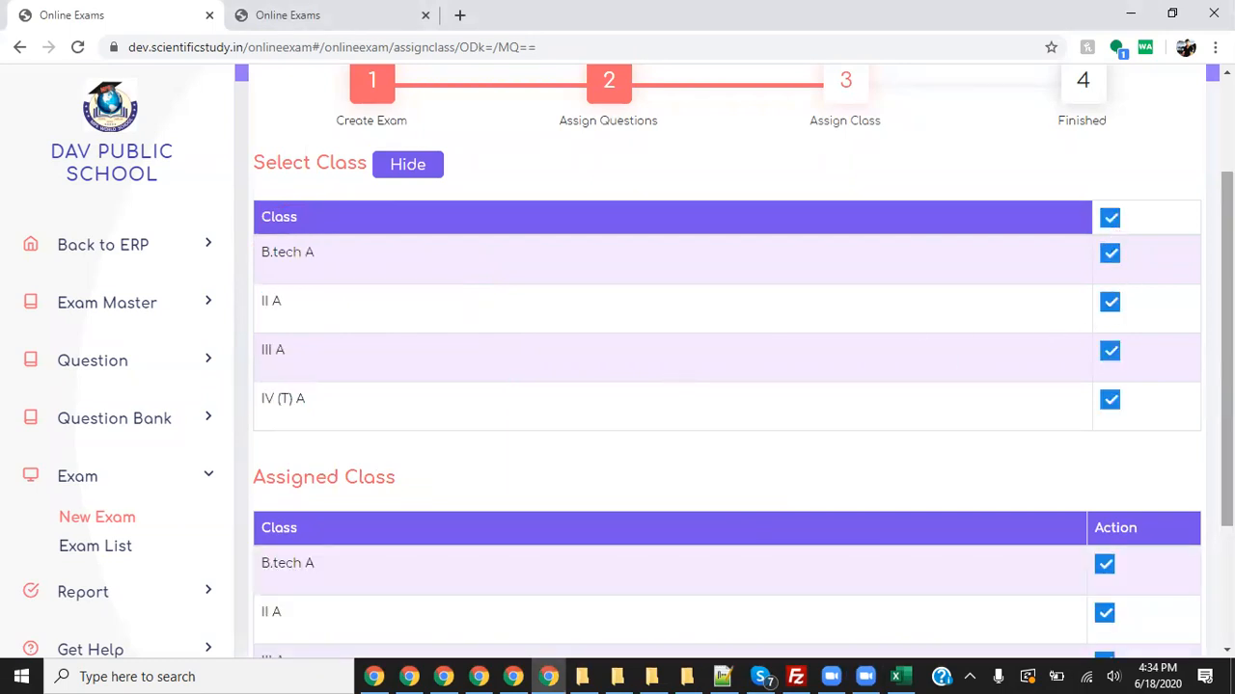
click(1111, 257)
click(1111, 303)
click(1109, 352)
click(1110, 400)
click(1110, 224)
click(1110, 253)
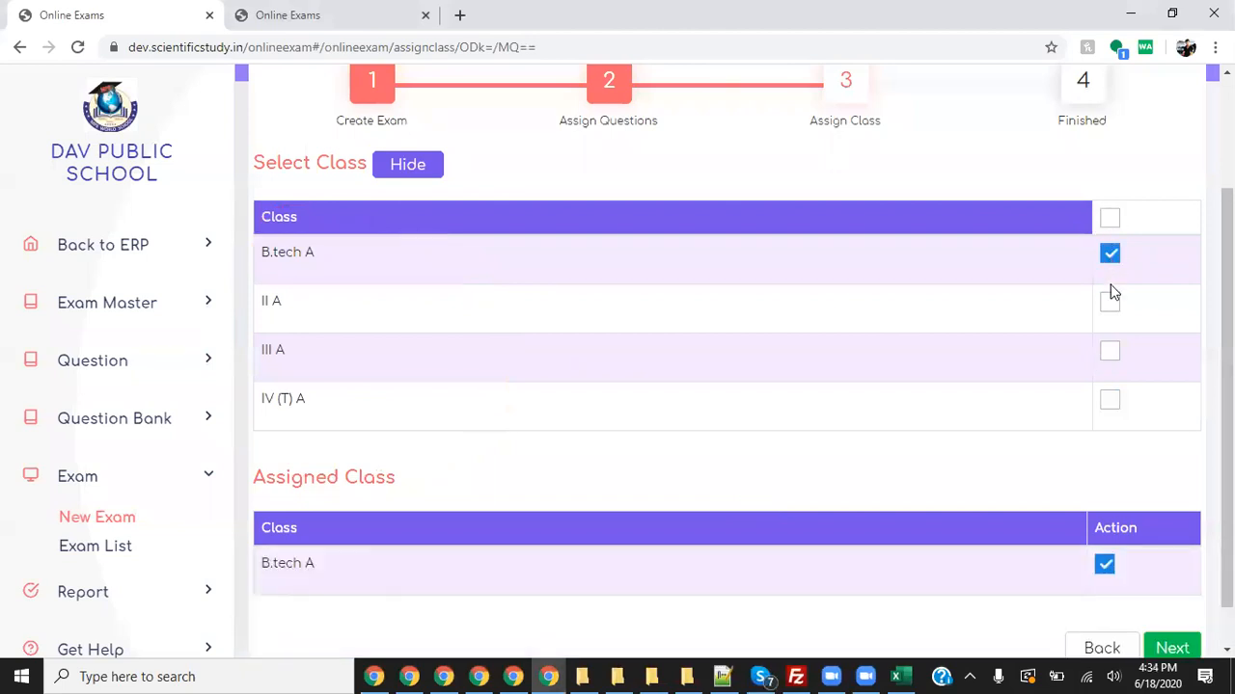
click(1109, 219)
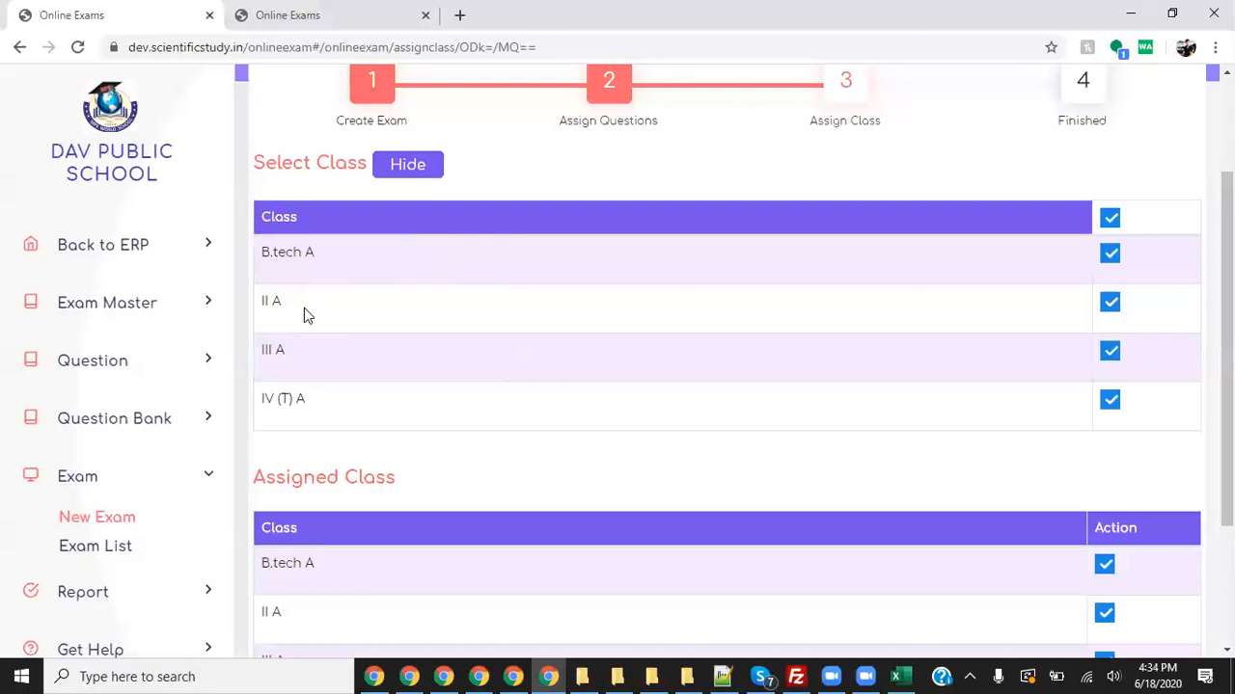
scroll(868, 414, down, 2)
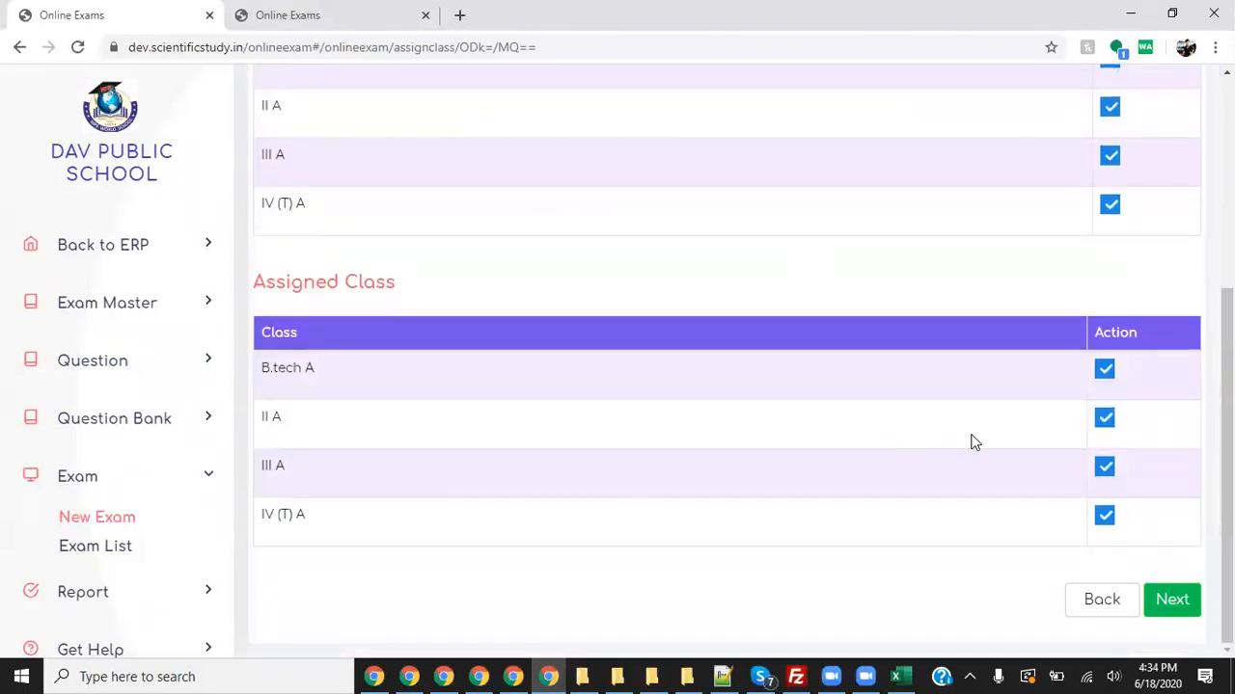
click(1171, 600)
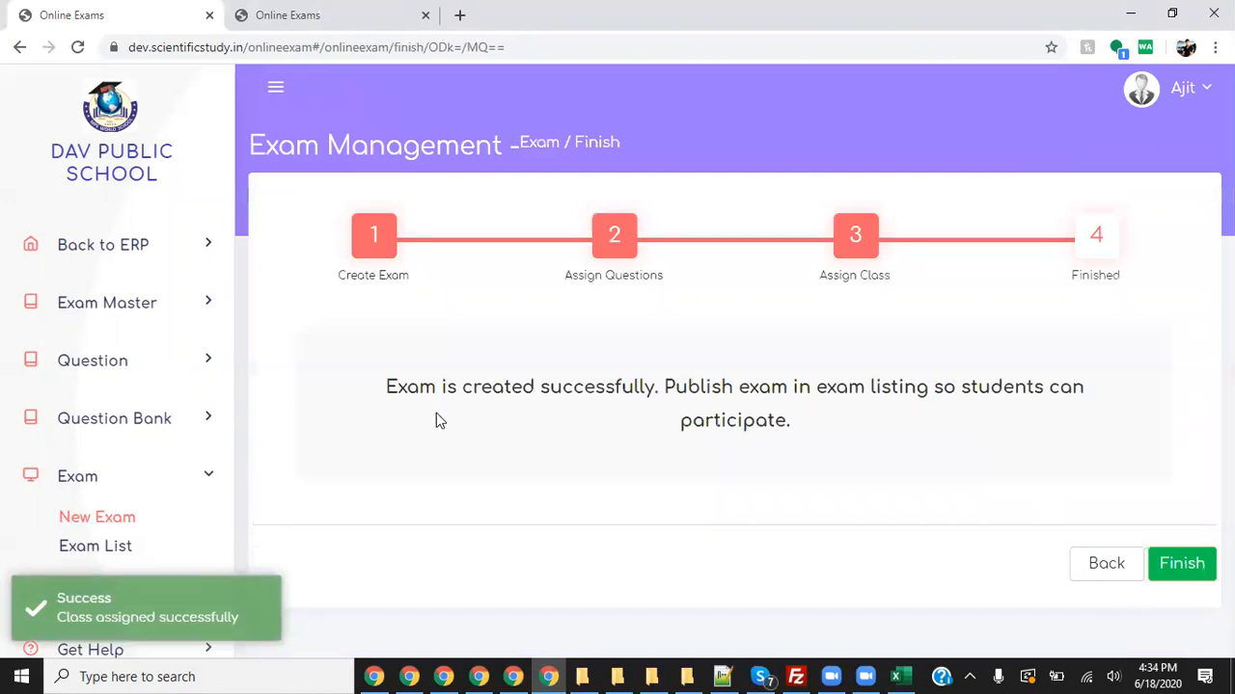
- Finish the exam wizard and scroll through the Manage Exams list with published statuses
drag(474, 386, 865, 381)
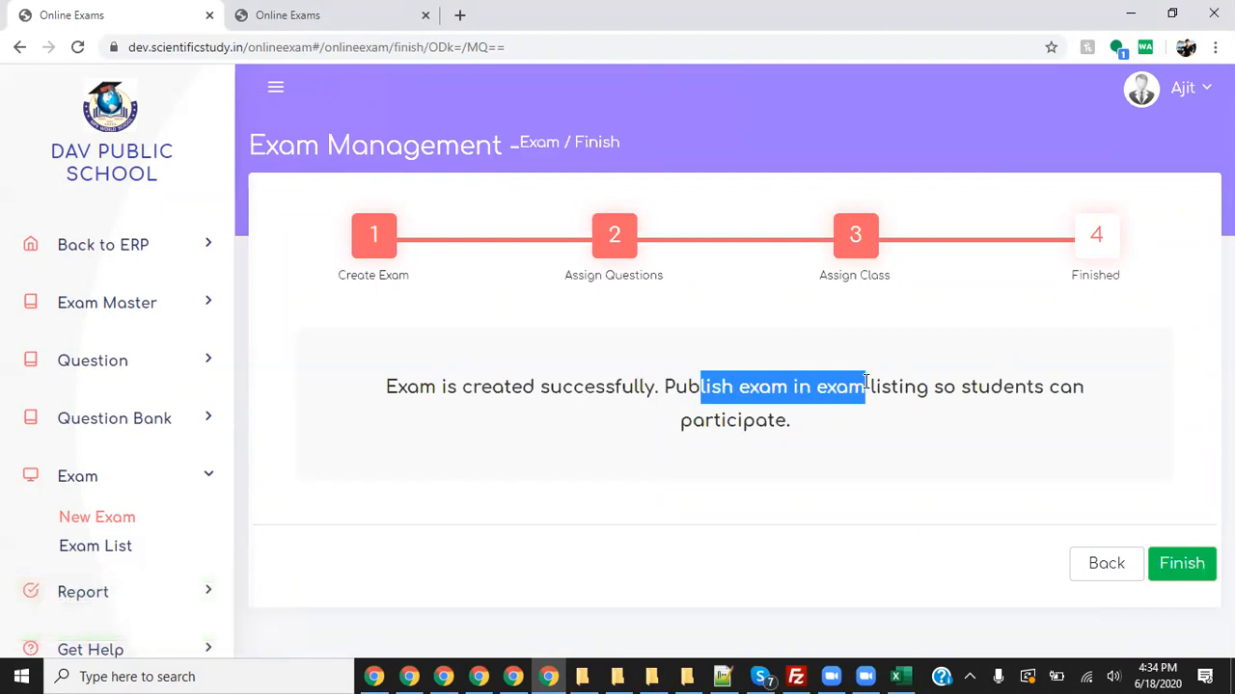
click(1182, 564)
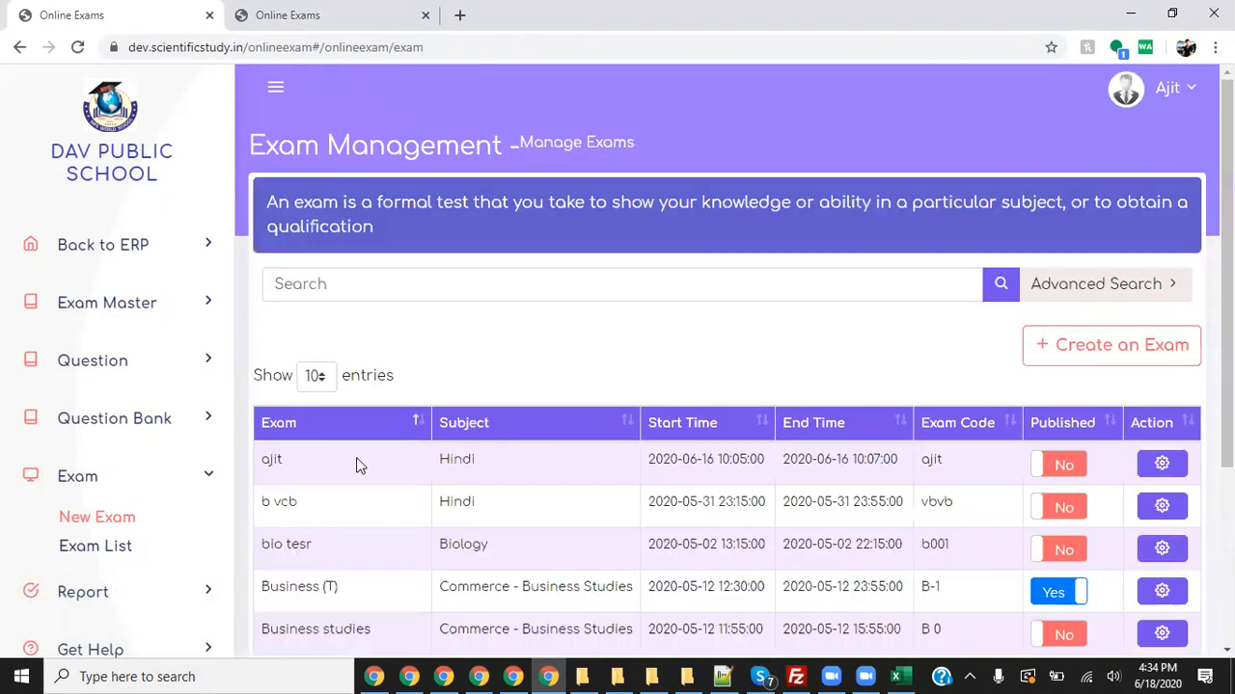
scroll(829, 487, down, 2)
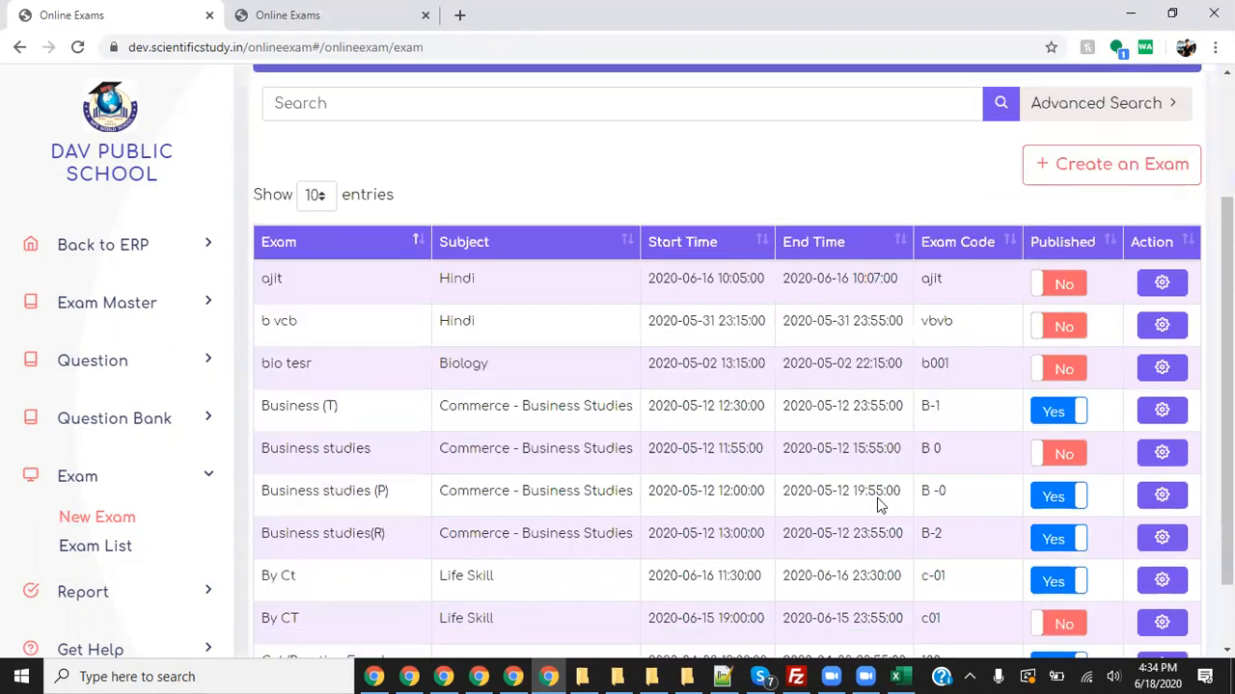
scroll(894, 507, down, 2)
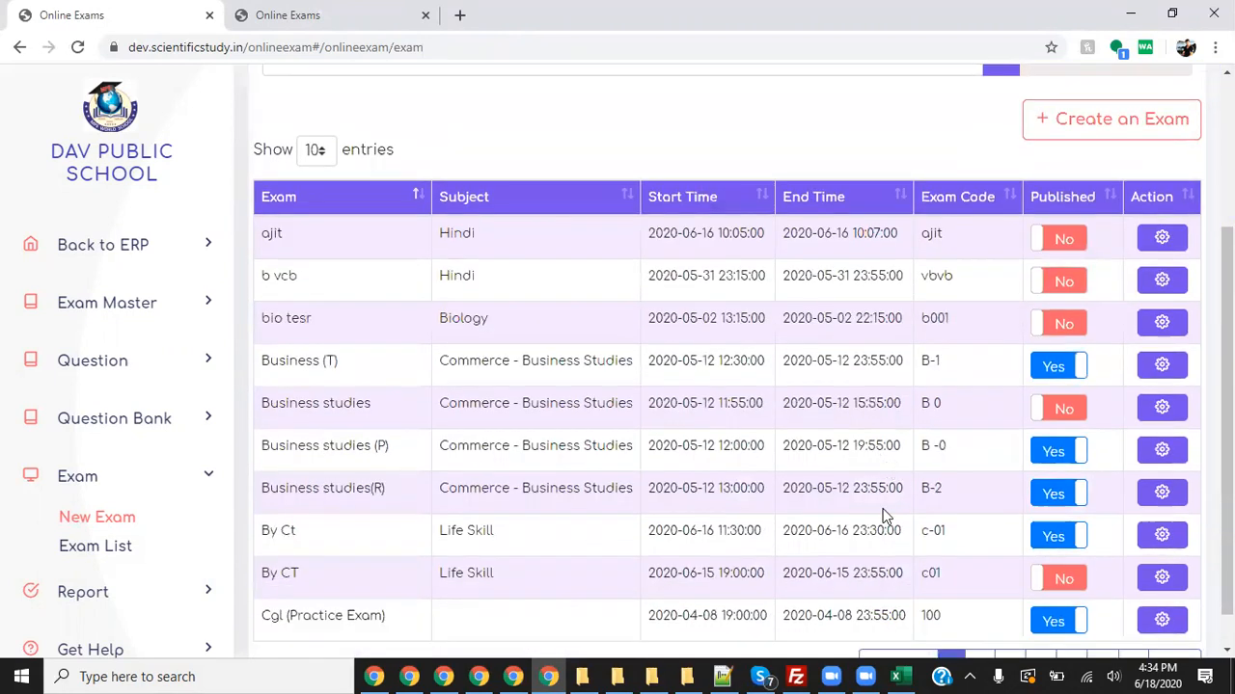
scroll(978, 521, up, 3)
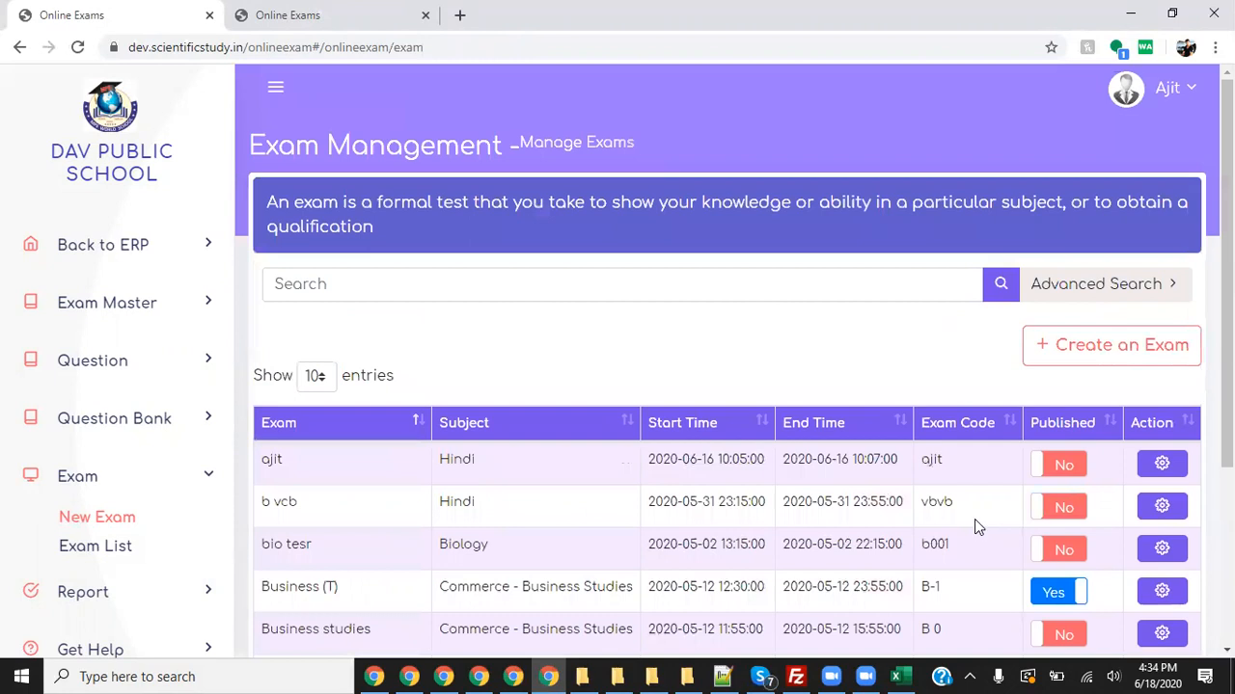
click(1099, 287)
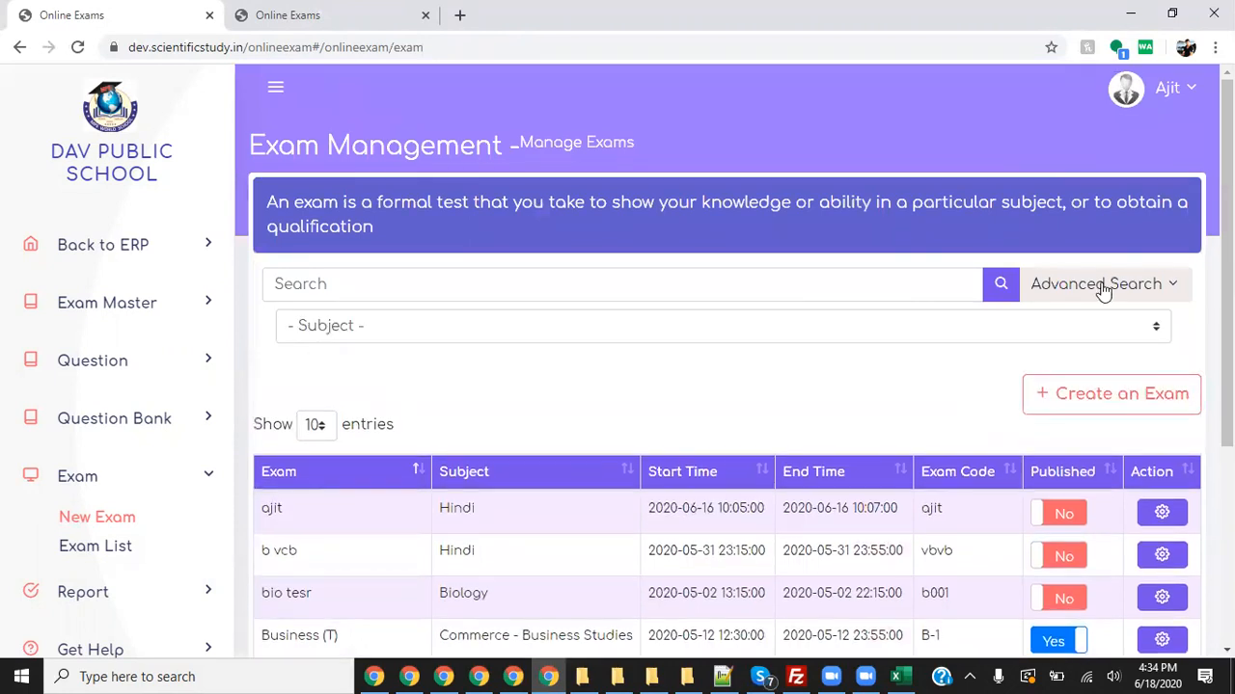
click(873, 331)
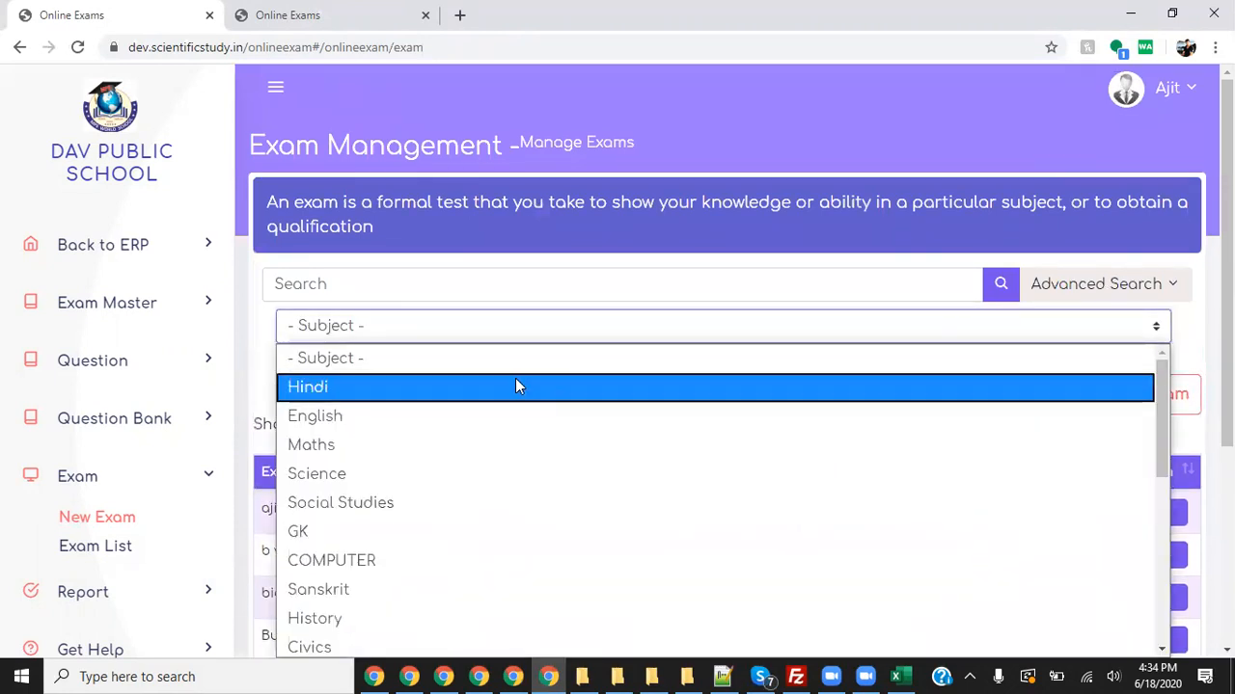
click(506, 386)
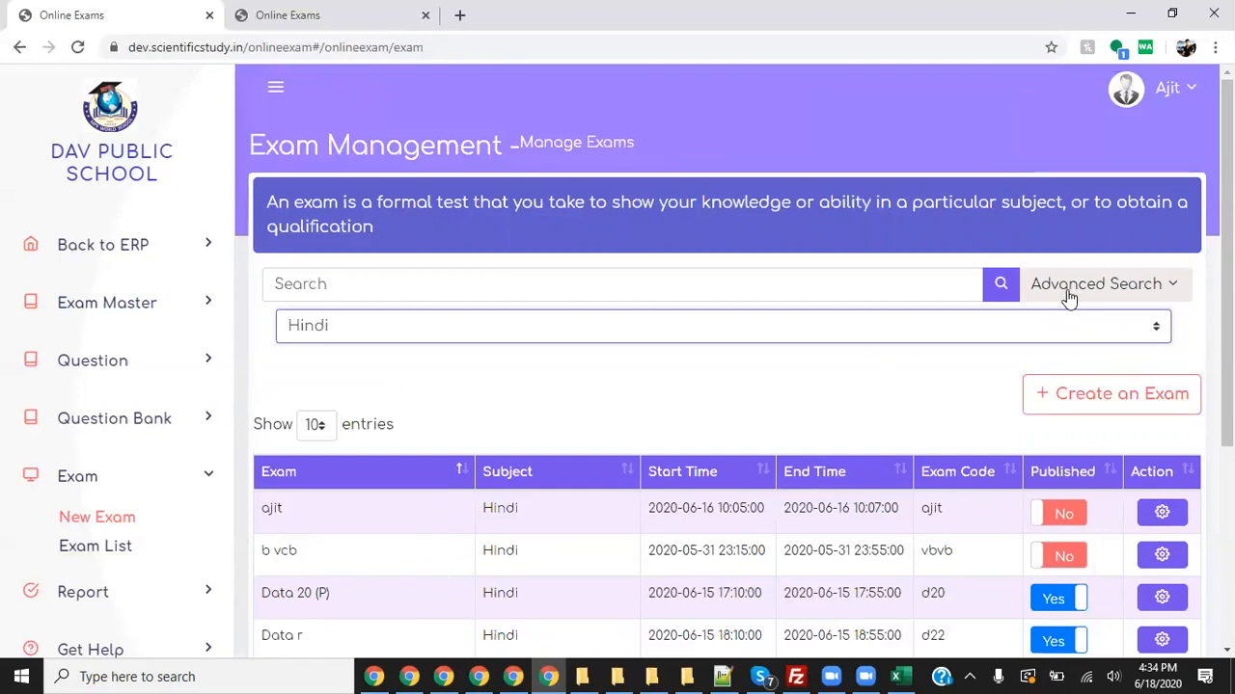
scroll(450, 396, down, 3)
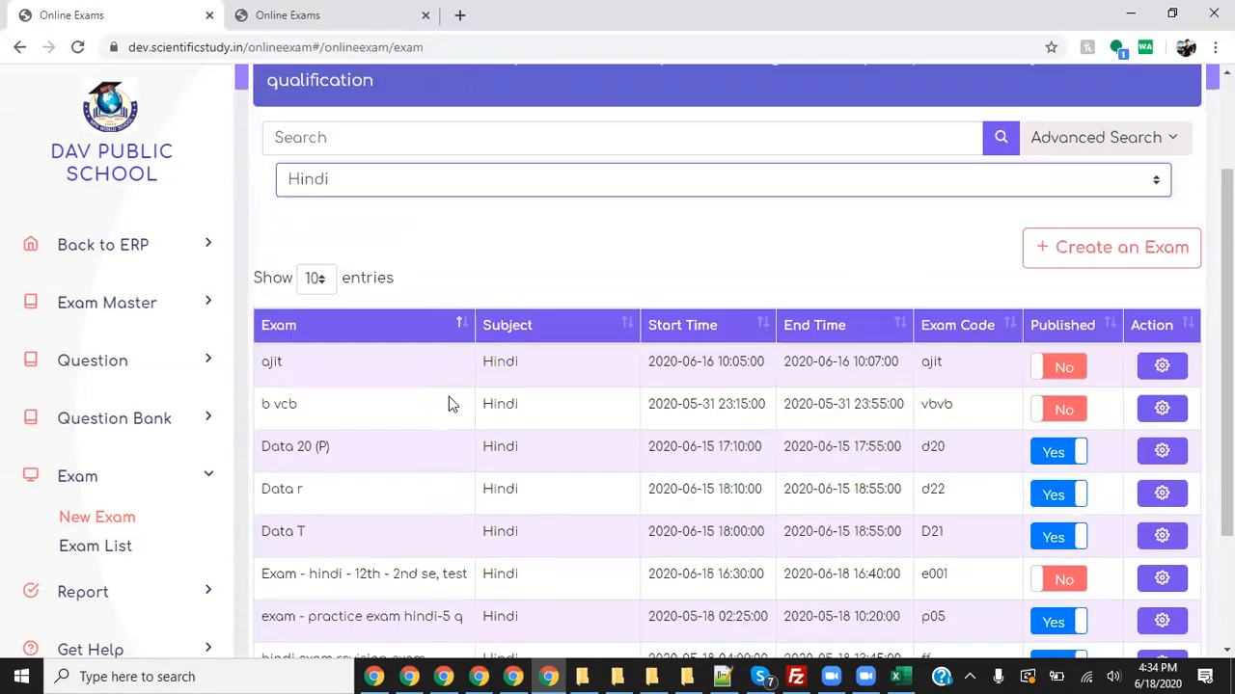
scroll(472, 393, down, 1)
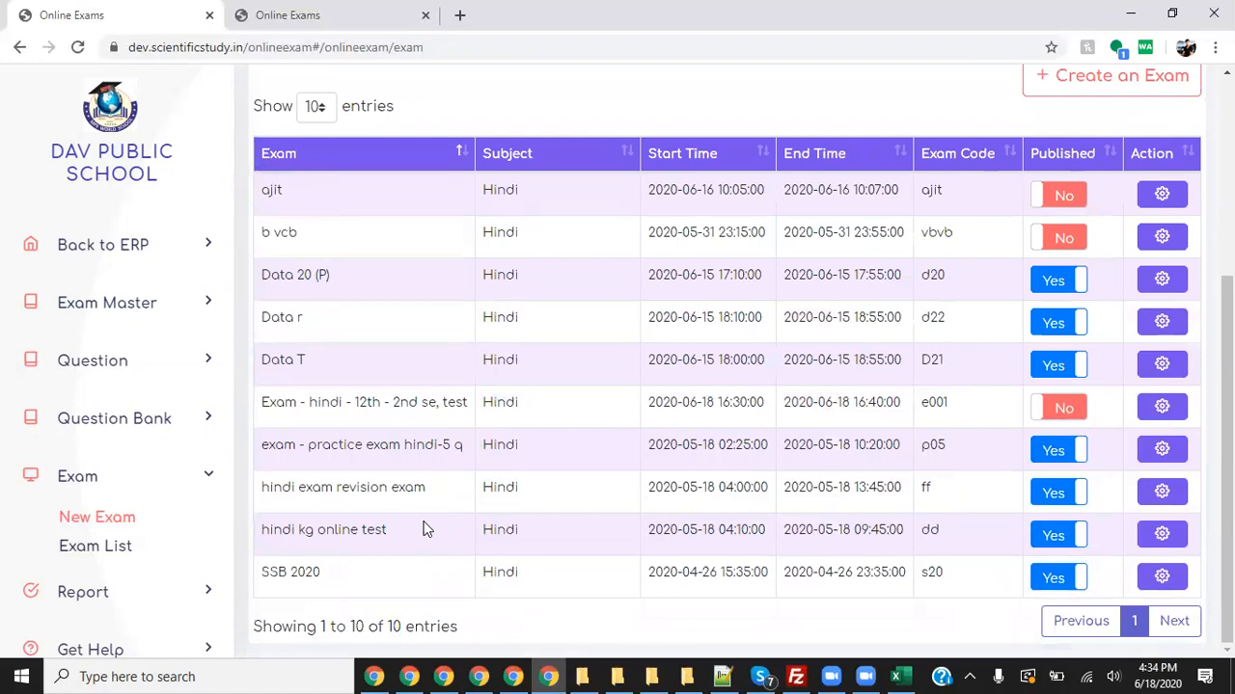
scroll(416, 328, up, 2)
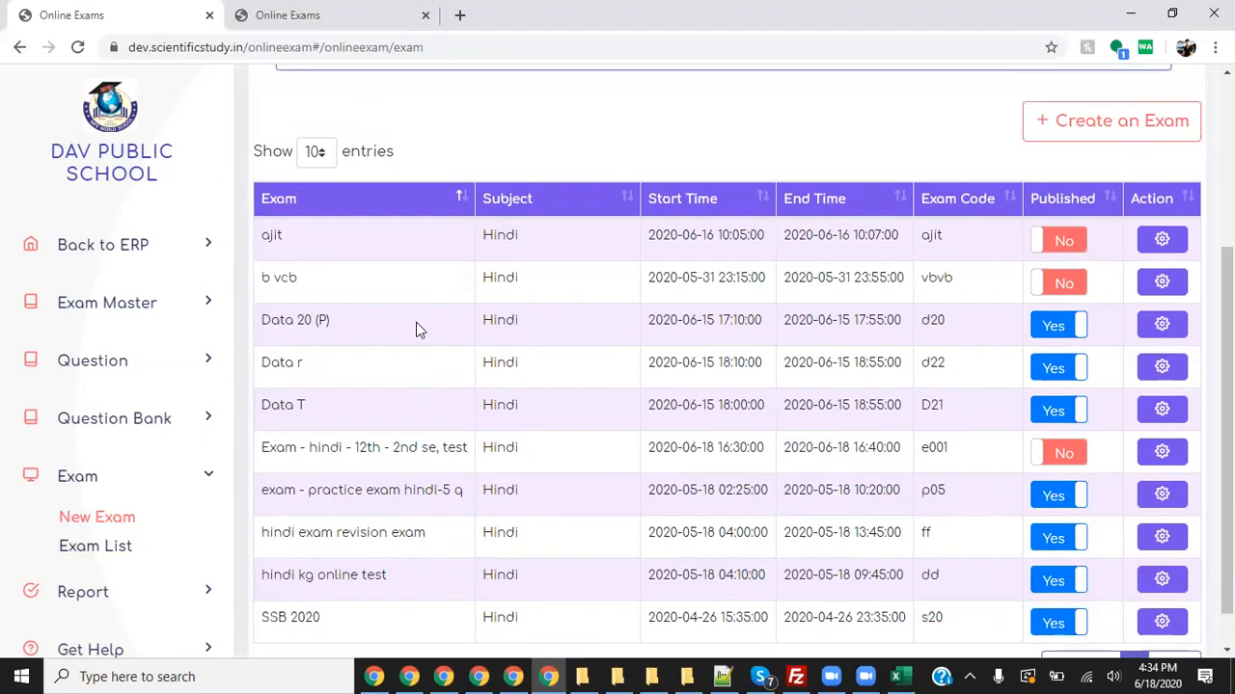
scroll(416, 342, down, 2)
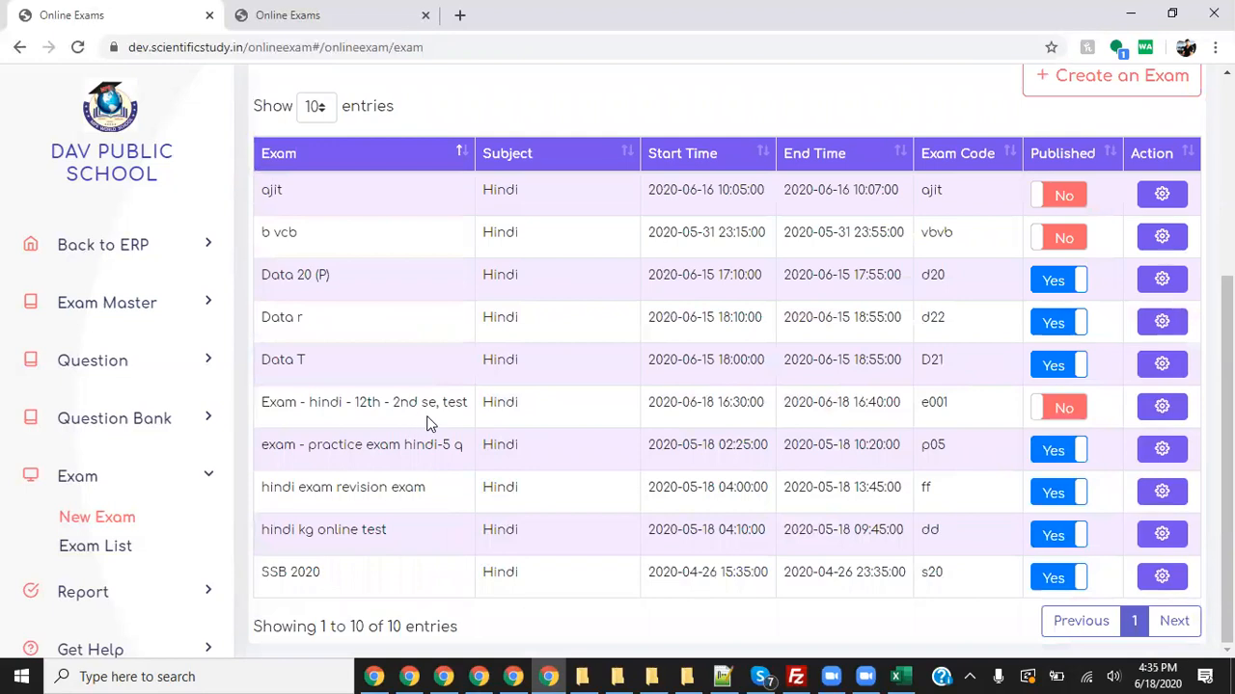
- Point out the Hindi 12th test name, then switch to the Import Question tab
drag(468, 406, 270, 405)
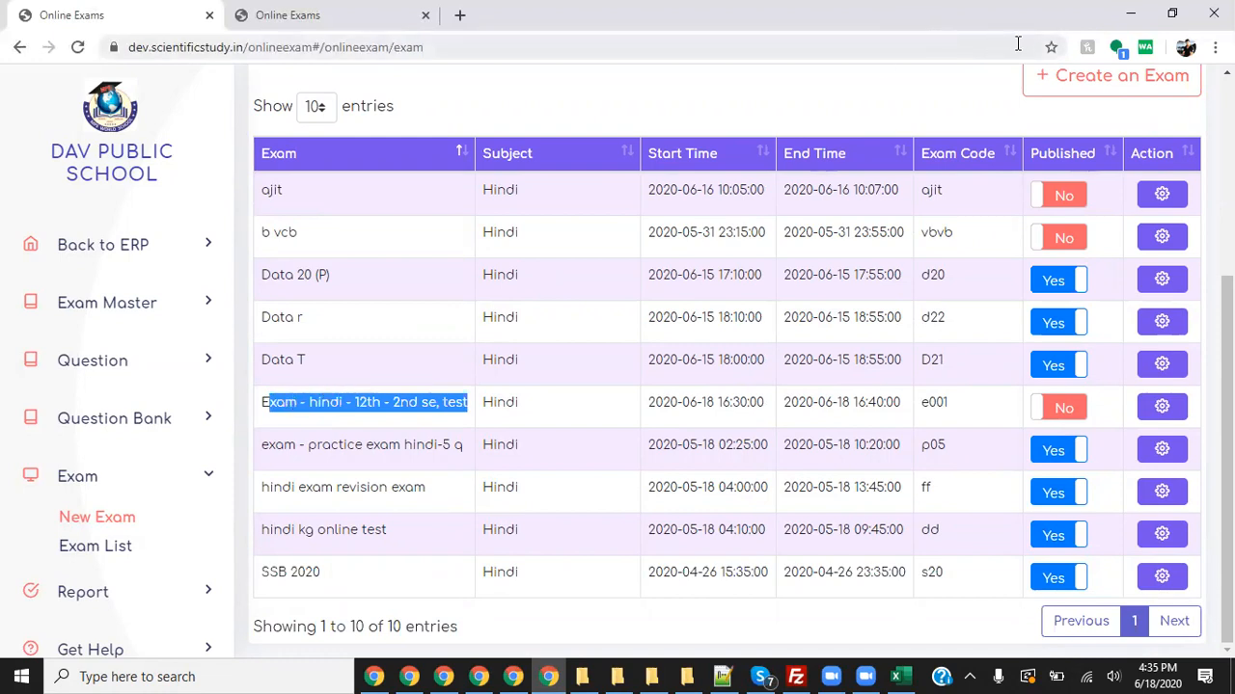
click(762, 675)
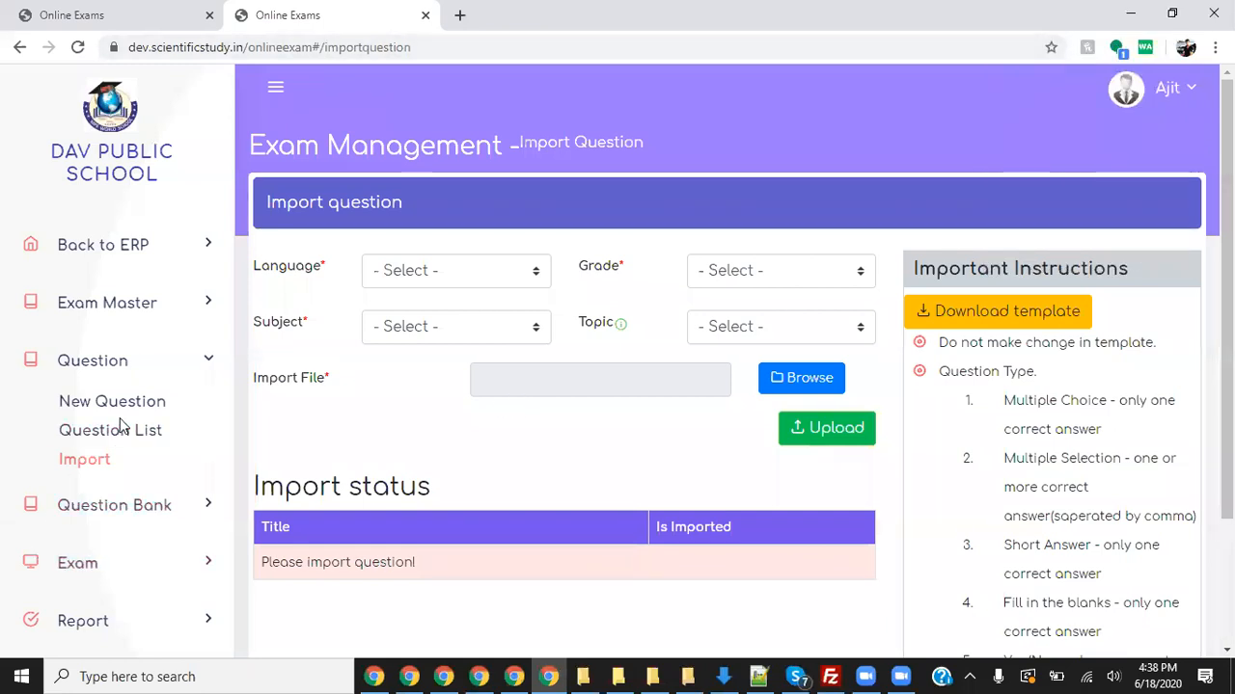
- Open the Exam List from the sidebar's Exam section
click(104, 568)
click(114, 546)
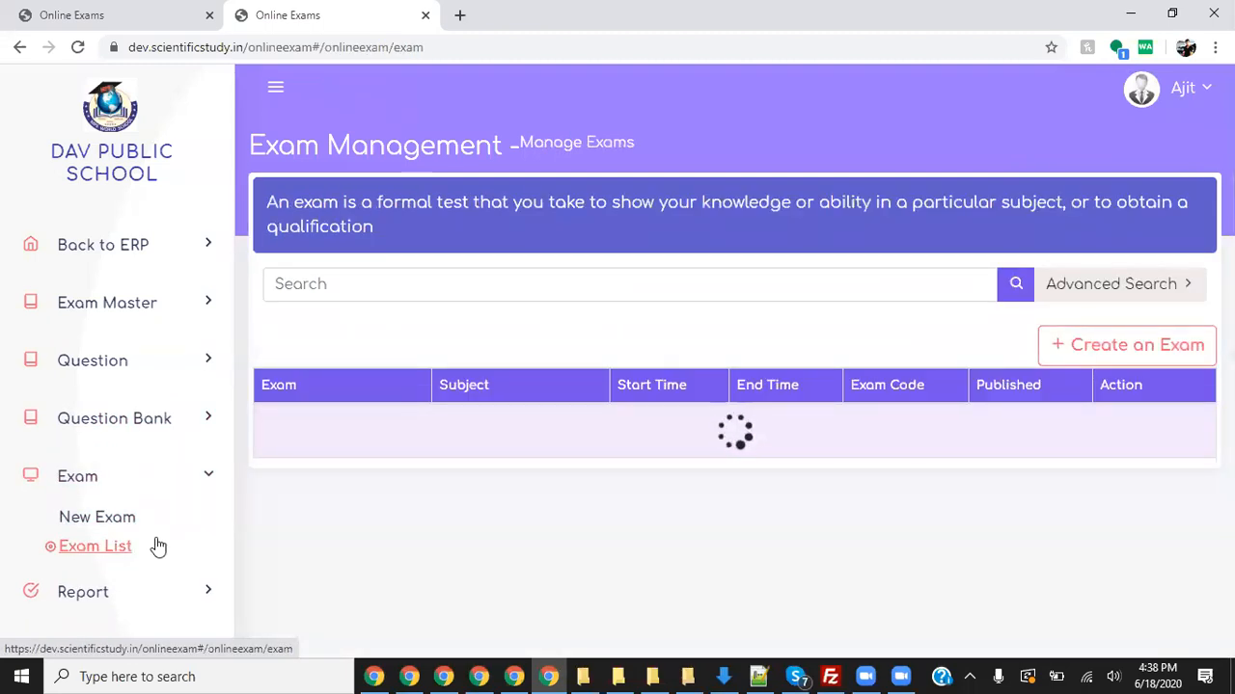
scroll(591, 456, down, 1)
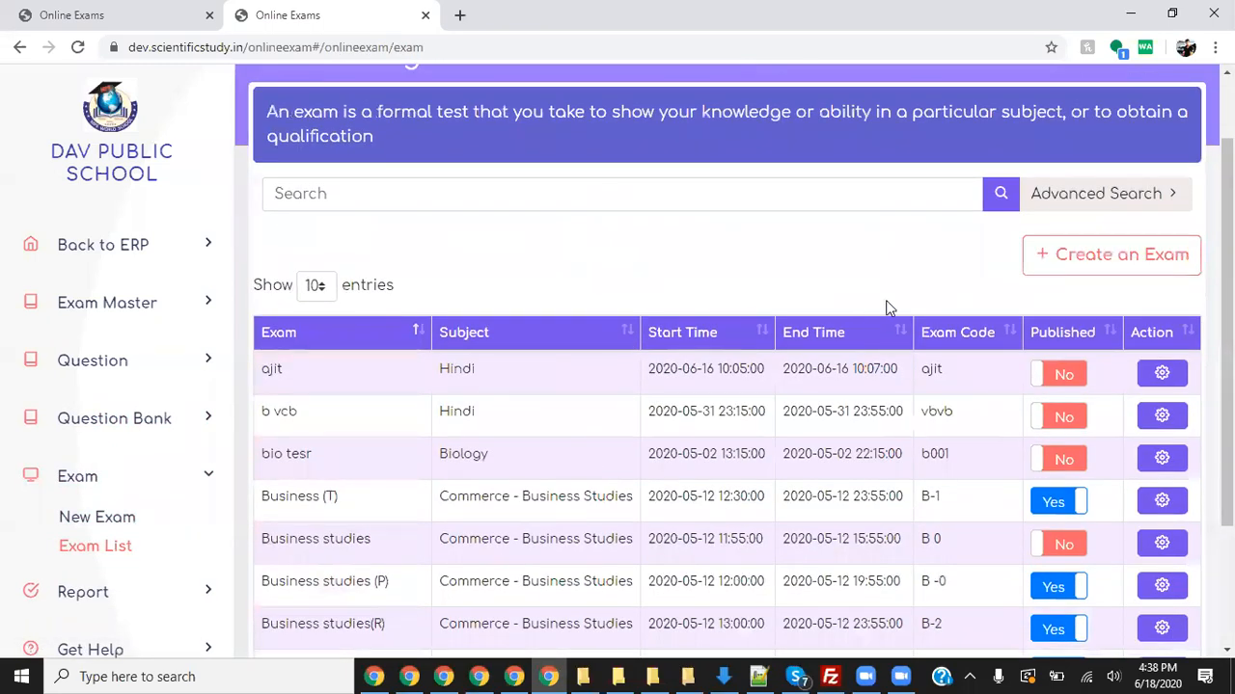
scroll(965, 301, up, 1)
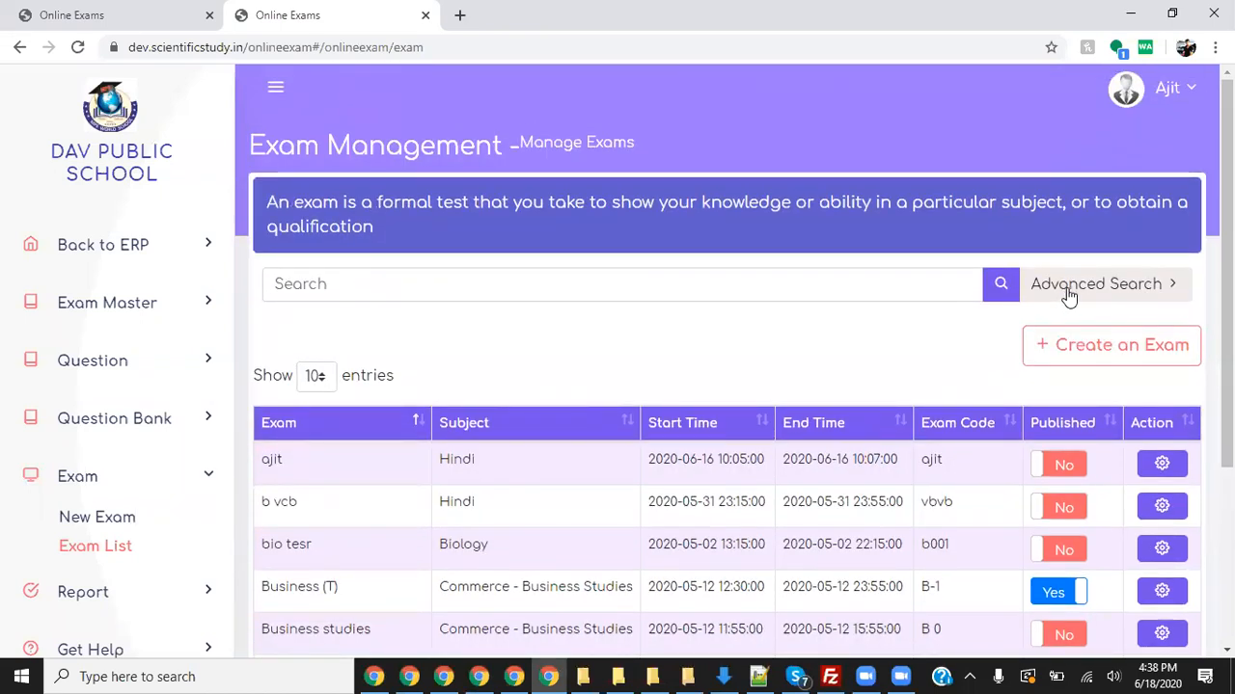
- Filter exams by subject Hindi and locate the 12th test row ending at 16:40
click(1067, 291)
click(665, 326)
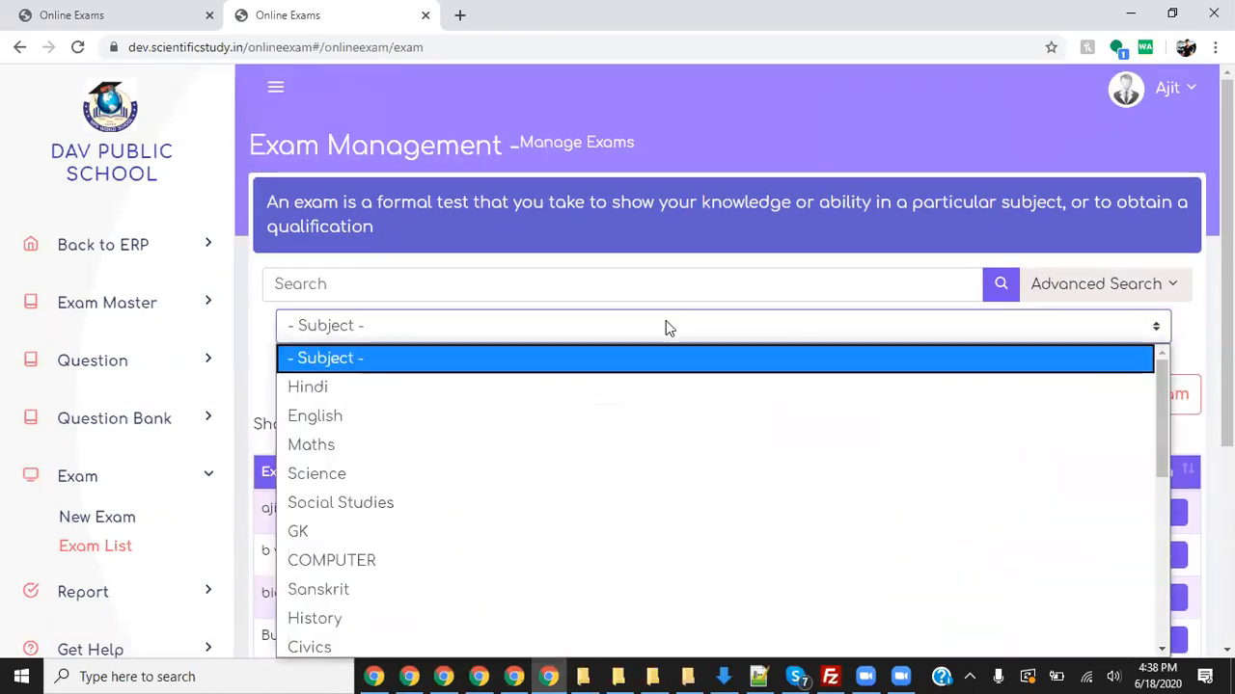
key(Down)
key(Return)
scroll(537, 430, down, 1)
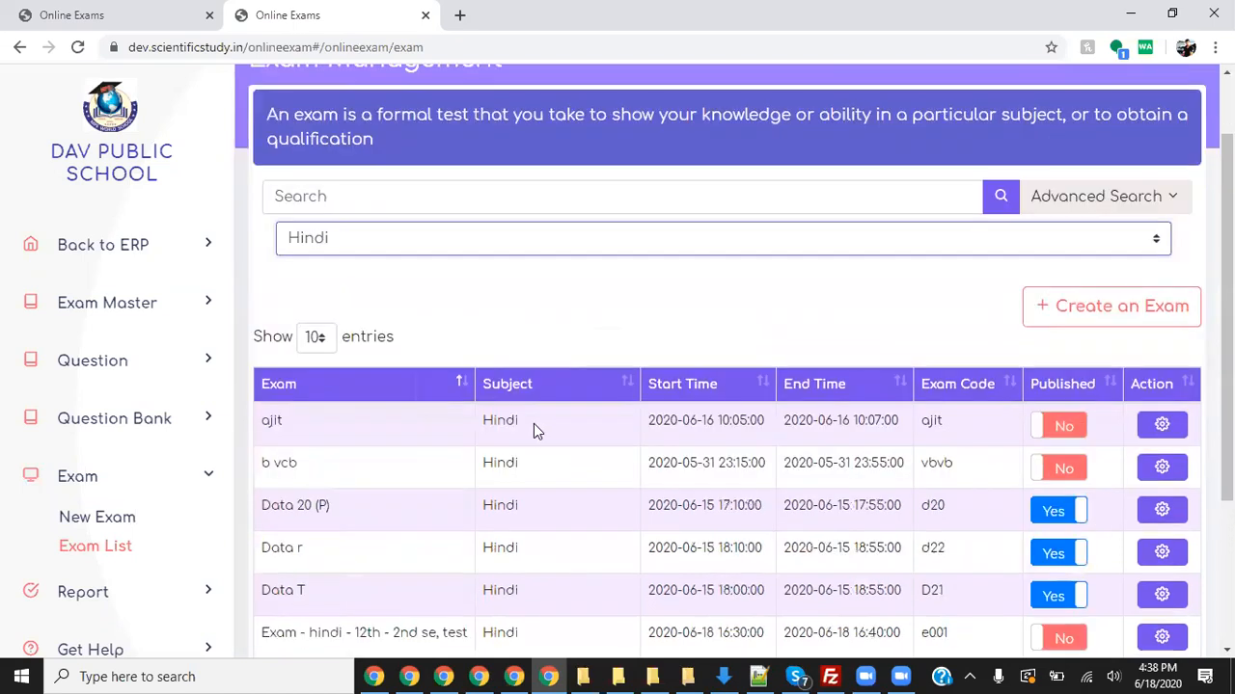
scroll(536, 430, down, 3)
drag(469, 403, 398, 403)
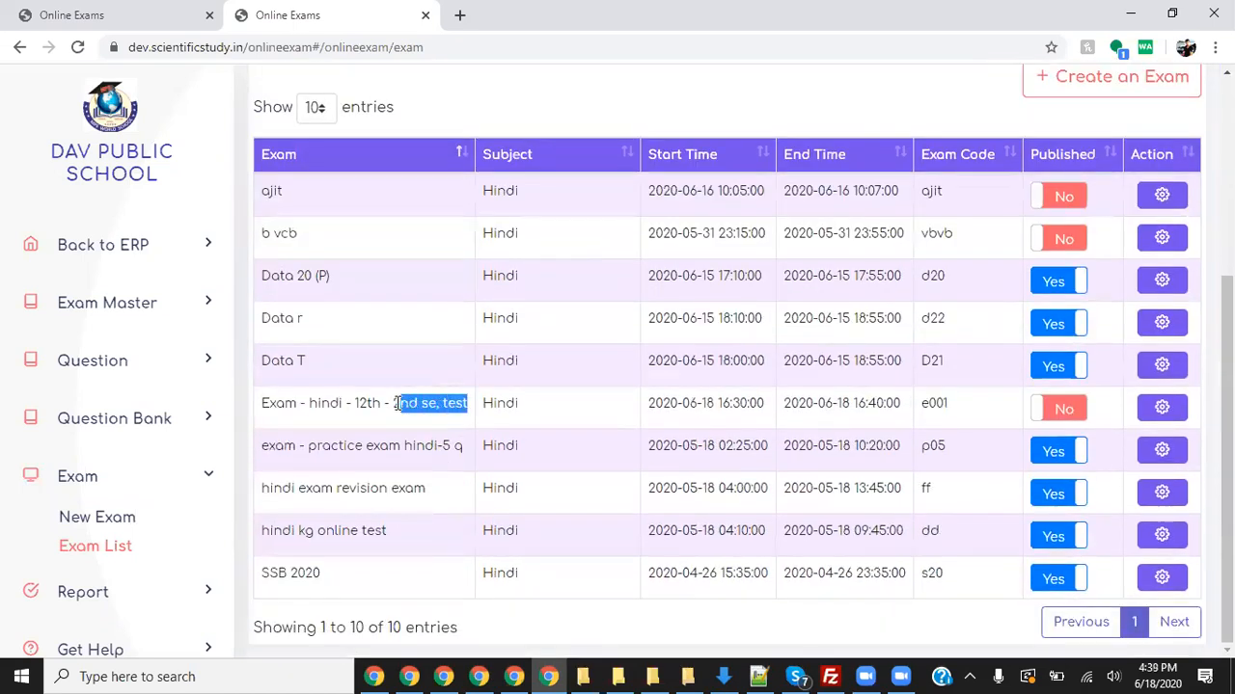
drag(809, 403, 900, 405)
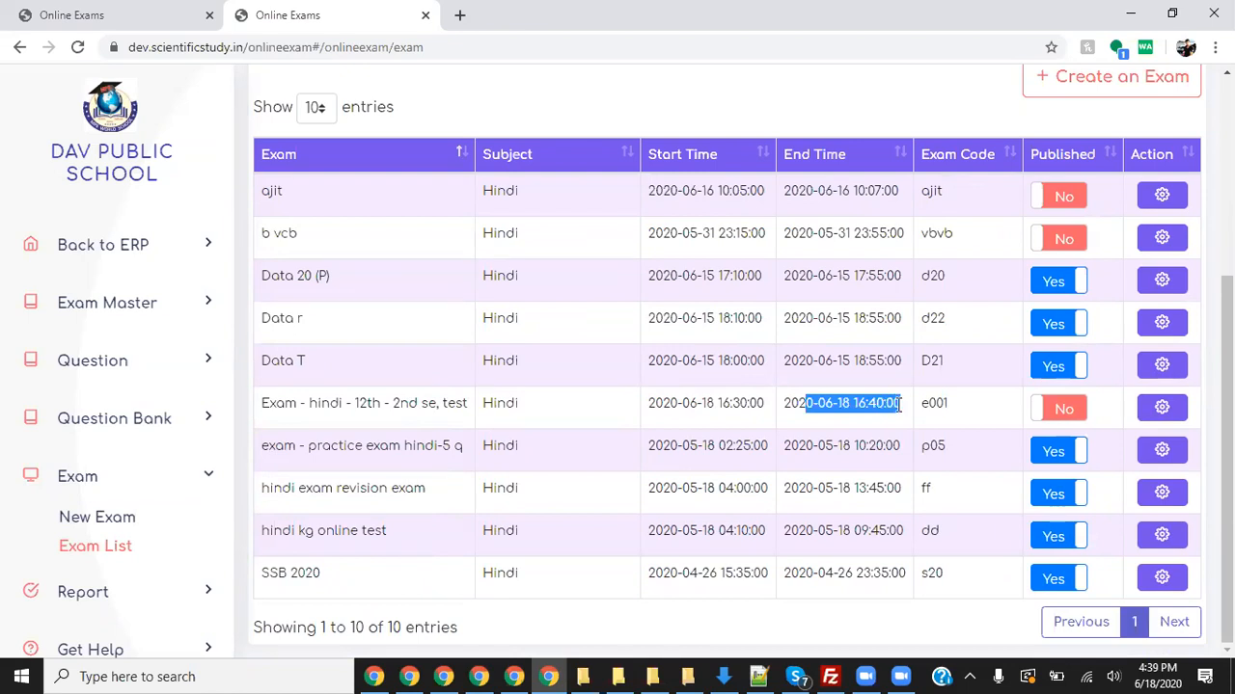
click(1161, 408)
- Change the Hindi 12th test's end time to 18 June 2020, 16:45, and save
click(1035, 445)
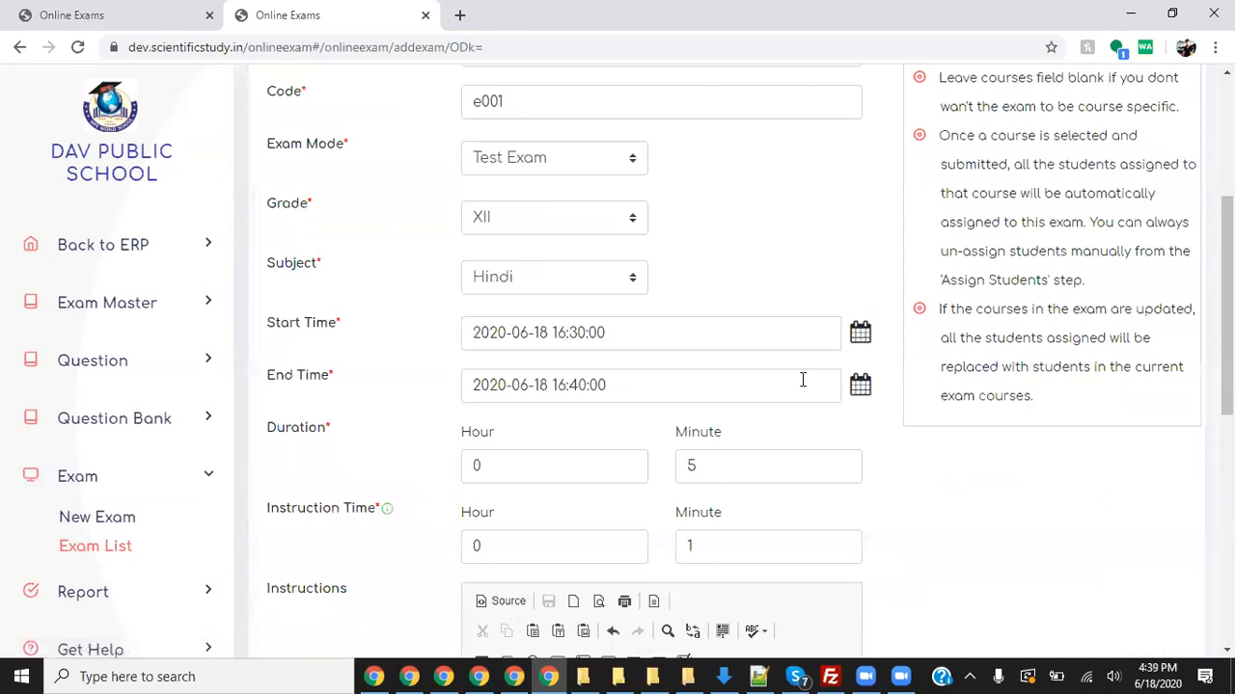
click(863, 389)
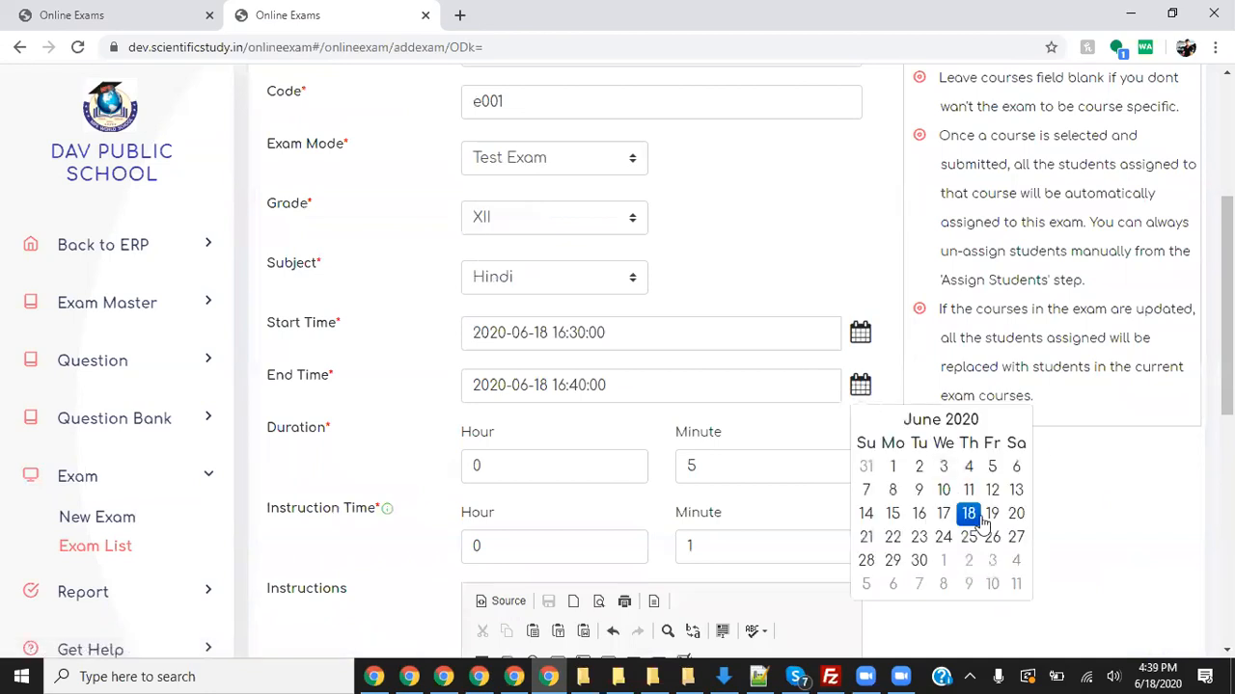
click(969, 513)
click(886, 554)
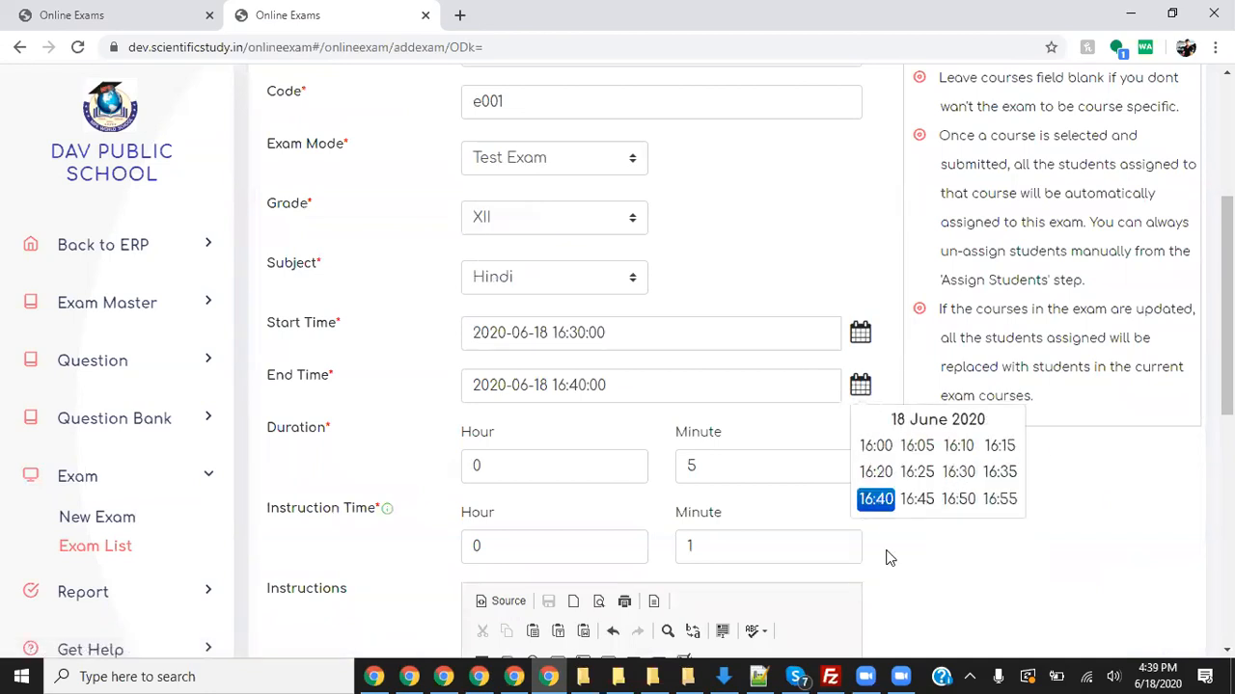
click(921, 503)
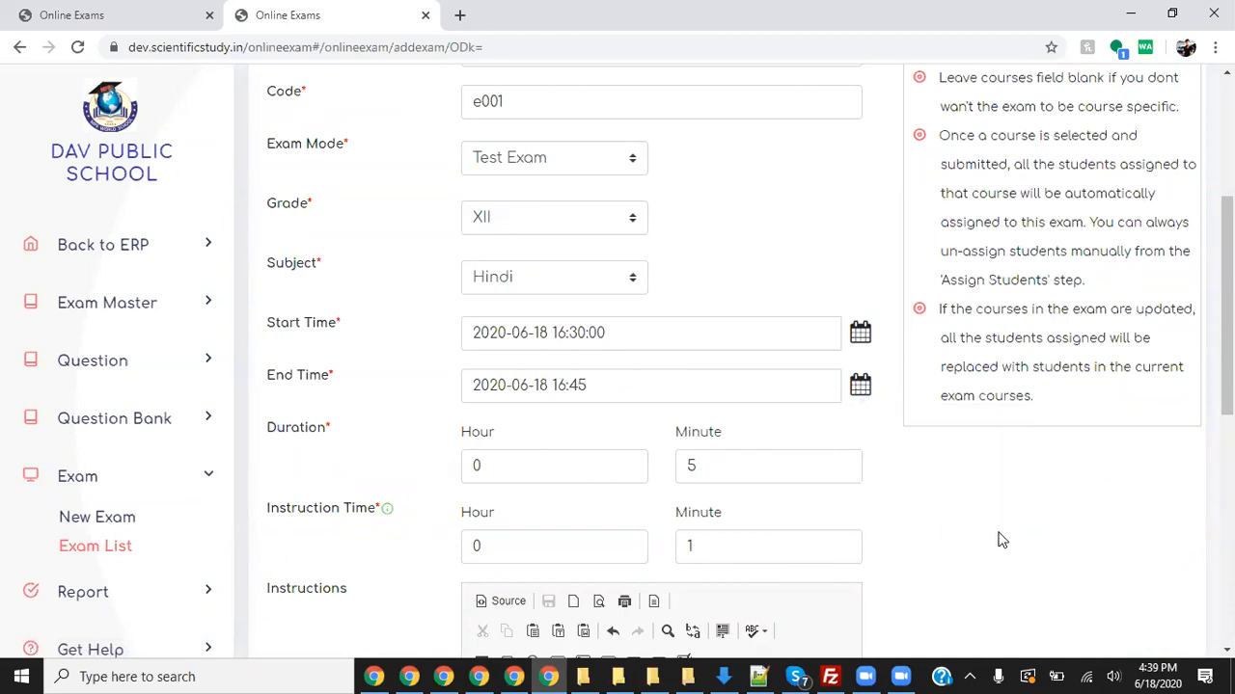
scroll(920, 511, down, 6)
click(855, 602)
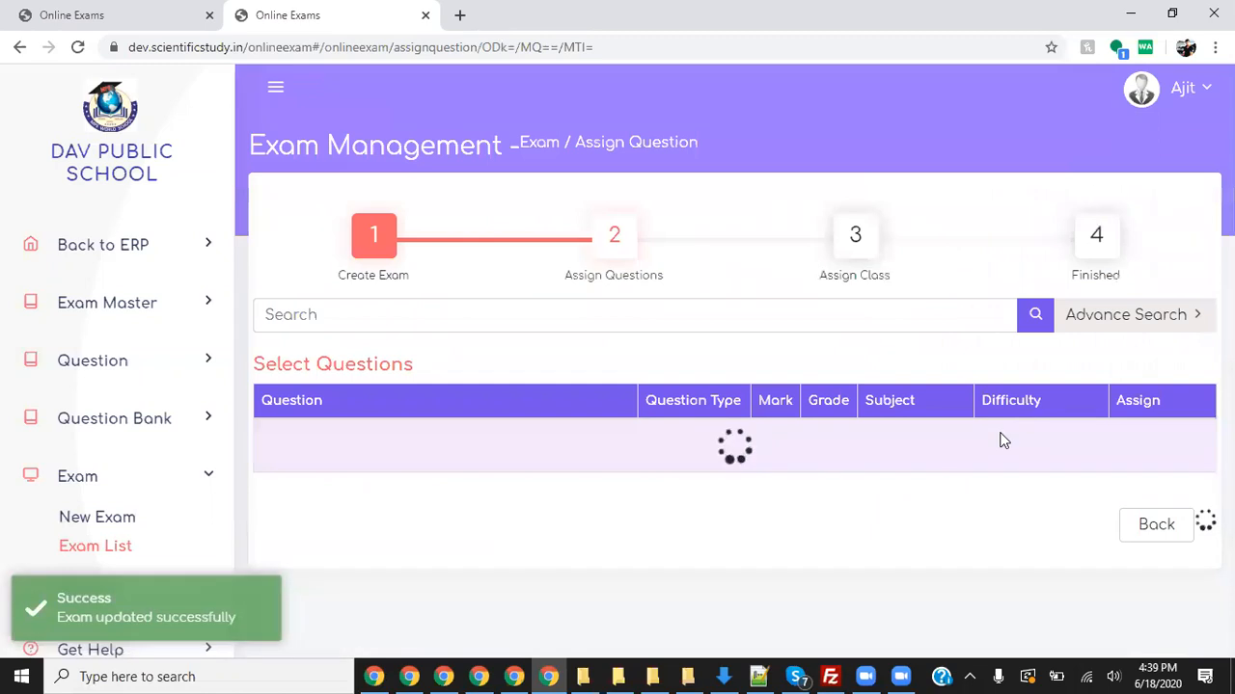
- Keep the assigned questions and classes unchanged and finish the exam setup
scroll(996, 439, down, 2)
scroll(995, 439, down, 1)
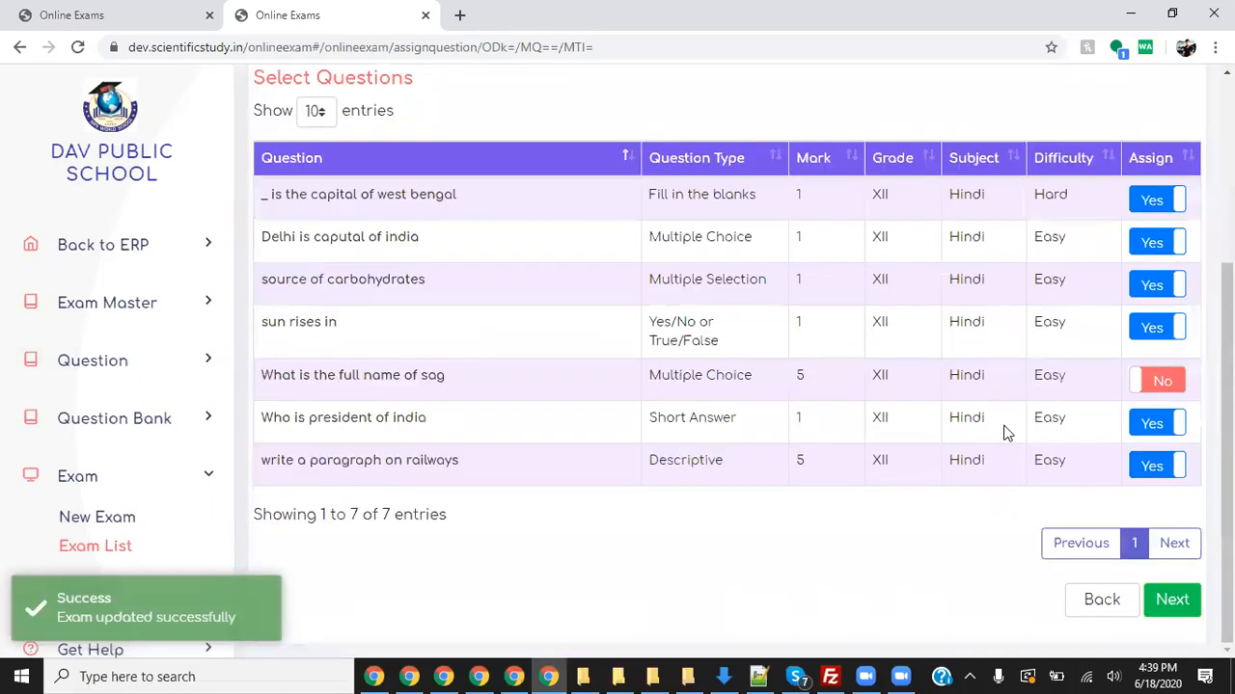
click(1186, 583)
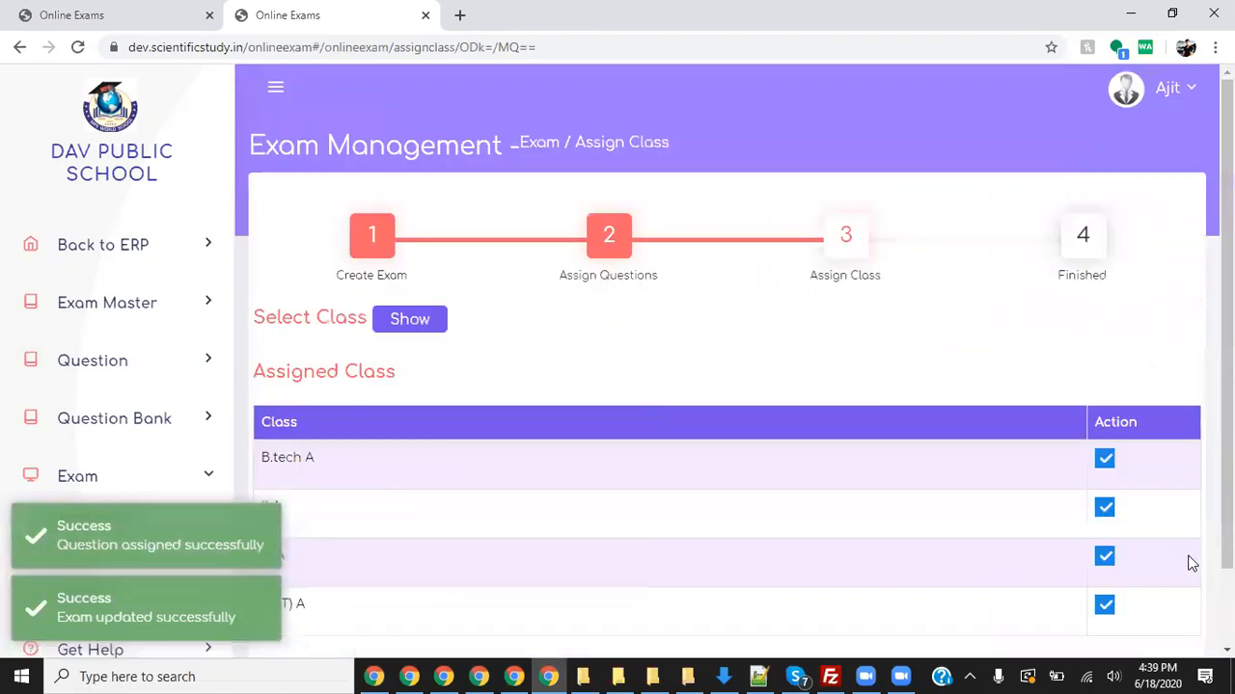
scroll(734, 361, down, 2)
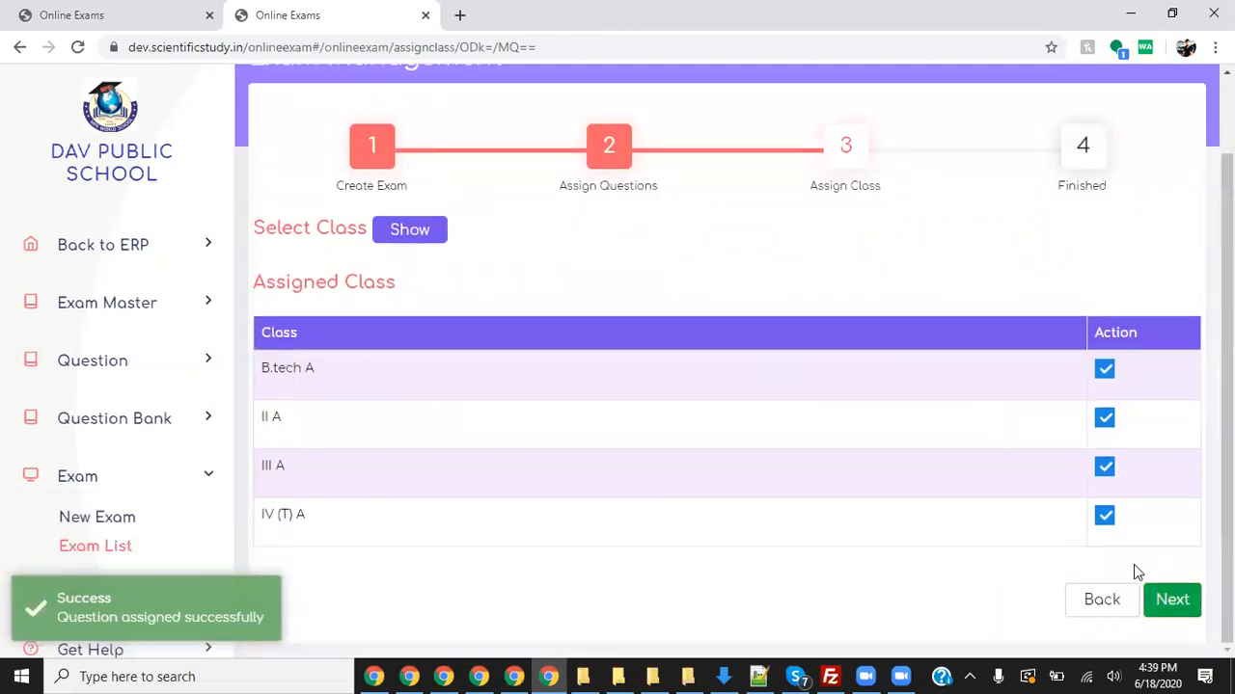
click(1170, 598)
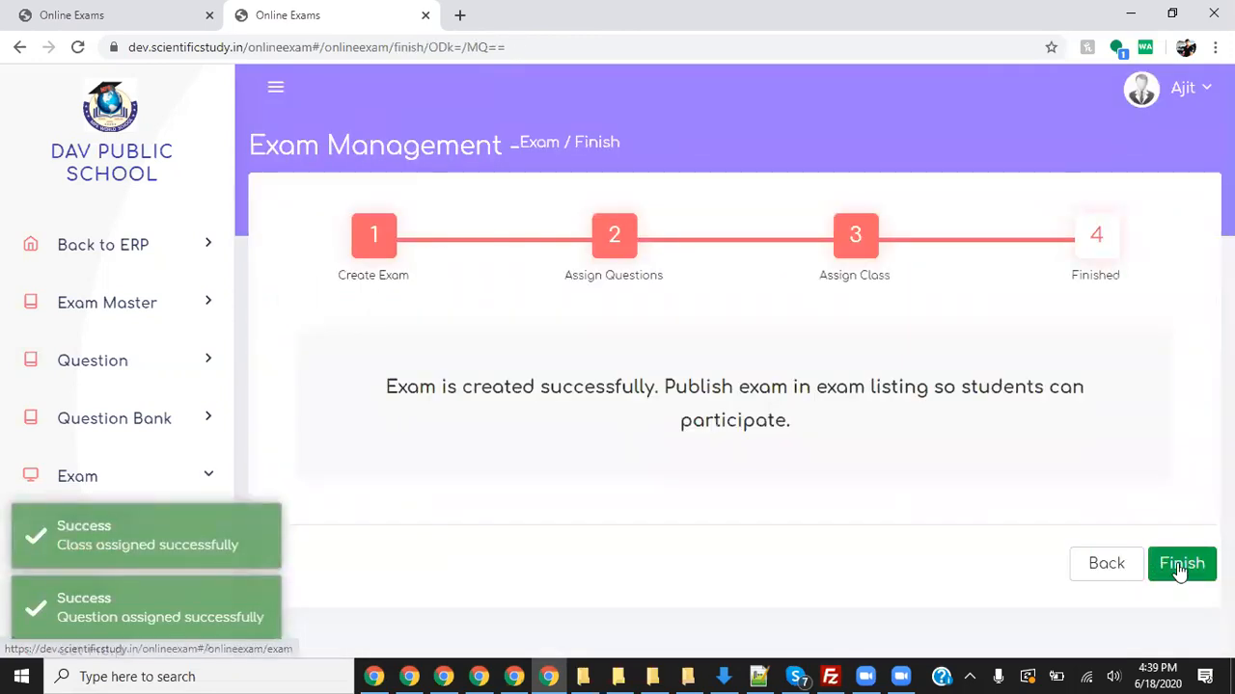
click(1181, 567)
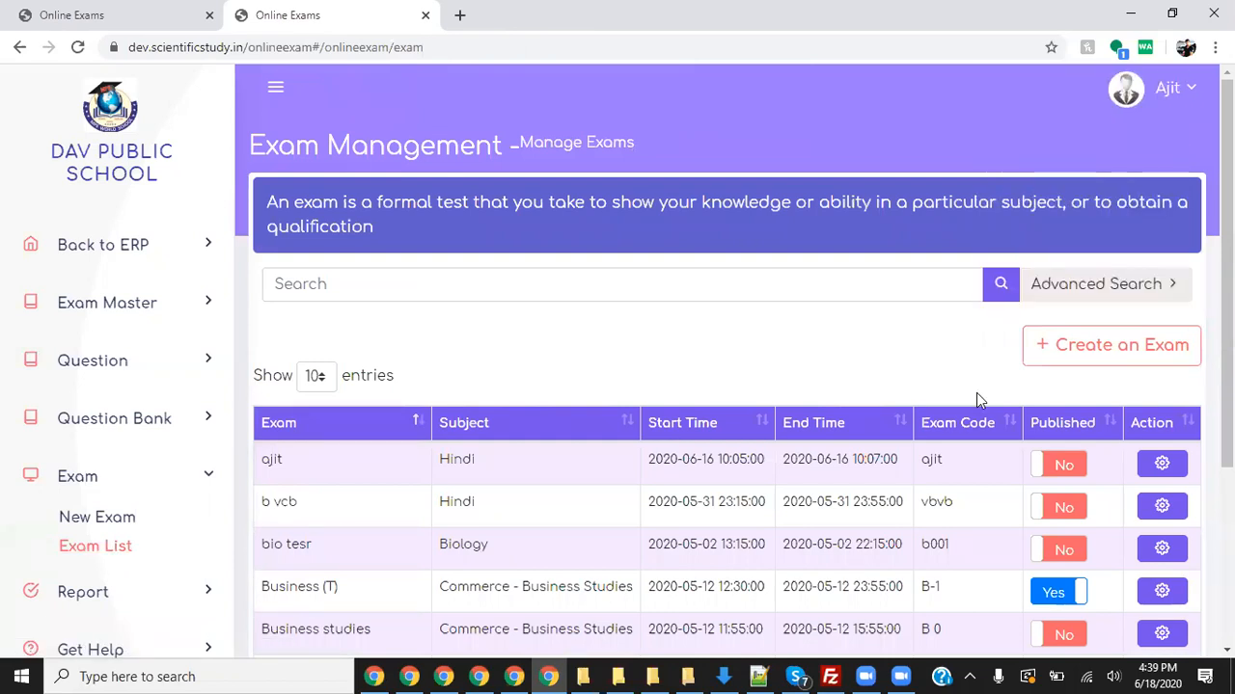
- Filter the exam list by subject Hindi through Advanced Search
click(1094, 283)
click(562, 326)
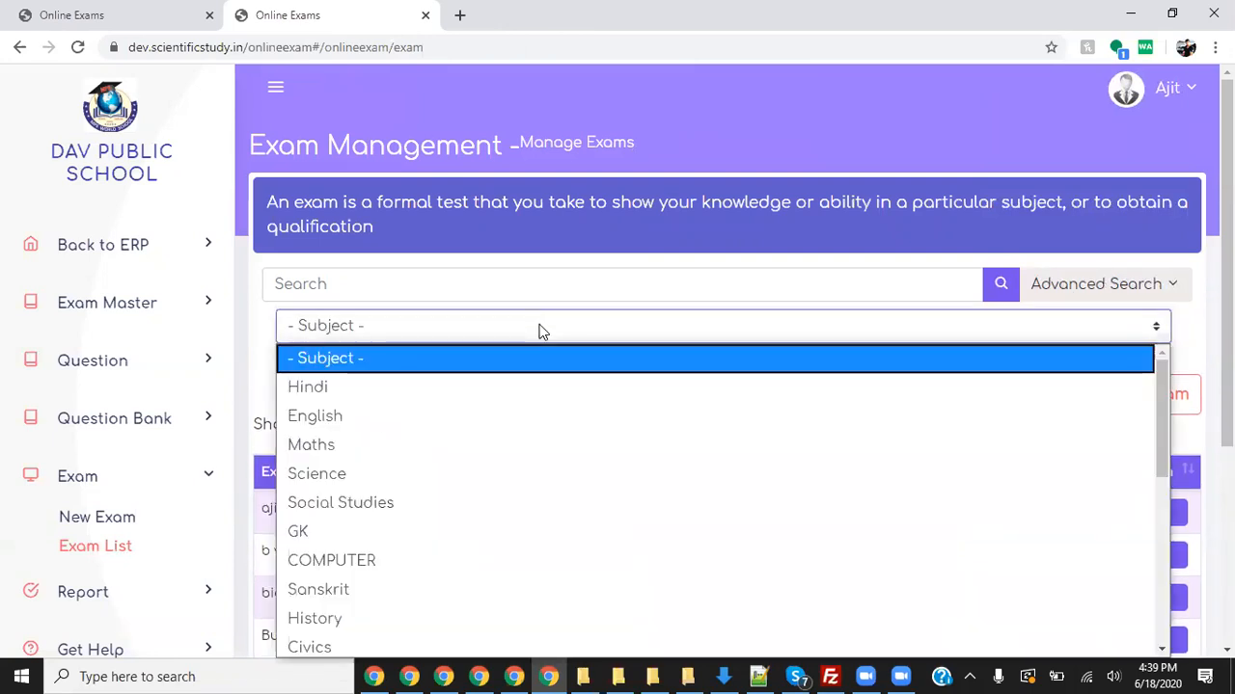
key(Down)
key(Return)
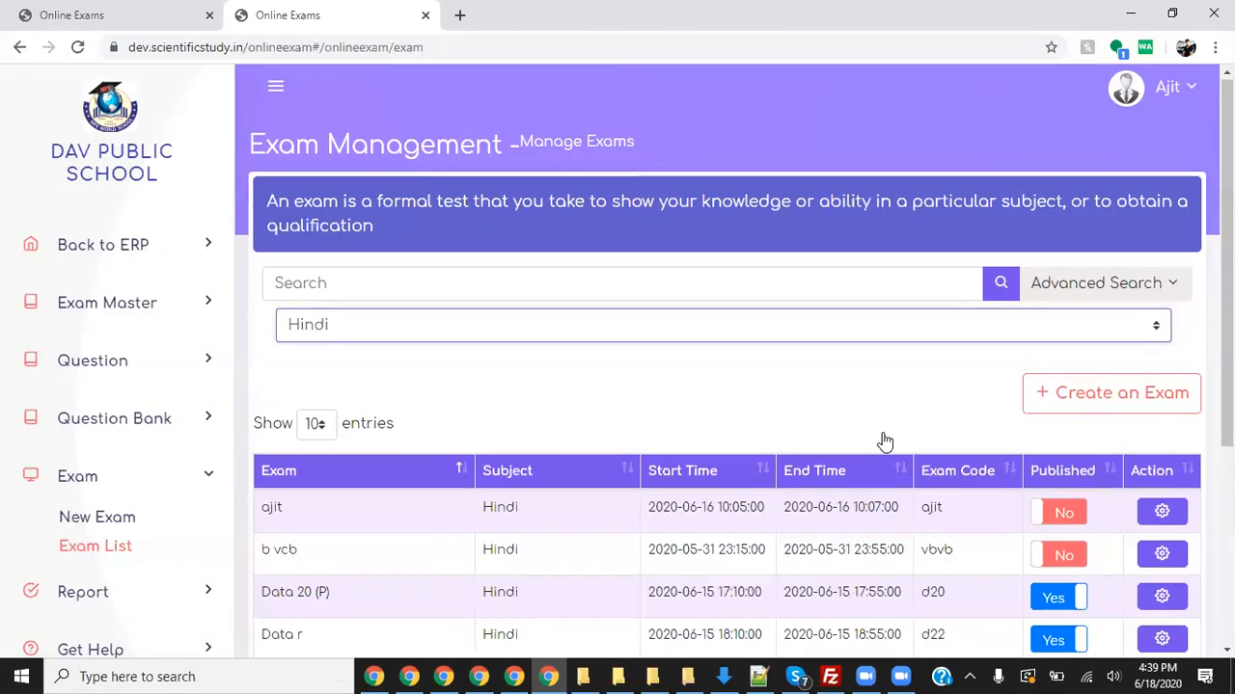
scroll(884, 442, down, 2)
click(1117, 675)
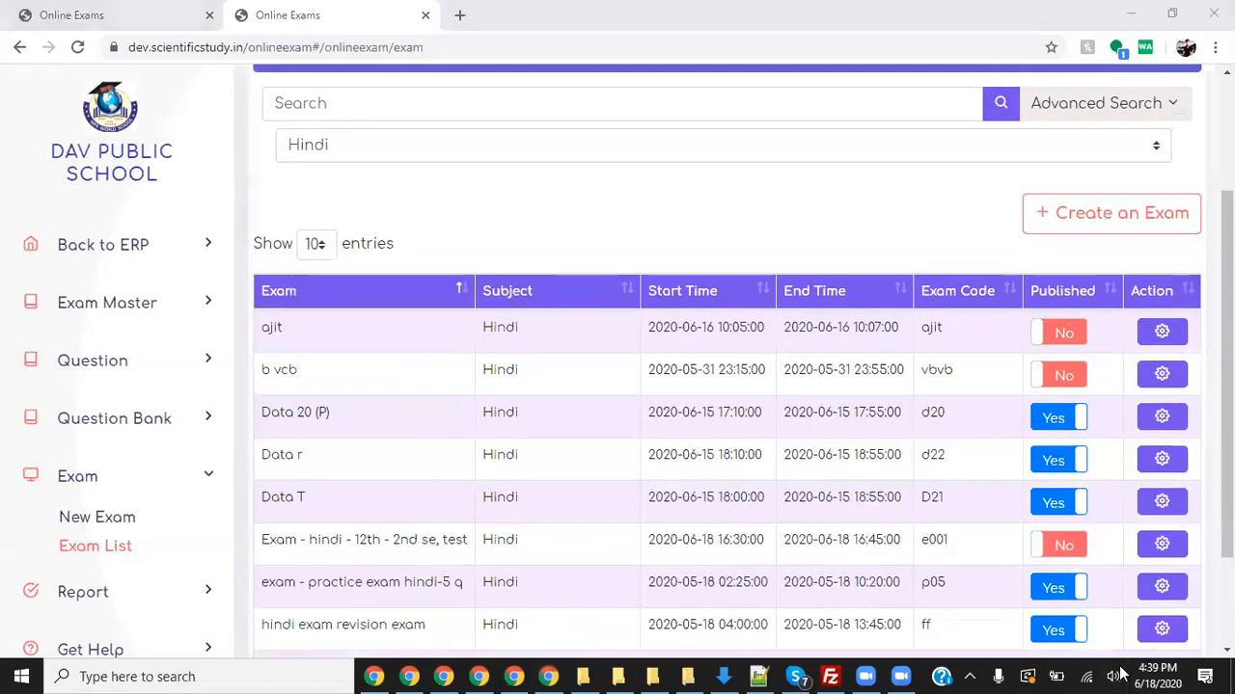
- Switch the Hindi 12th test's Published toggle to Yes, then go to the first Online Exams tab
click(374, 540)
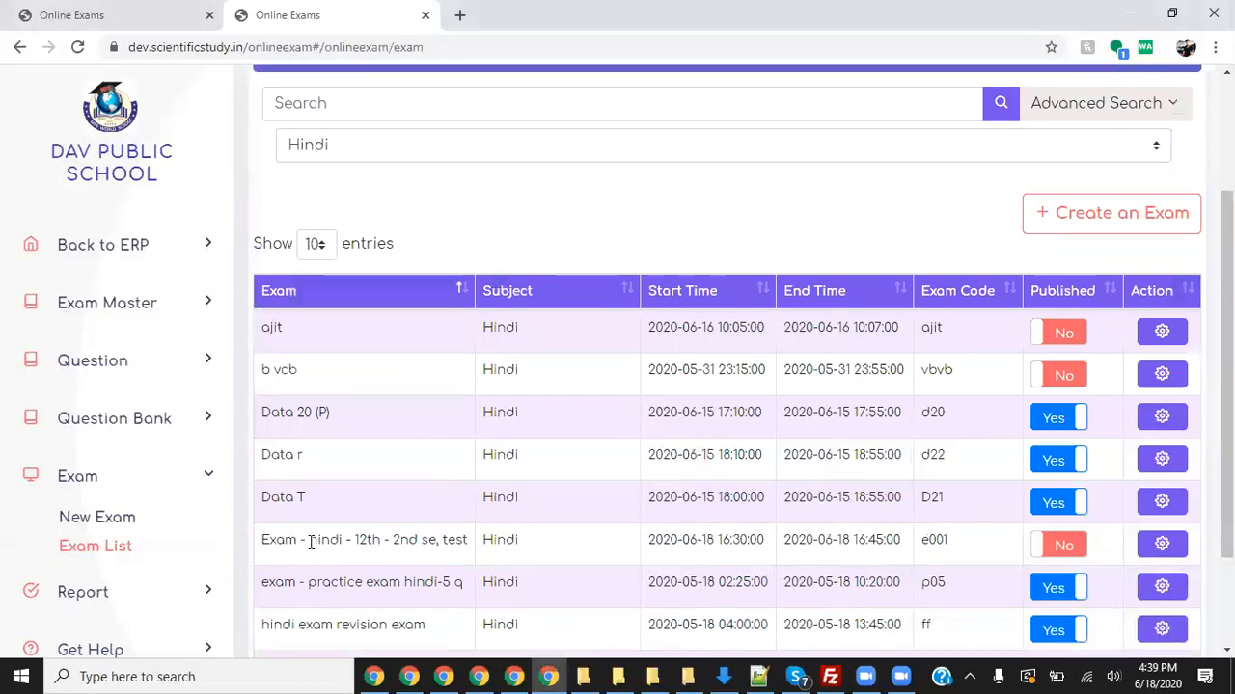
drag(285, 543, 473, 546)
click(1061, 543)
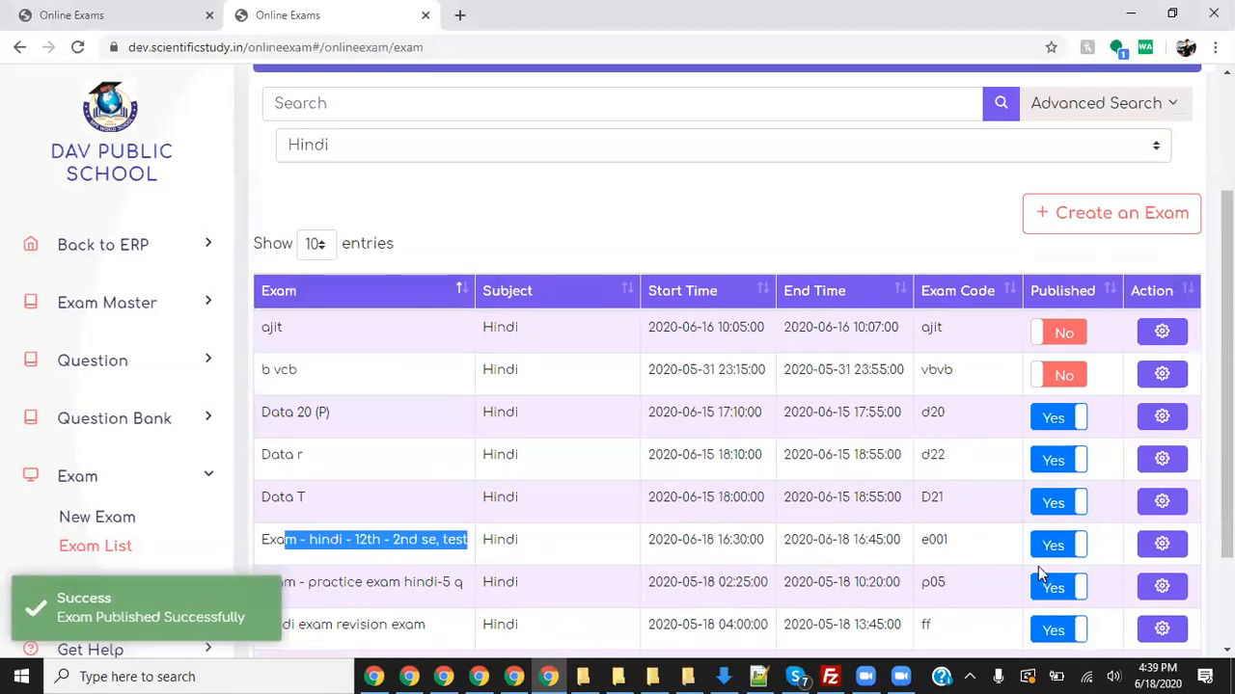
mouse_move(992, 539)
mouse_down()
mouse_move(1038, 531)
mouse_move(1065, 567)
mouse_move(999, 538)
mouse_move(1024, 526)
mouse_up()
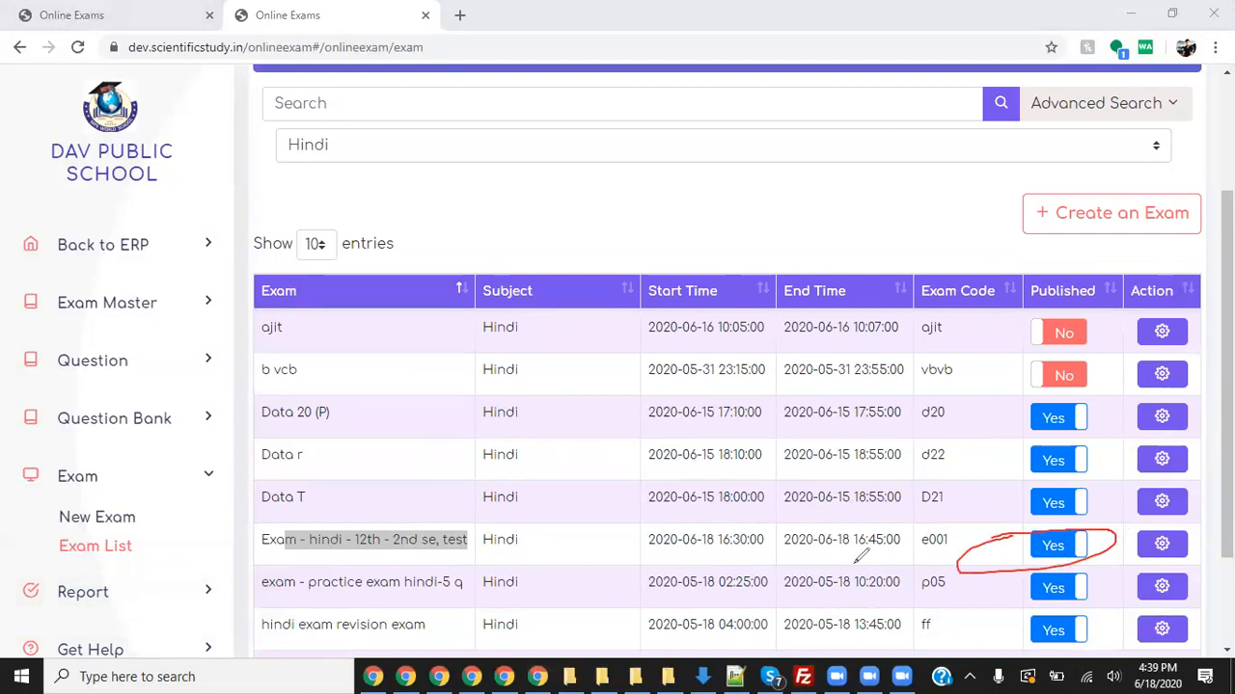
click(945, 97)
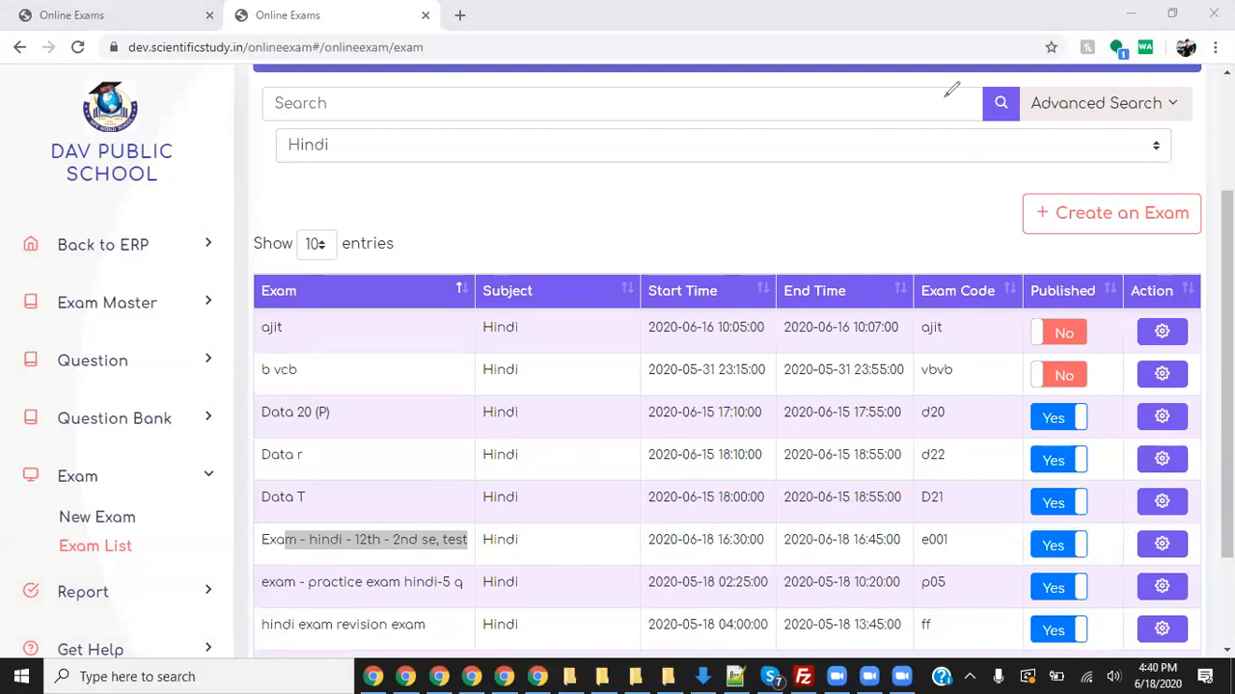
click(945, 97)
click(331, 529)
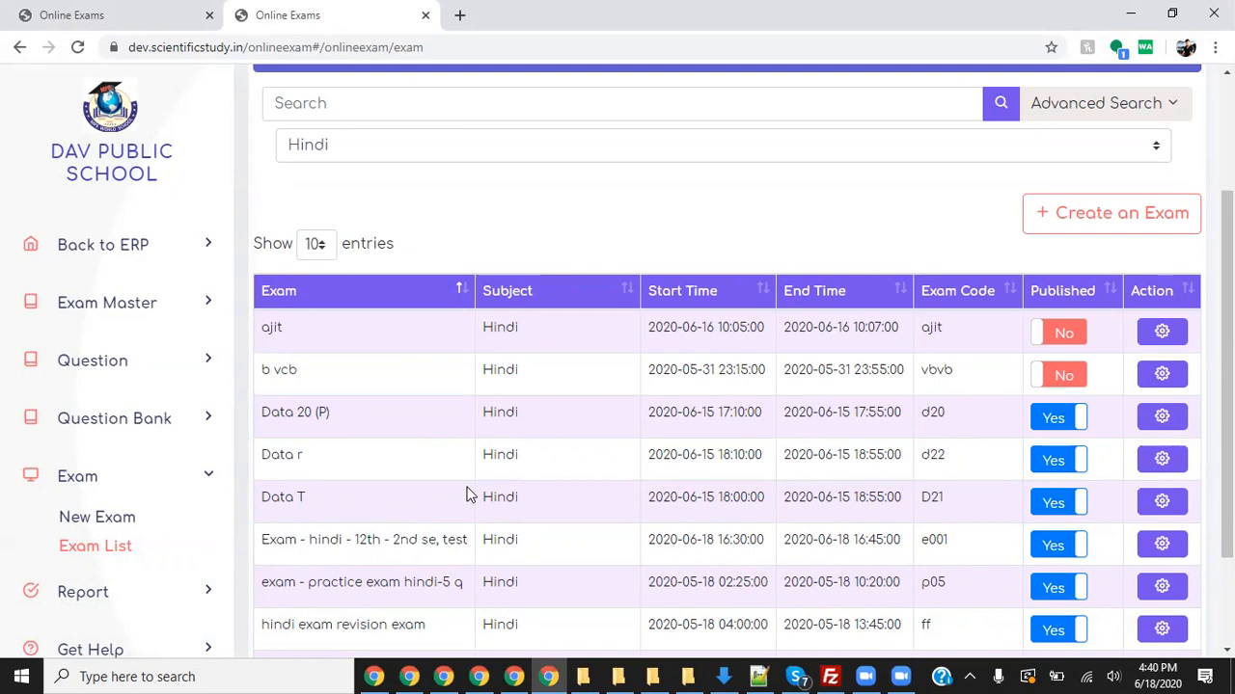
click(176, 13)
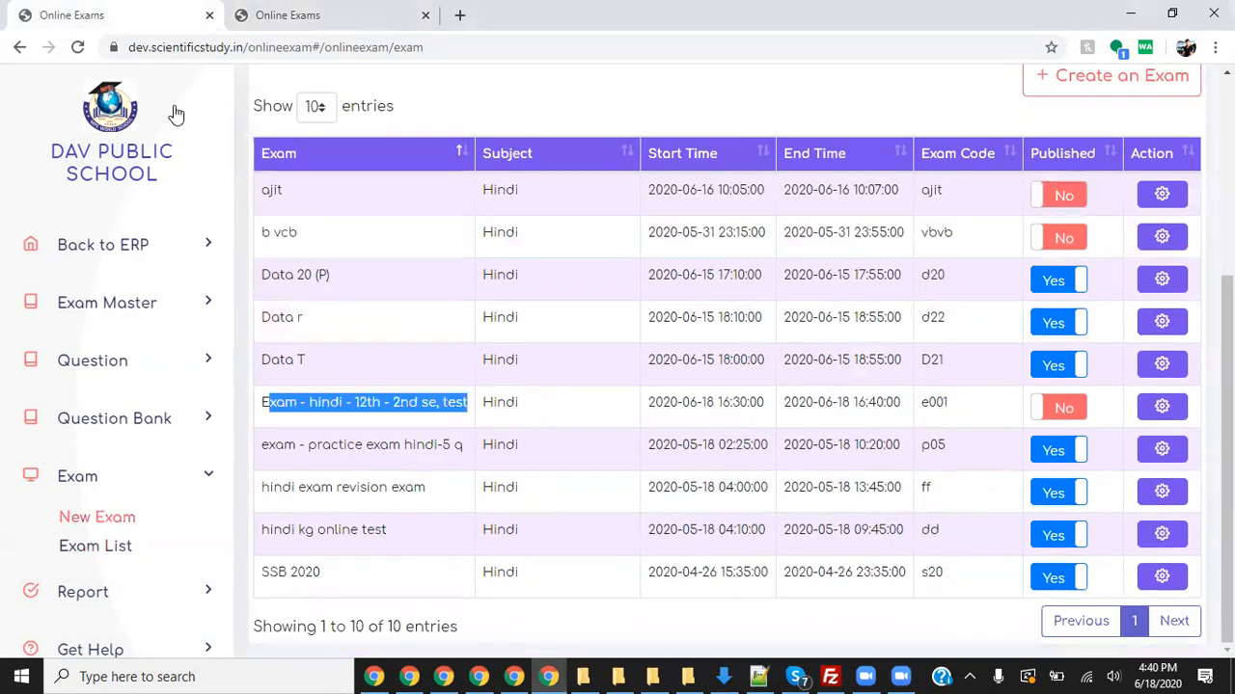
- Return to the school dashboard and log out of the teacher account
scroll(159, 164, up, 3)
click(146, 243)
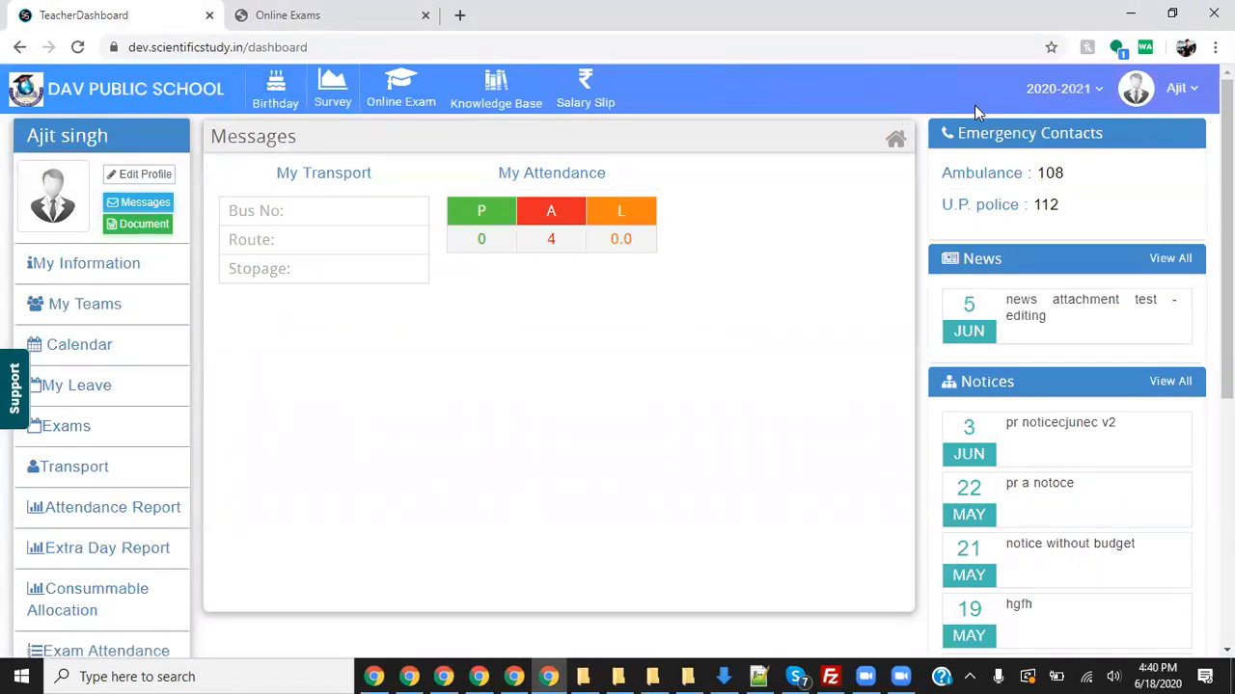
click(1121, 114)
click(1123, 157)
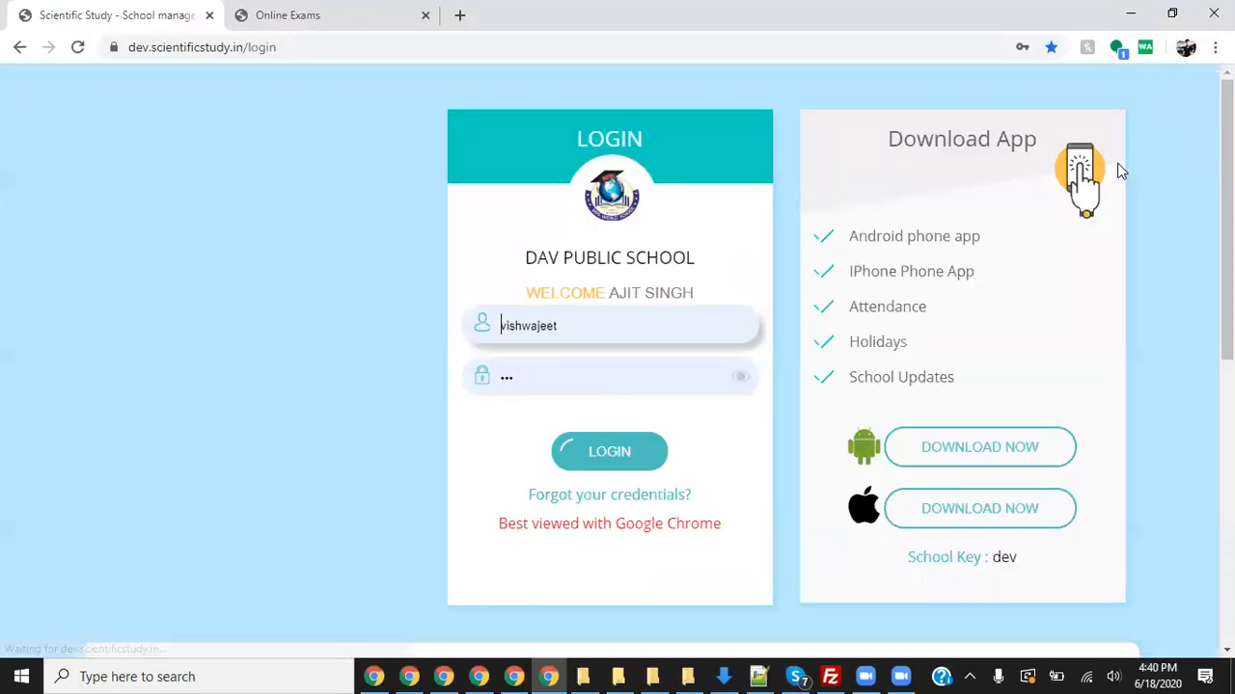
- Attempt a login using the saved school admin credentials
text(school)
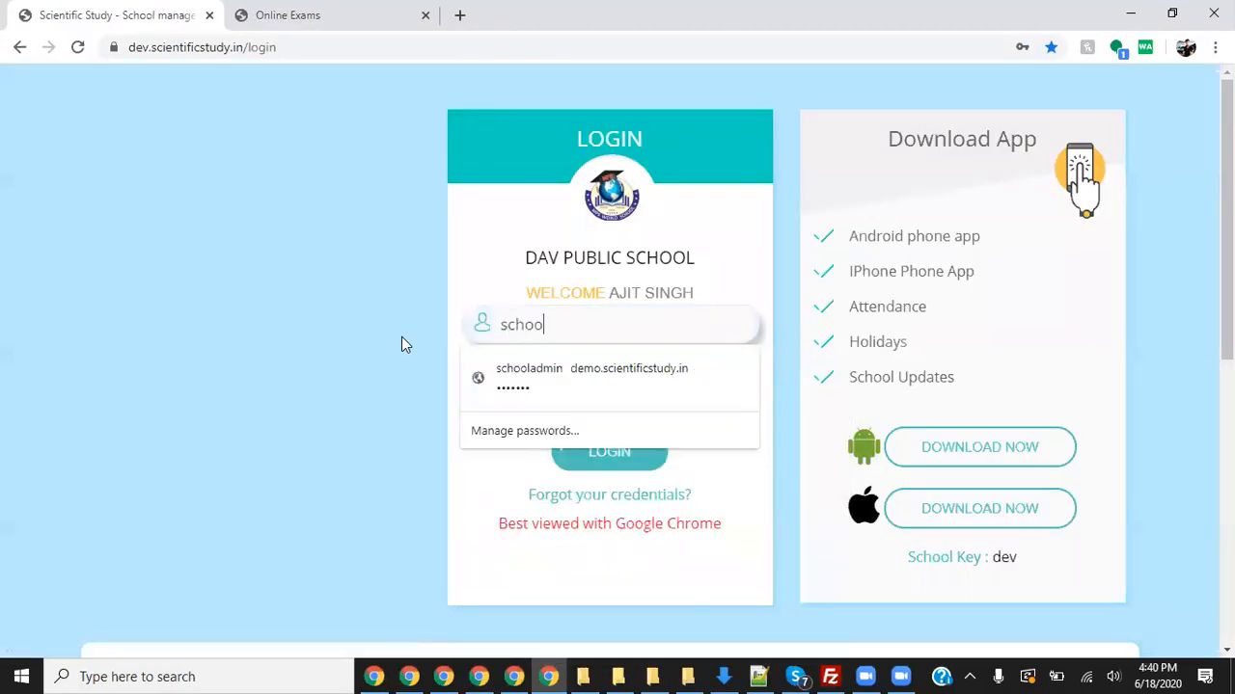
key(Down)
key(Return)
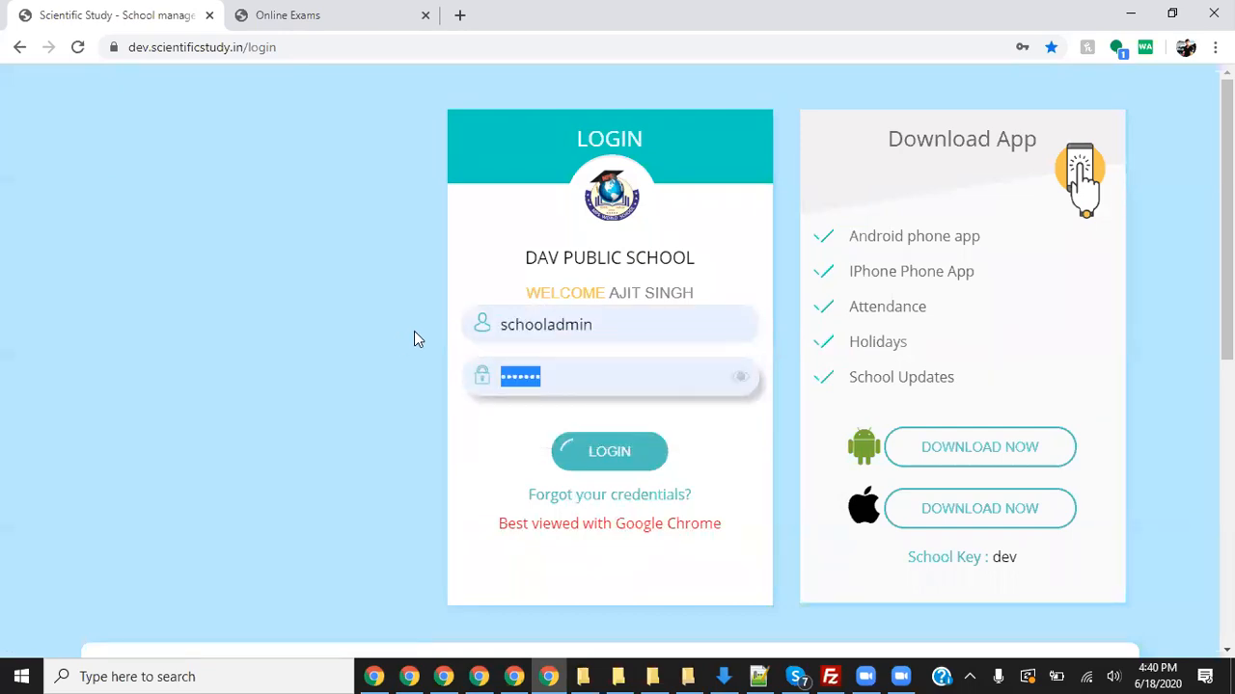
click(622, 453)
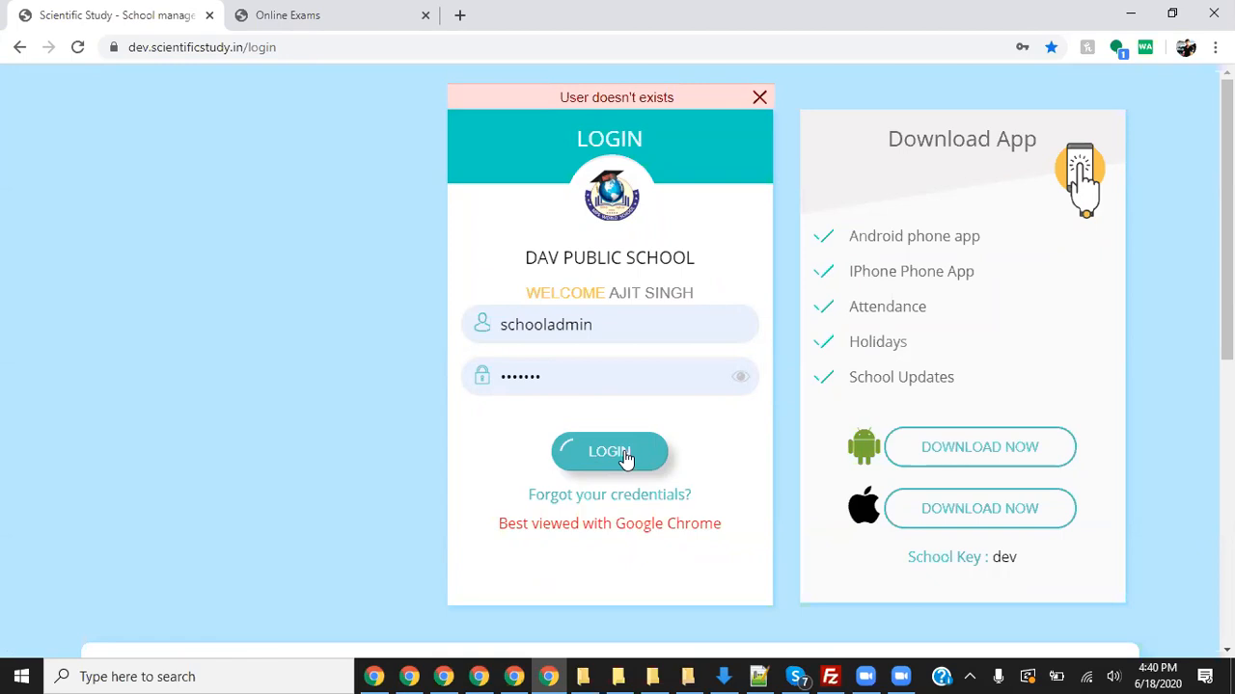
- Re-enter the admin username and password, revealing the password to check it
double_click(575, 327)
text(admin)
key(Tab)
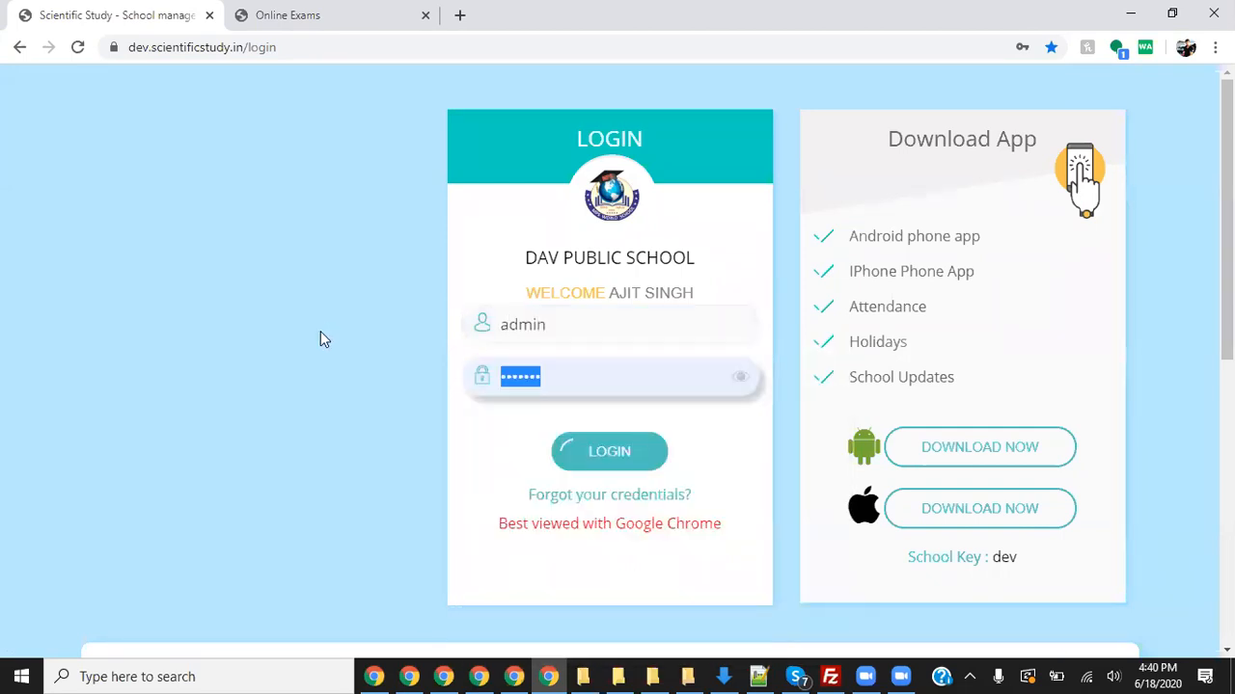
click(609, 453)
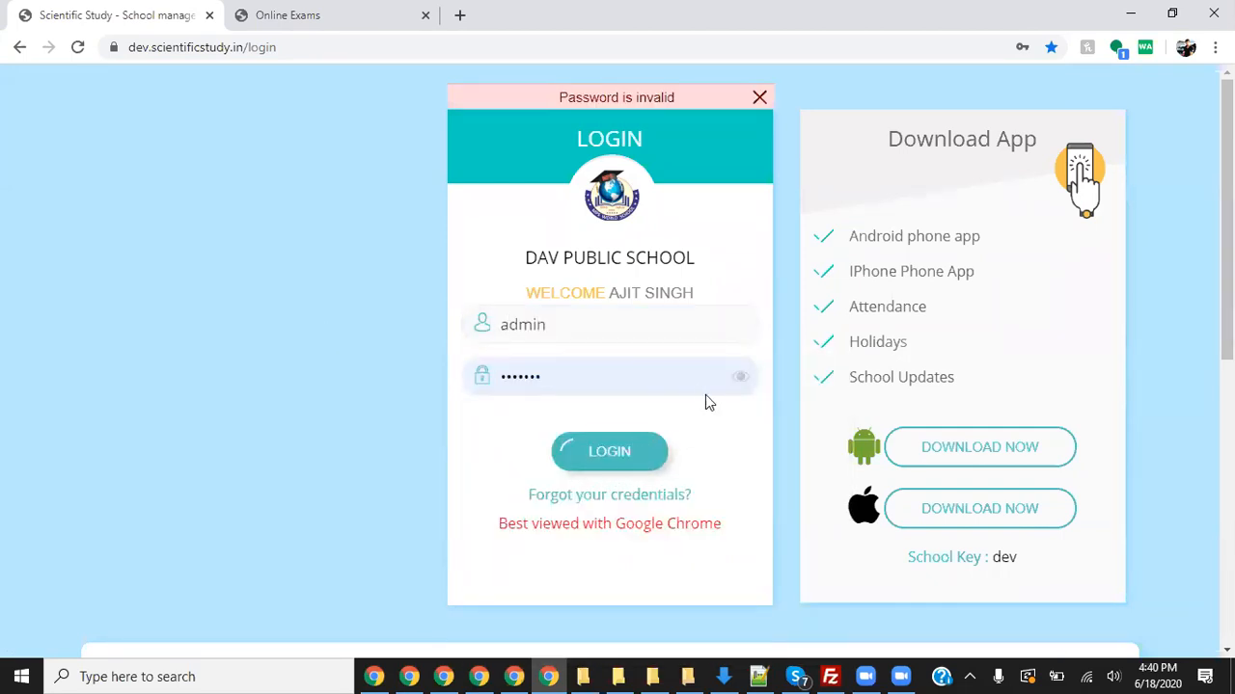
click(740, 377)
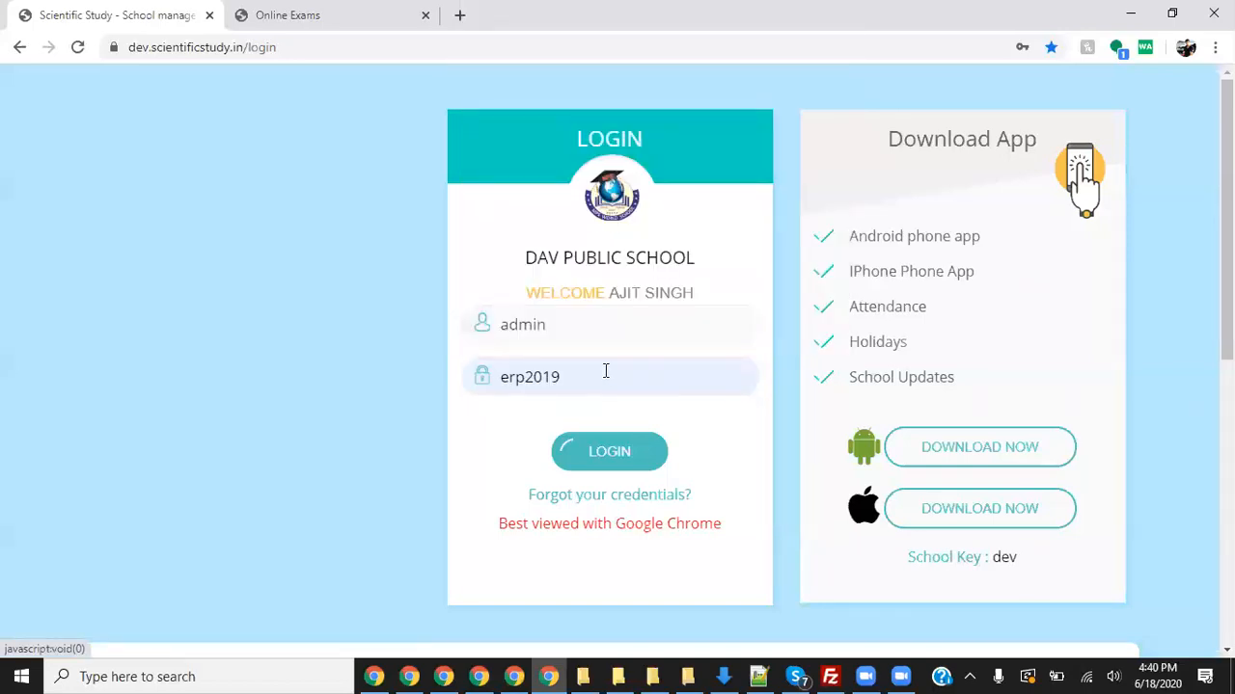
double_click(606, 374)
text(b)
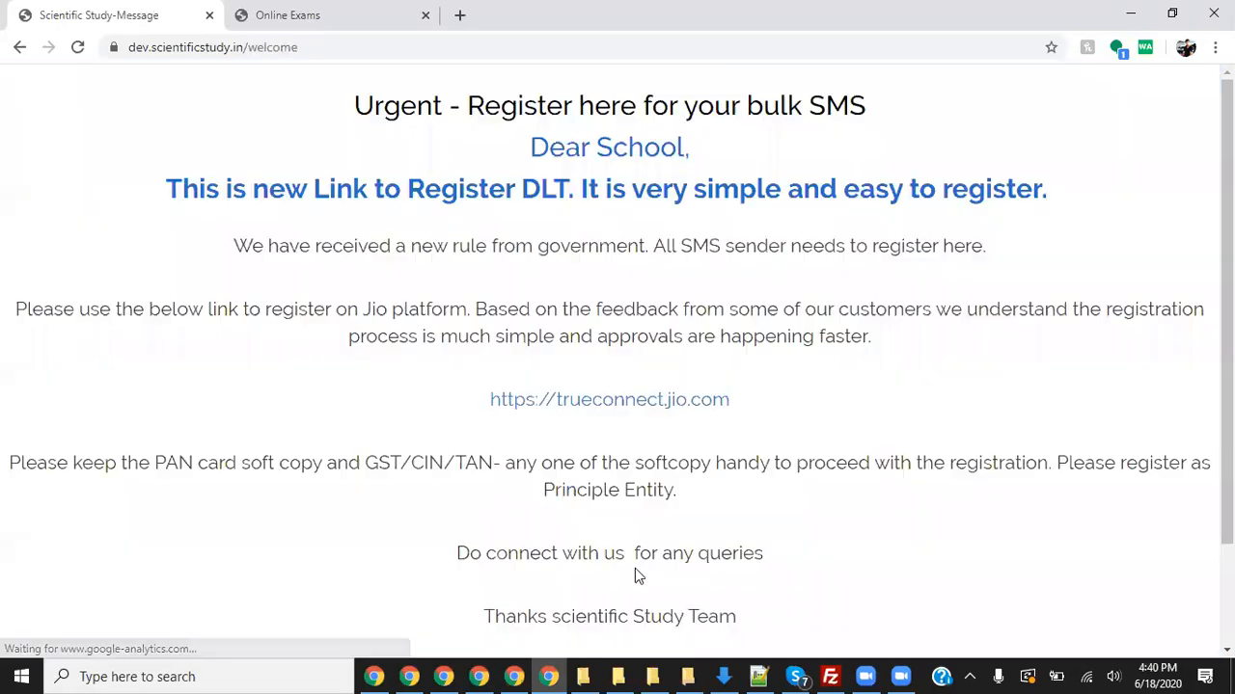
scroll(633, 573, down, 2)
- Continue past the notice and open the Student module via a 'stu' module search
click(647, 554)
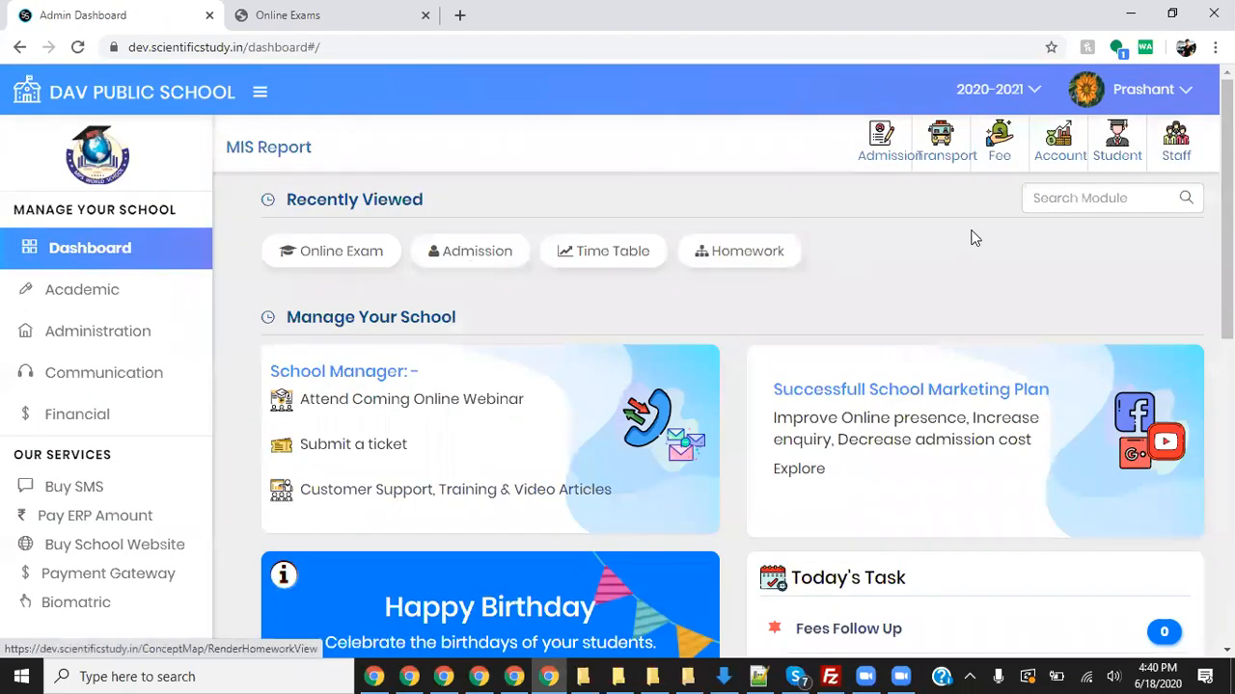
click(1076, 212)
text(stu)
click(536, 269)
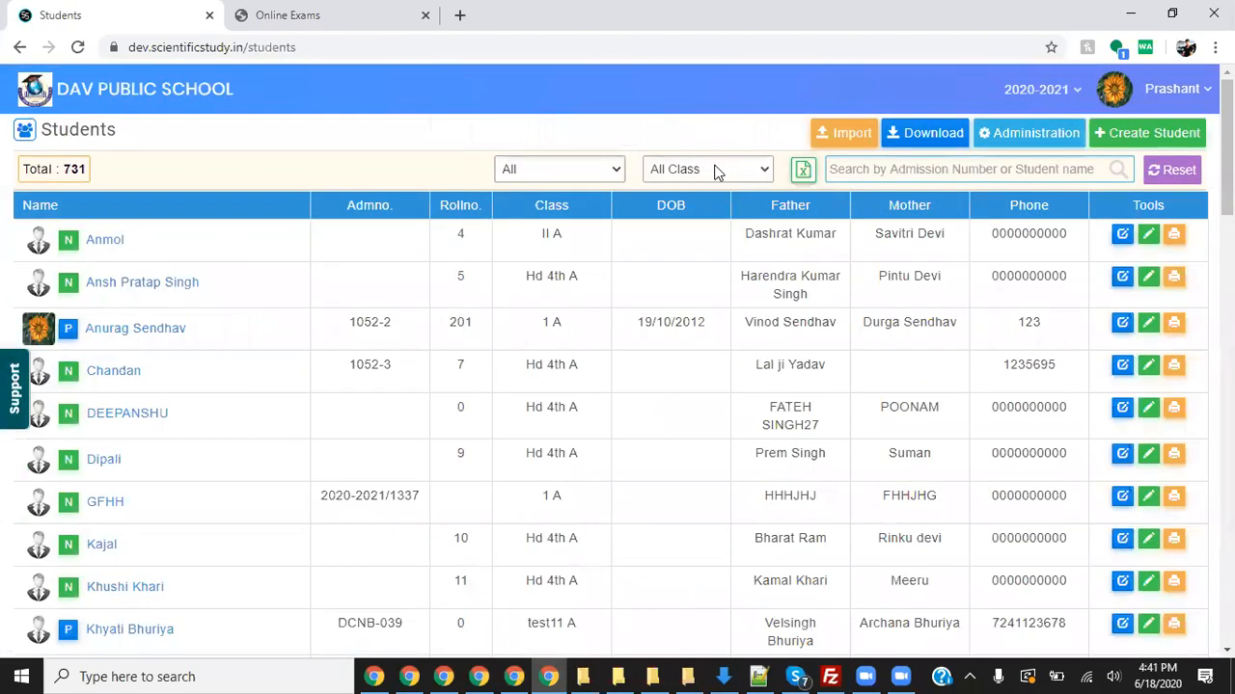
- Filter the student list to class II A and open a student's record for editing
click(718, 172)
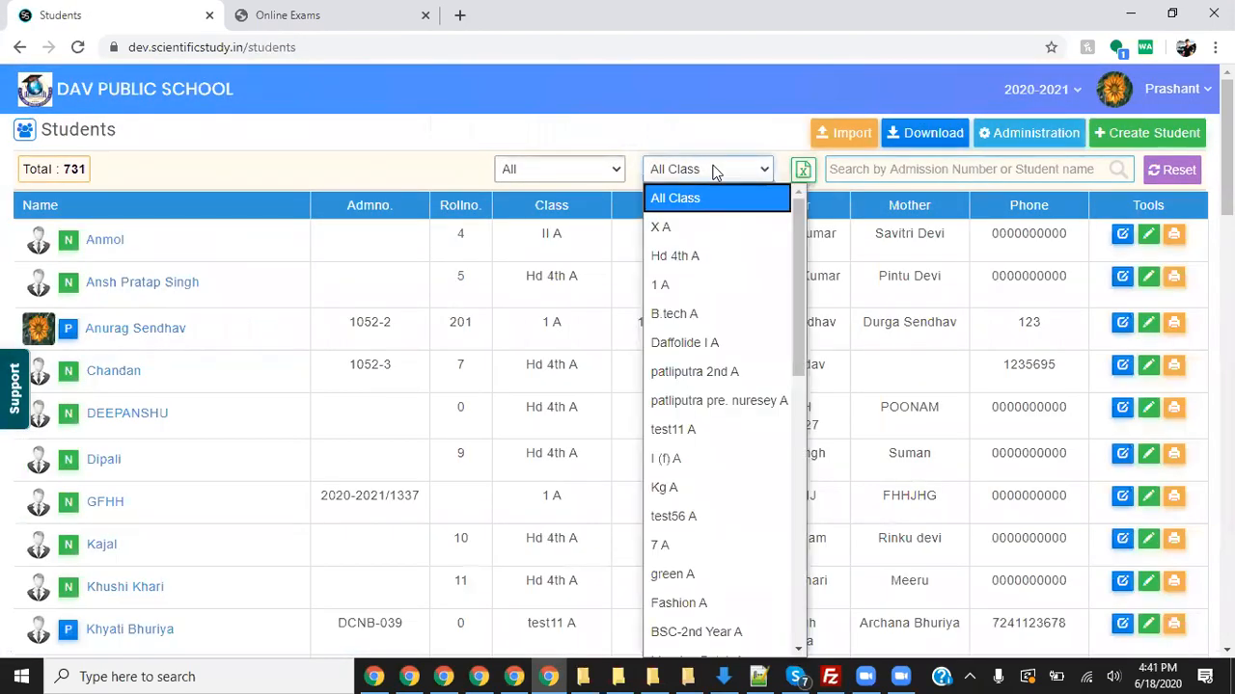
scroll(734, 450, down, 5)
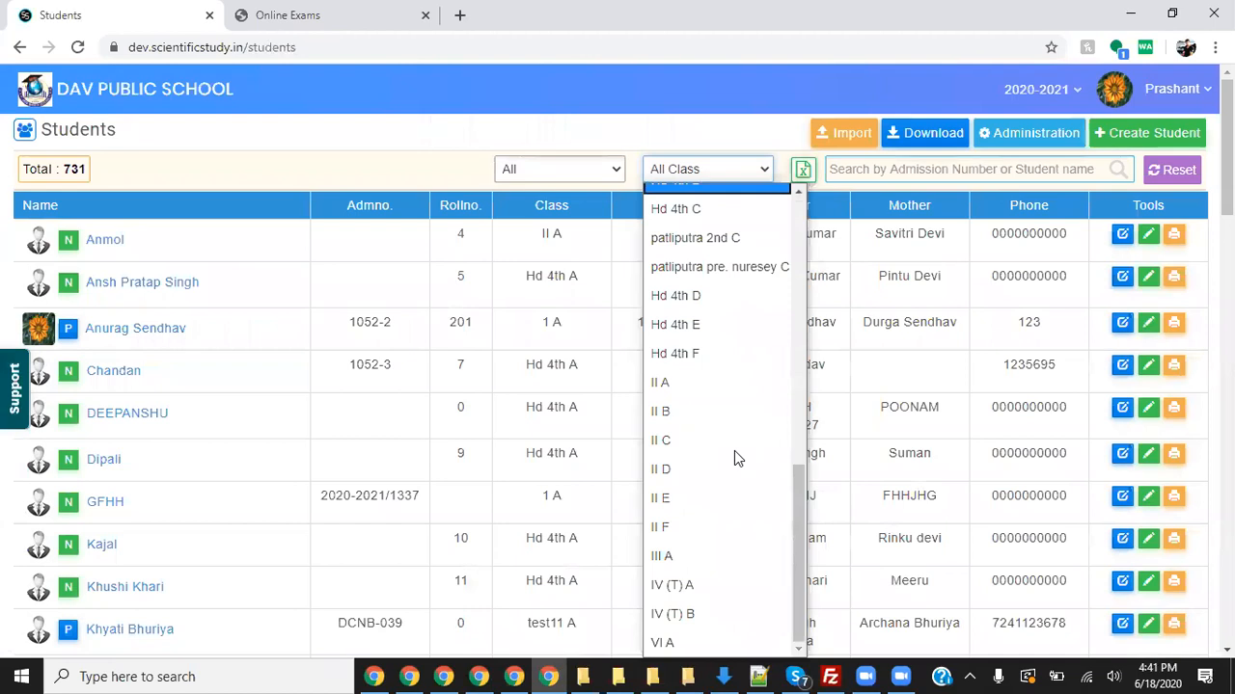
click(686, 384)
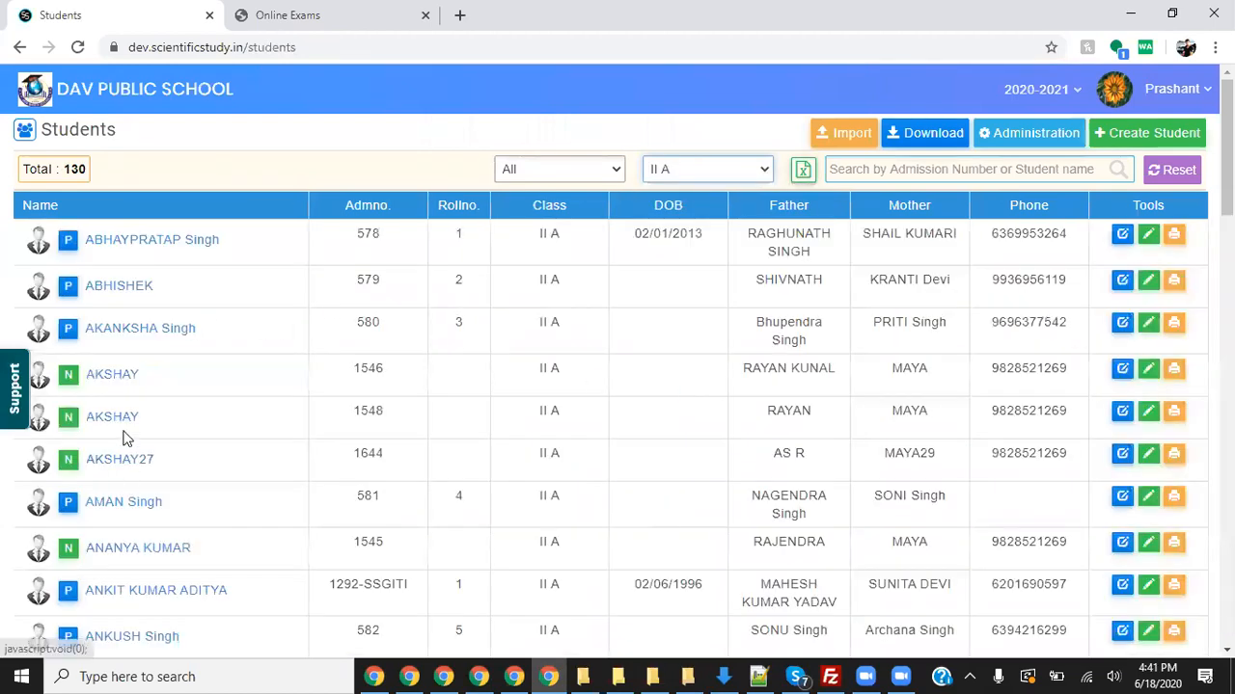
scroll(248, 496, down, 1)
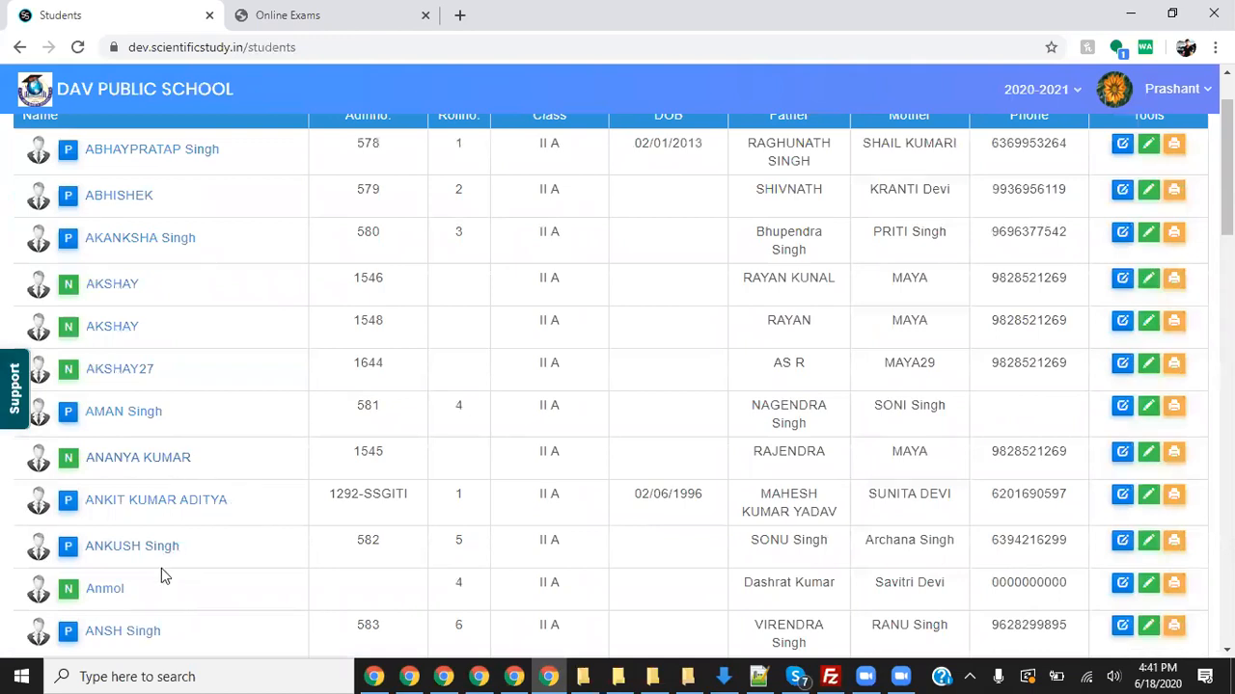
scroll(256, 579, down, 1)
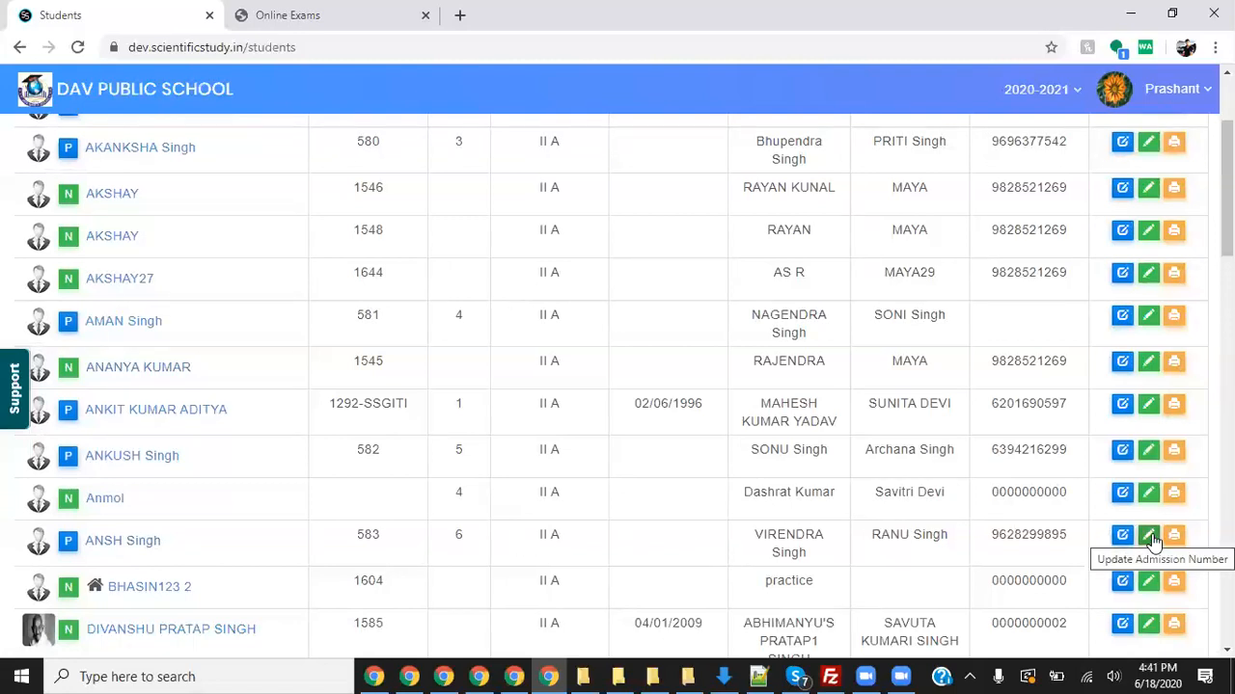
scroll(585, 427, down, 3)
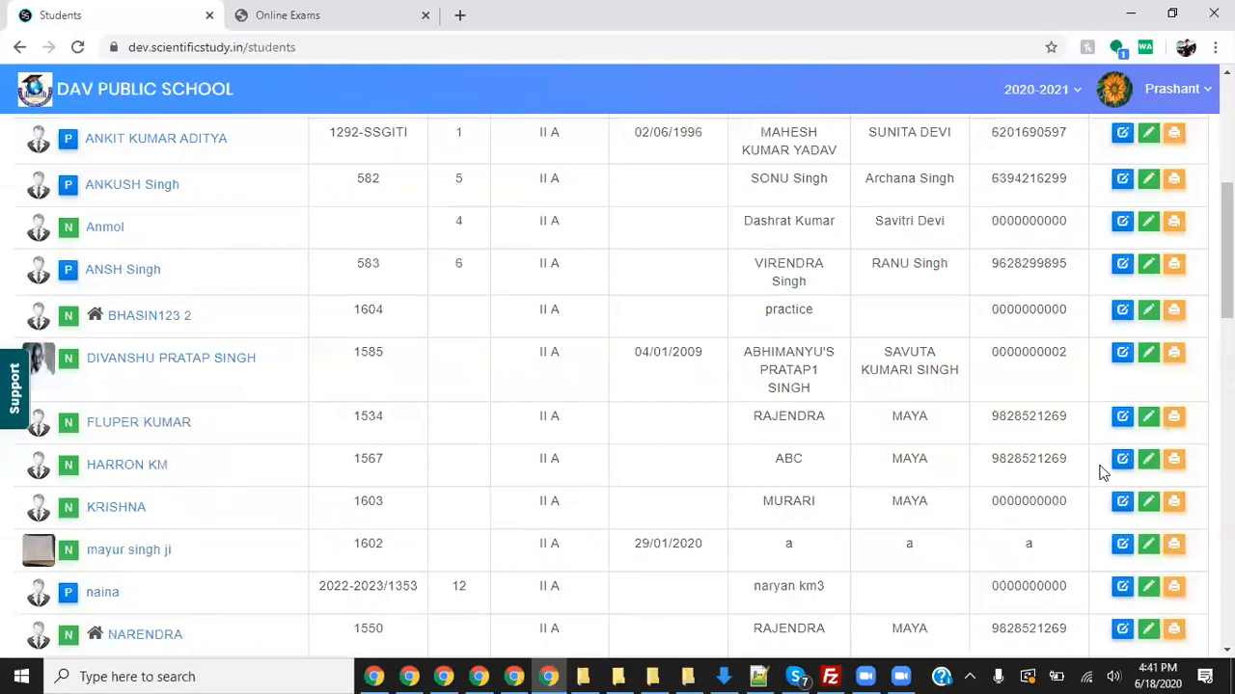
click(1125, 503)
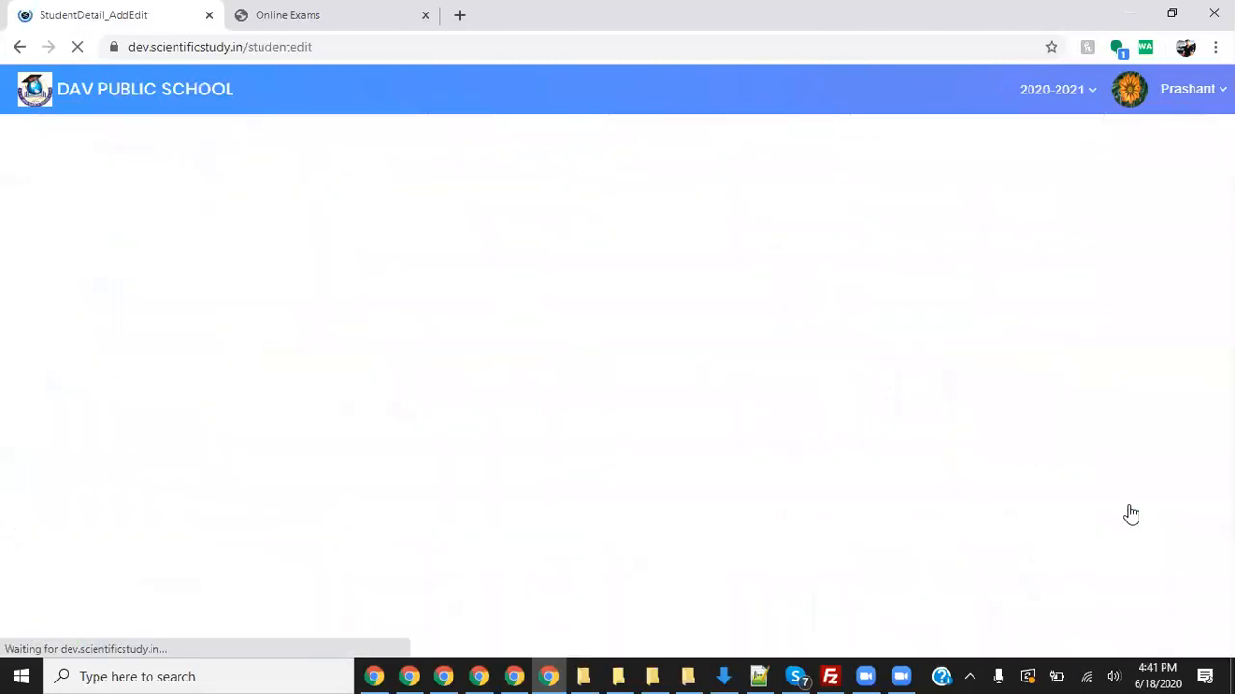
scroll(891, 350, down, 3)
scroll(889, 343, down, 10)
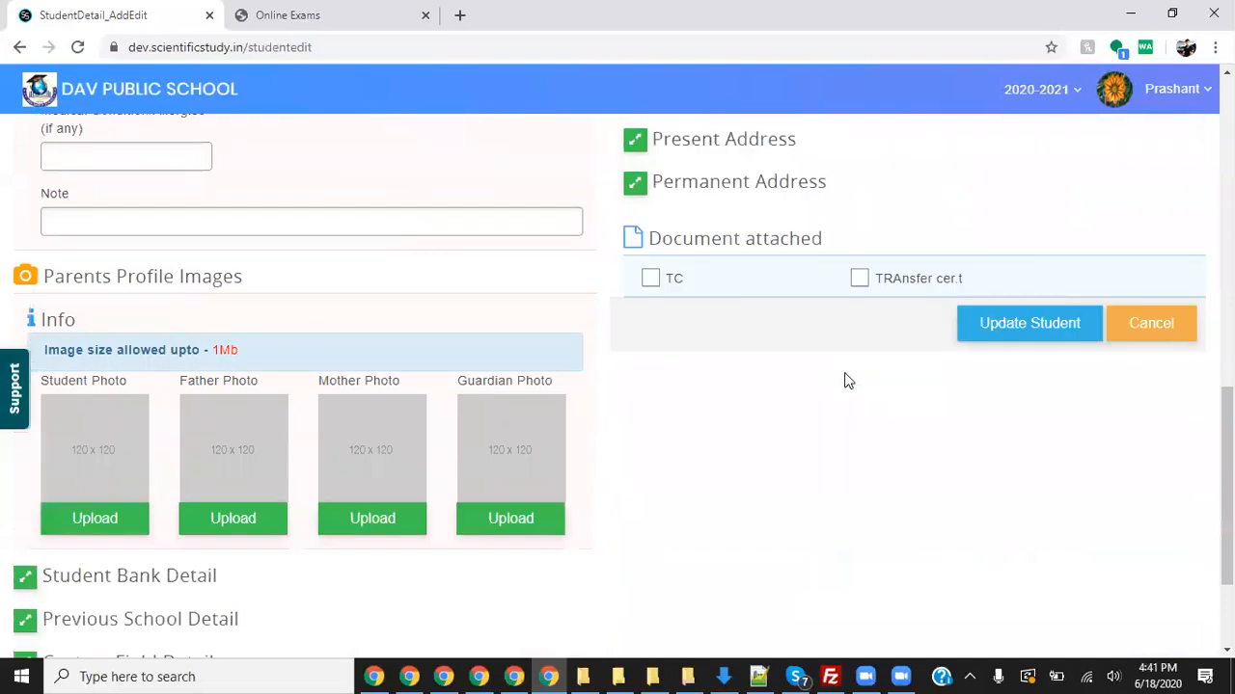
click(154, 581)
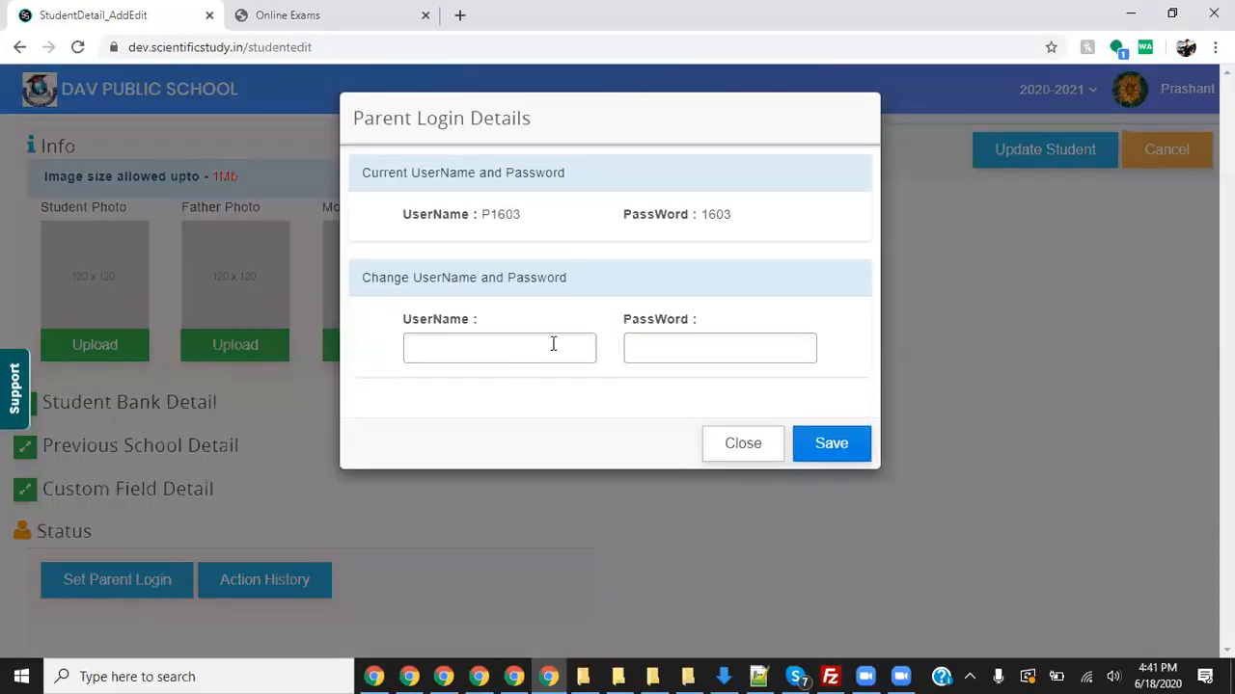
double_click(501, 211)
click(528, 226)
drag(521, 216, 486, 218)
click(772, 436)
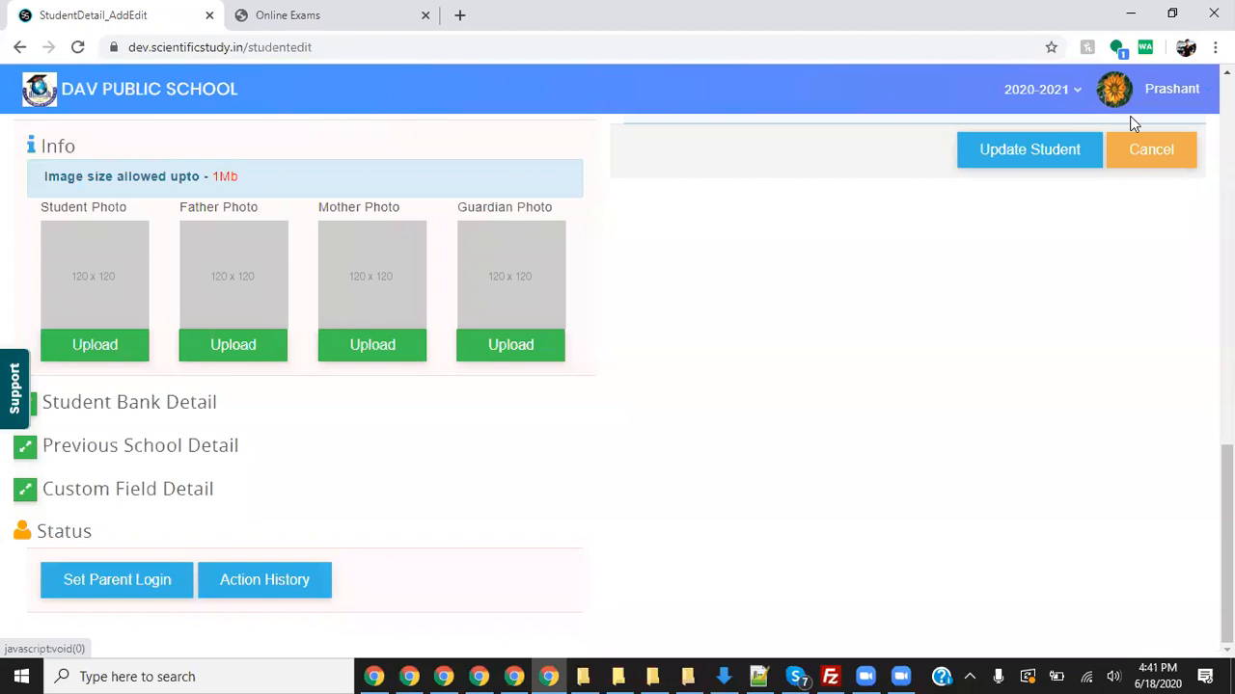
click(131, 95)
- Close the old Online Exams tab and open the Exam List in the Online Exam module
click(351, 17)
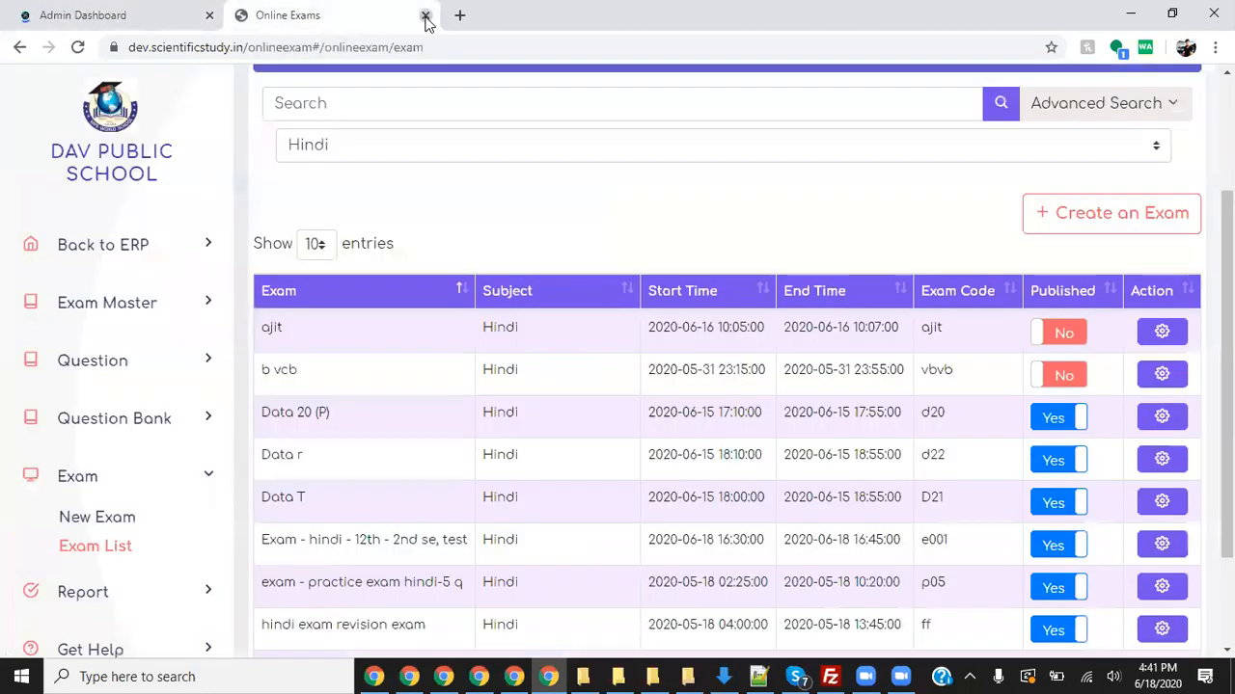
click(425, 17)
click(355, 266)
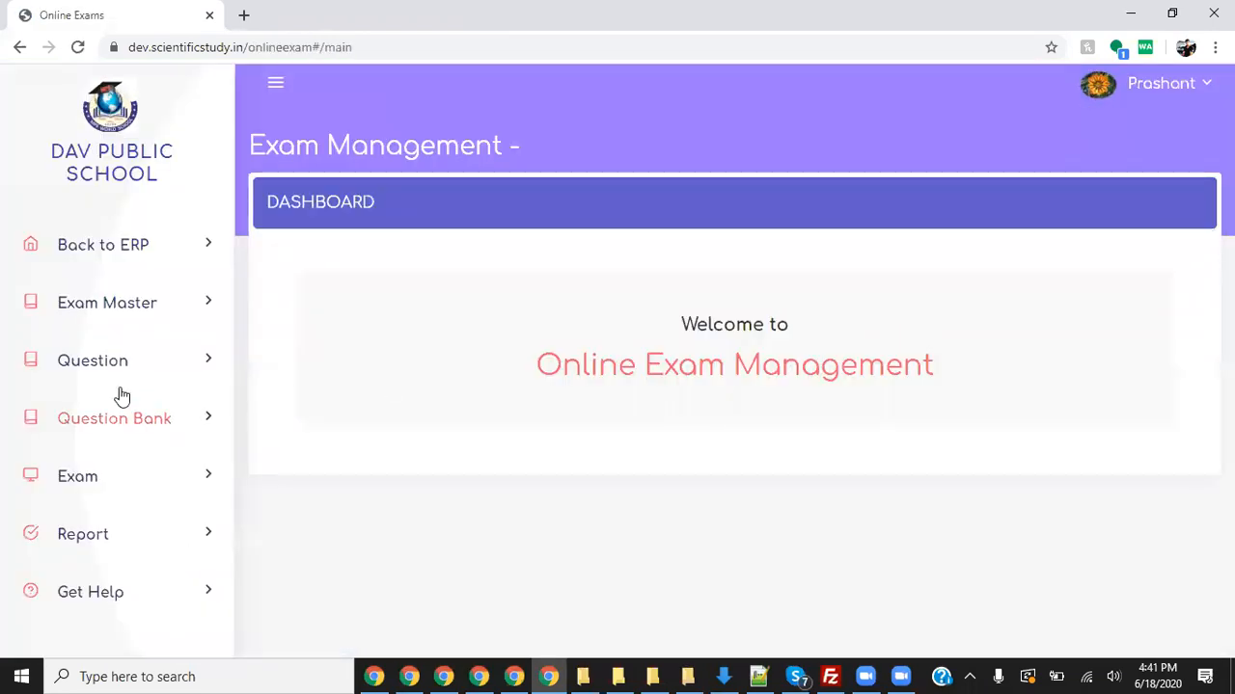
click(101, 482)
click(125, 547)
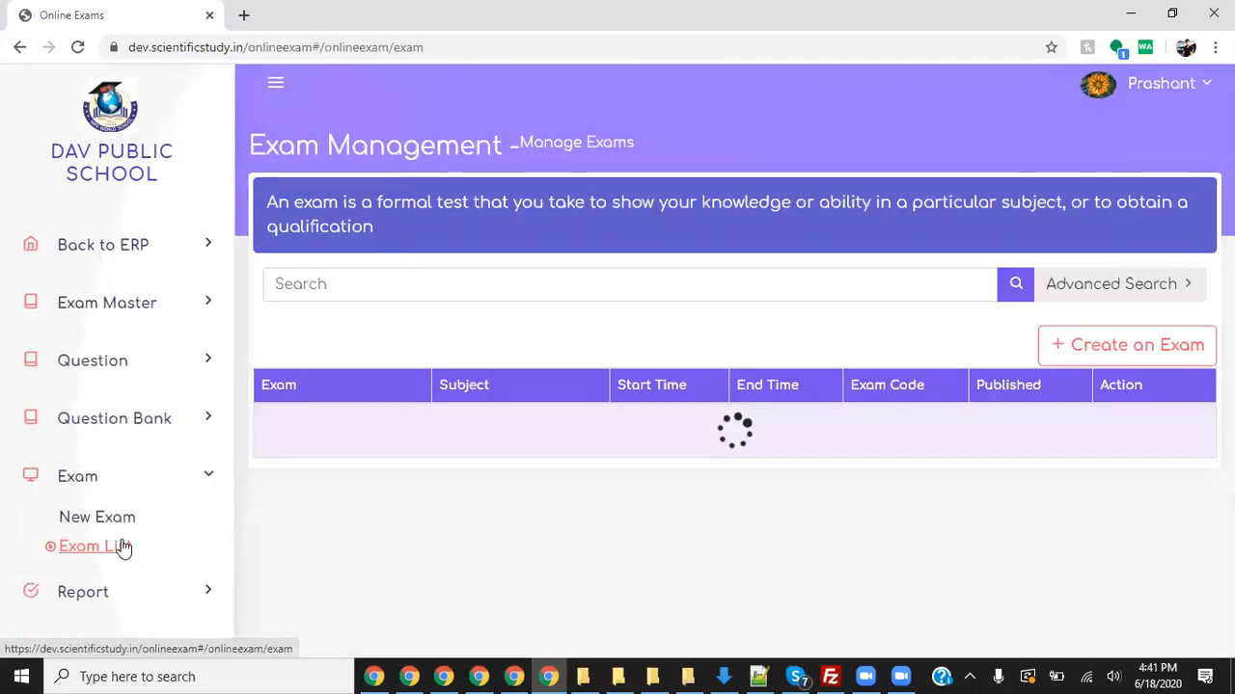
- Filter exams by subject Hindi and check the e001 row published until 16:45
click(1139, 286)
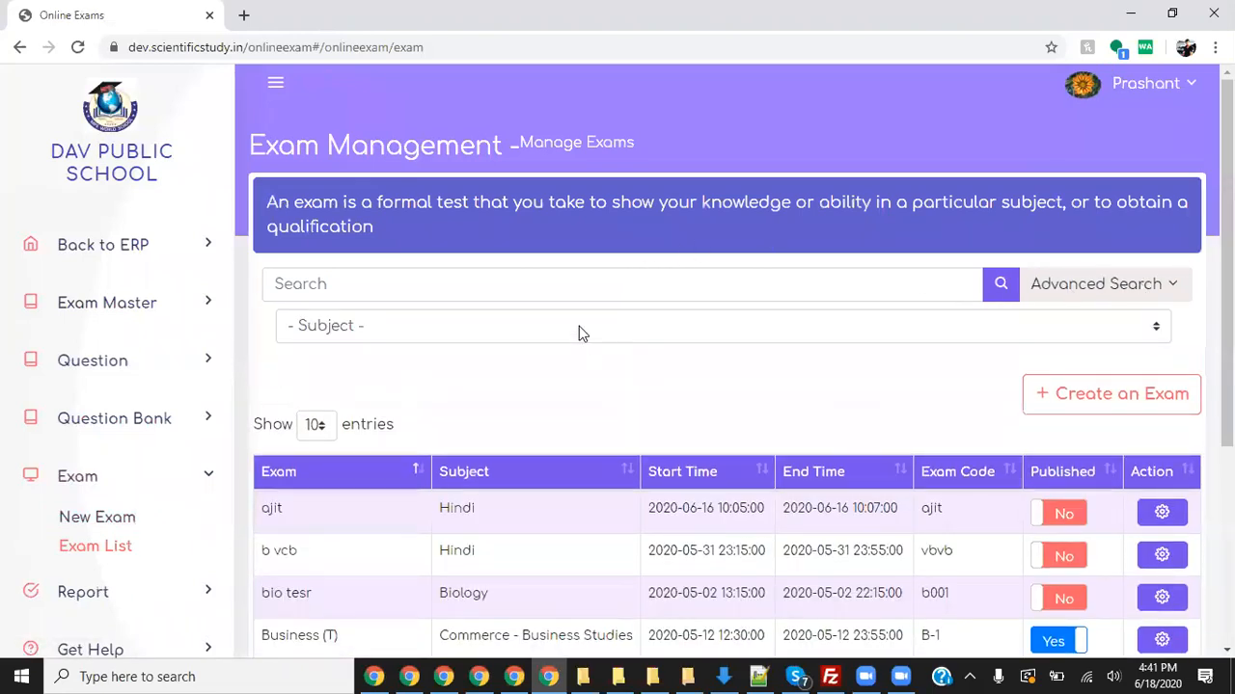
click(579, 328)
key(Down)
key(Return)
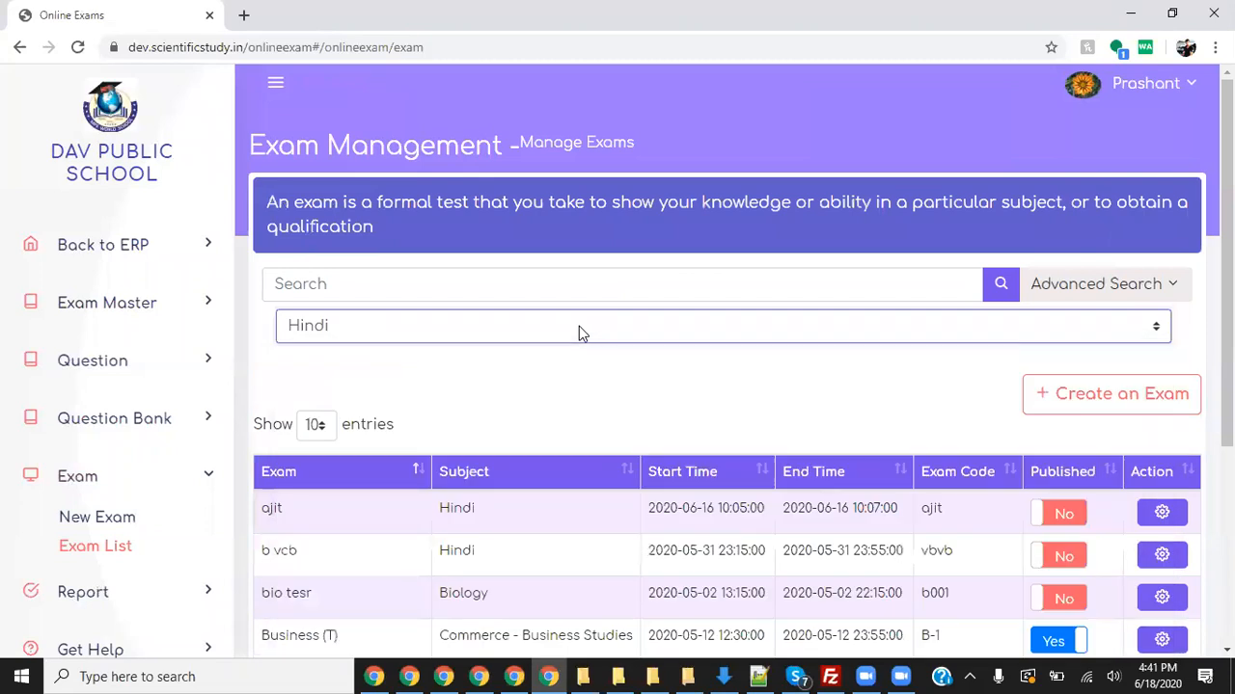
scroll(717, 439, down, 2)
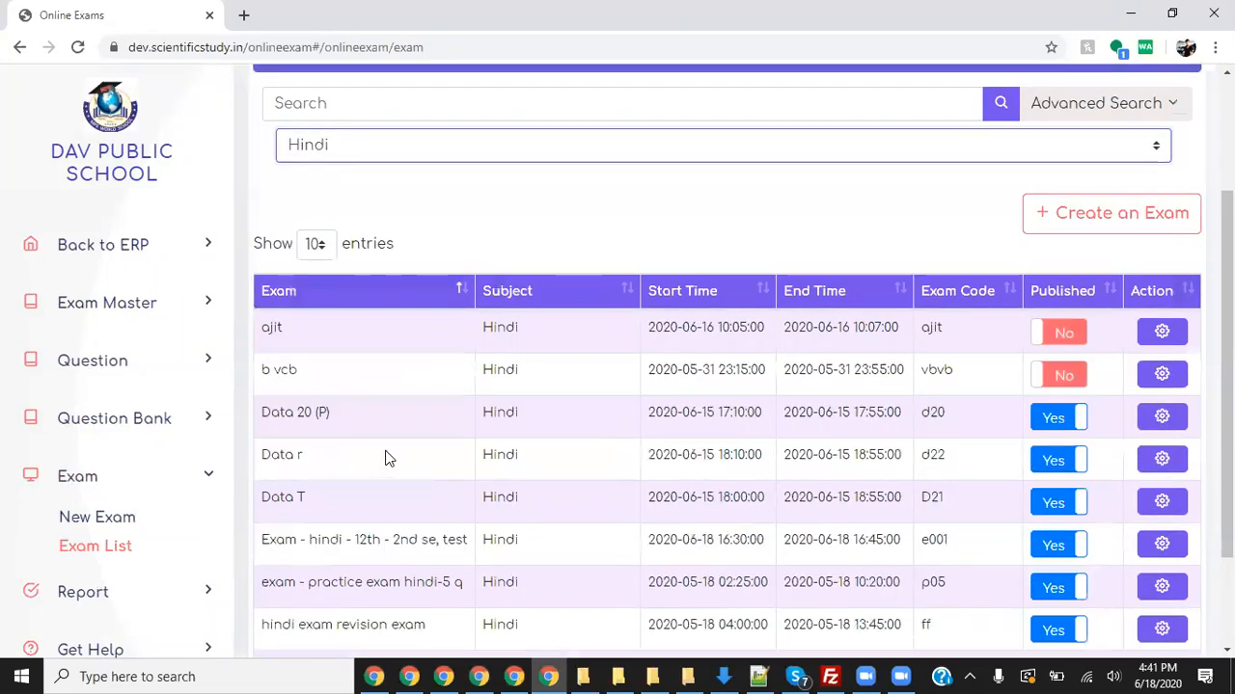
scroll(386, 460, down, 2)
drag(333, 403, 875, 406)
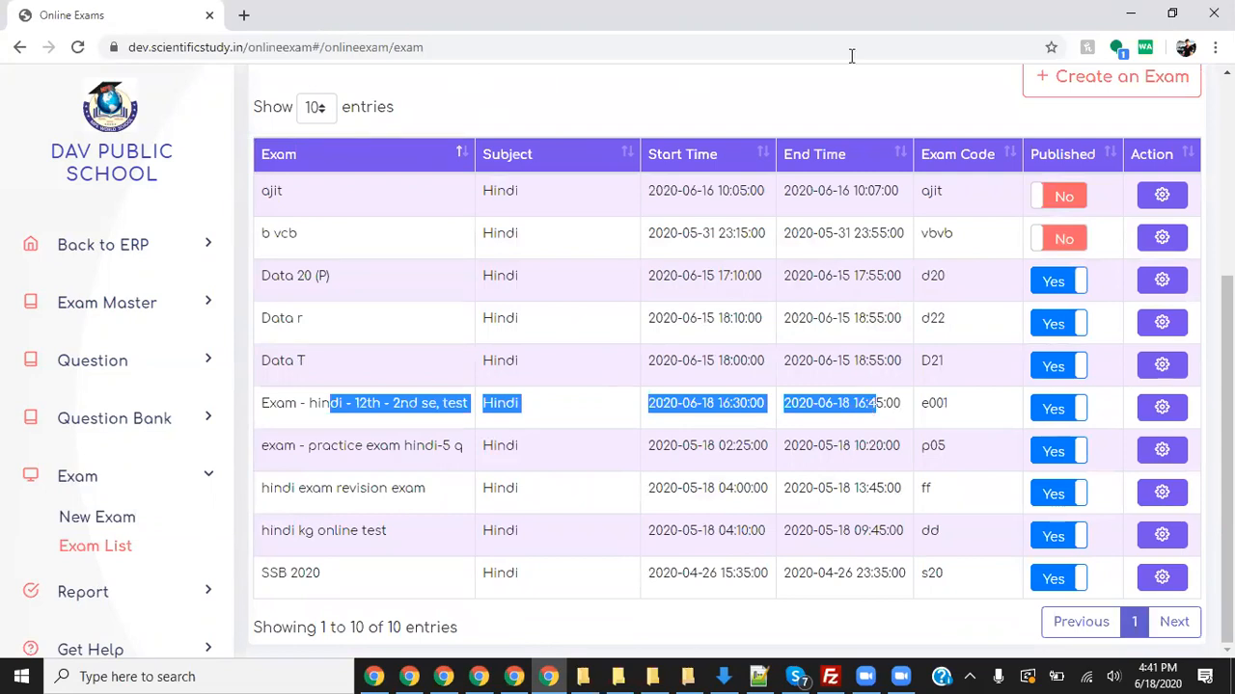
click(1214, 48)
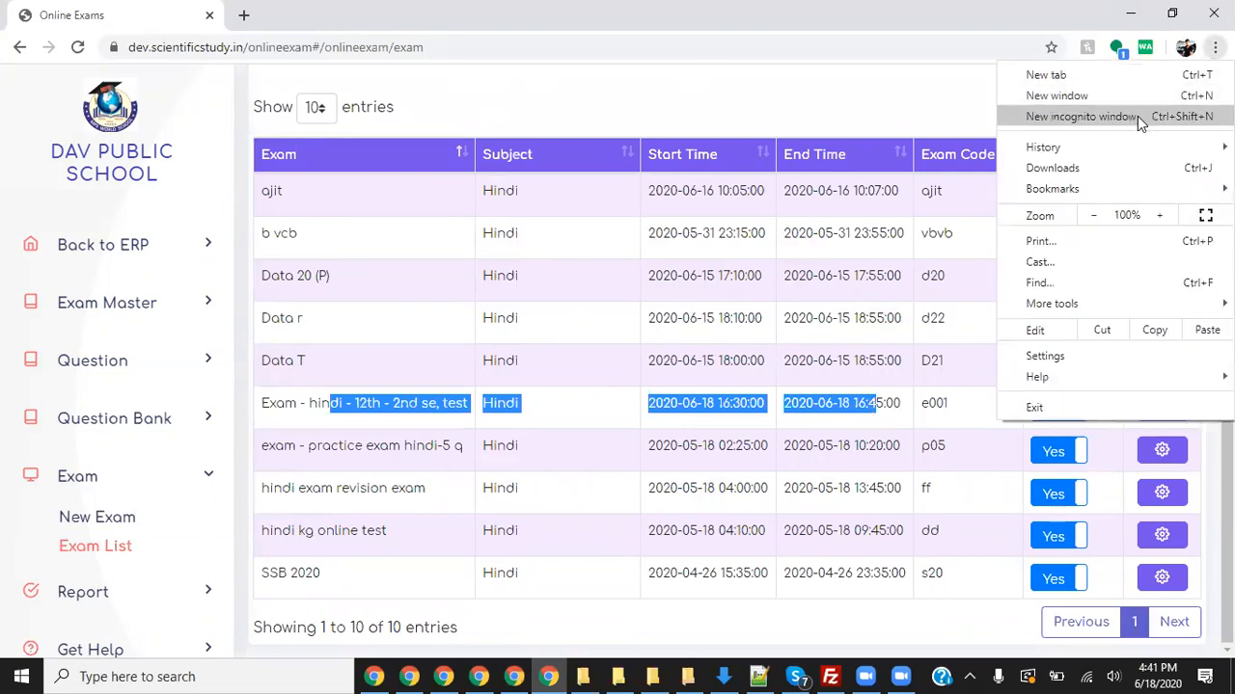
- Open a new private browsing window and go to the ERP login site
click(1137, 116)
text(dev.scientificstudy.in)
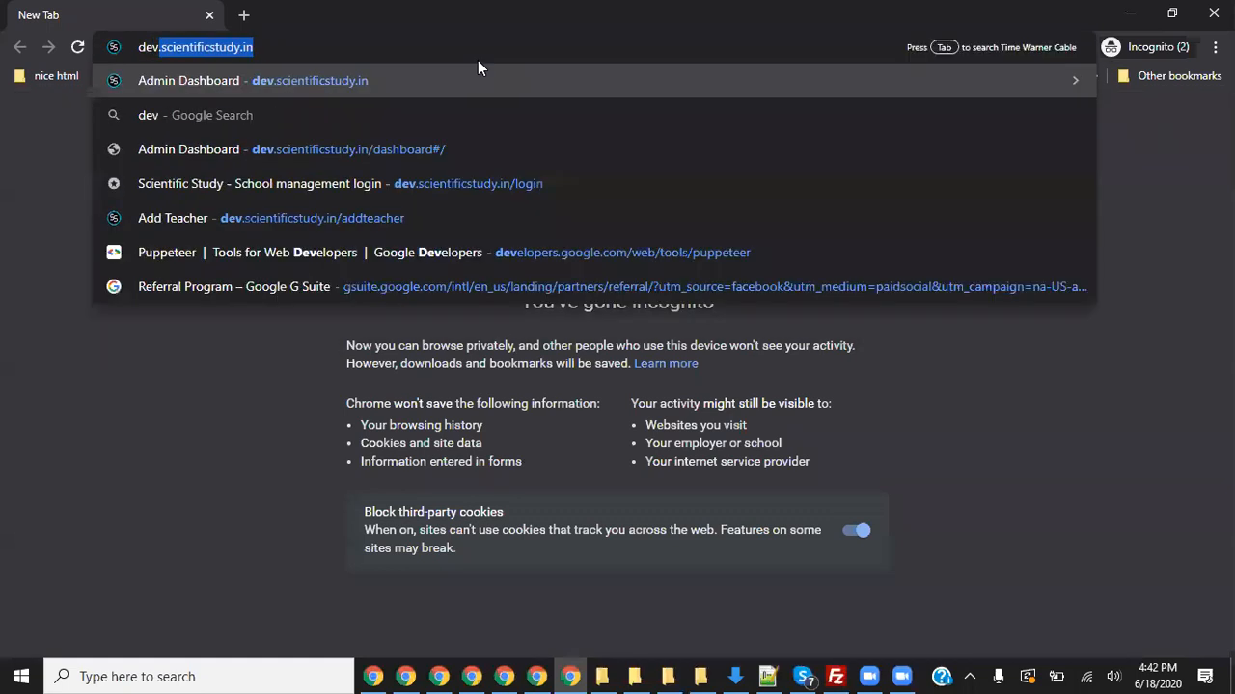
key(Return)
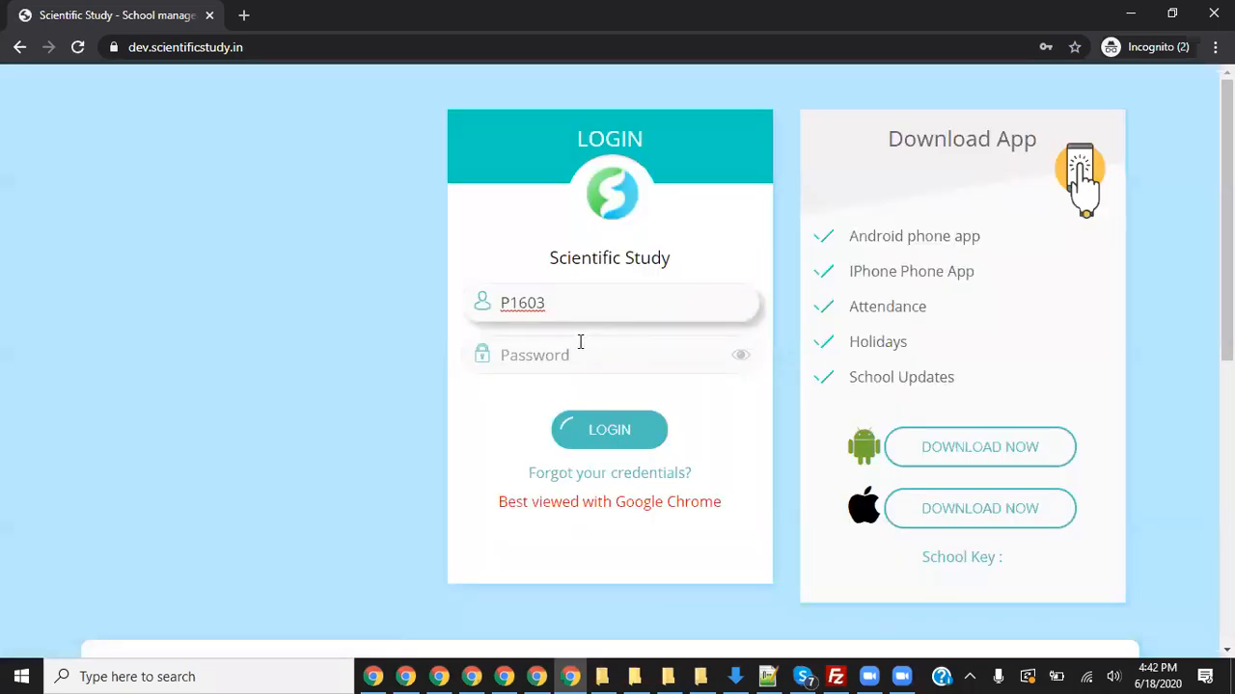
- Enter the parent account password on the login form and reveal it to verify it
click(577, 347)
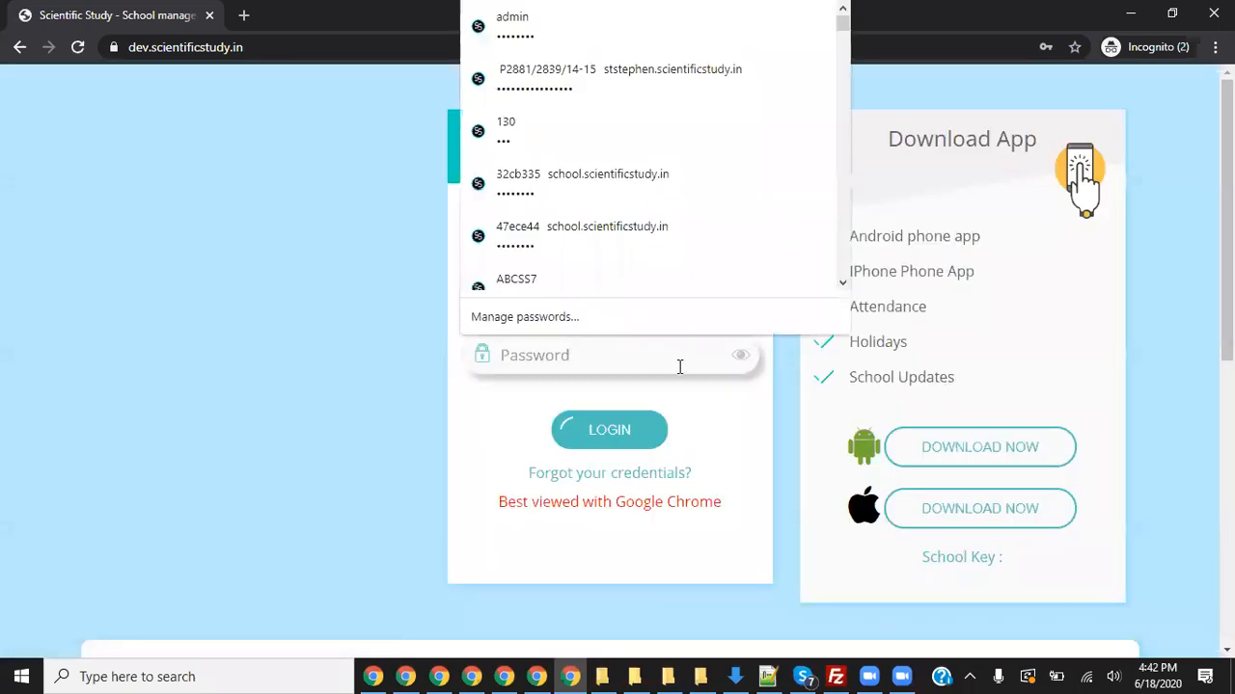
click(707, 407)
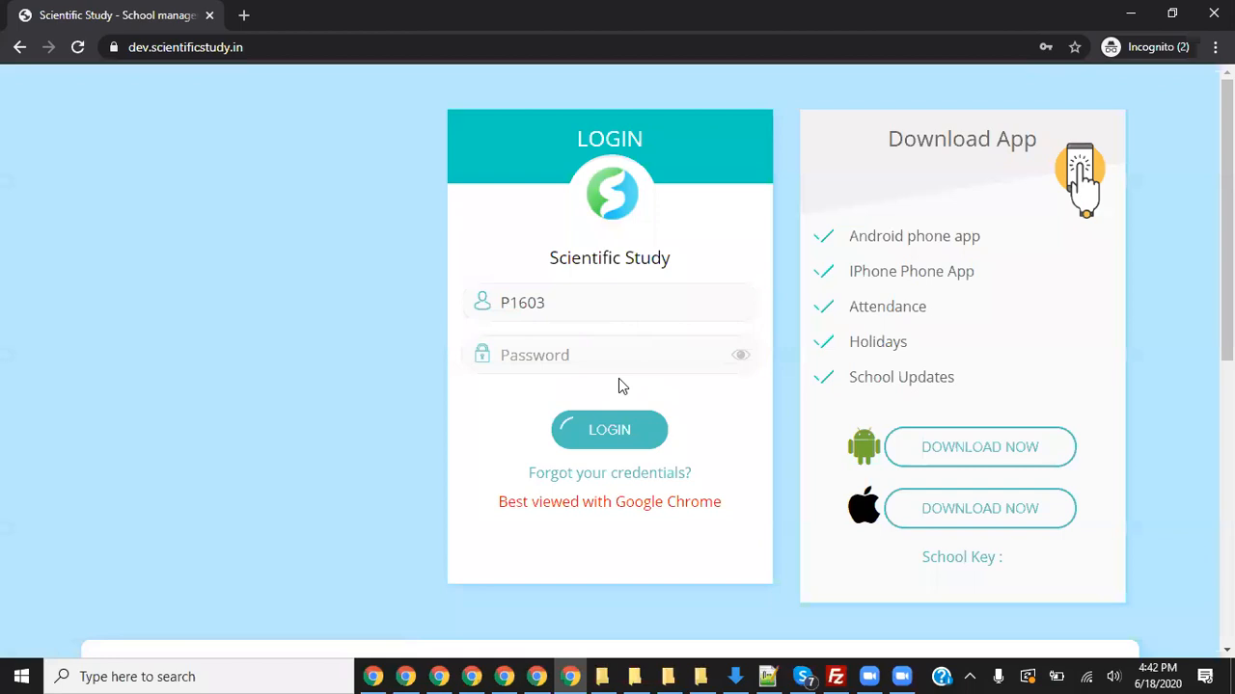
click(598, 356)
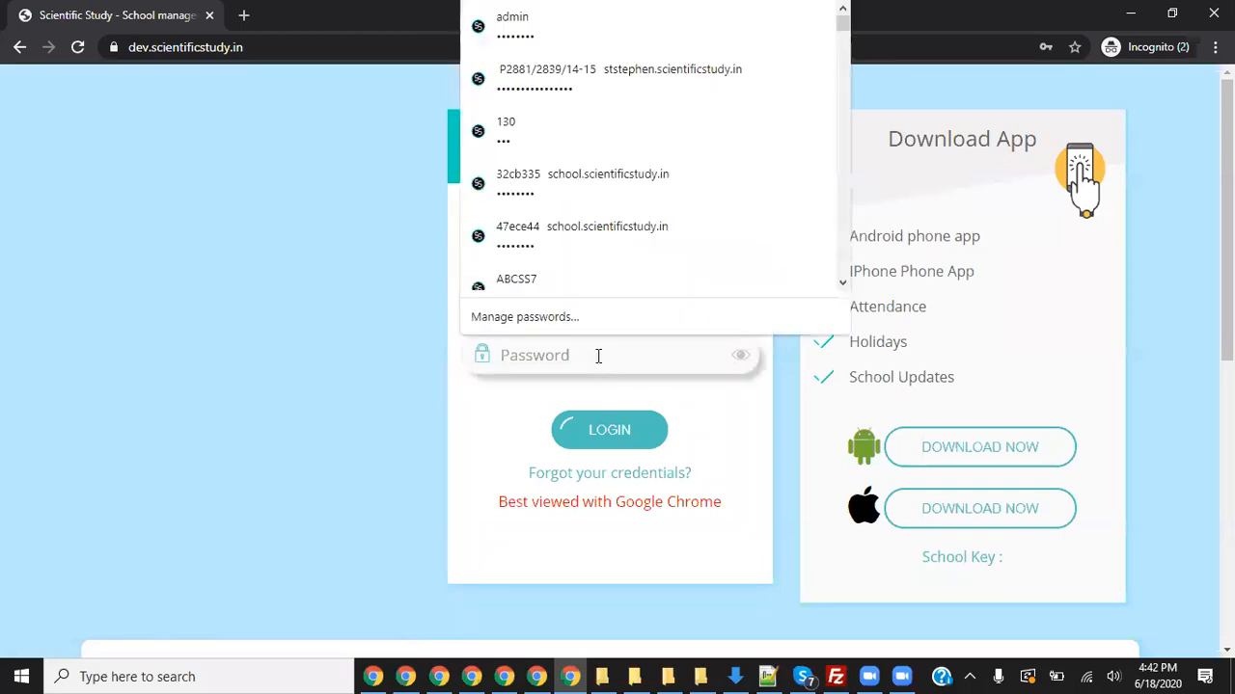
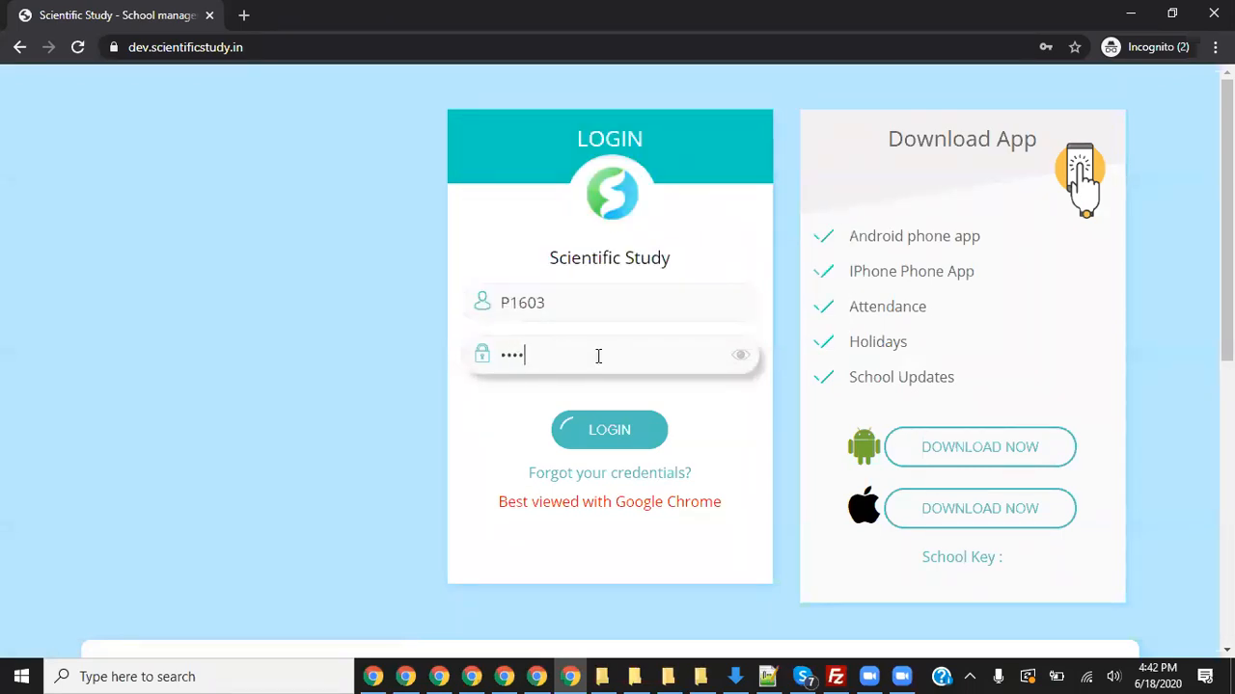
click(740, 355)
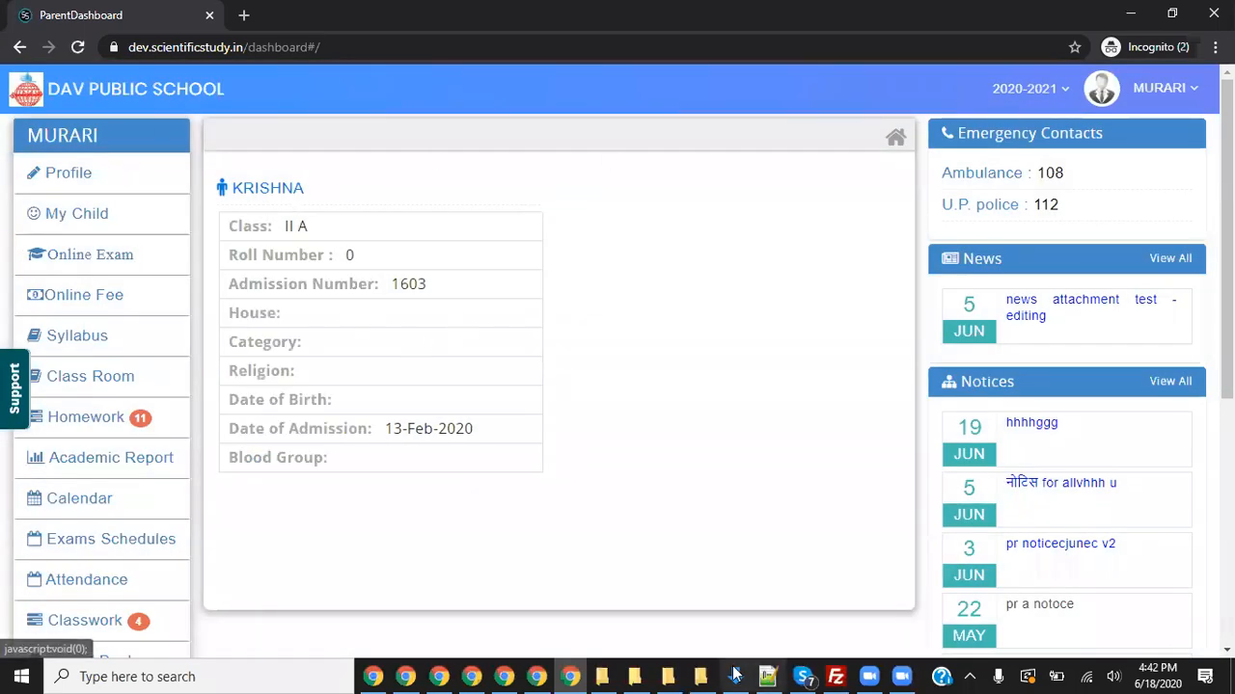
- Open Online Exam from the parent dashboard sidebar to reach the Online Assessment Room welcome page
mouse_move(262, 143)
mouse_down()
mouse_move(103, 266)
mouse_move(176, 273)
mouse_up()
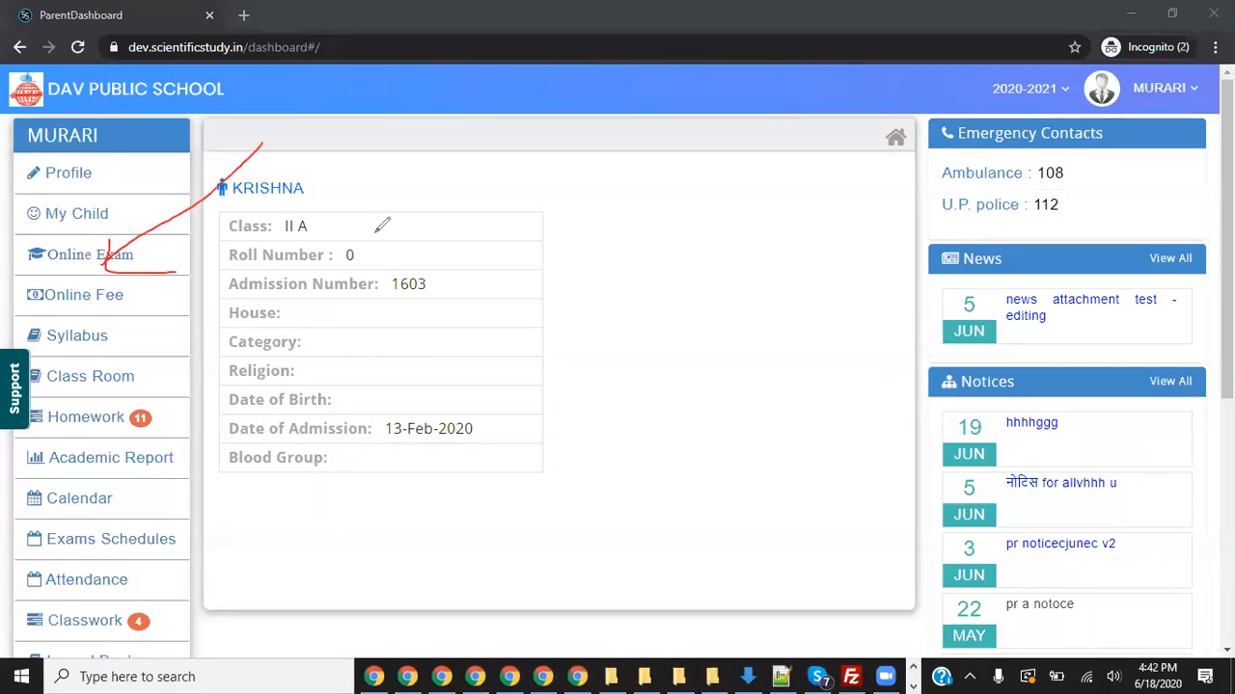
click(796, 138)
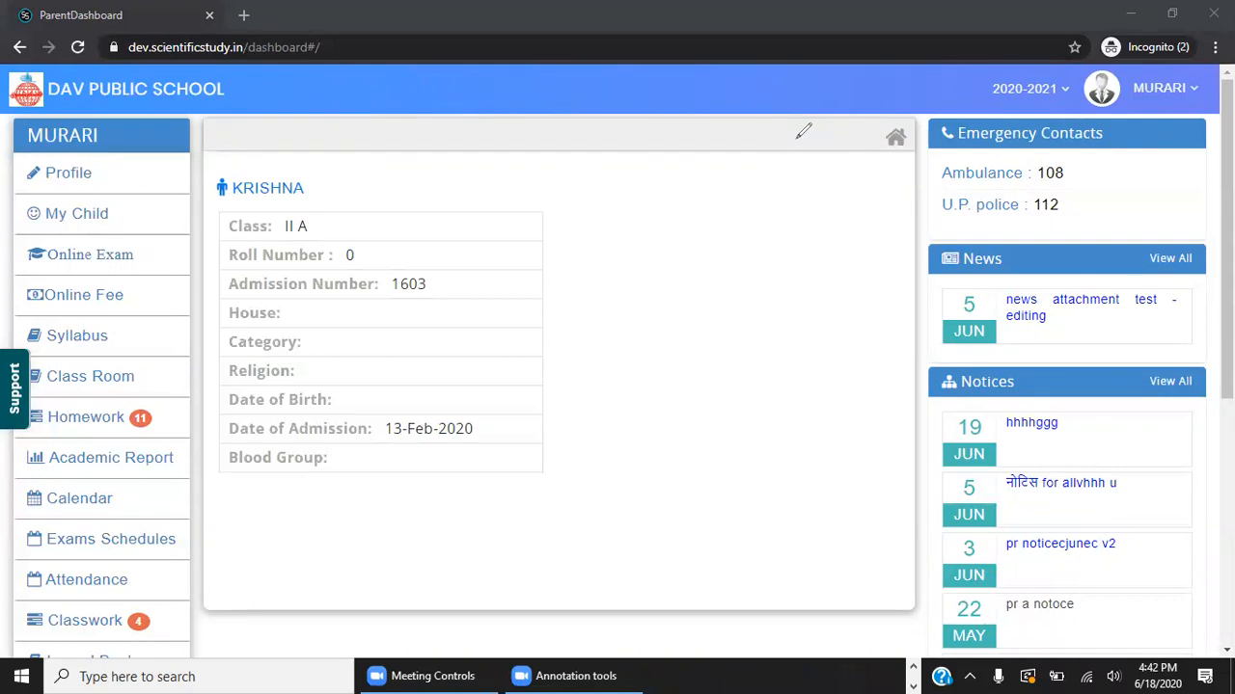
click(105, 262)
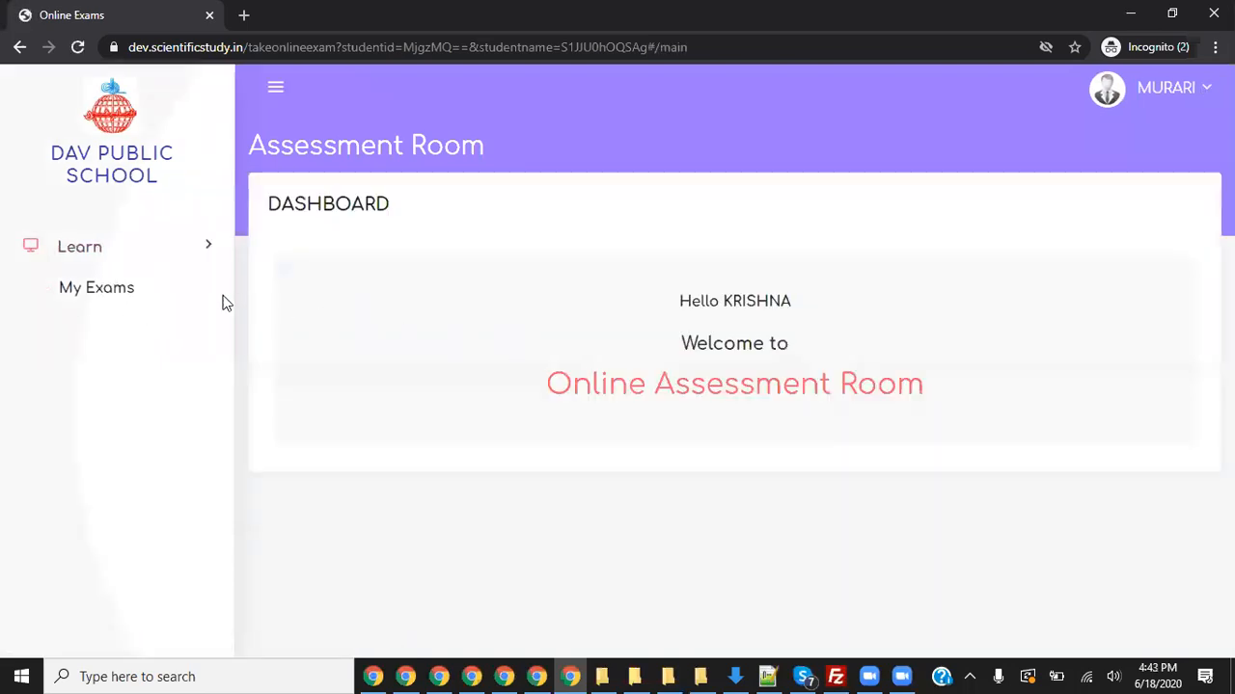
- Open My Exams and sort by Start Time descending, putting the e001 Hindi test (16:30–16:45) on top
click(114, 292)
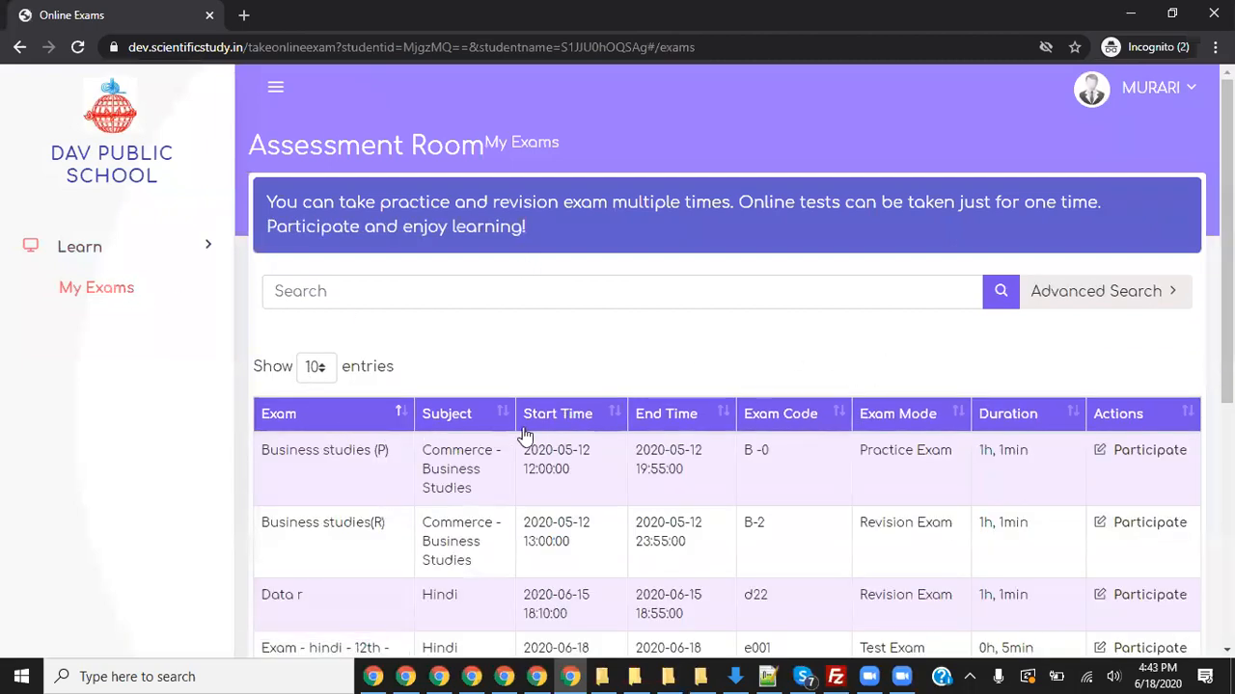
click(609, 417)
drag(337, 470, 273, 451)
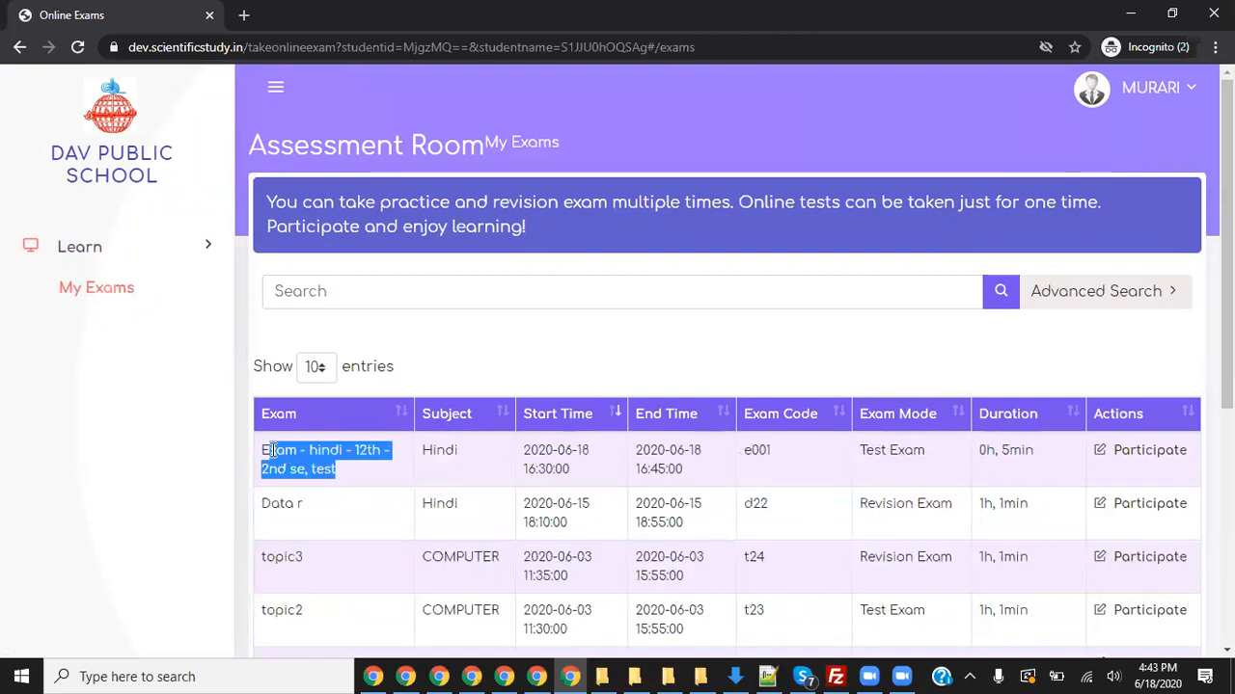
click(805, 675)
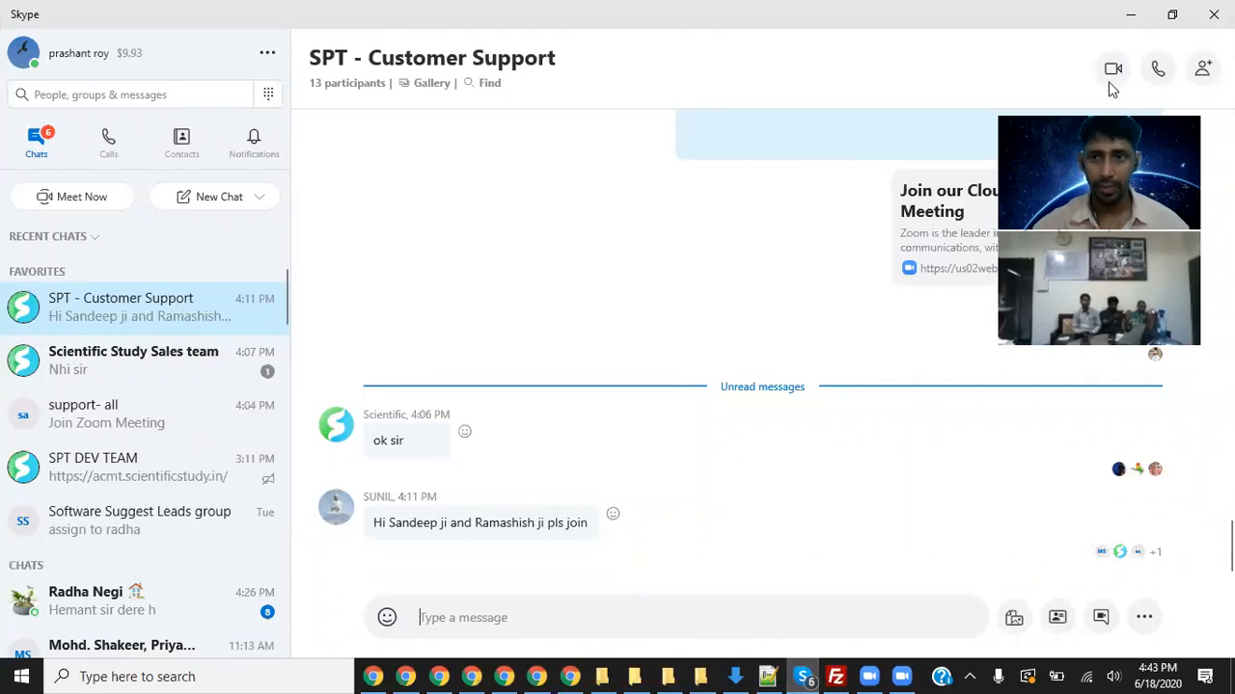
click(1126, 17)
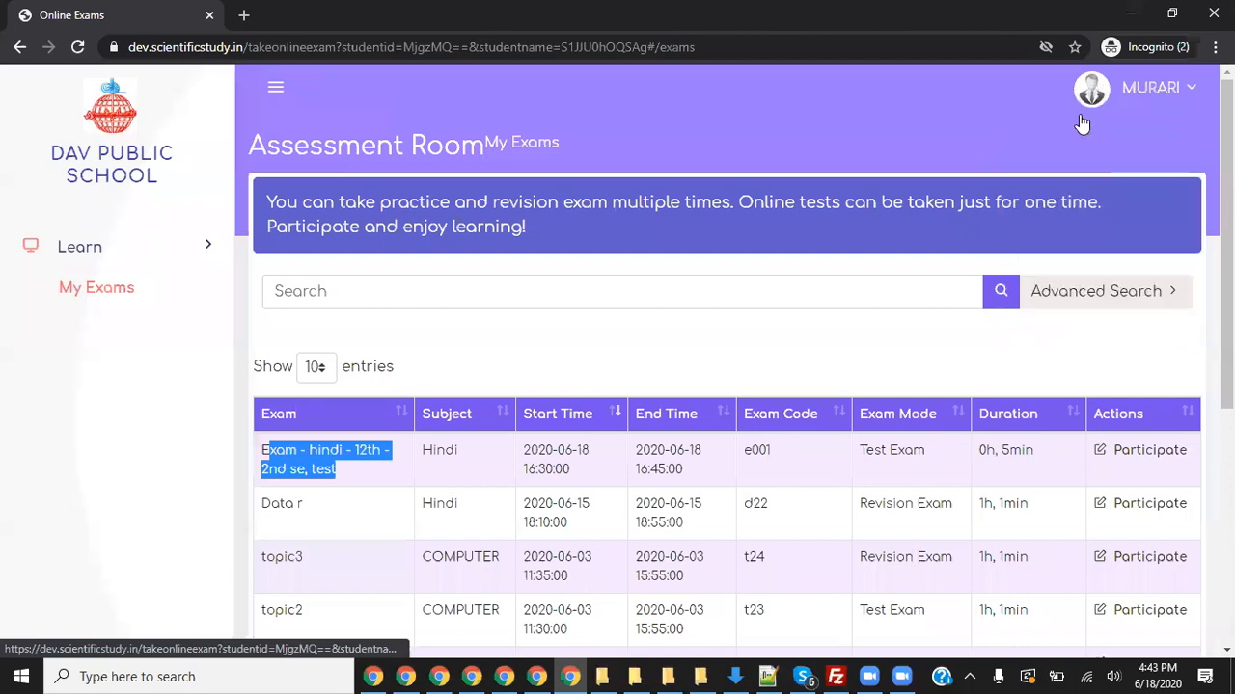
- Participate in the Hindi 12th test, confirm the instructions, and start on question 1 of 6
click(1148, 451)
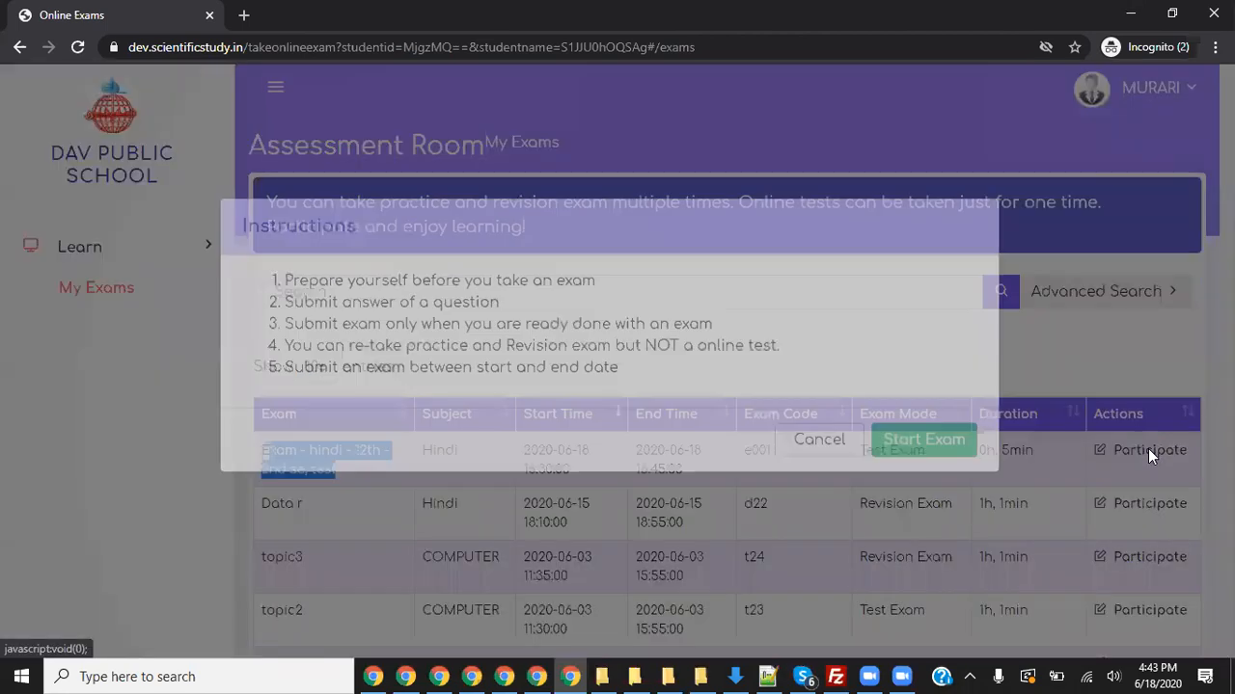
click(923, 463)
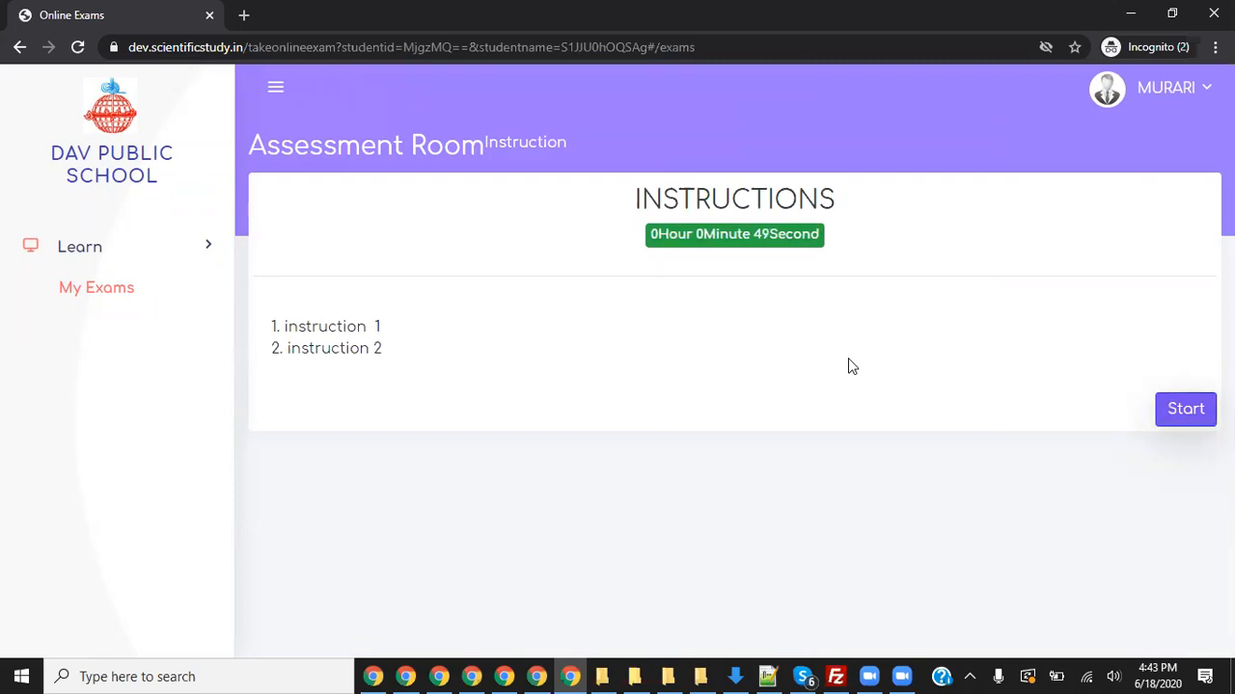
click(1188, 413)
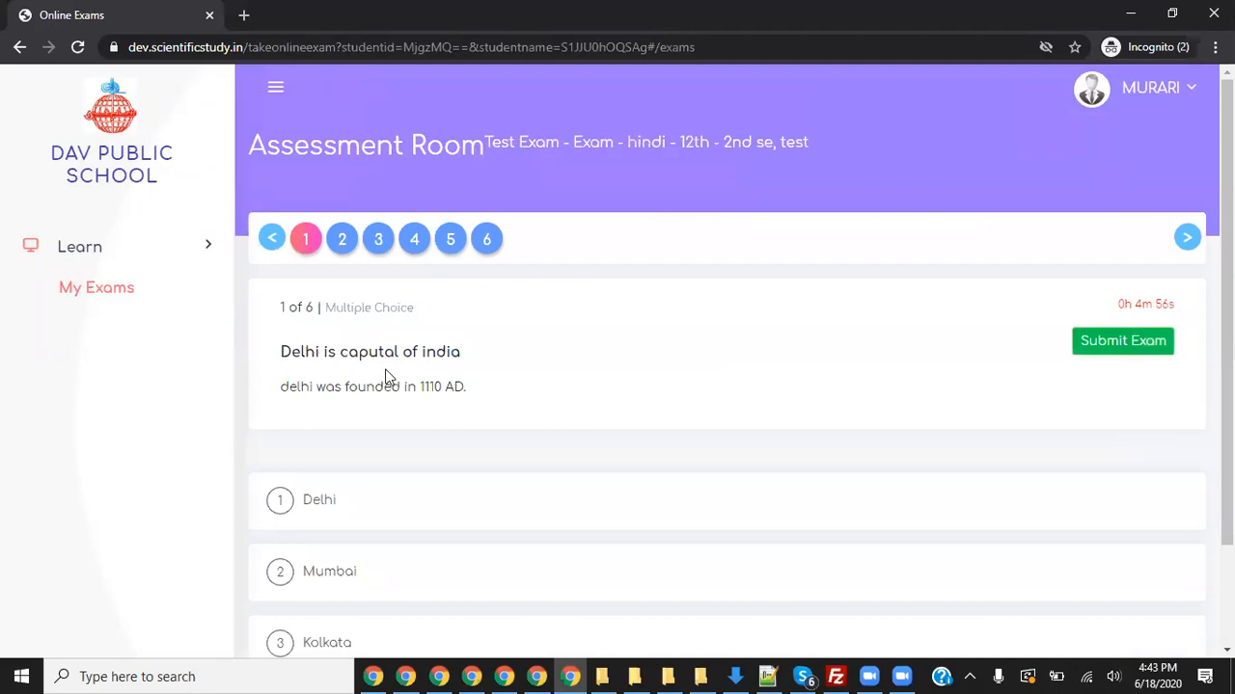
- Save Delhi as the answer to question 1 about the capital of India
drag(340, 353, 479, 364)
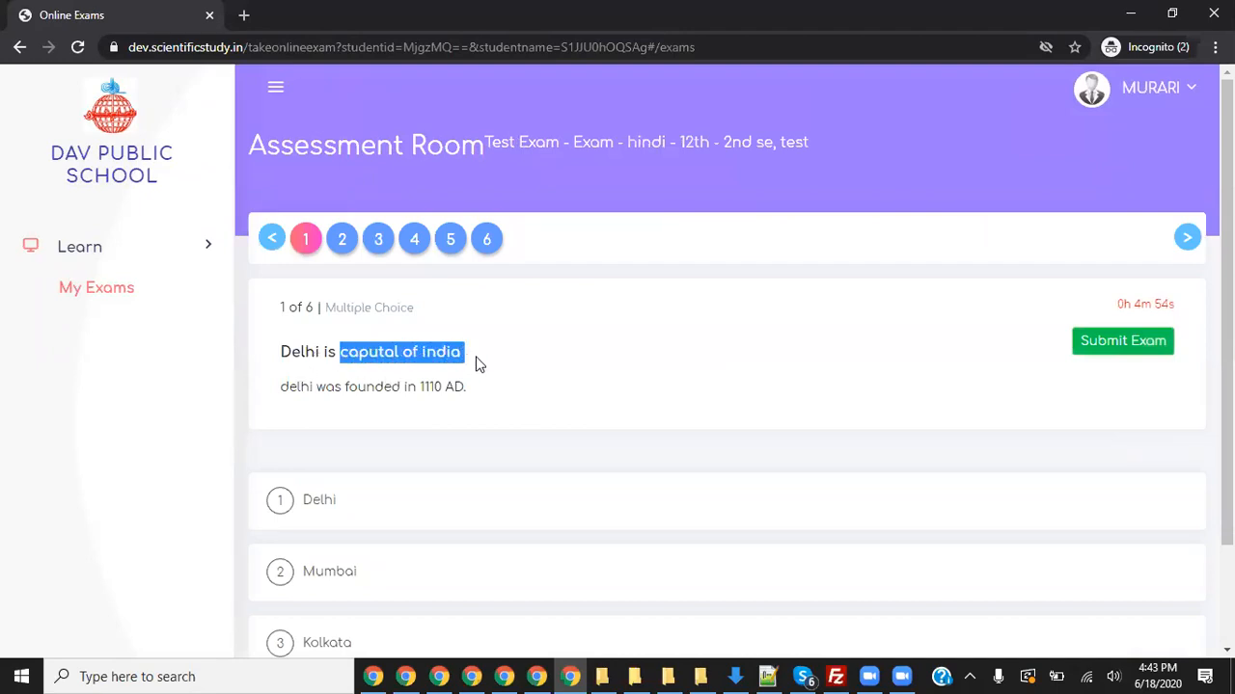
scroll(953, 395, down, 2)
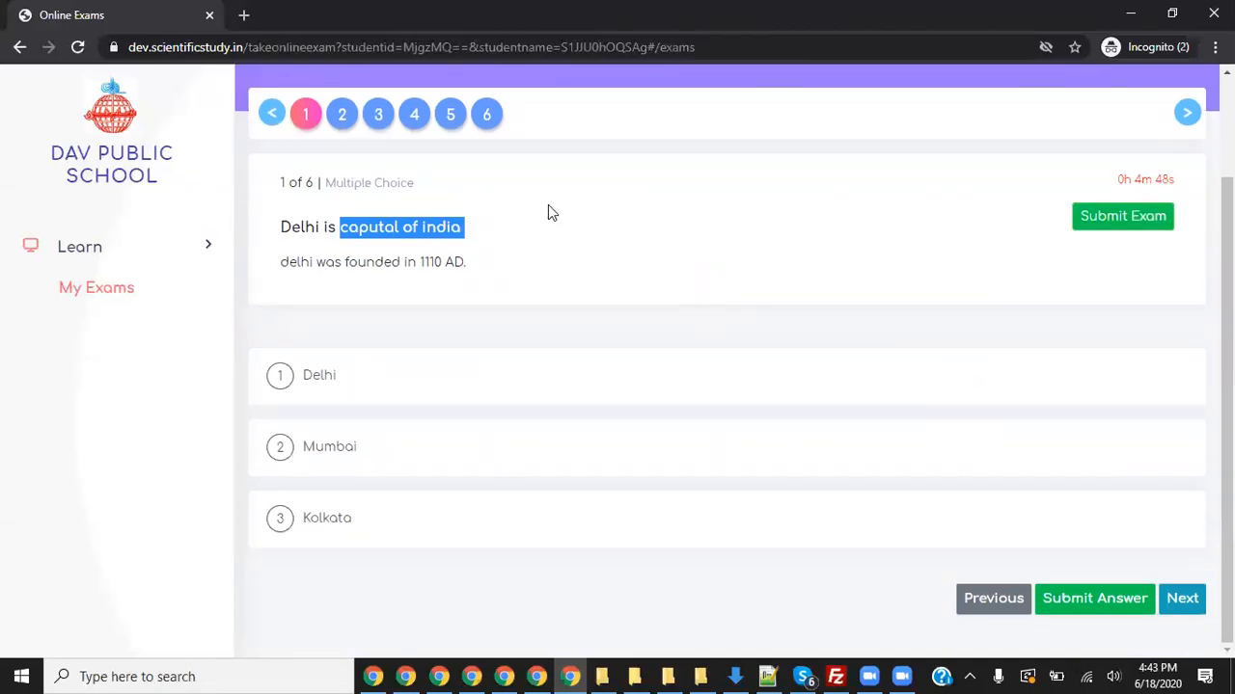
drag(336, 226, 442, 264)
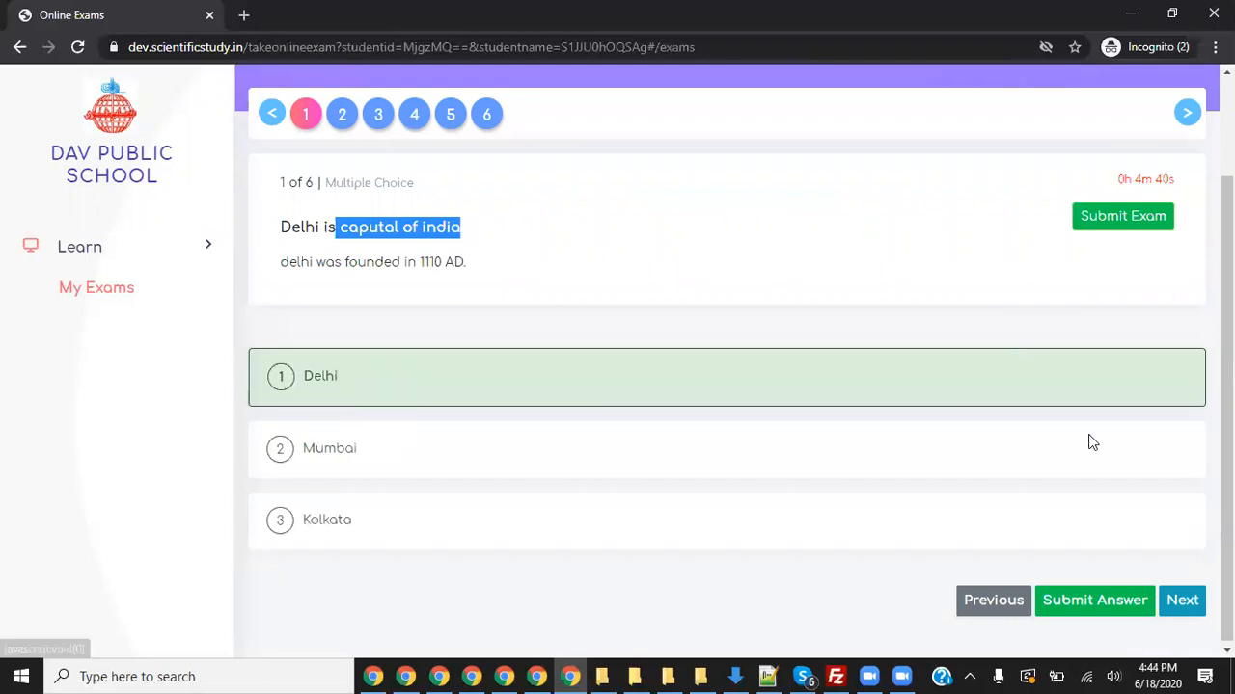
click(1092, 586)
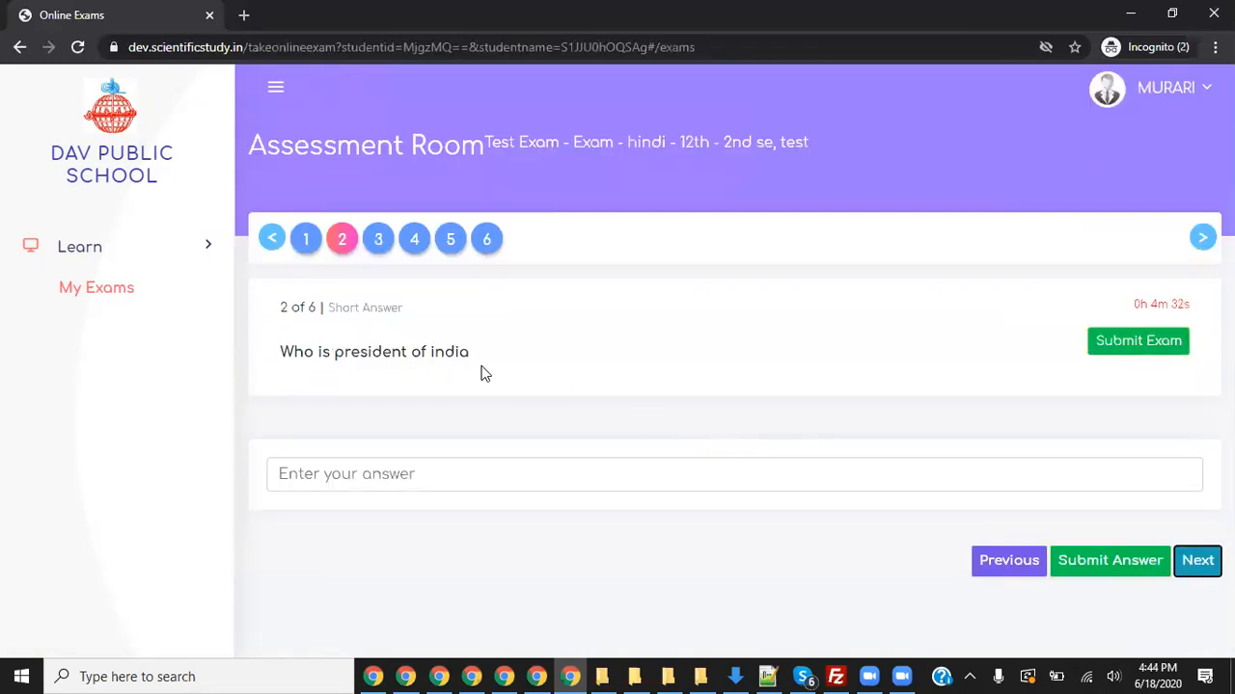
- Answer question 2 with the short text 'njbnjbnk', save it, and move to question 3
click(428, 480)
text(njbnjbnkj)
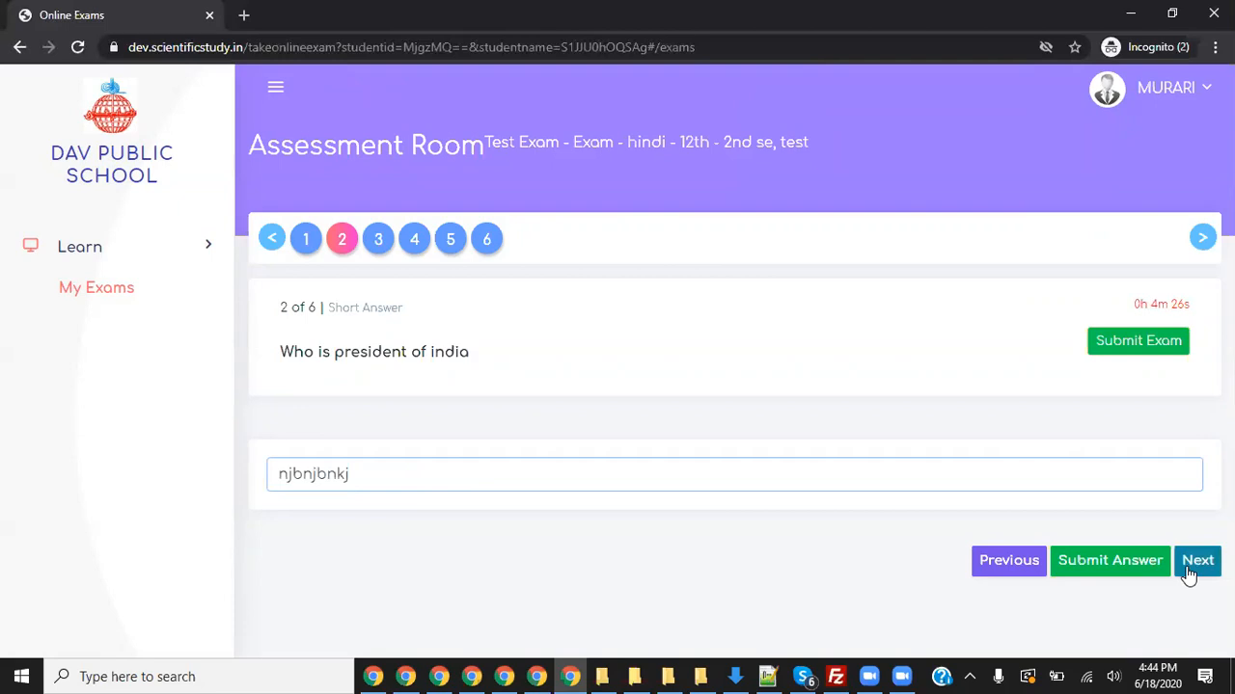
click(1129, 568)
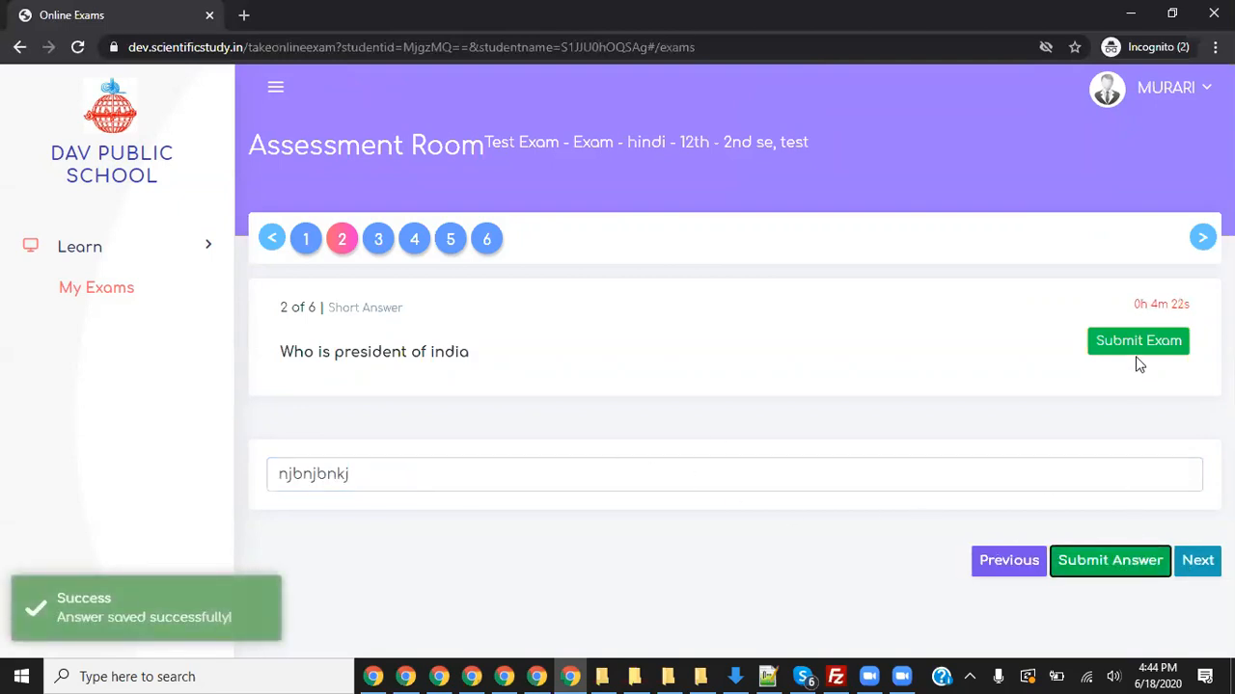
click(1200, 560)
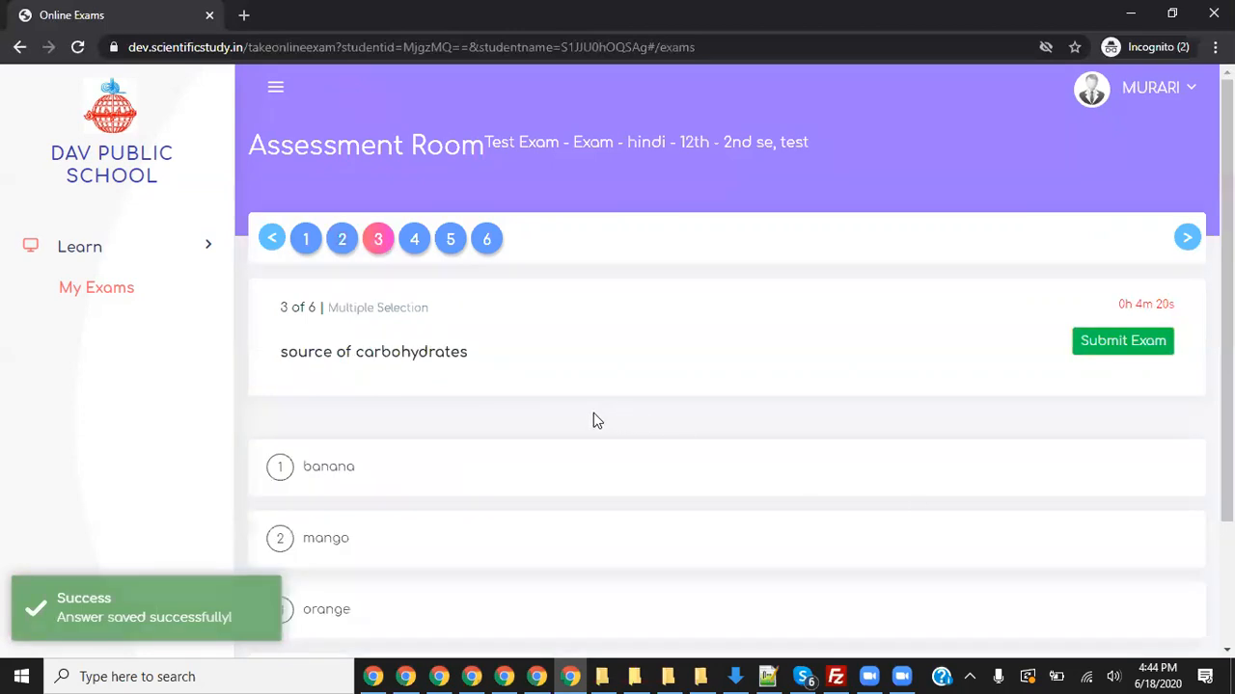
- Select banana and mango as carbohydrate sources for question 3 and save
scroll(583, 395, down, 2)
click(317, 310)
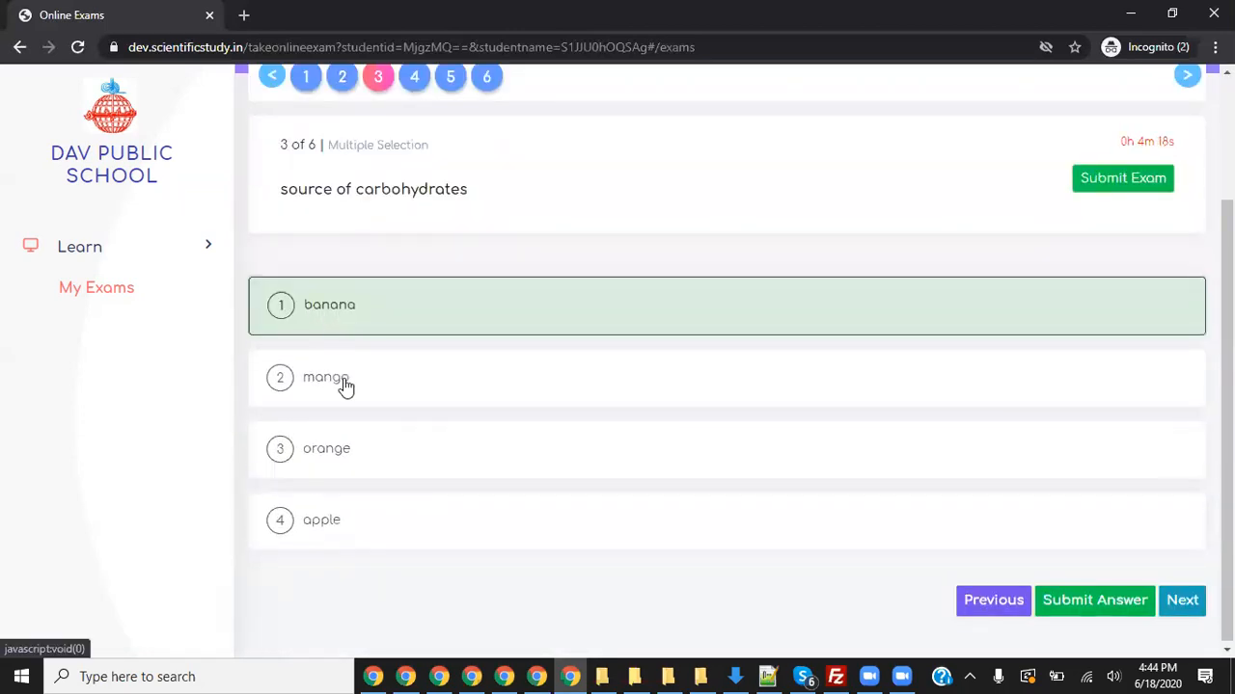
click(345, 384)
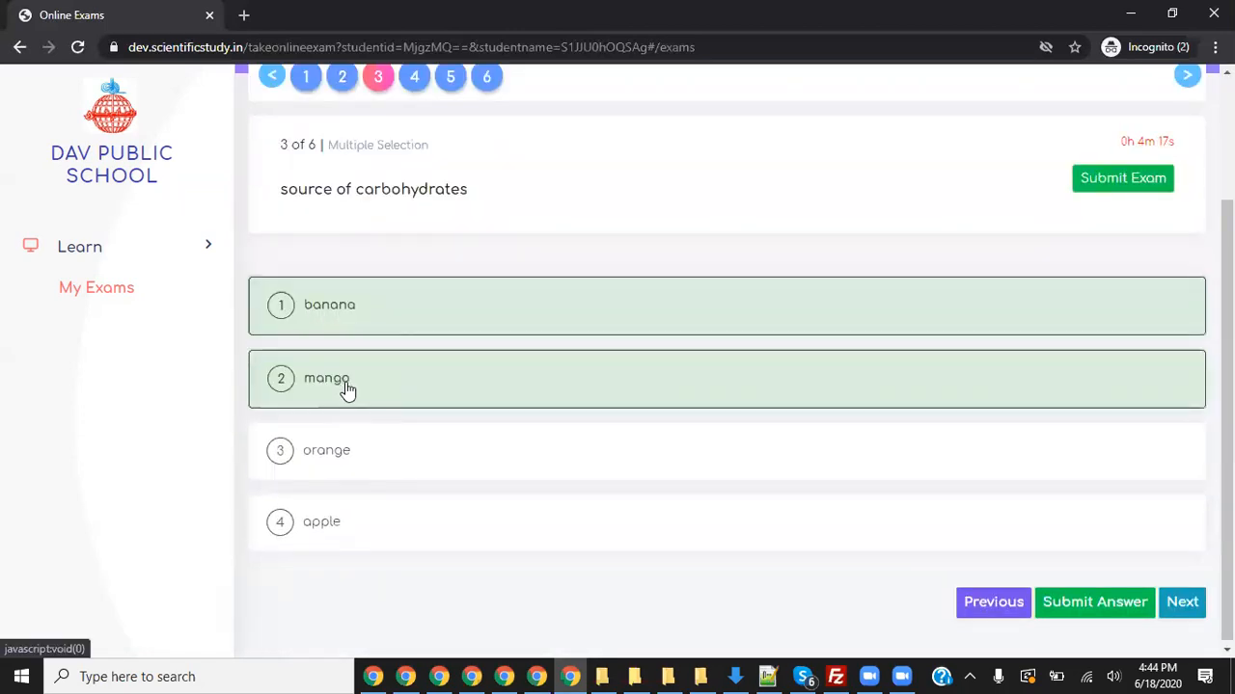
click(366, 478)
click(338, 537)
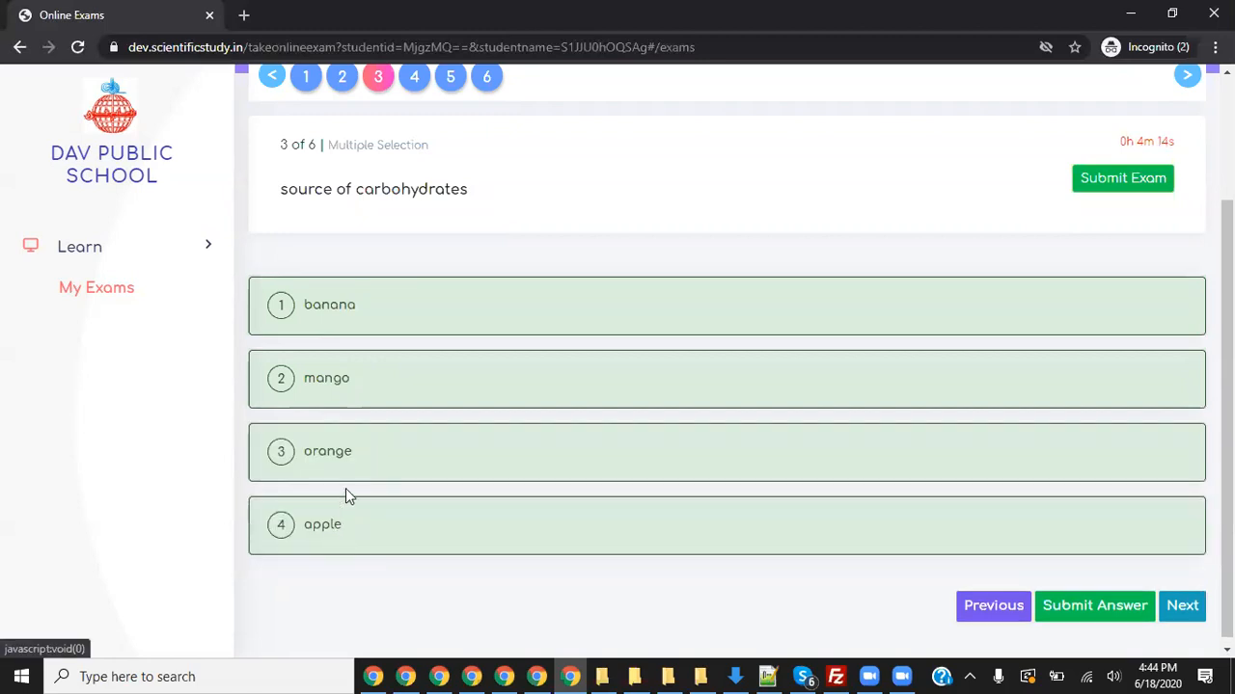
click(345, 480)
click(342, 521)
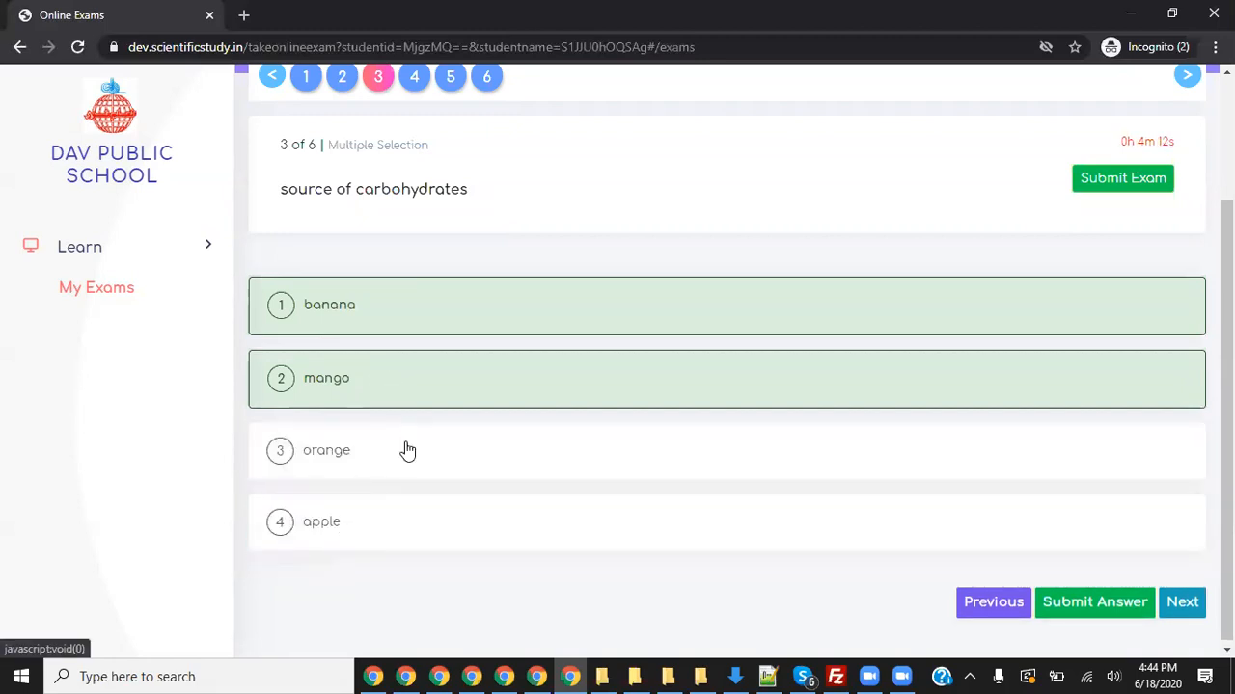
click(1068, 599)
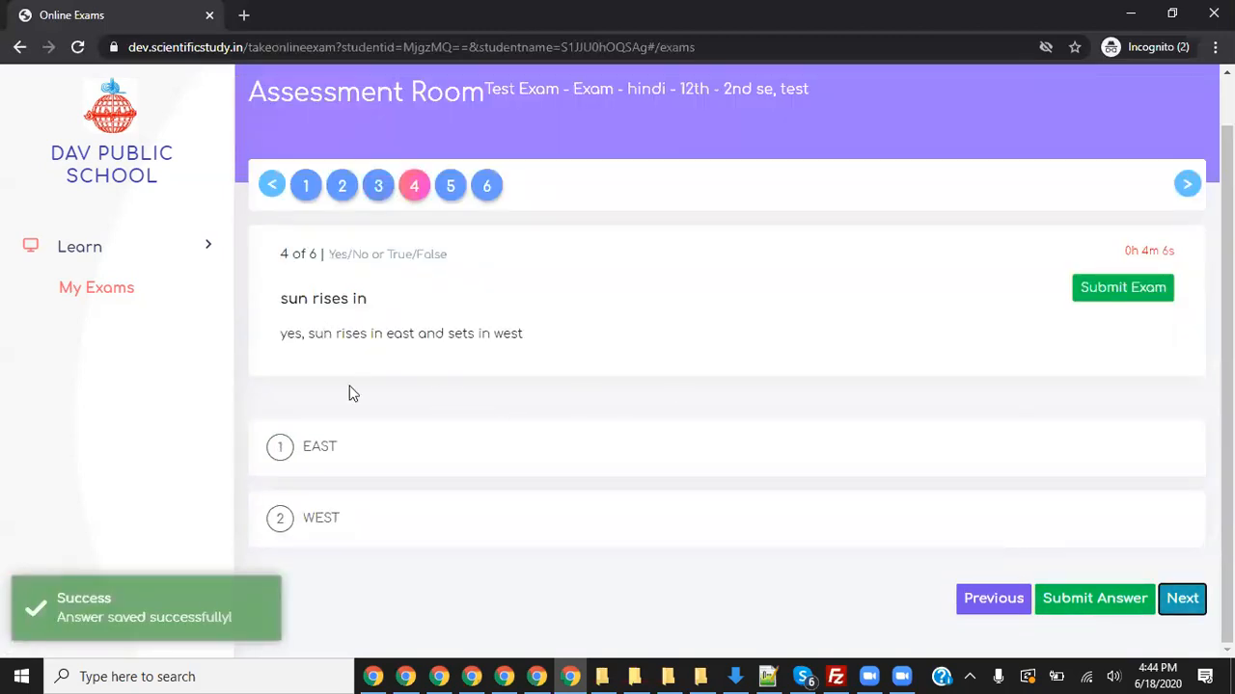
- Save WEST as question 4's answer and advance to question 5
click(354, 516)
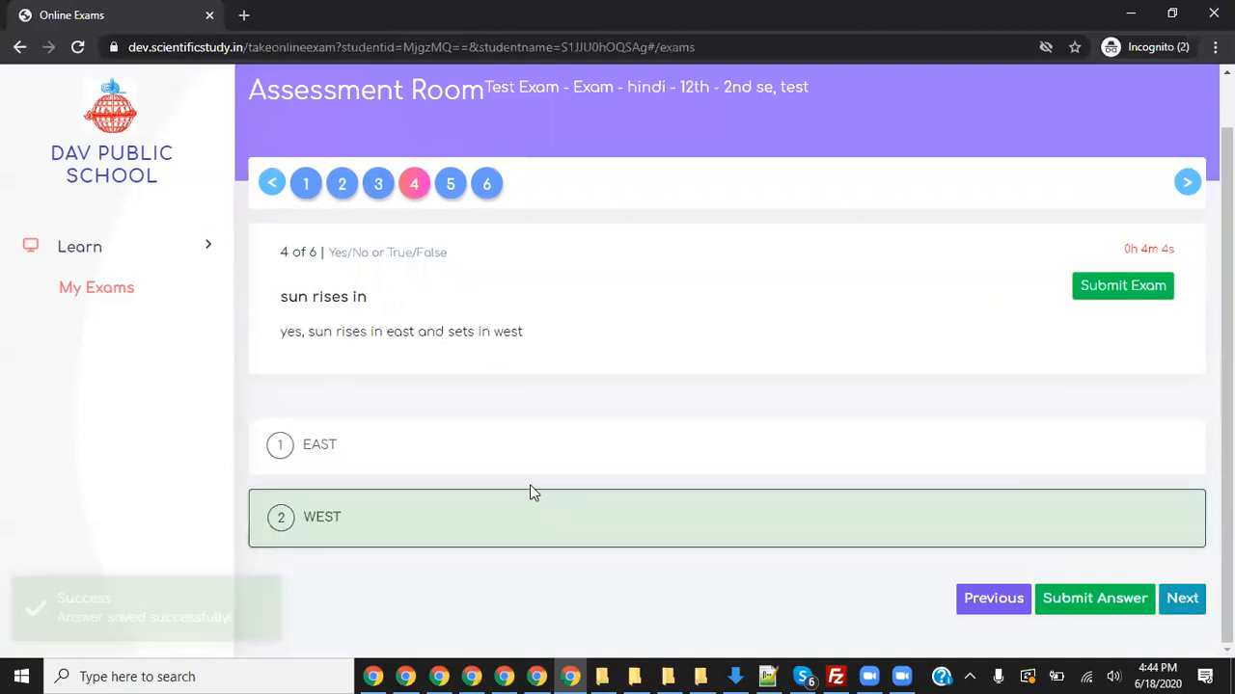
click(1099, 599)
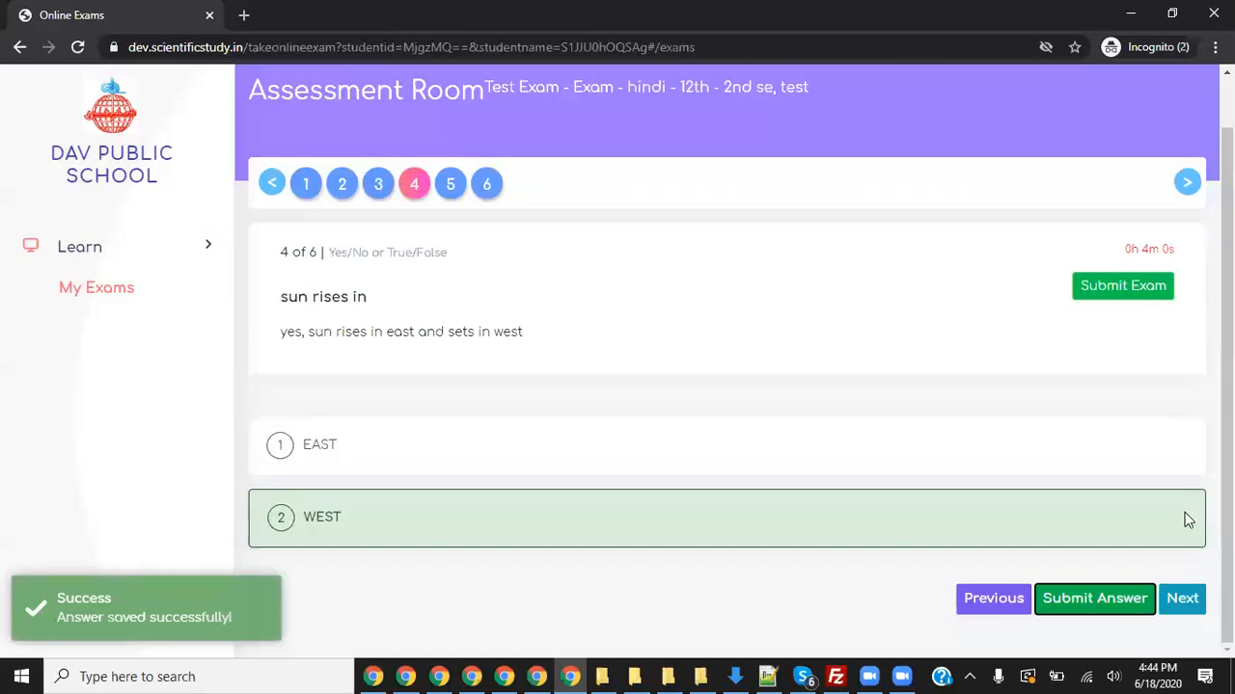
drag(538, 338, 298, 344)
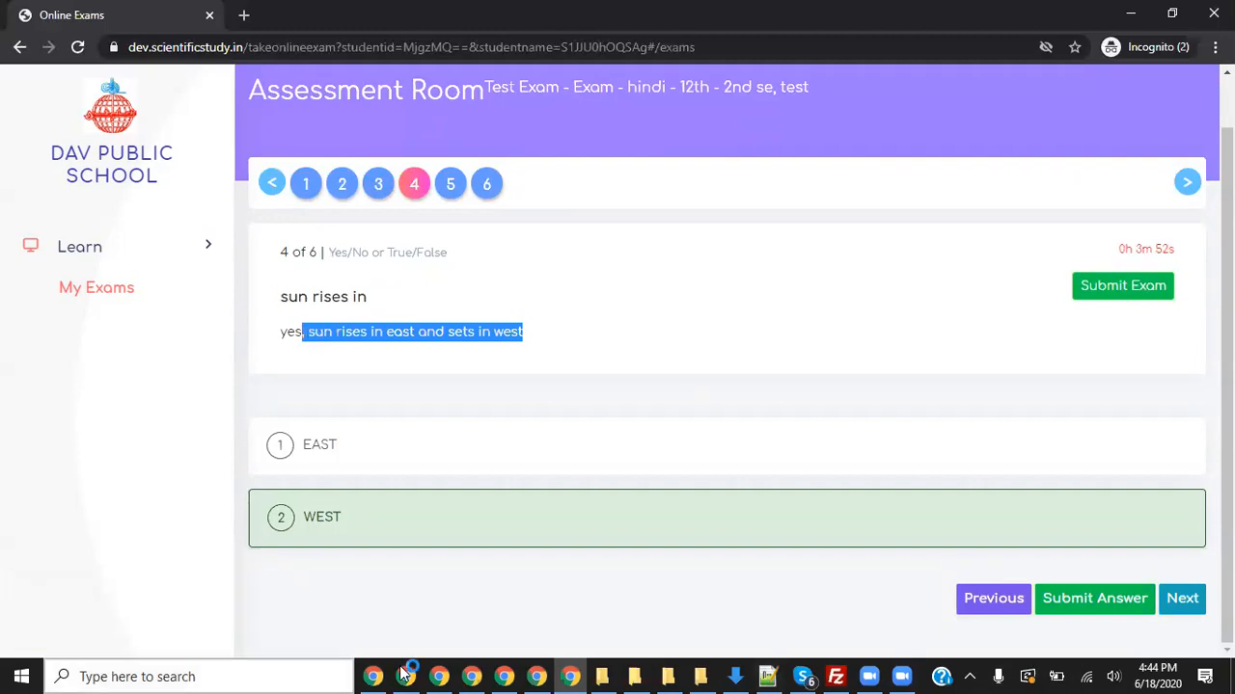
click(802, 676)
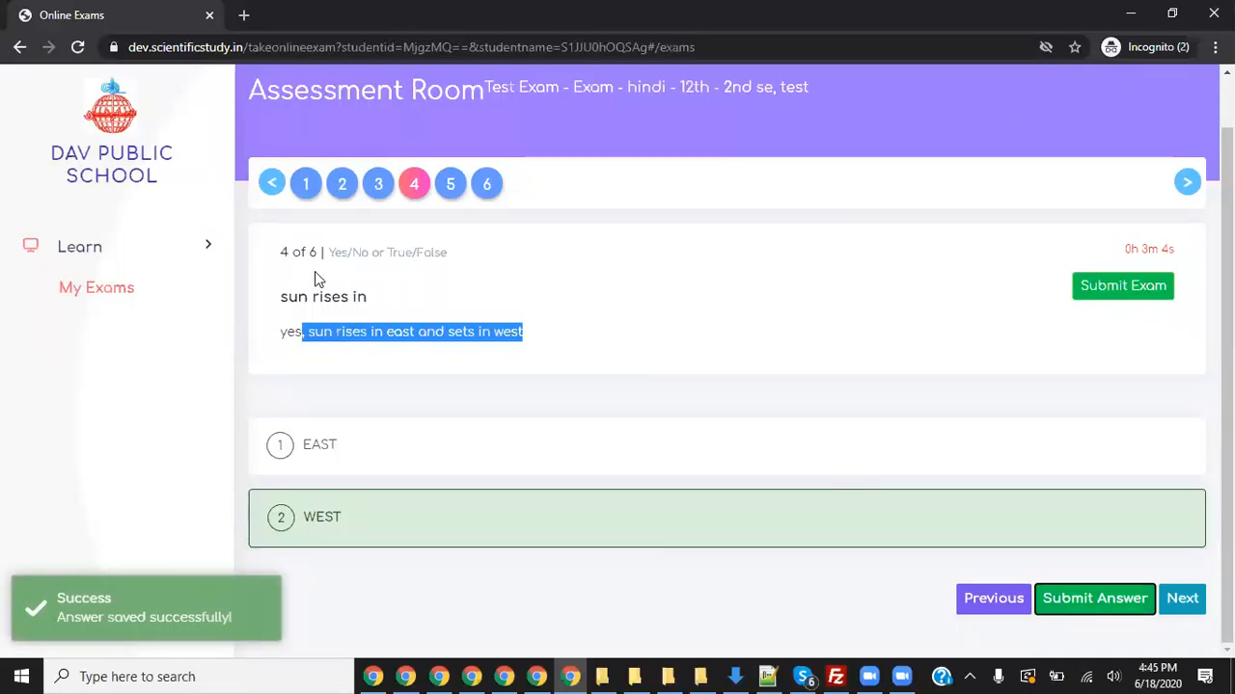
click(1181, 599)
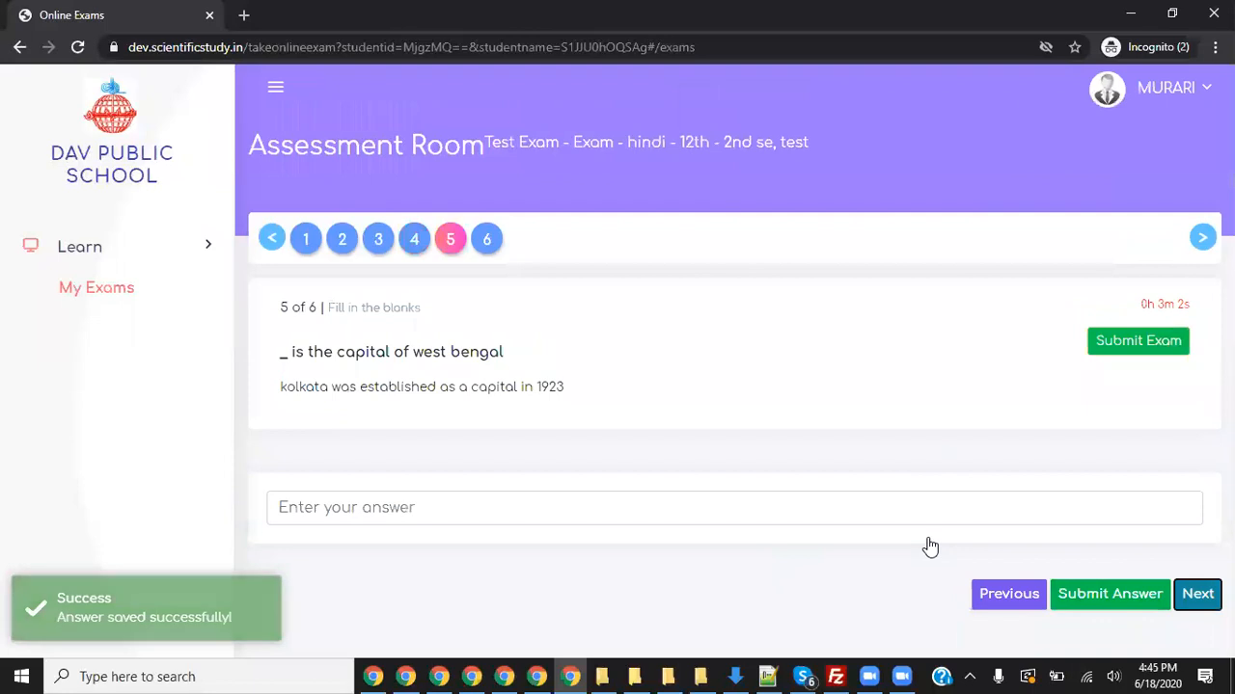
- Replace 'kolkata' with 'calcutta' as question 5's answer, save it, and go to question 6
click(386, 513)
text(kolkata)
key(ctrl+a)
text(calcutta)
key(BackSpace)
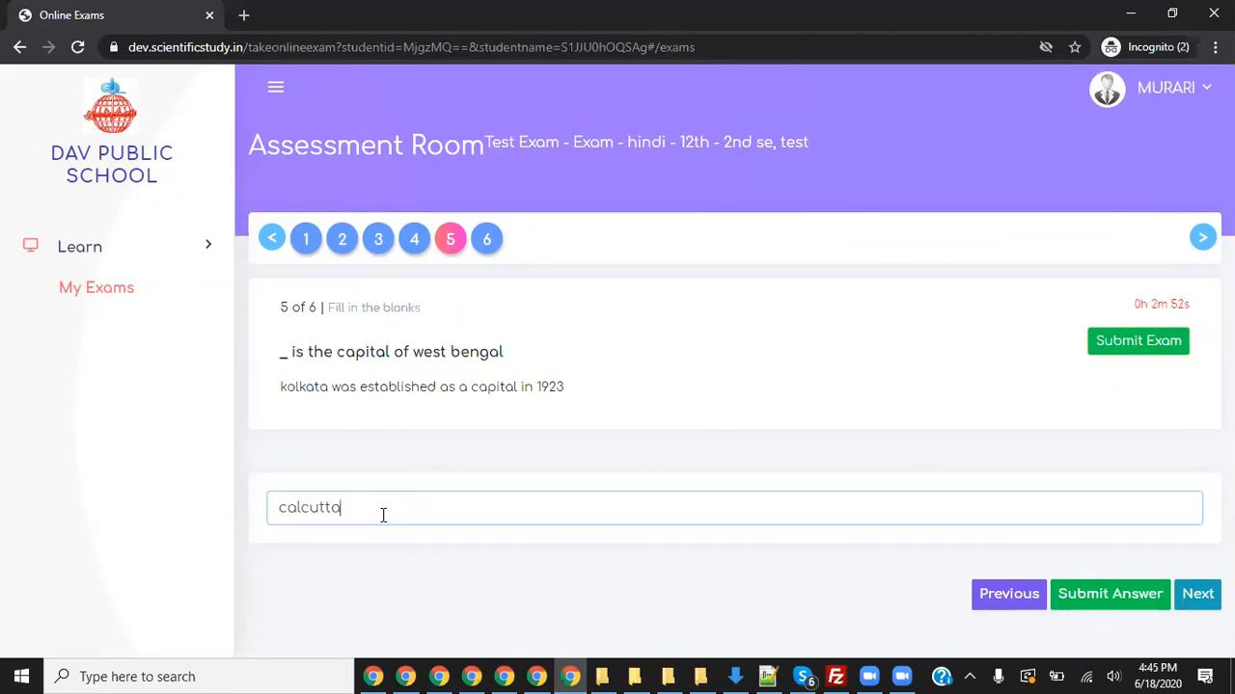
key(Return)
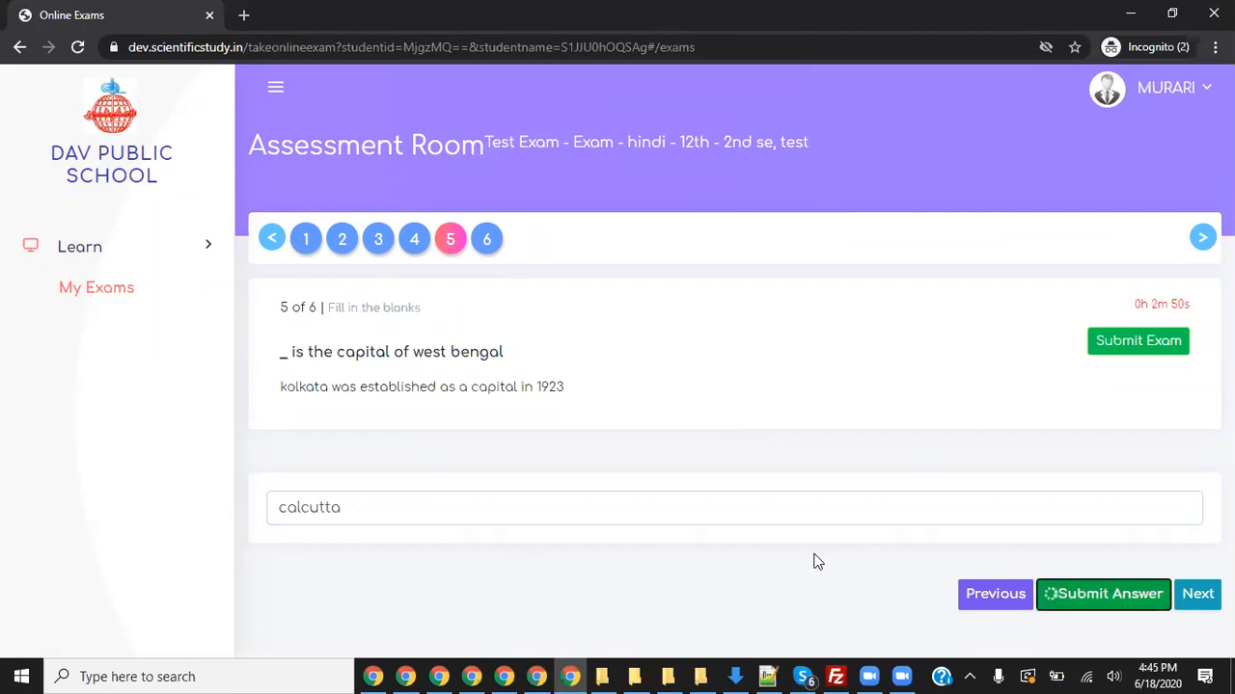
key(Tab)
key(Return)
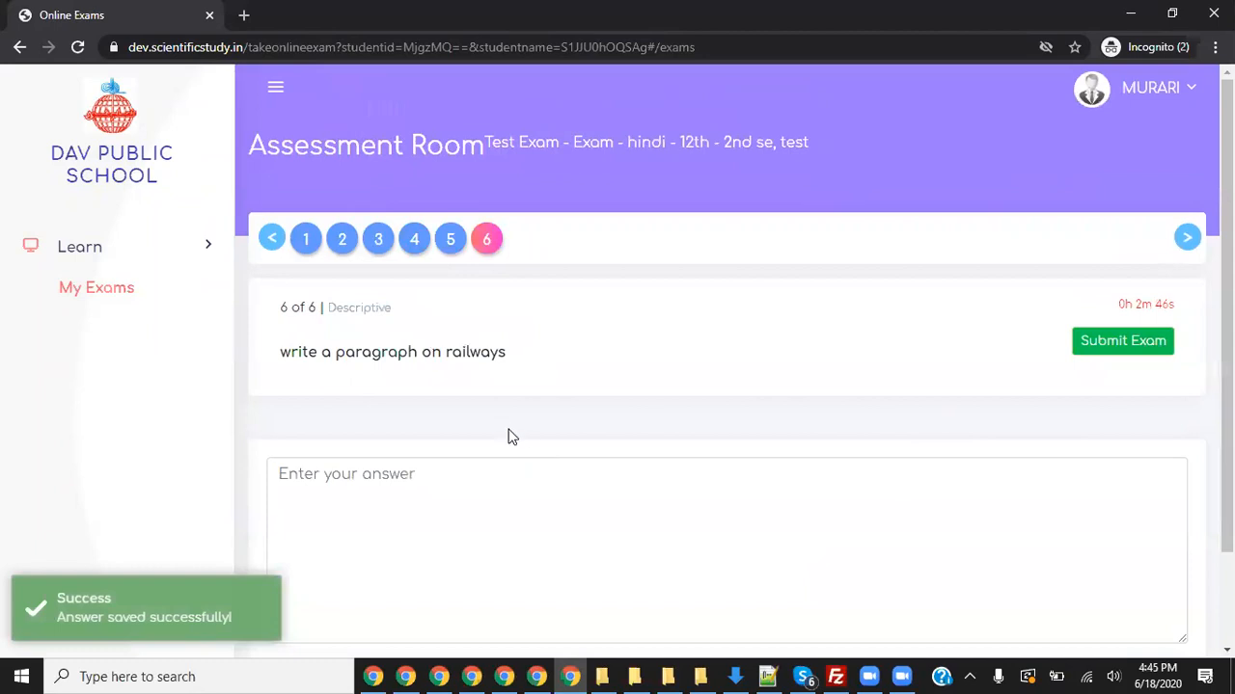
- Type five lines of filler text into question 6's paragraph answer box
scroll(507, 435, down, 1)
click(447, 392)
text(dfbnfbn f bnn)
key(Return)
text(bfdbjddkj)
key(Return)
text(bfdknbndbkjf)
key(Return)
text(flmkgmflmg)
key(Return)
text(fdmgkdmklmg)
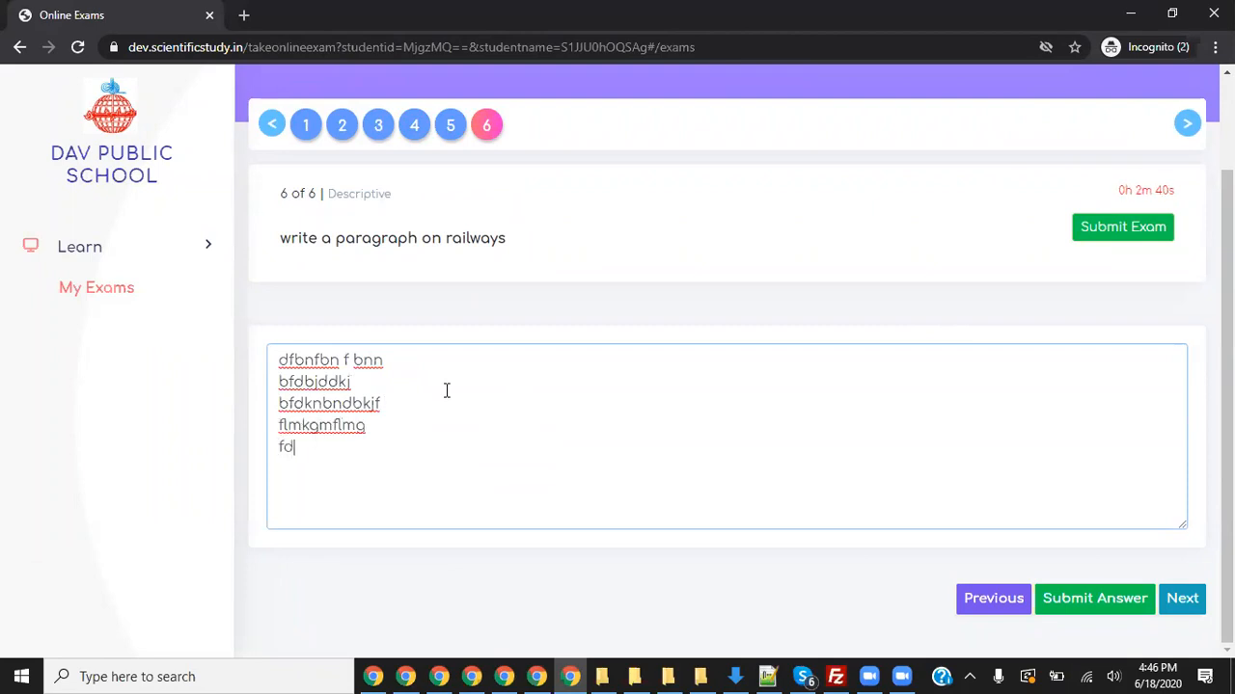
- Duplicate the paragraph, append 'njngfngfknkg end', save the answer, and request final exam submission
key(Return)
key(ctrl+a)
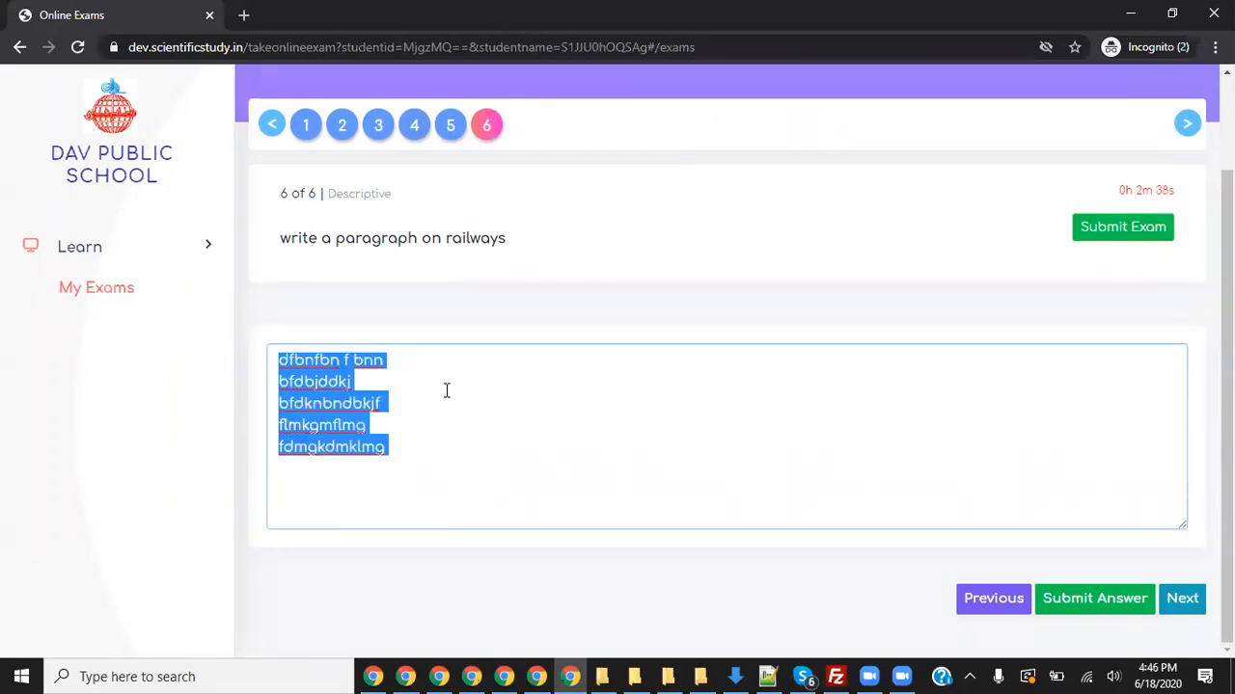
key(ctrl+c)
key(Right)
key(ctrl+v)
text(njngfngfknkg e)
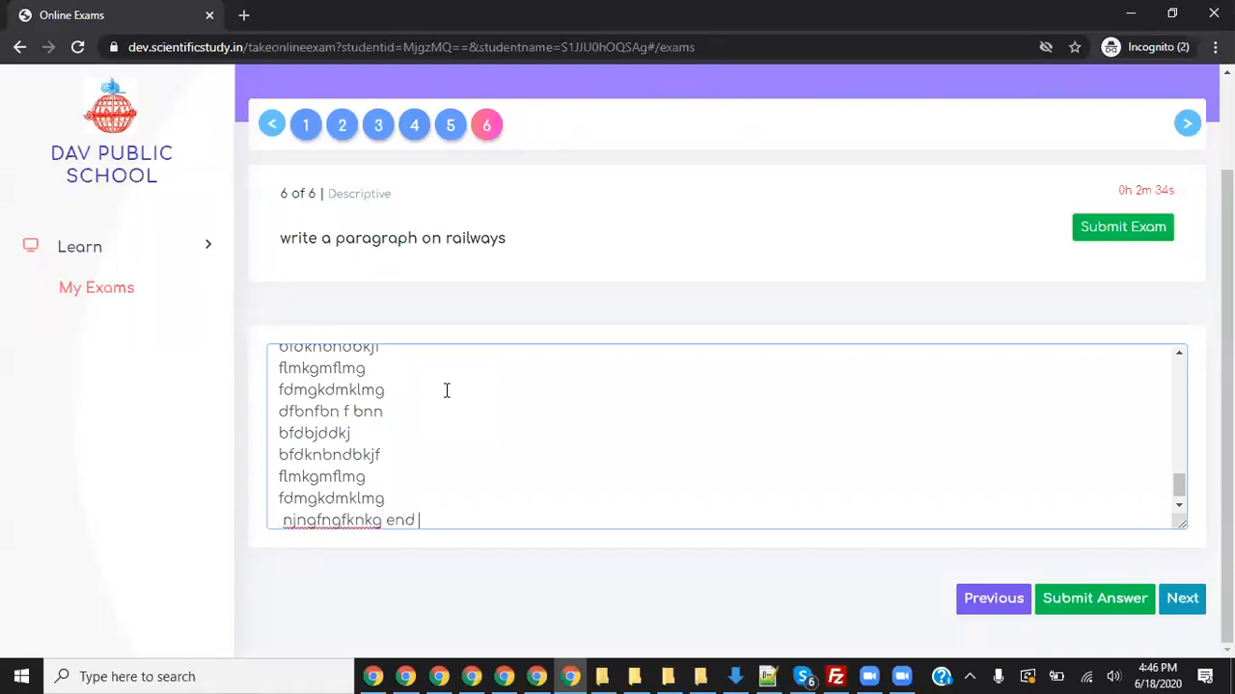
text(nd)
click(1046, 576)
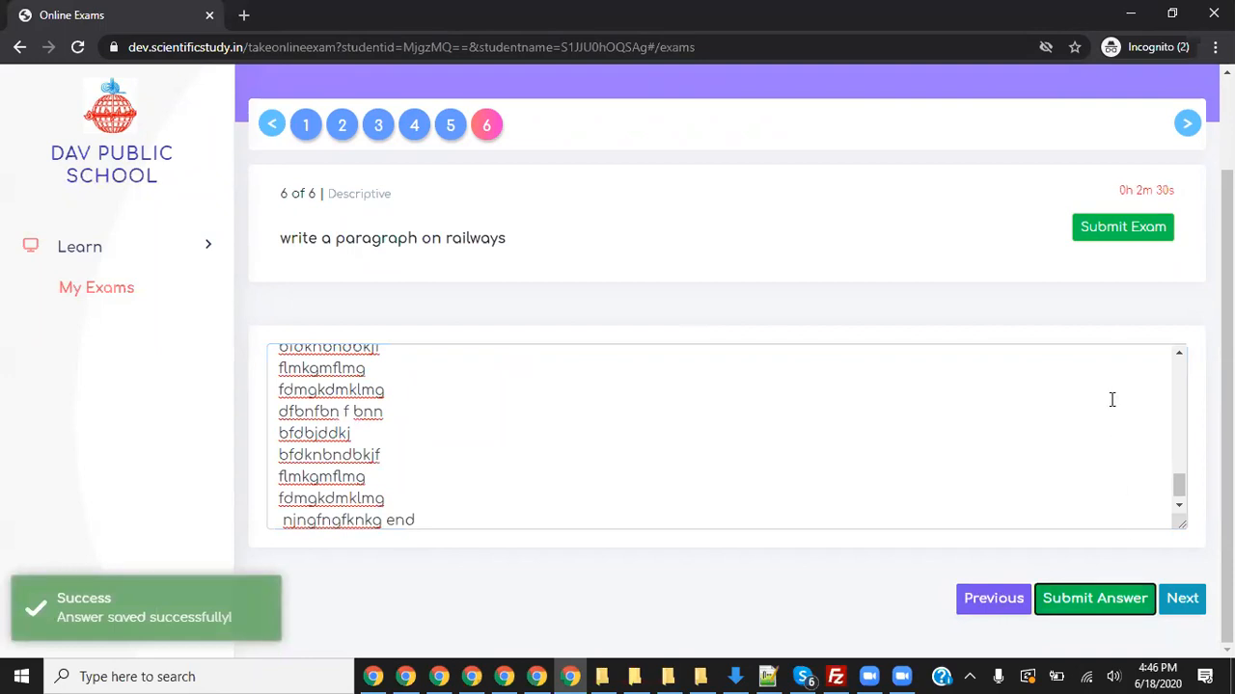
click(1126, 231)
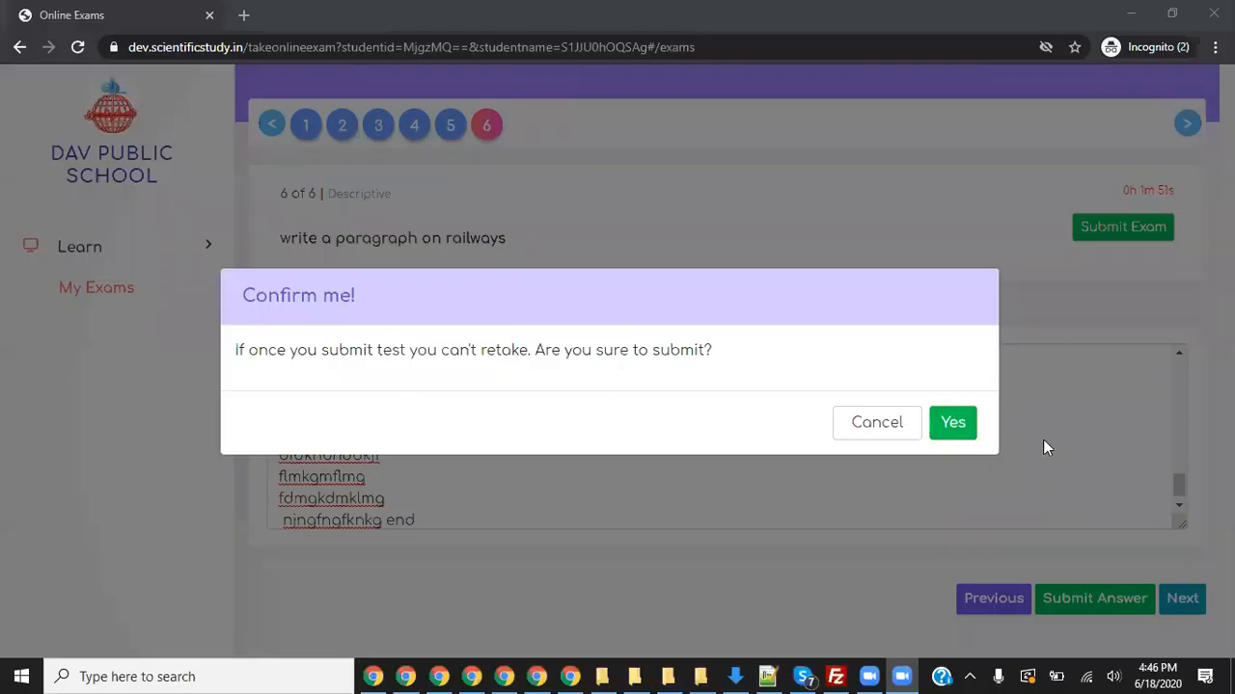
- Confirm Yes to submit the Hindi exam, then return to My Exams from the thank-you page
click(960, 428)
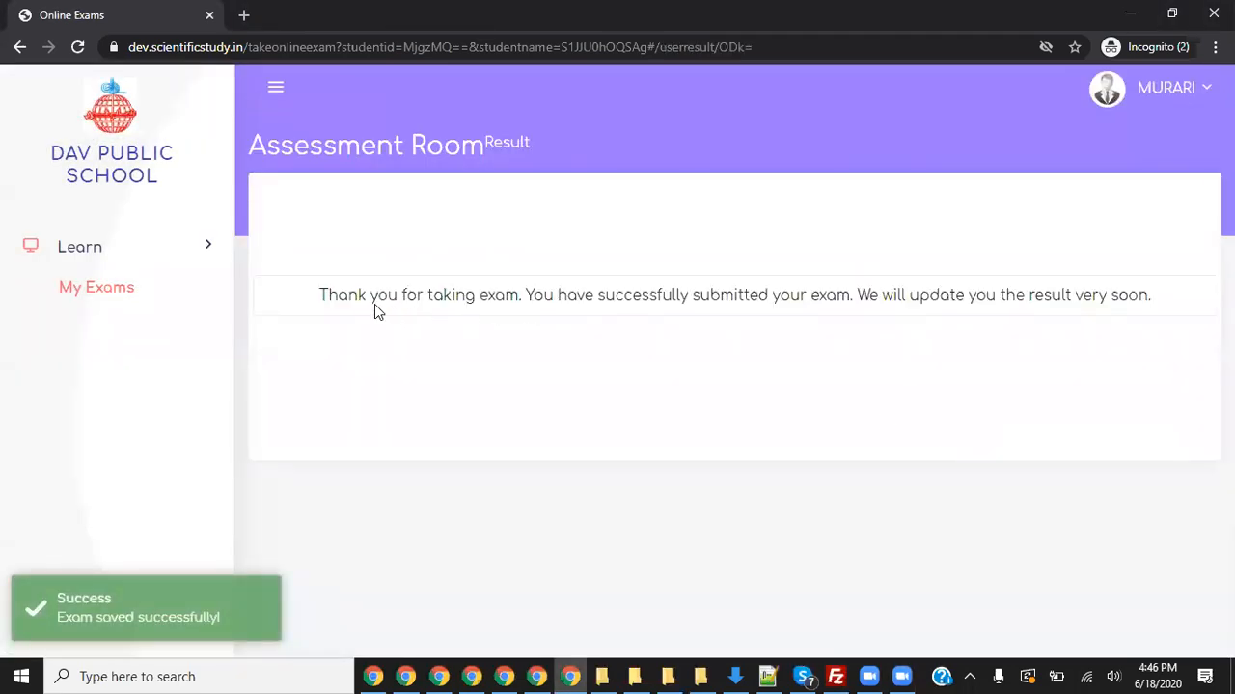
drag(374, 304, 476, 304)
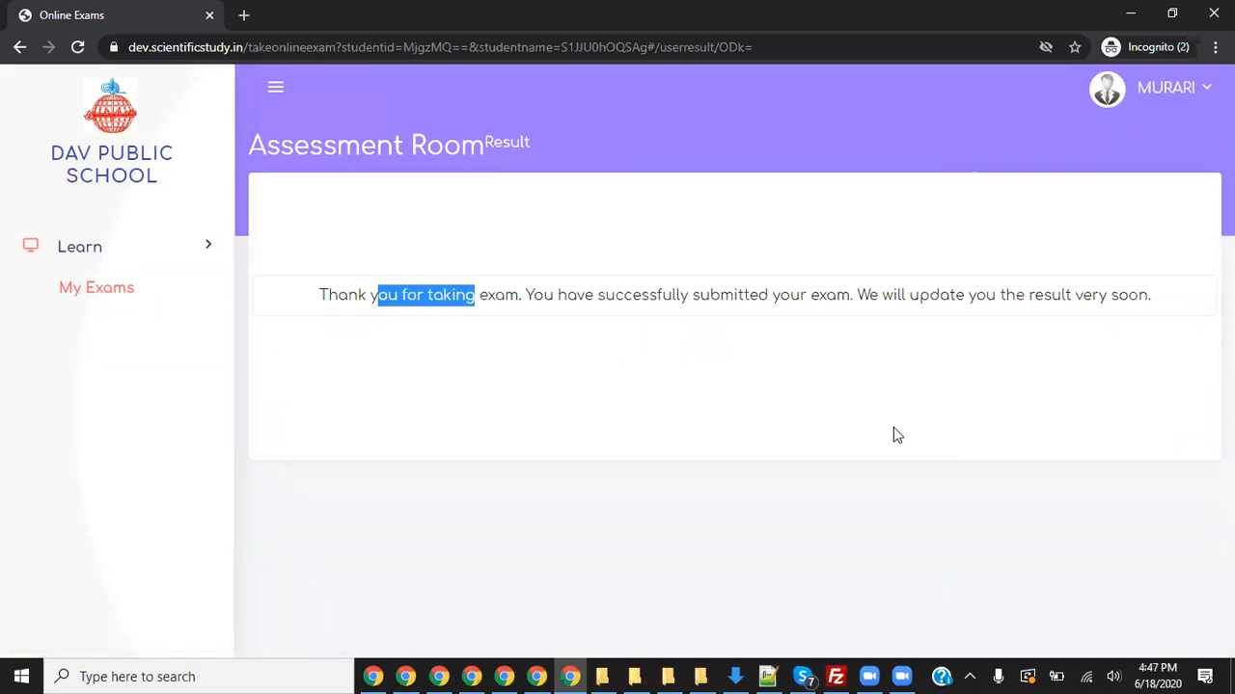
click(105, 288)
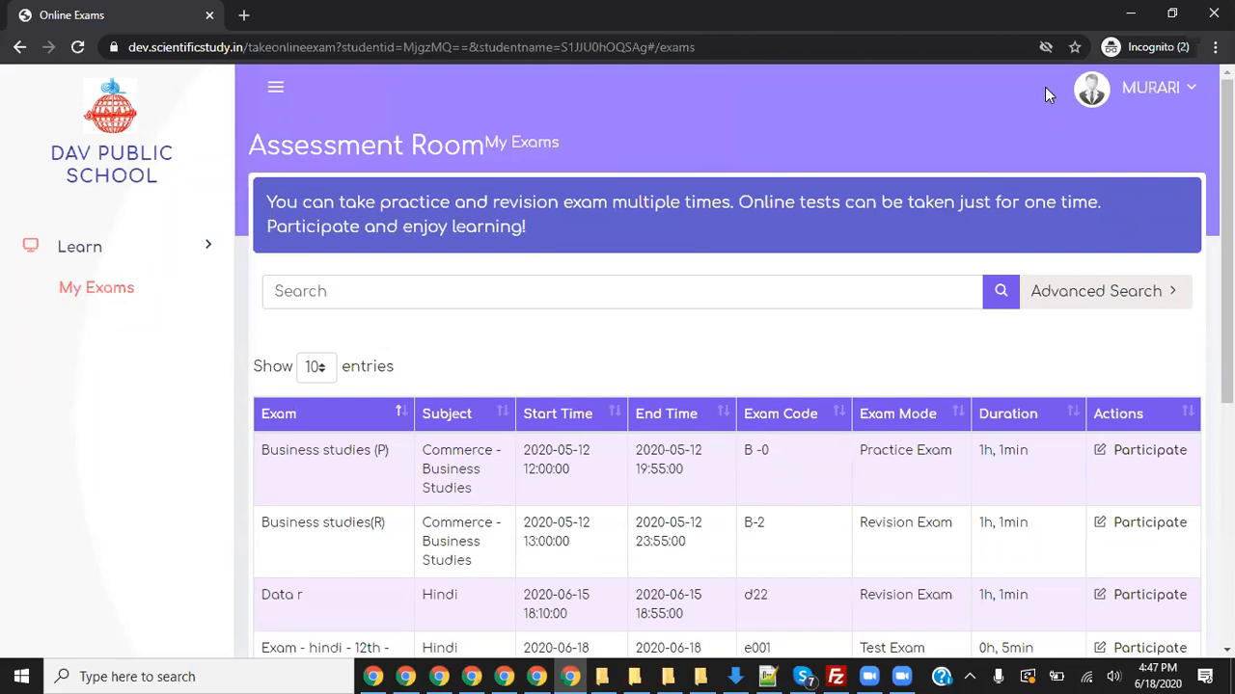
- Participate in the Business studies(R) revision exam and start it at question 1 of 7
scroll(373, 358, down, 2)
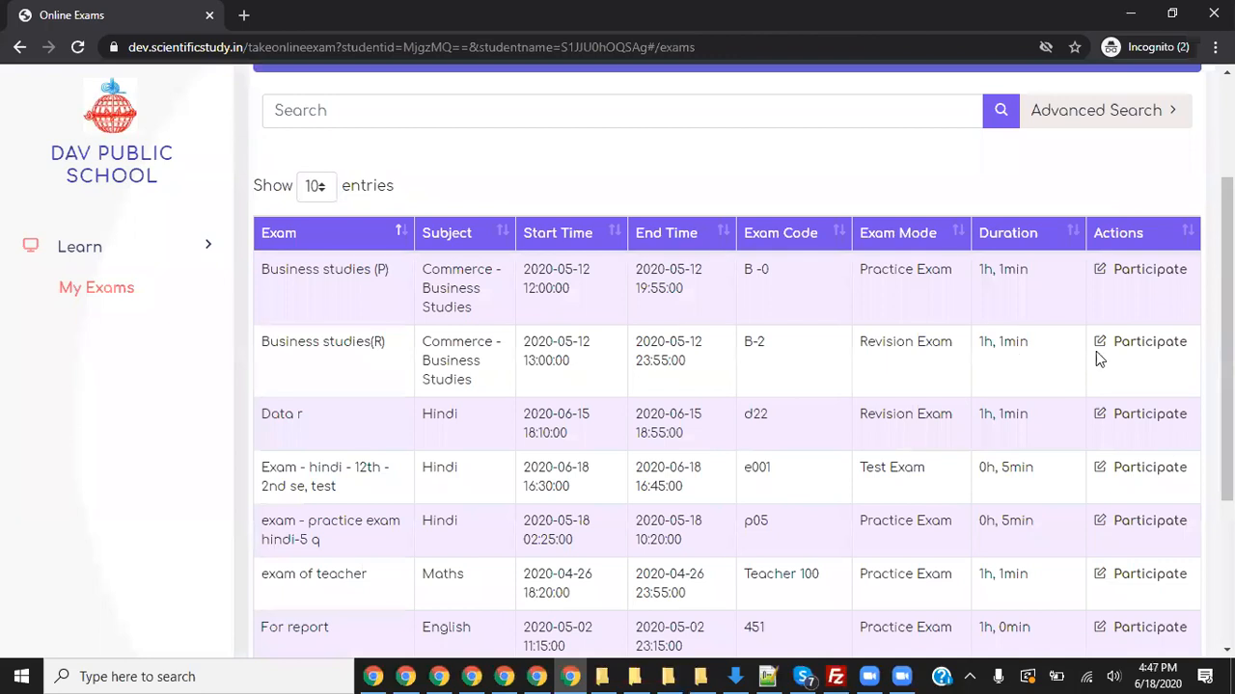
drag(345, 342, 470, 360)
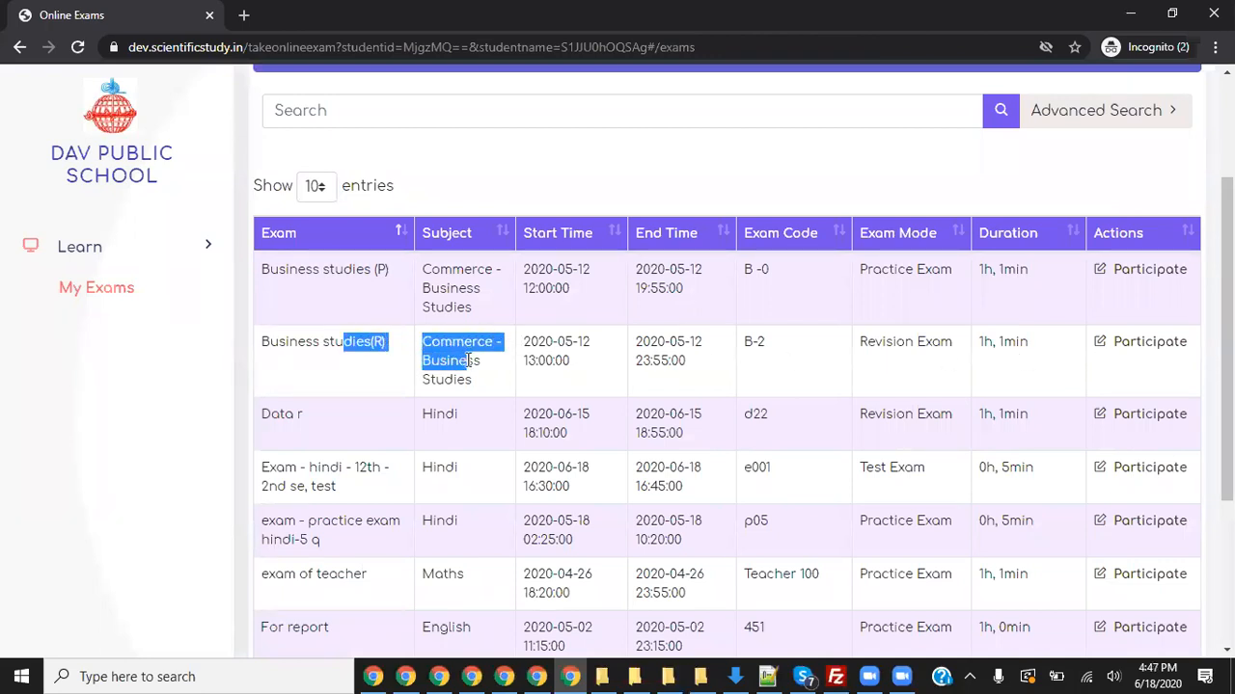
click(1133, 345)
click(924, 467)
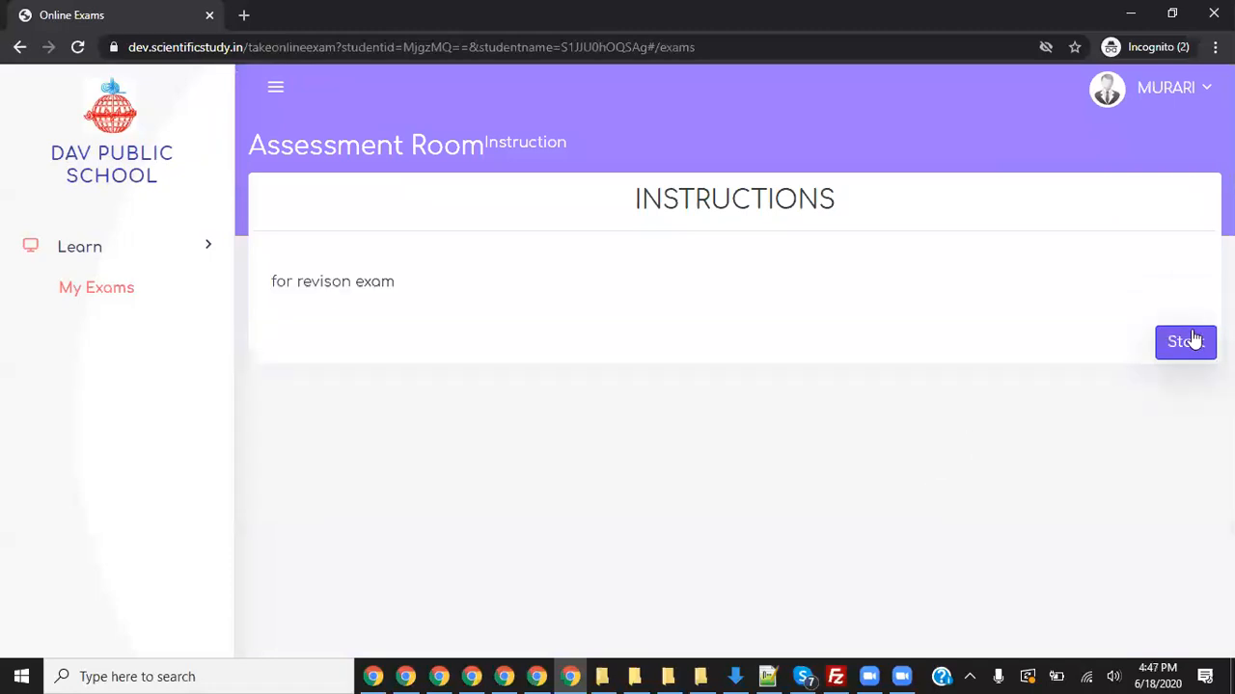
drag(396, 328, 274, 328)
click(1183, 388)
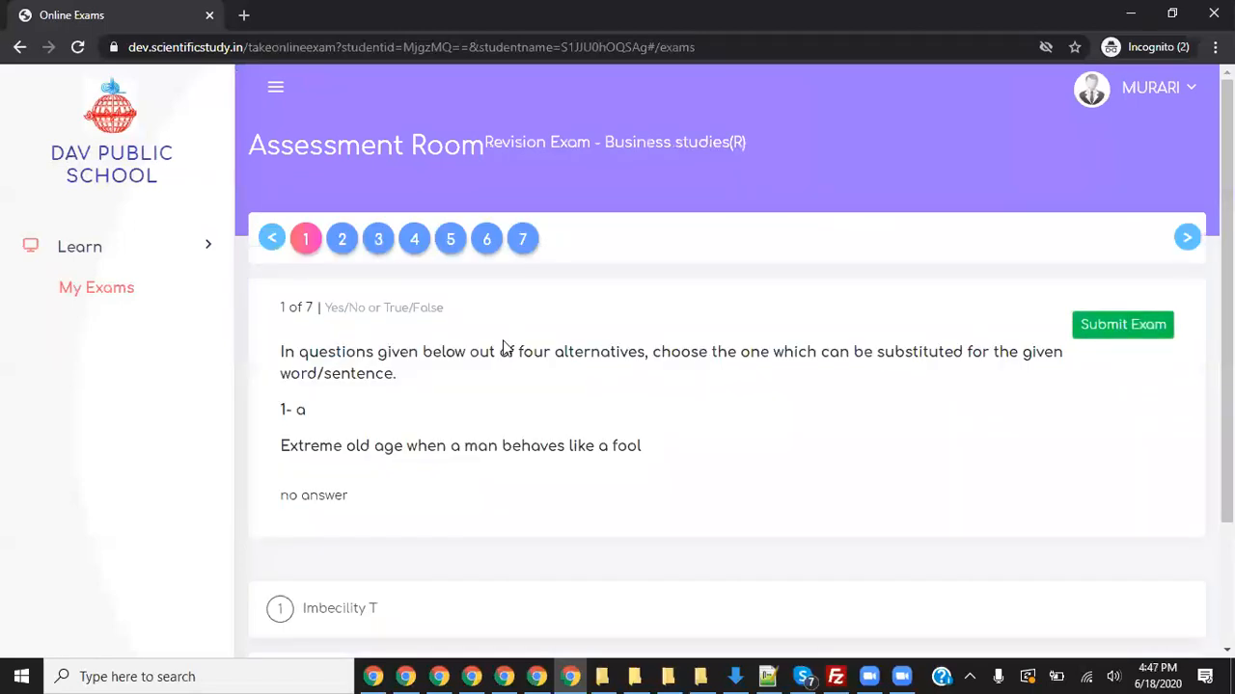
- Reveal the correct answer for question 1 and save it
scroll(554, 361, down, 3)
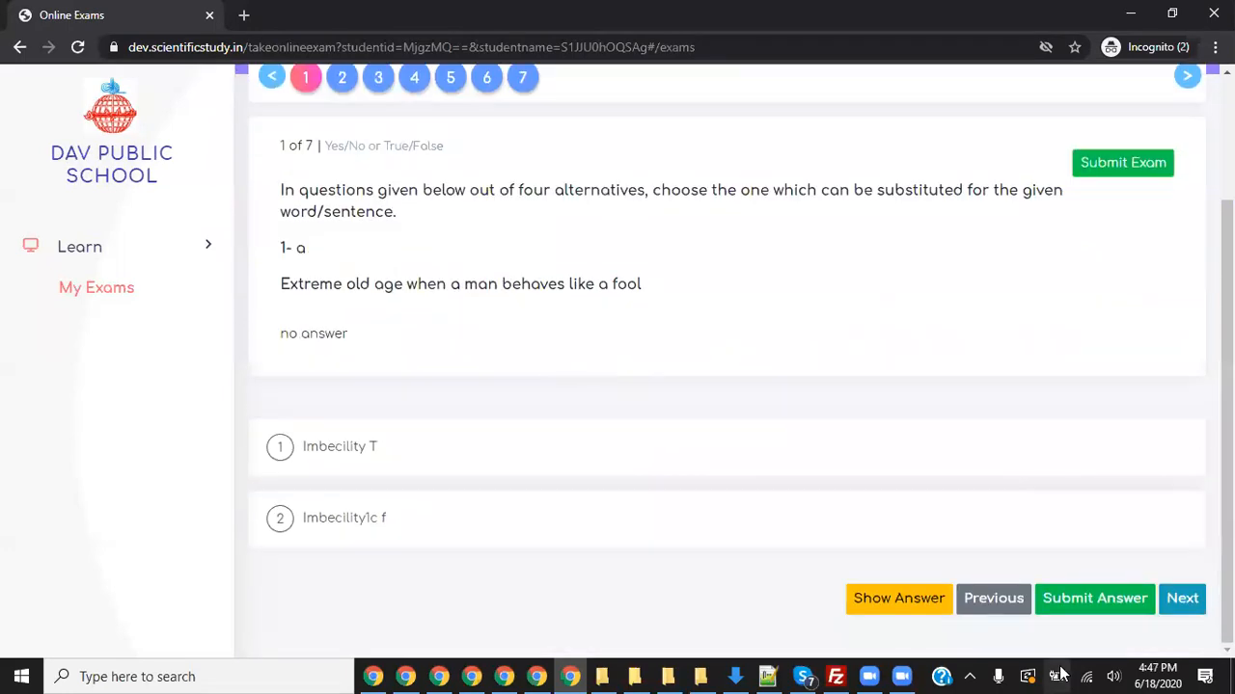
click(1078, 602)
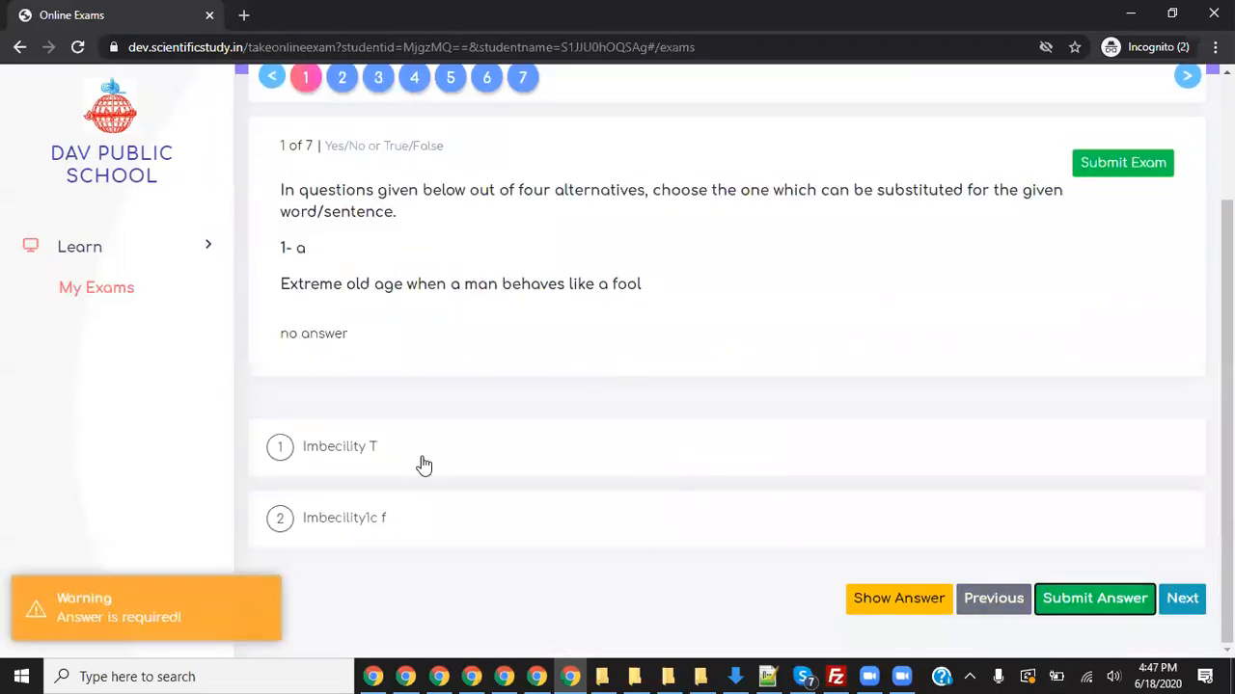
click(897, 601)
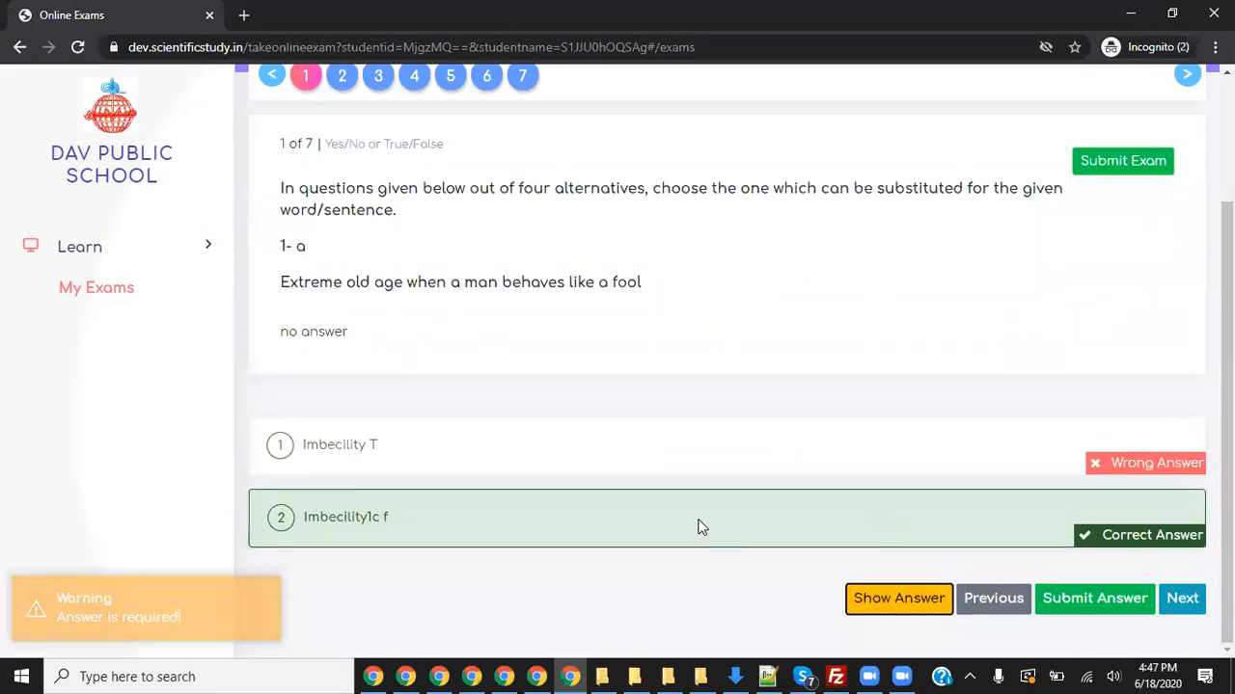
click(1095, 599)
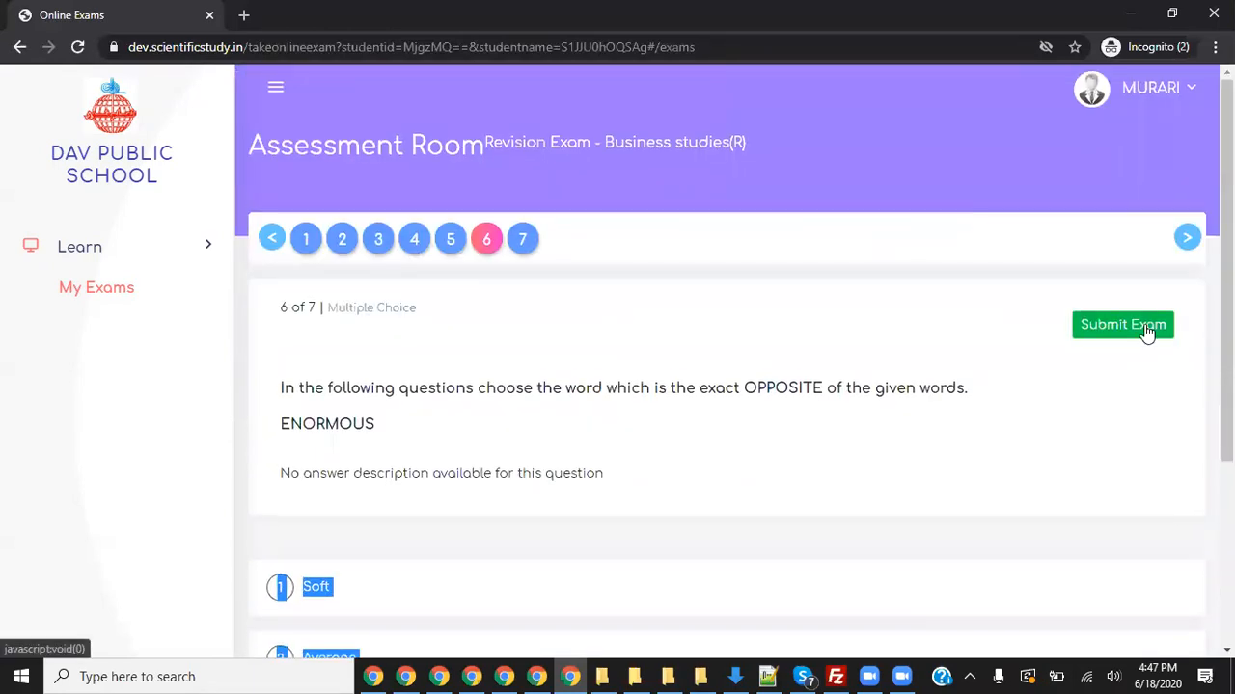
- Choose Soft as the opposite of ENORMOUS and save the answer
click(1126, 325)
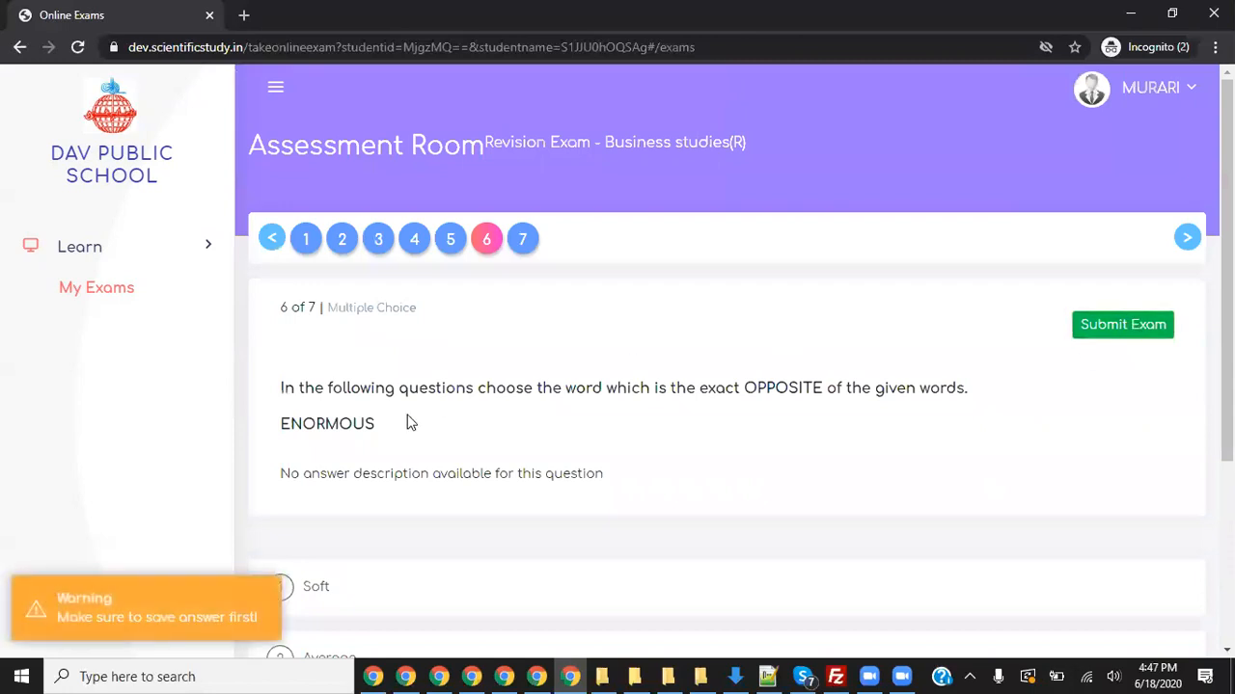
click(324, 587)
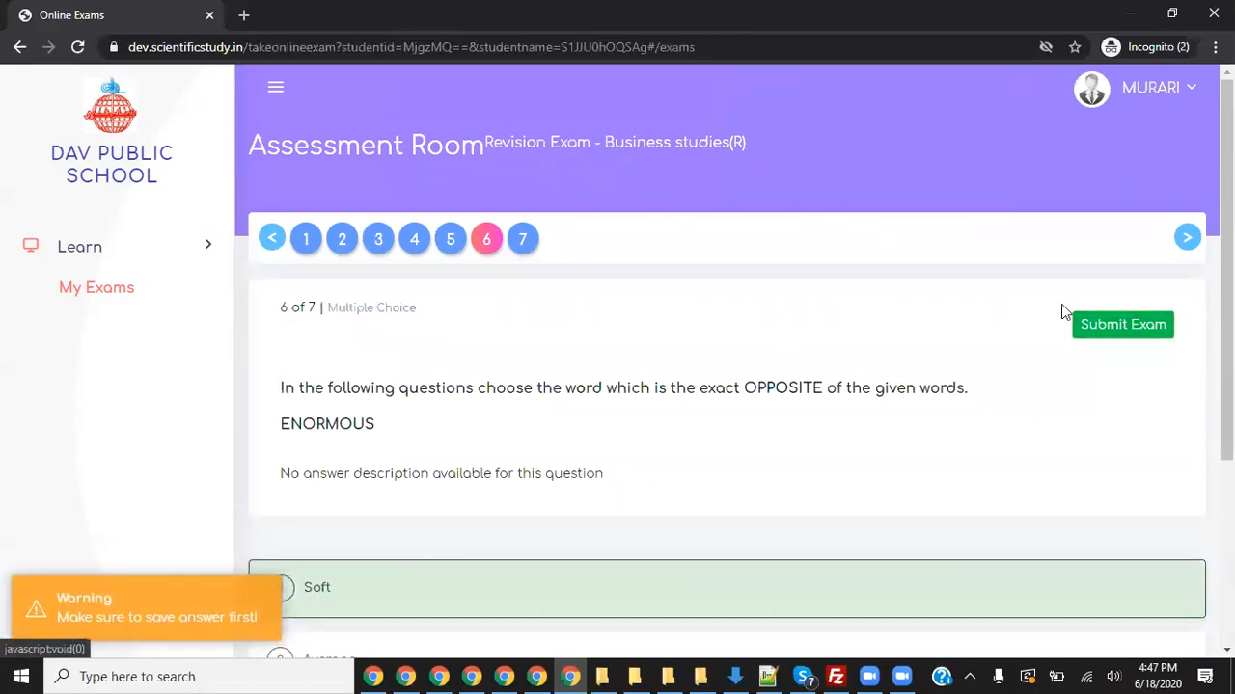
click(1133, 326)
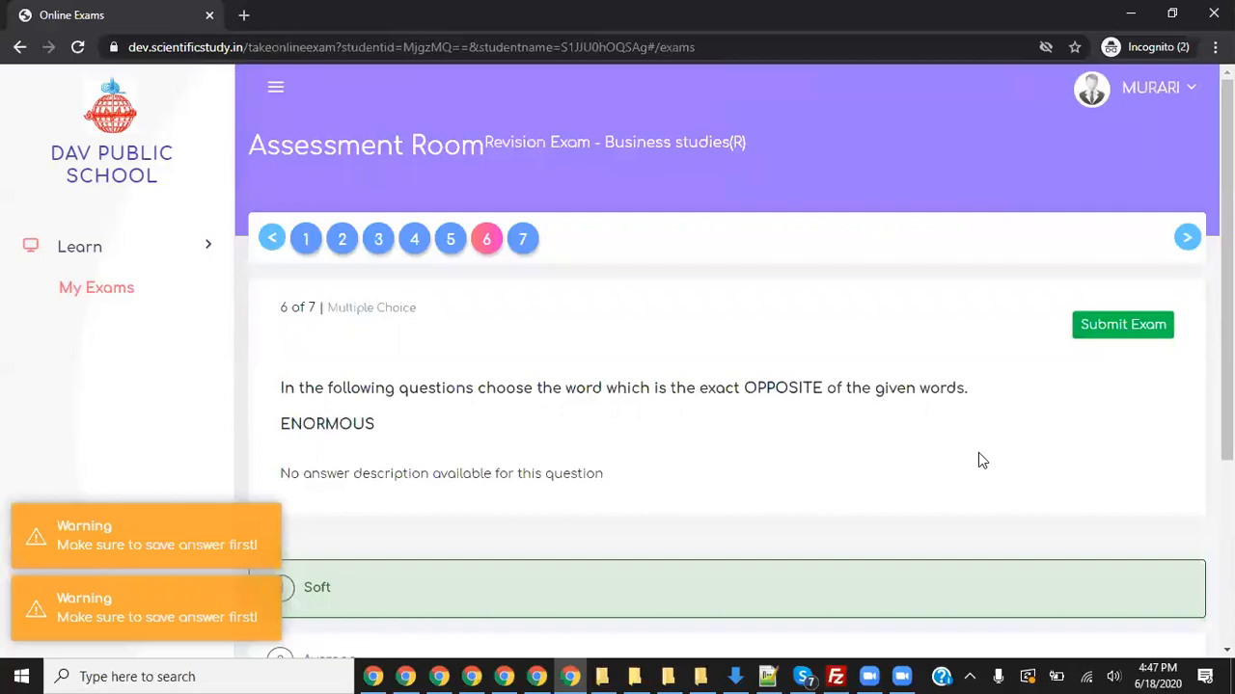
scroll(978, 461, down, 3)
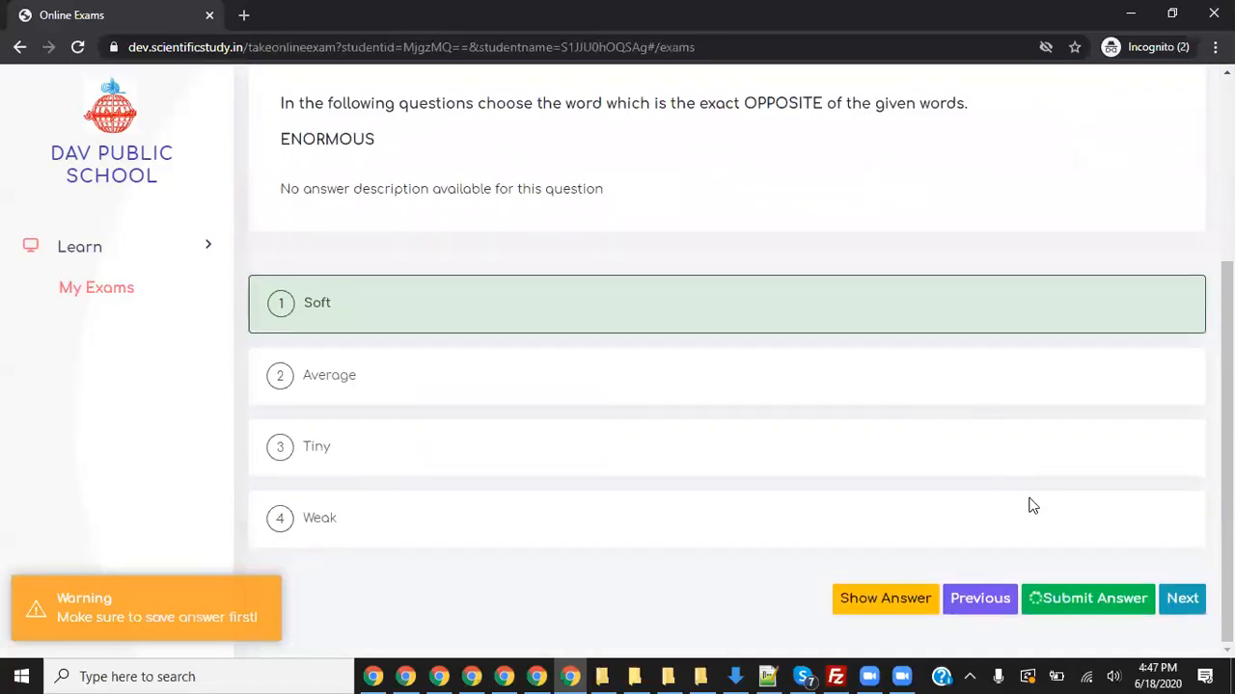
click(1081, 591)
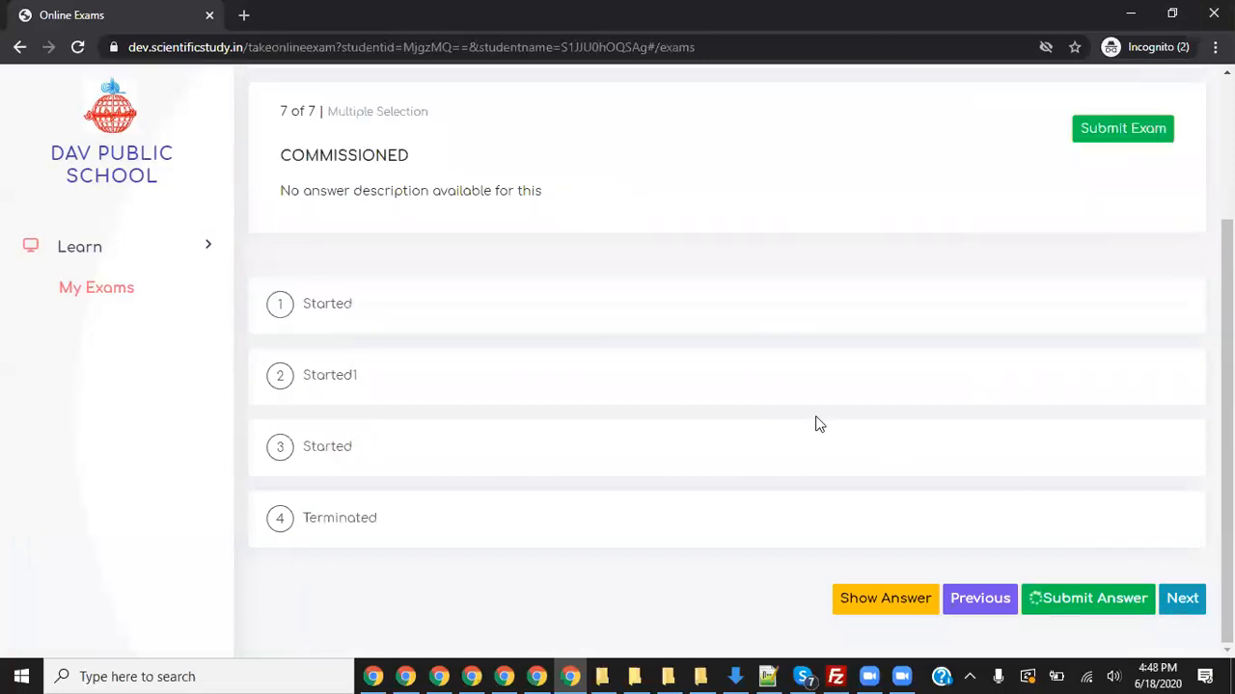
- Choose Started1 as the answer for COMMISSIONED on question 7
click(432, 378)
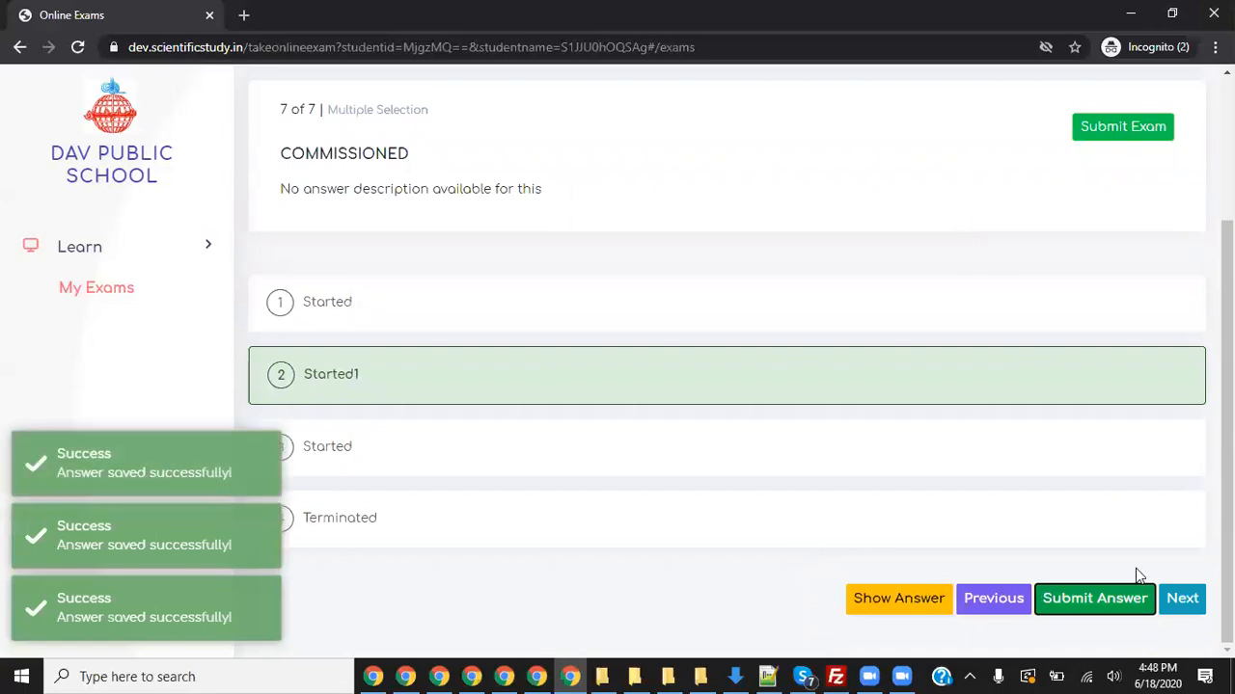
scroll(882, 447, up, 2)
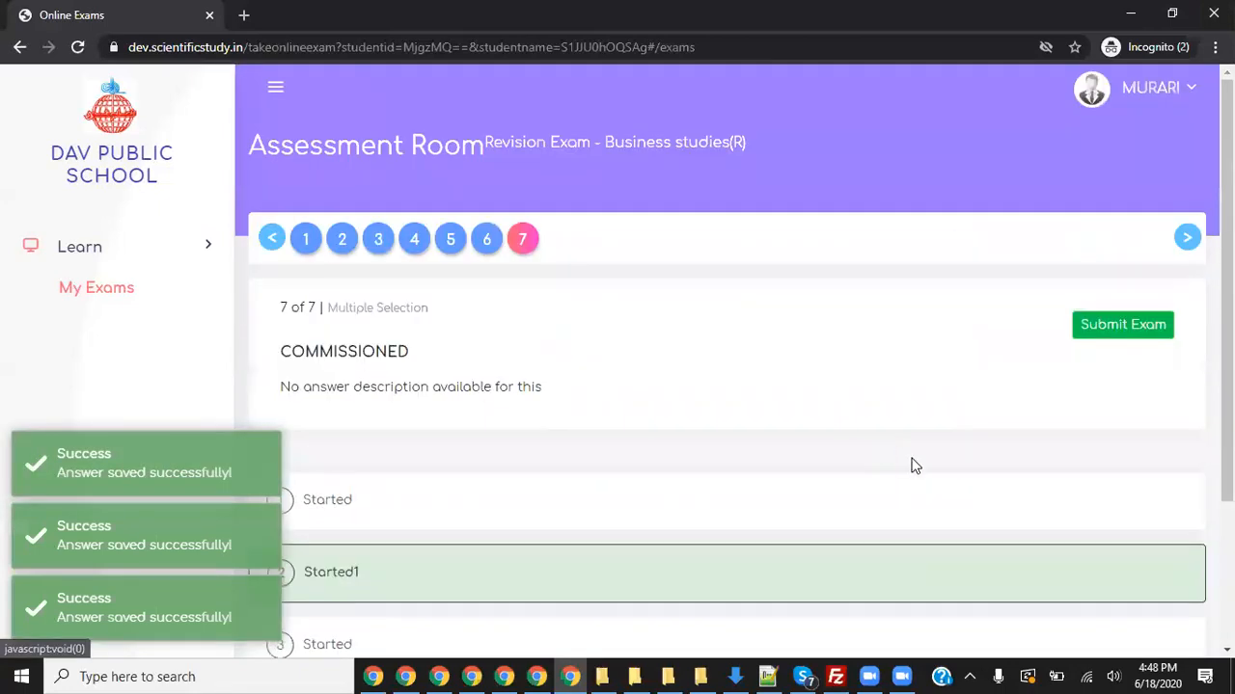
scroll(1000, 468, down, 2)
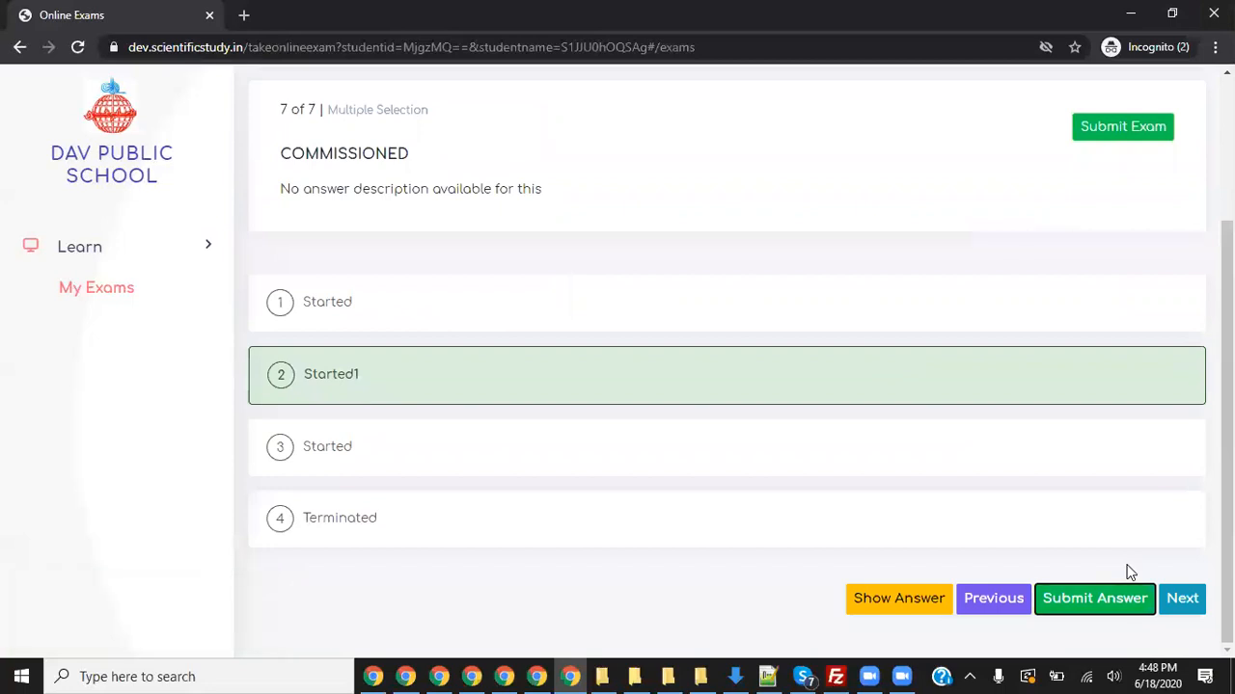
scroll(1006, 433, up, 2)
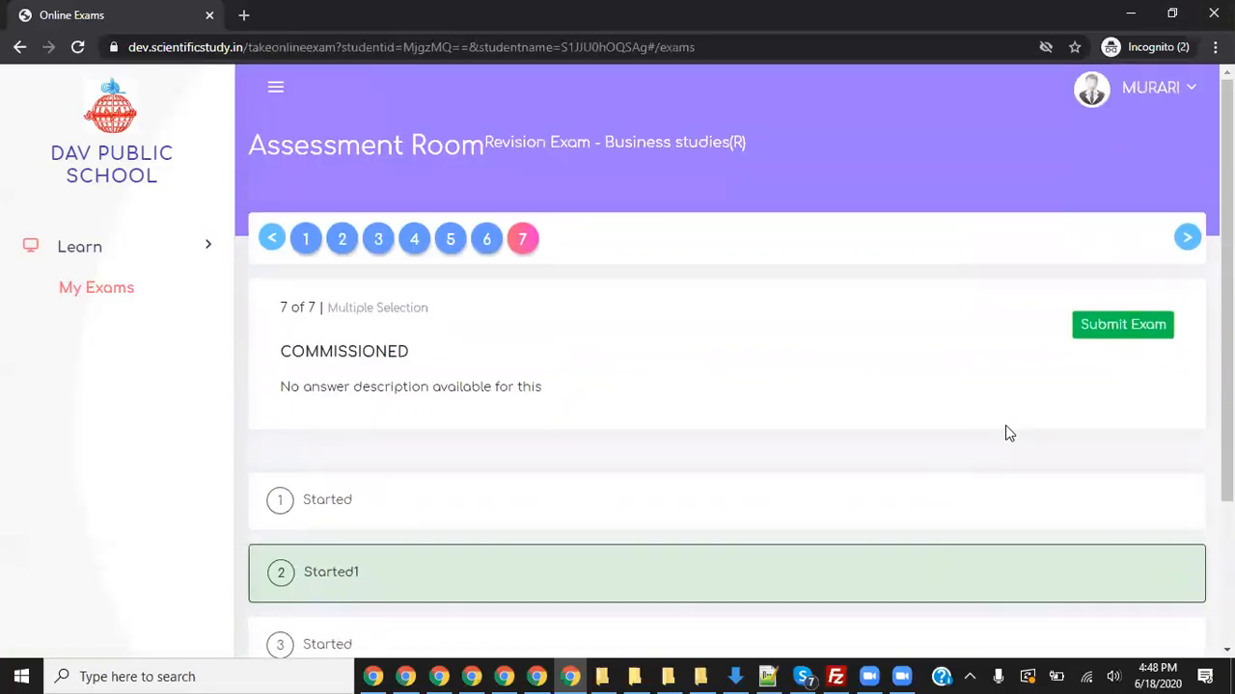
- Submit the Business studies(R) revision exam and review the result page: 1 correct, 2 incorrect, 5/35 marks
click(1131, 328)
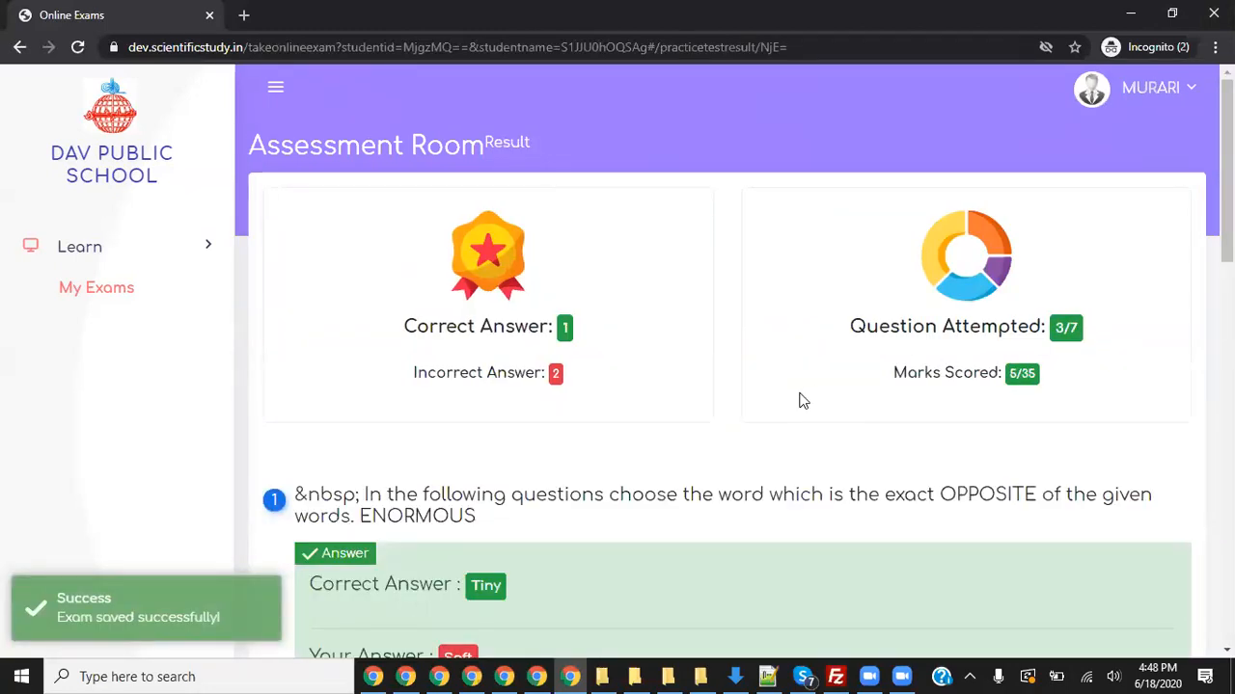
scroll(752, 424, down, 3)
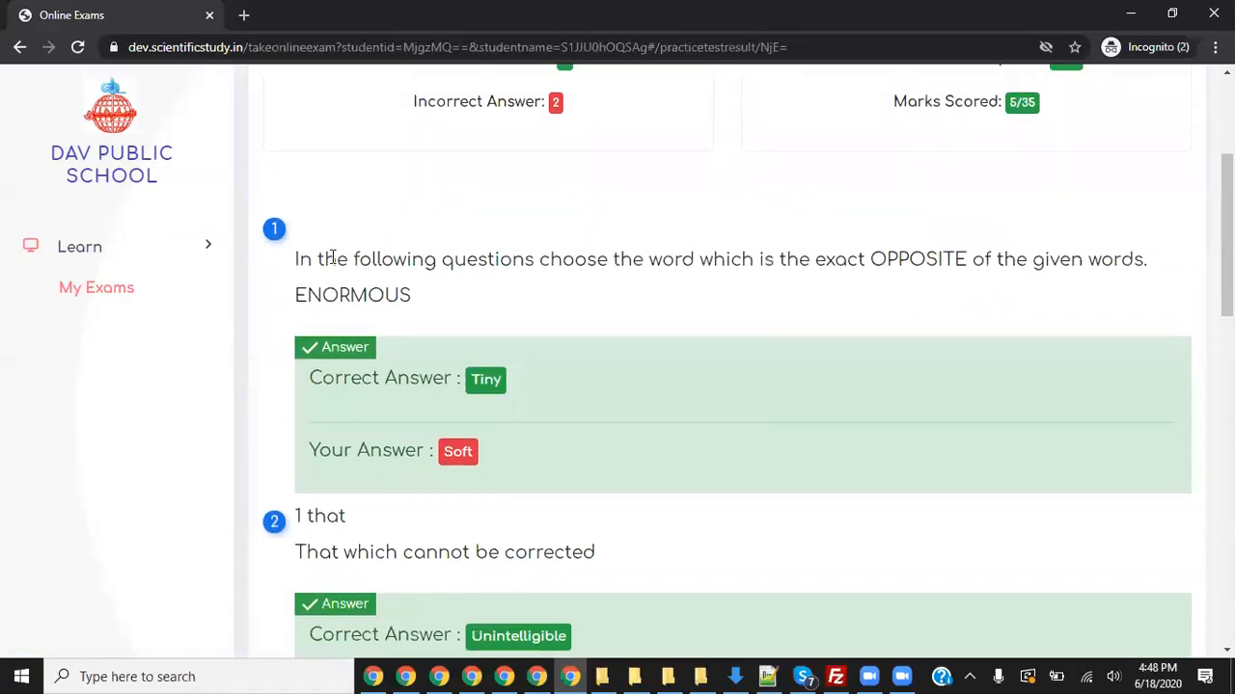
drag(331, 258, 476, 337)
click(588, 375)
drag(498, 378, 356, 378)
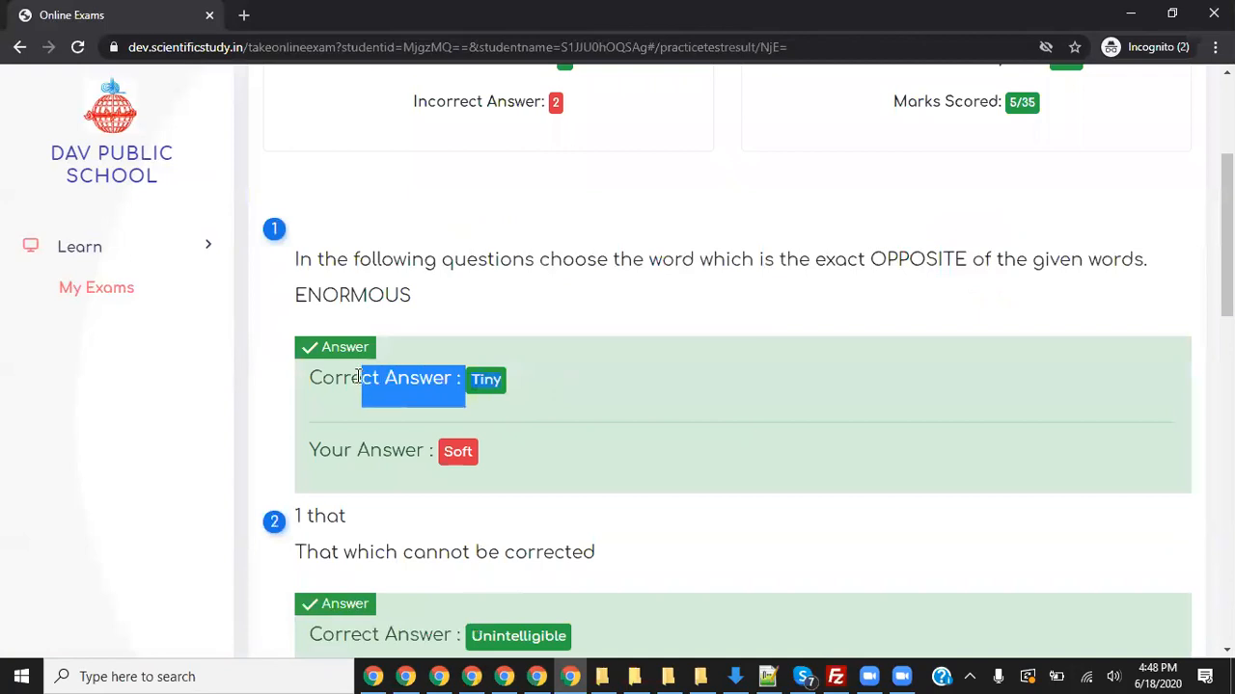
scroll(686, 485, down, 1)
scroll(608, 405, down, 10)
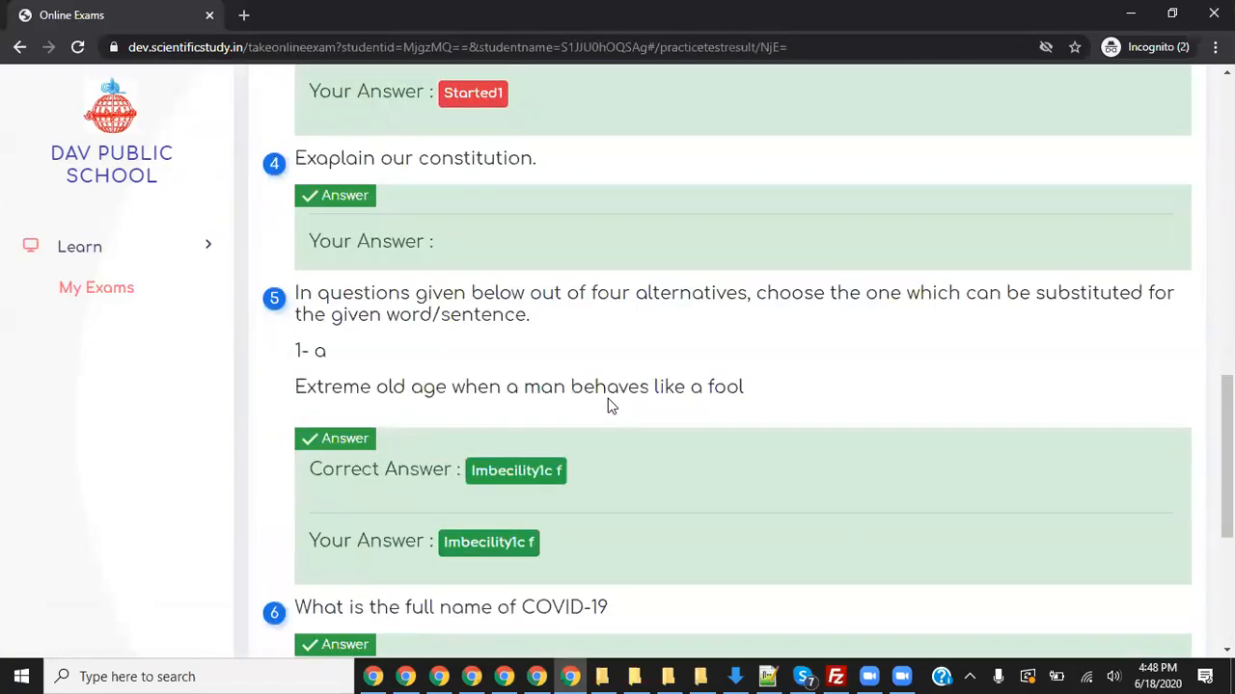
scroll(608, 405, down, 4)
scroll(660, 430, up, 15)
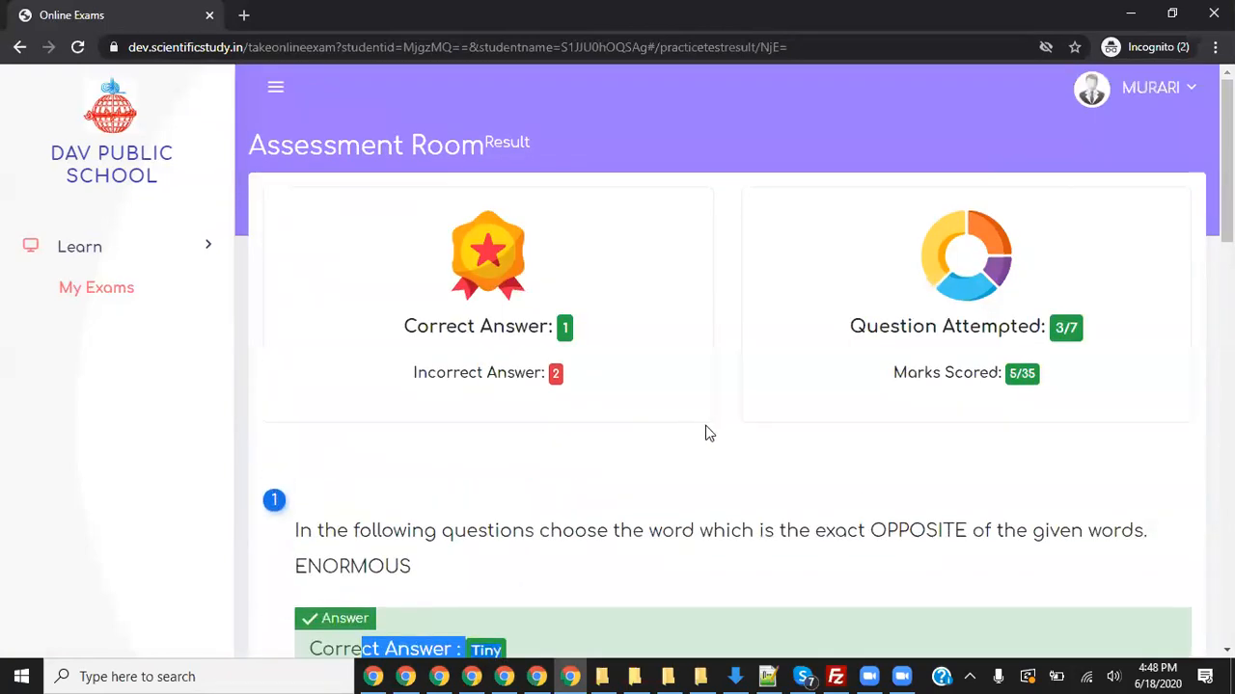